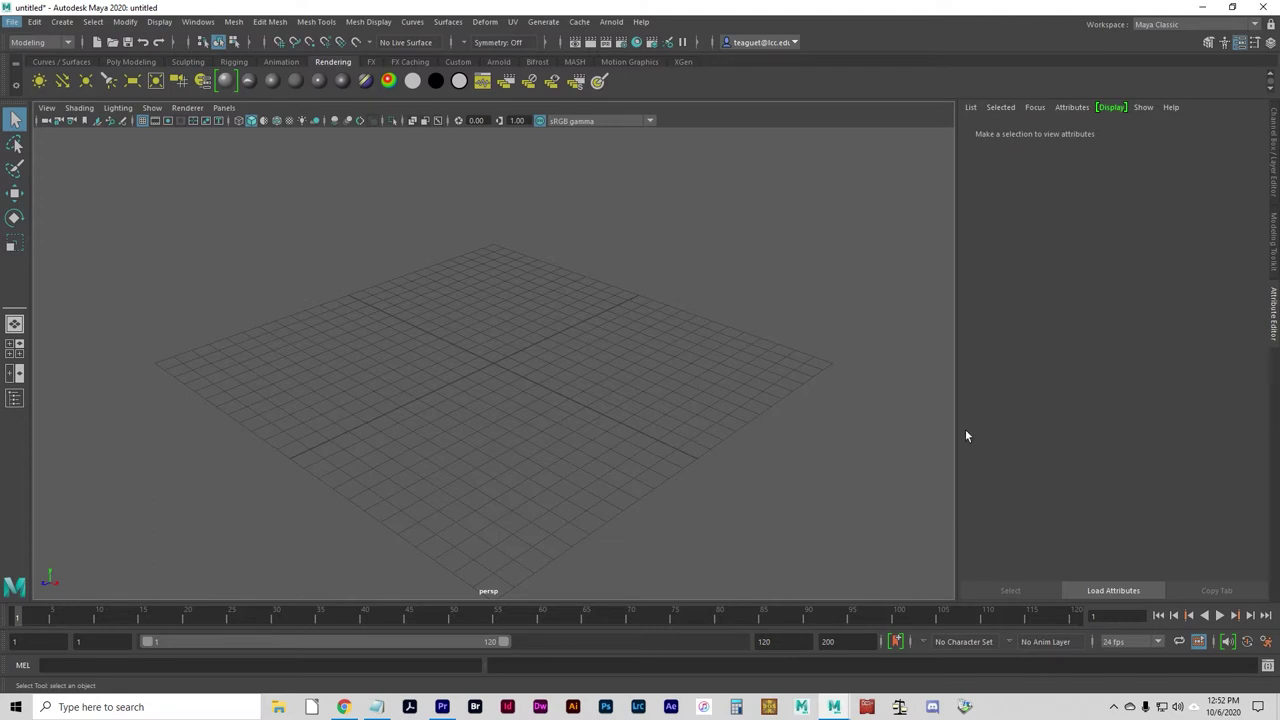
Create a polygon sphere, move it left, and duplicate a copy raised above it.
left_click(125, 61)
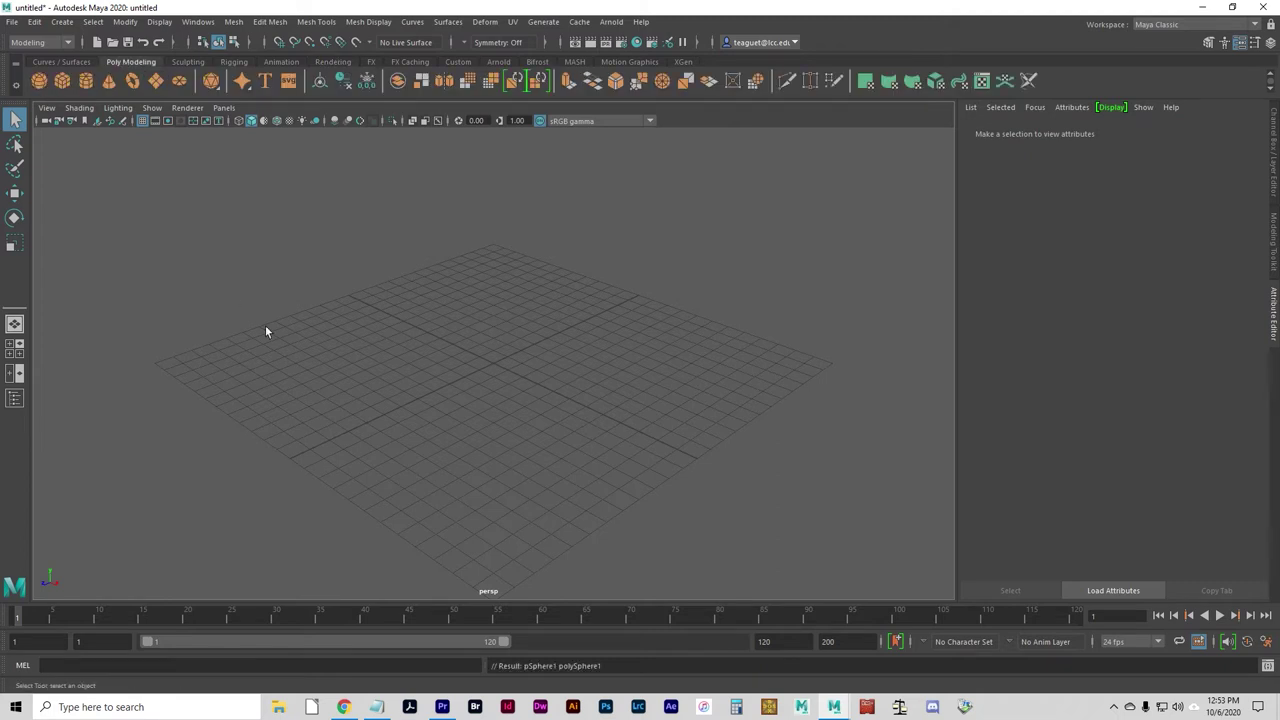
left_click(40, 82)
key("w")
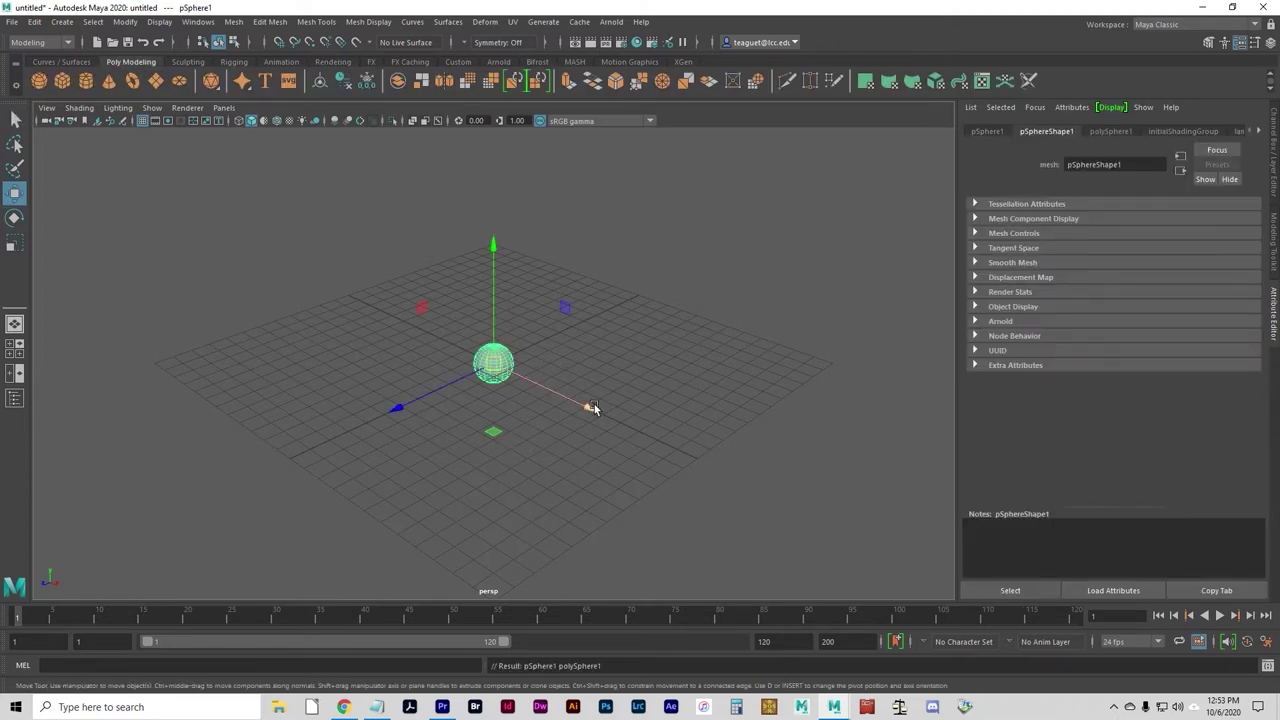
left_click_drag(593, 407, 491, 361)
key("ctrl+d")
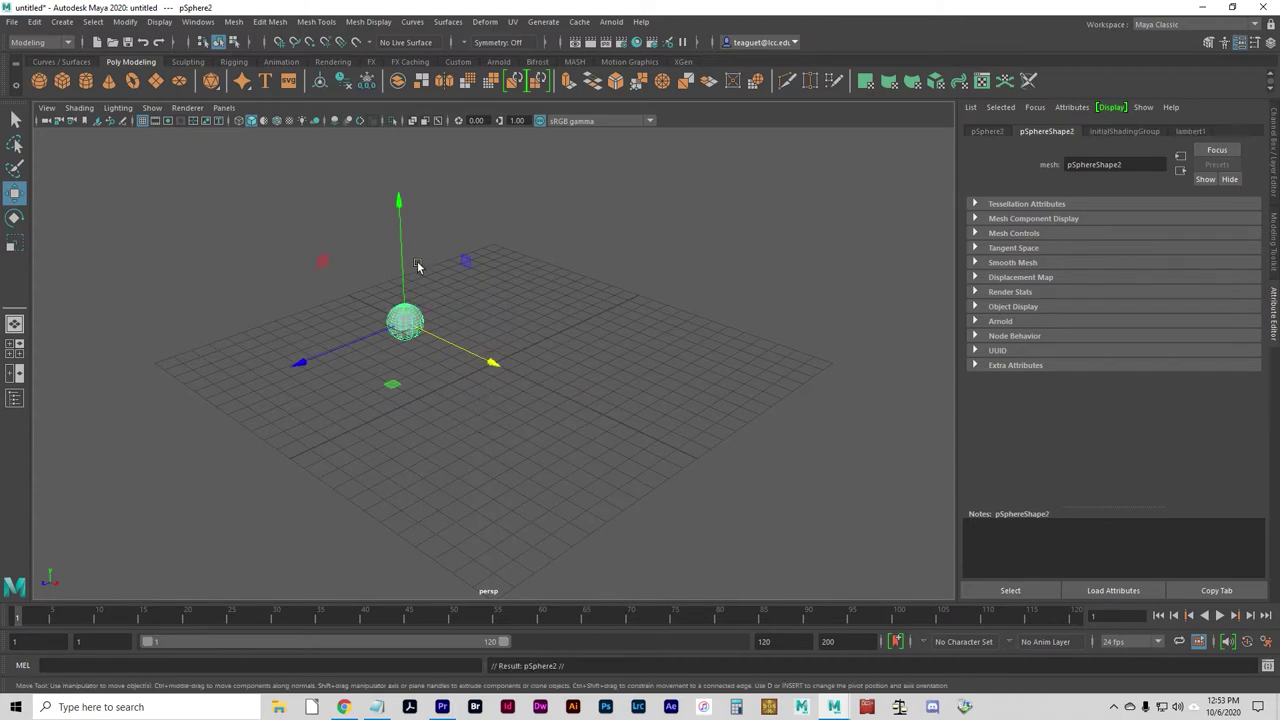
left_click_drag(400, 262, 424, 182)
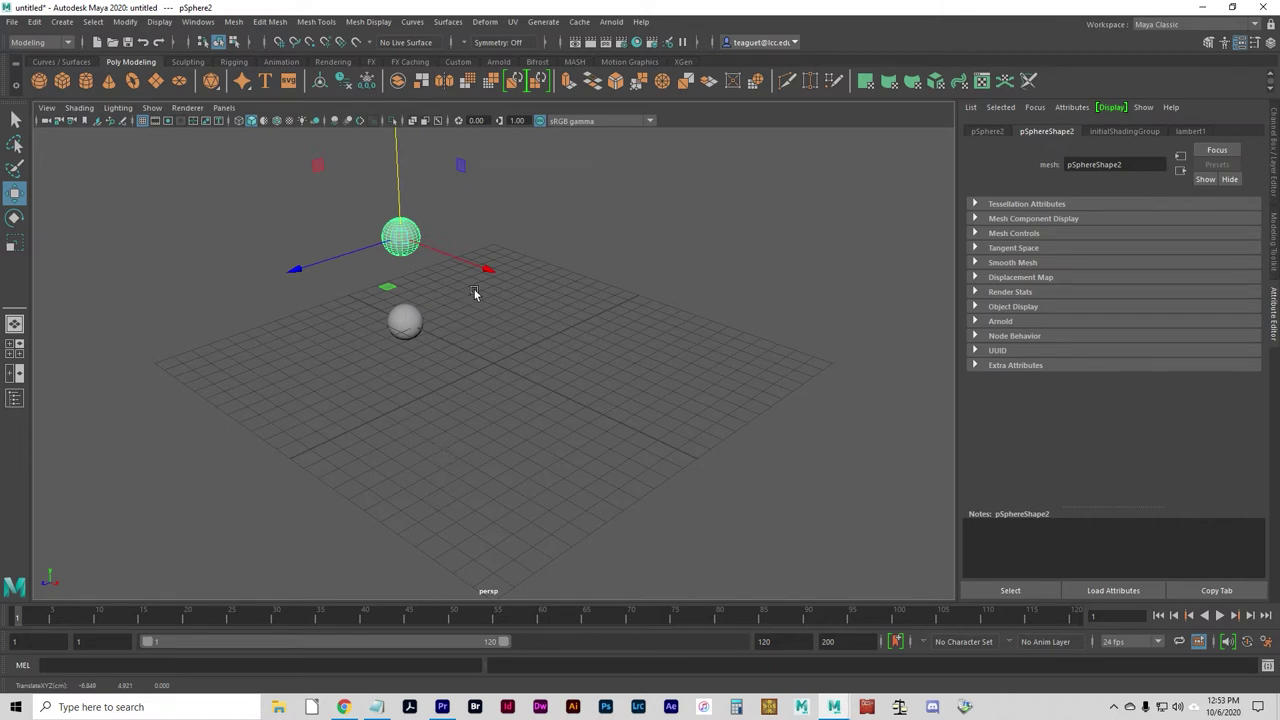
Clone both spheres to the right twice, forming two rows of three spheres.
left_click(403, 326, "shift")
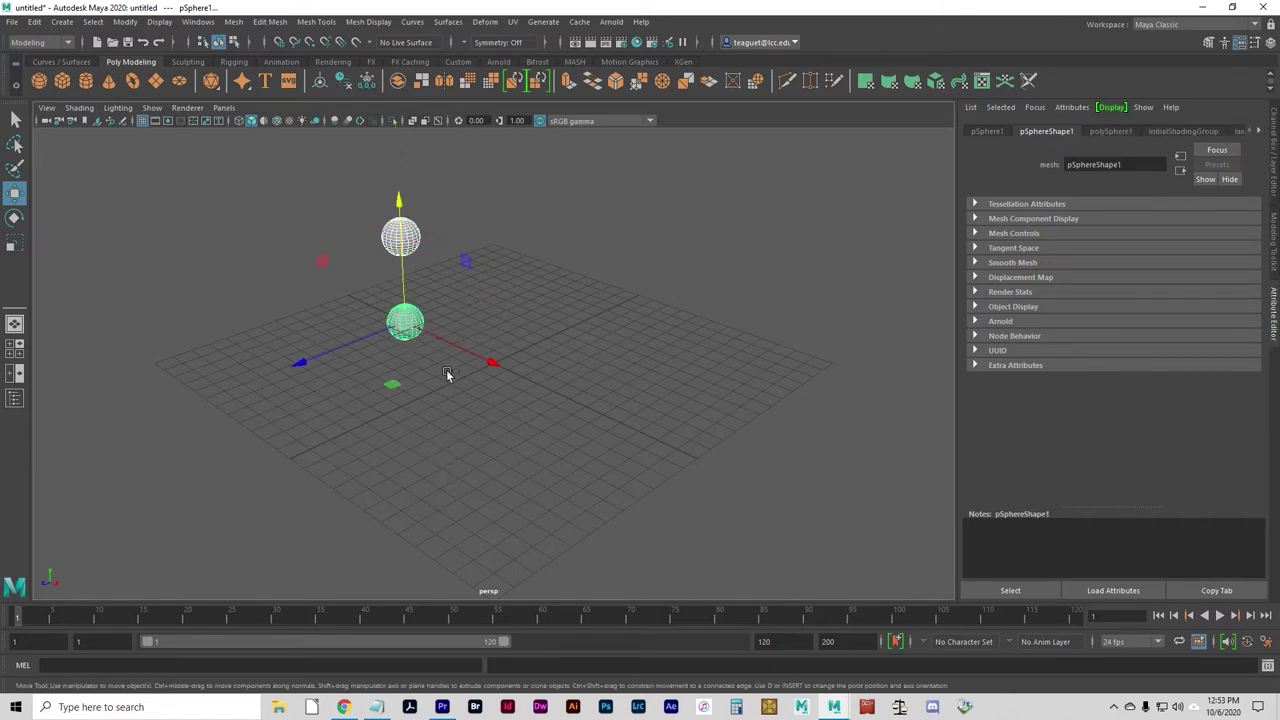
mouse_move(492, 362)
left_mouse_down("shift")
mouse_move(578, 377)
mouse_move(660, 443)
mouse_move(730, 460)
mouse_move(689, 449)
mouse_move(493, 508)
mouse_move(522, 487)
mouse_move(346, 399)
left_mouse_up("shift")
right_click_drag(346, 399, 703, 413, "alt")
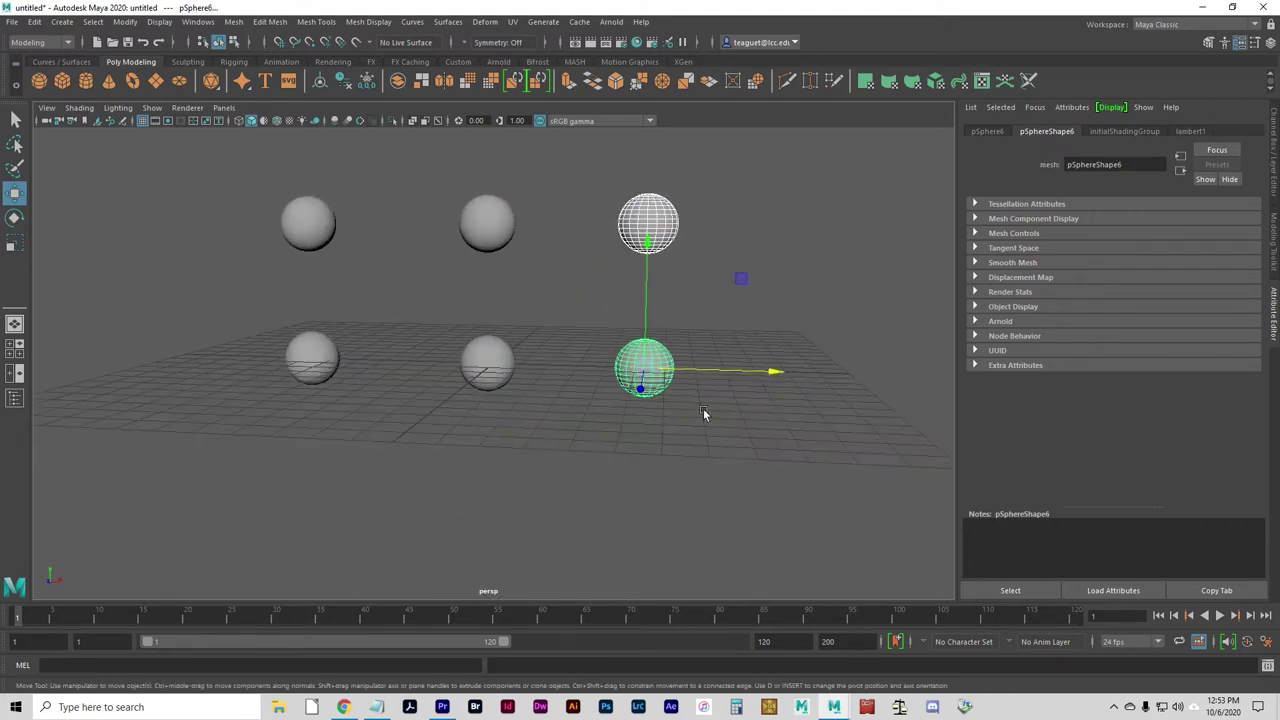
left_click(793, 373)
left_click_drag(580, 125, 779, 437)
left_click_drag(750, 230, 766, 226)
left_click(389, 466)
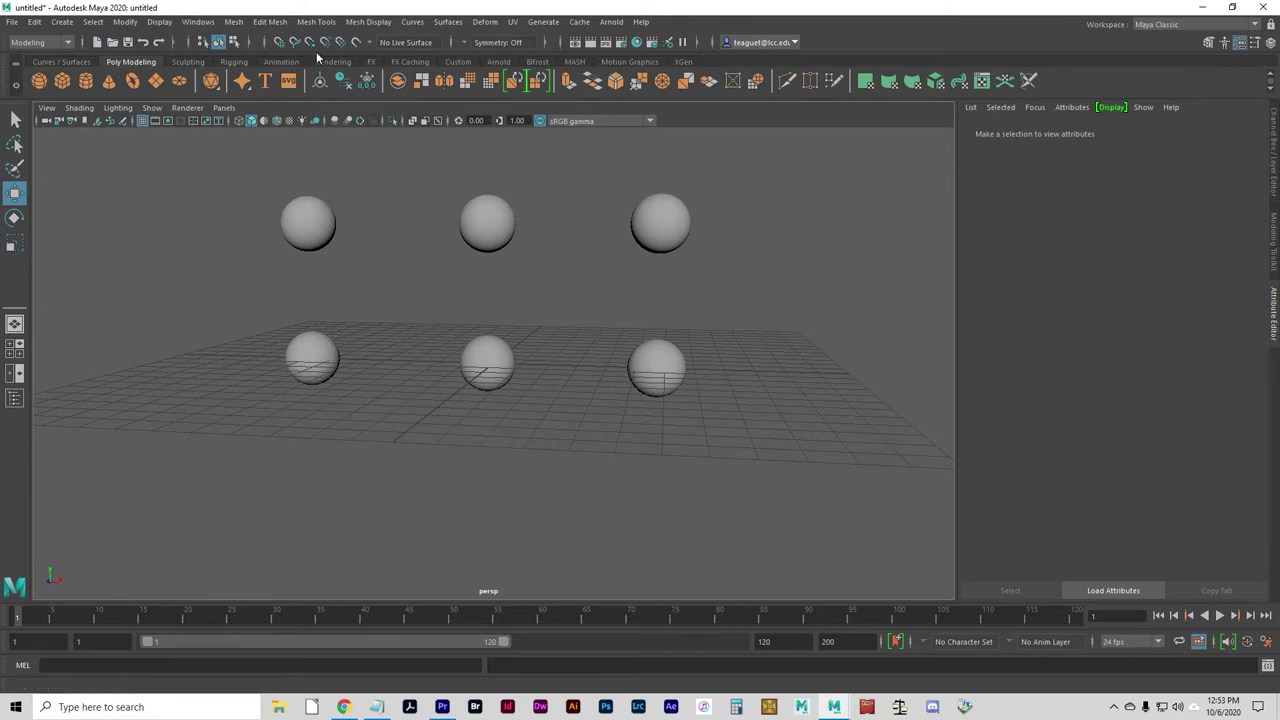
Select the upper-left sphere (pSphere2) and show its lambert1 material settings in the Attribute Editor.
left_click(298, 240)
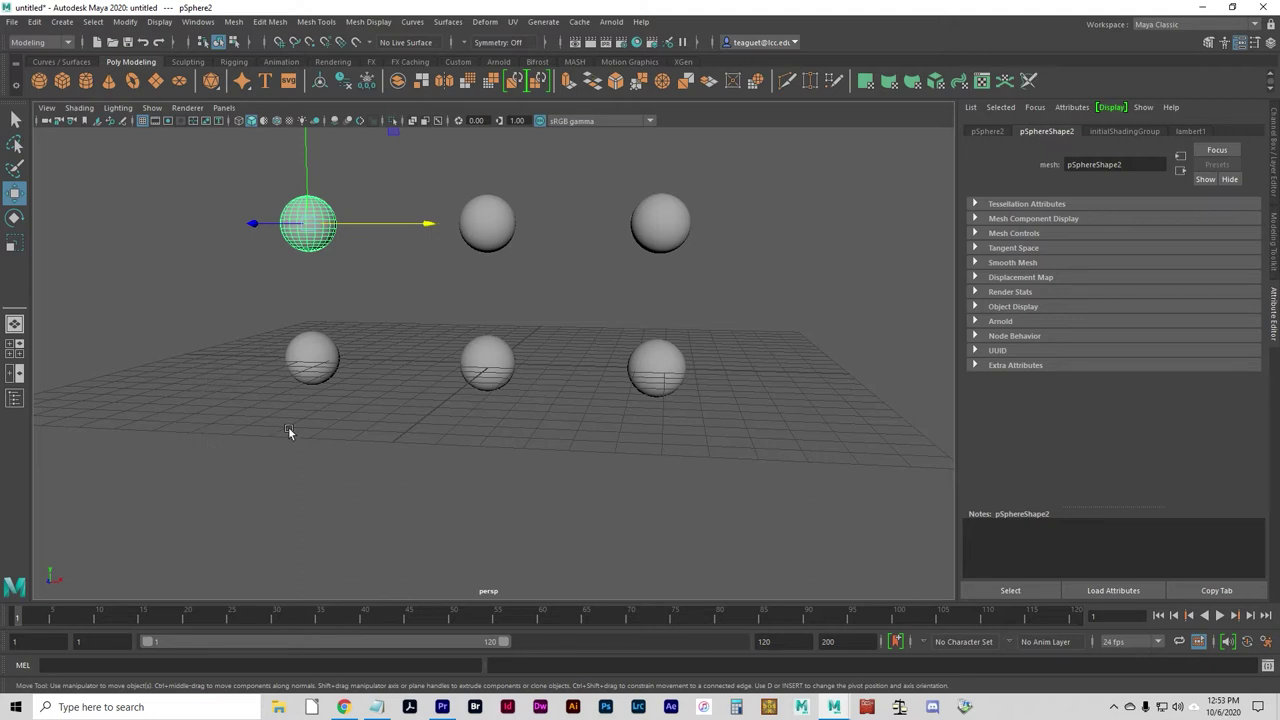
left_click(310, 329)
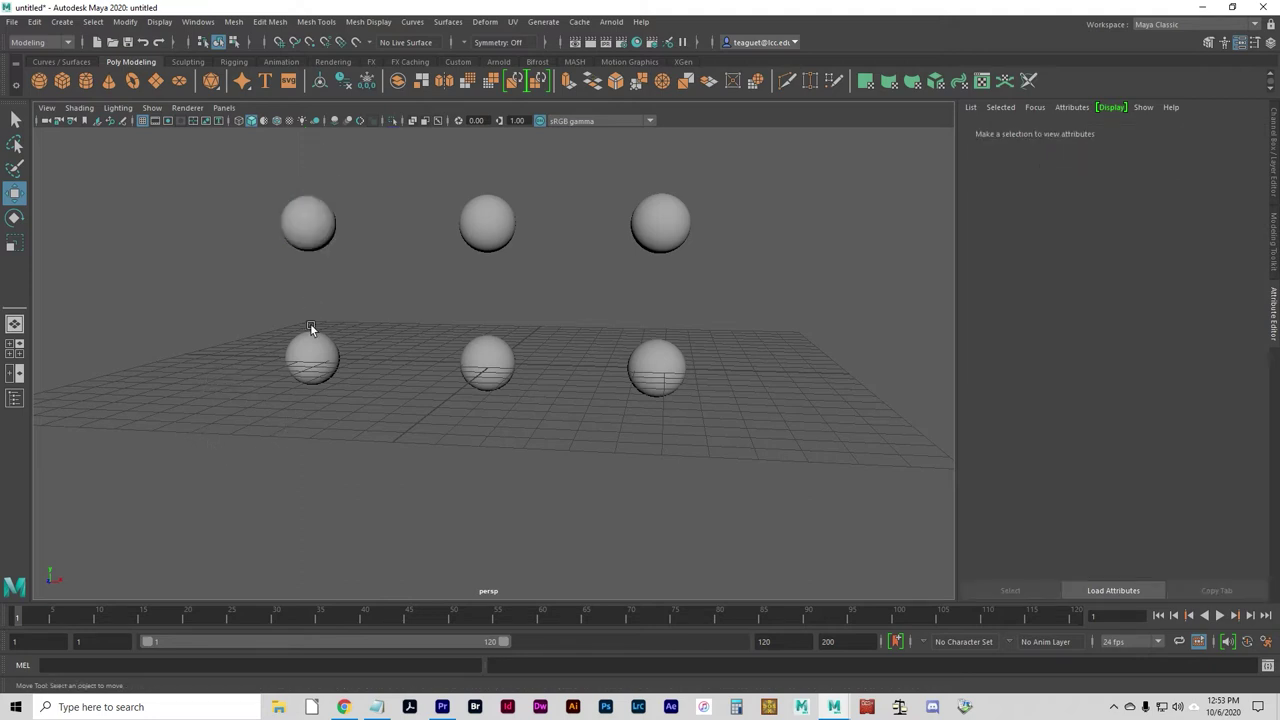
left_click(300, 377)
left_click(297, 211)
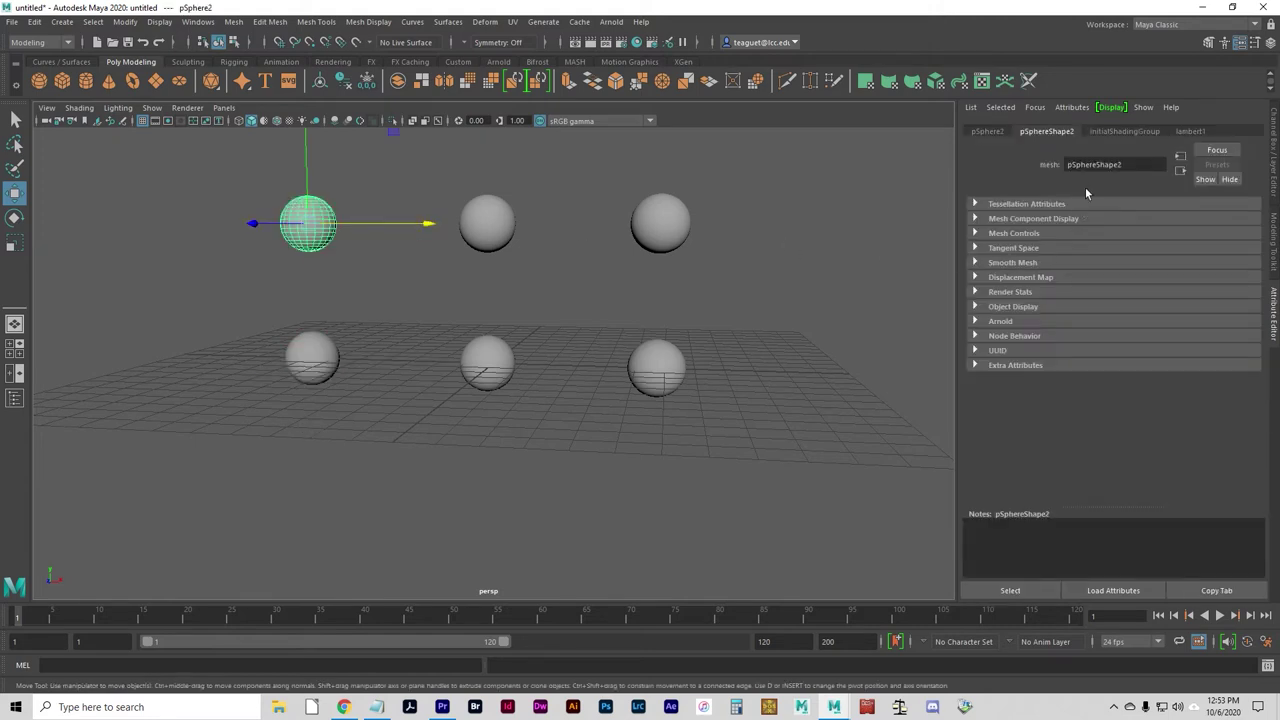
left_click(1189, 131)
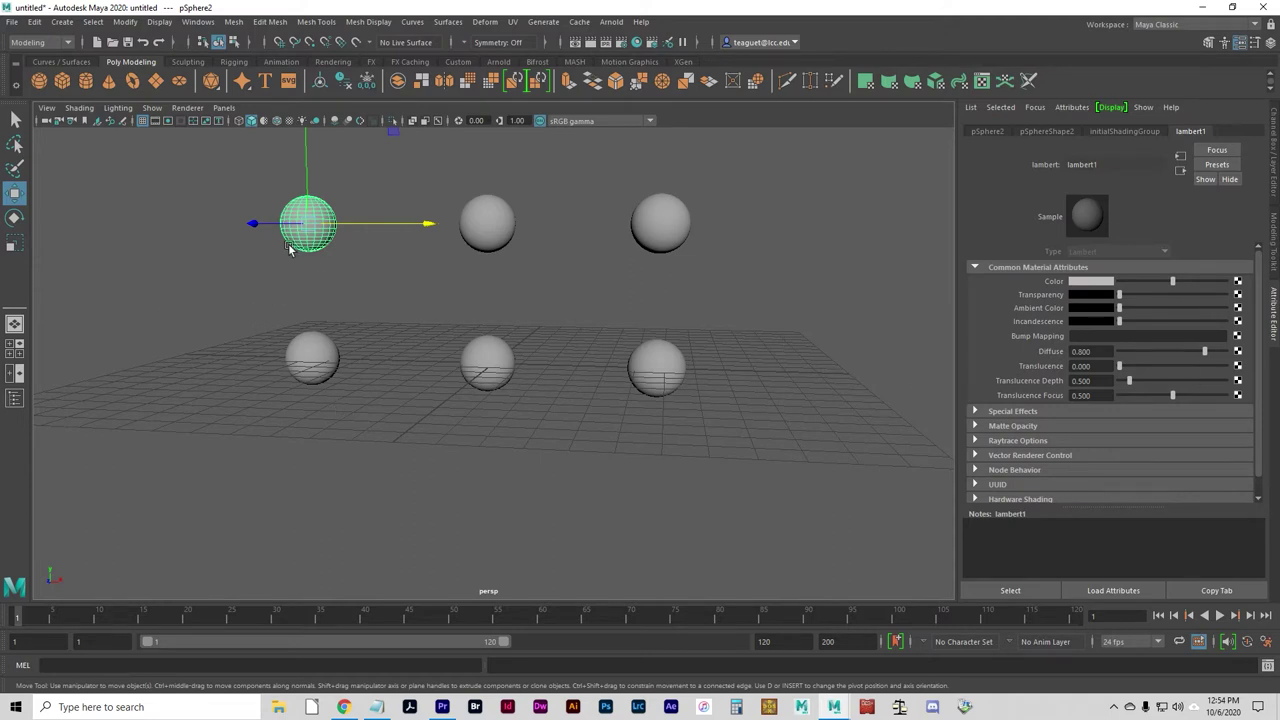
Assign a new Lambert material to the upper-left sphere and rename it 'chalk'.
right_click(302, 208)
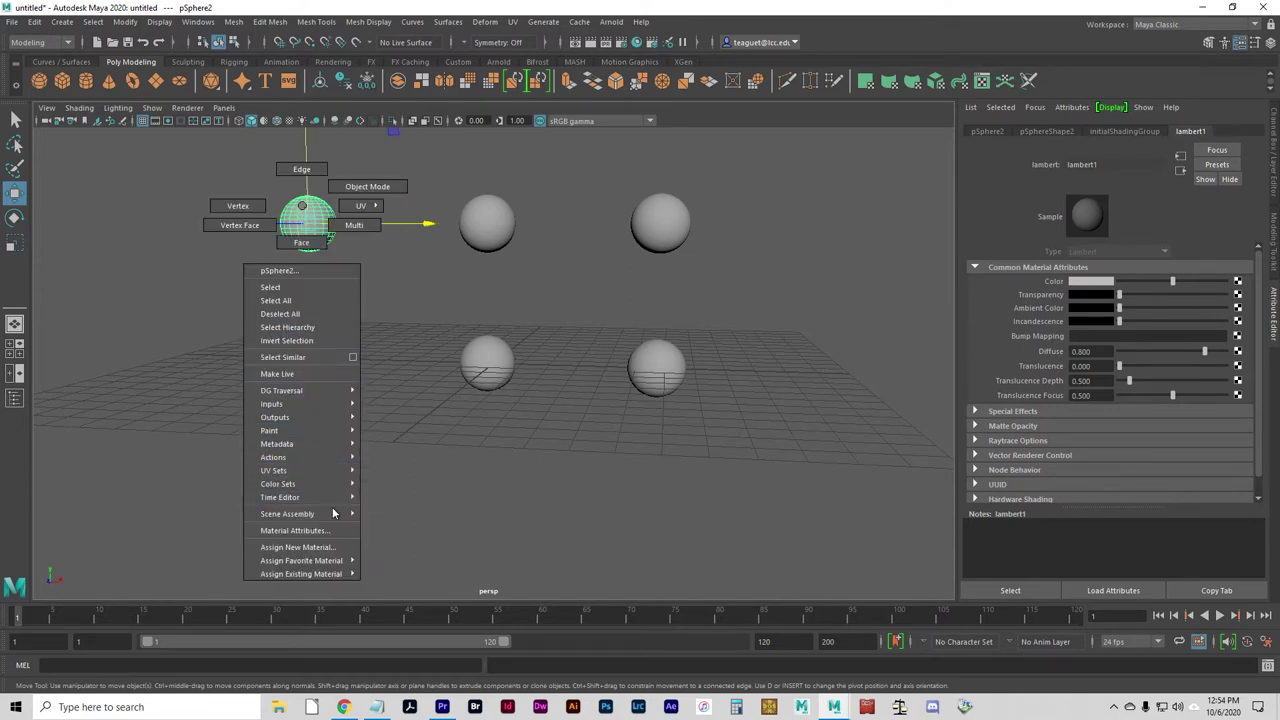
left_click(313, 548)
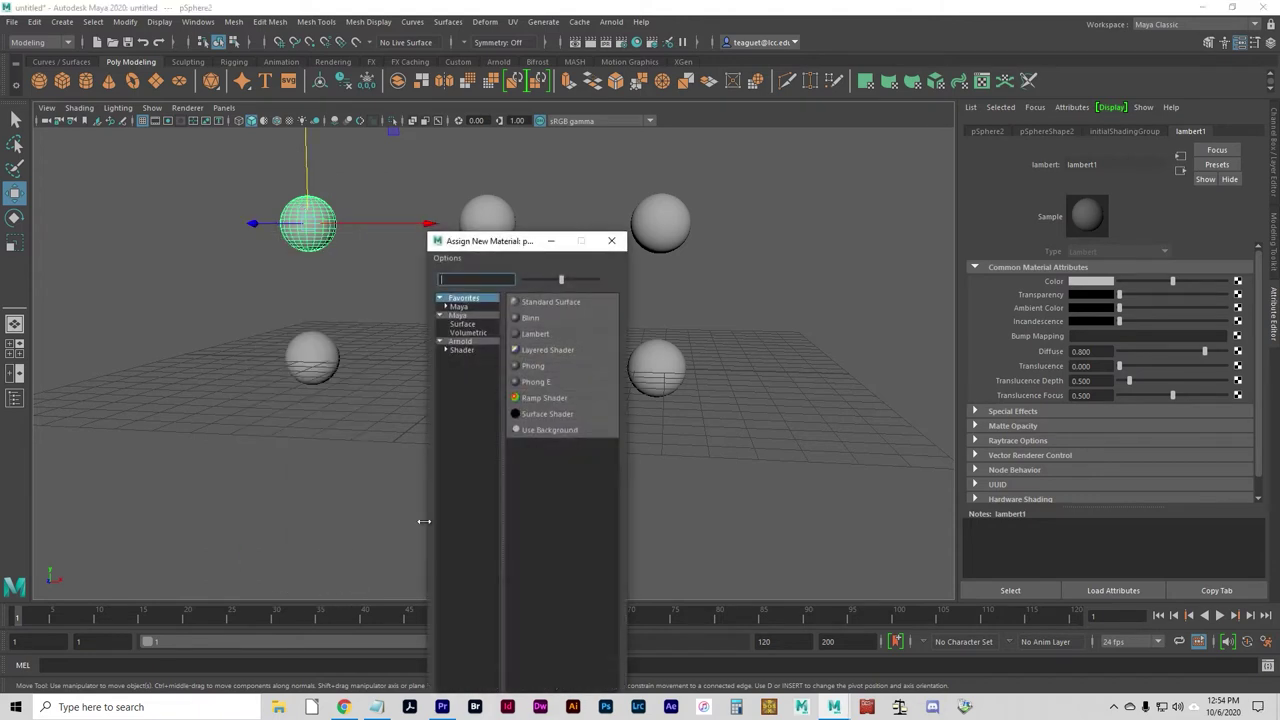
left_click(535, 334)
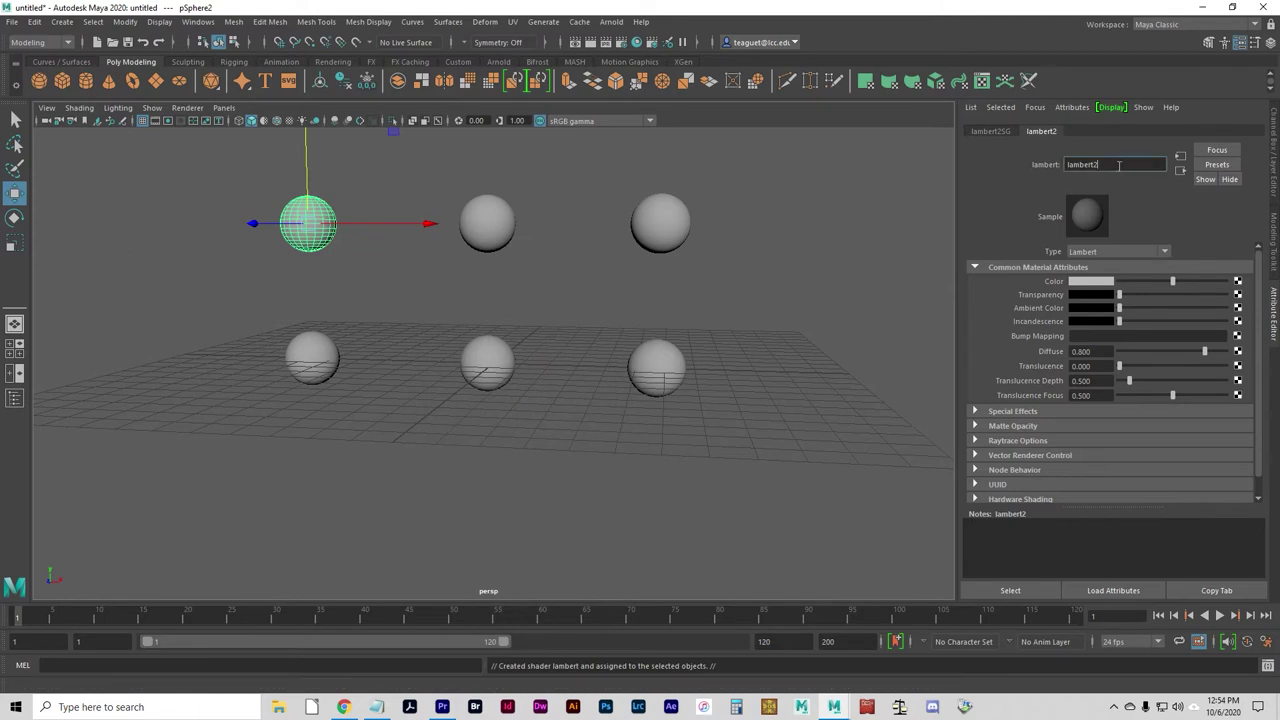
double_click(1082, 164)
type("chalk")
Set the chalk material's Color to a pale grey-teal, starting from cyan.
left_click(1076, 285)
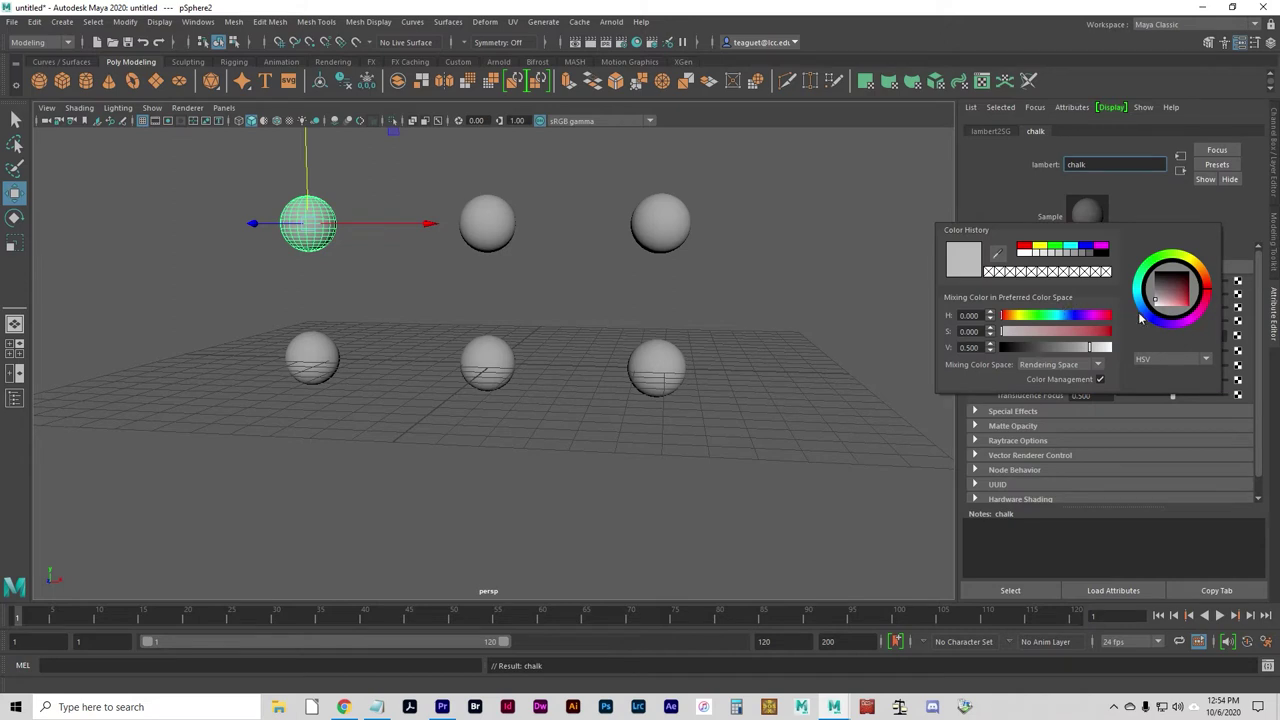
left_click(1072, 249)
left_click_drag(1178, 296, 1210, 282)
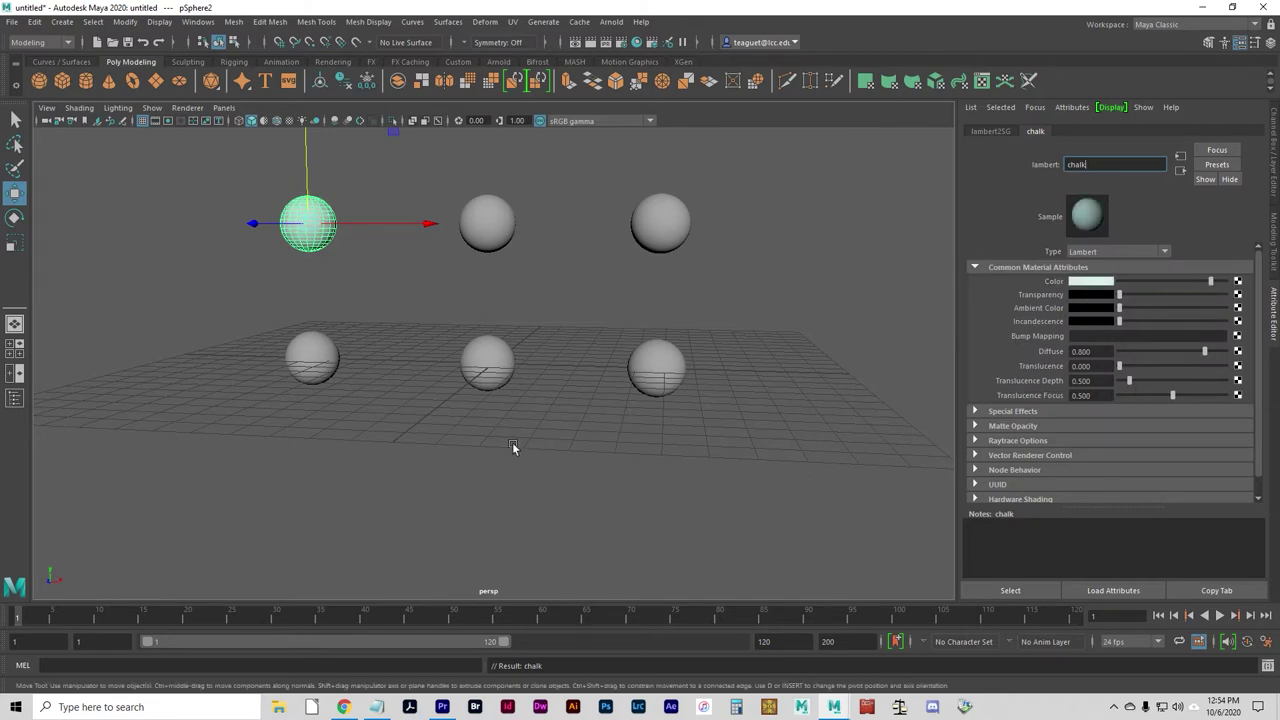
left_click(394, 385)
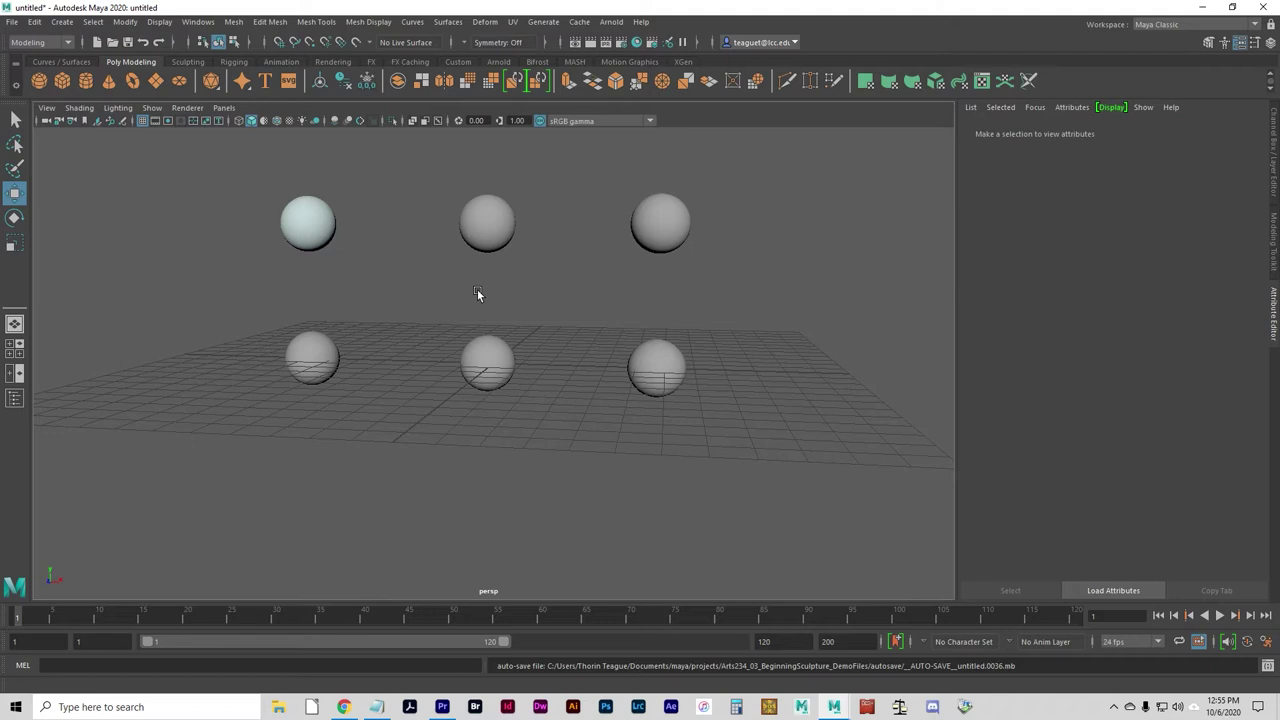
Assign a new Anisotropic material (anisotropic1) from the Maya category to the lower-left sphere.
left_click(291, 356)
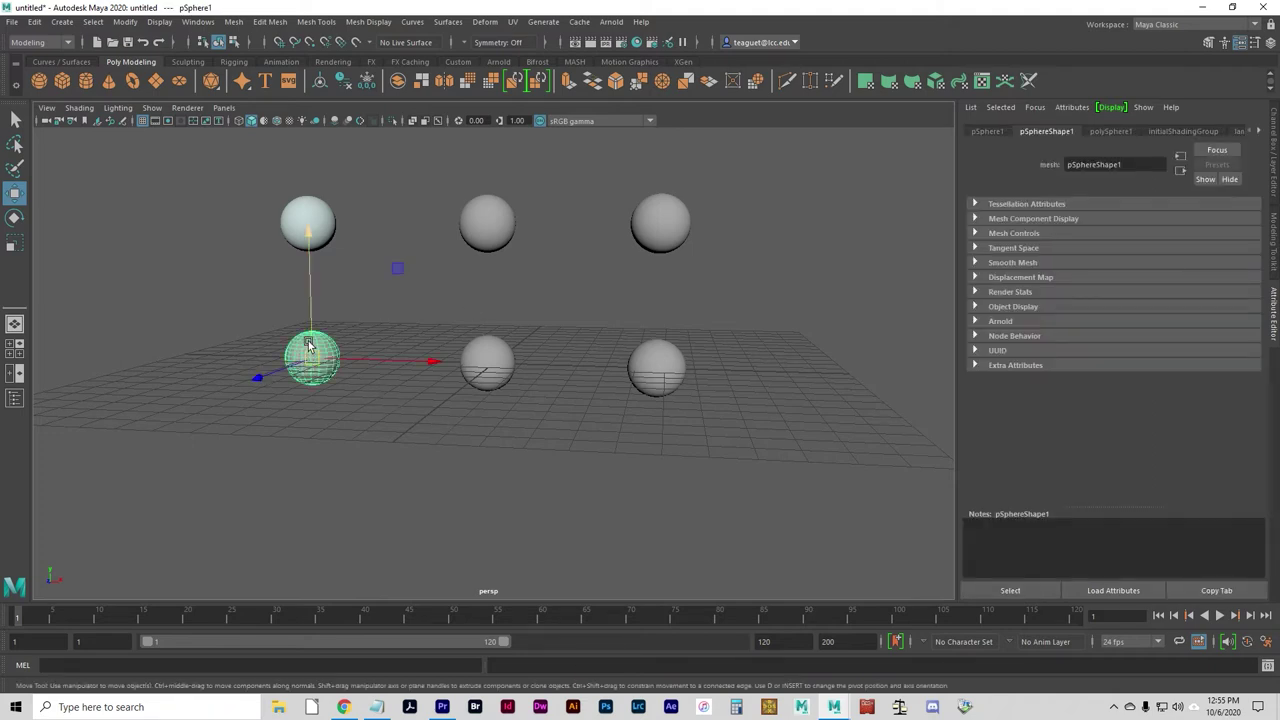
right_click(309, 345)
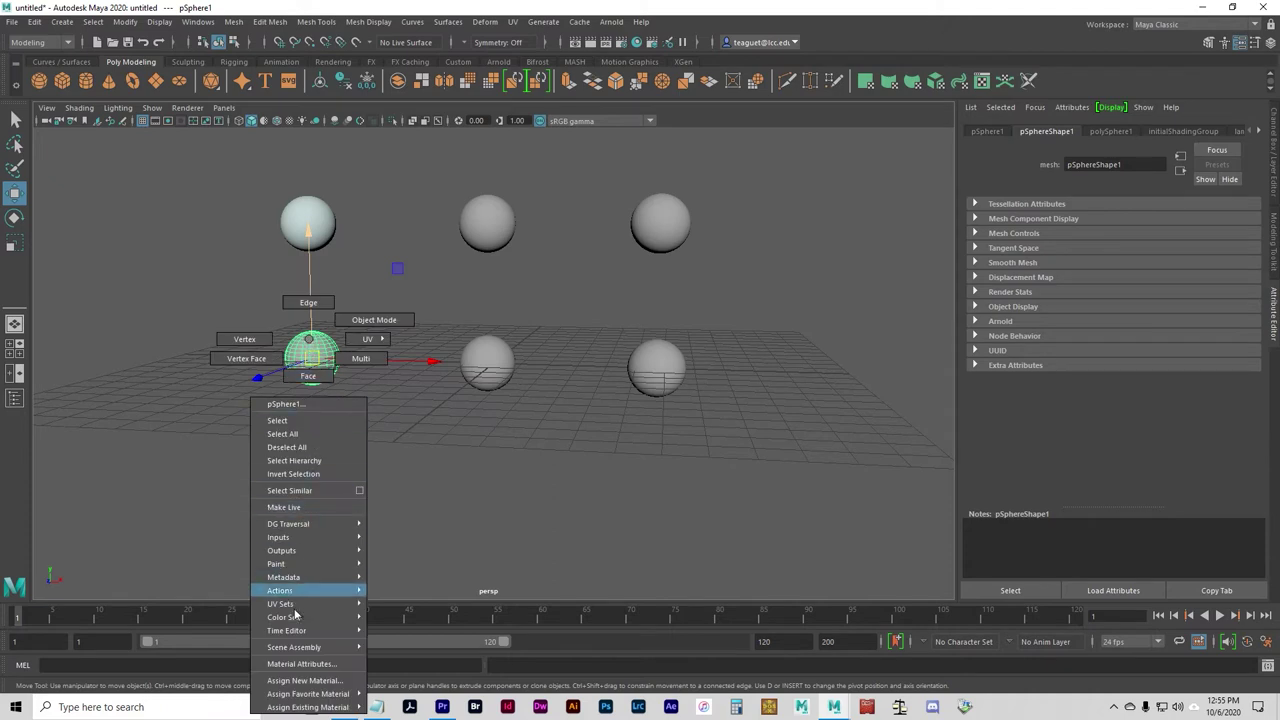
left_click(300, 680)
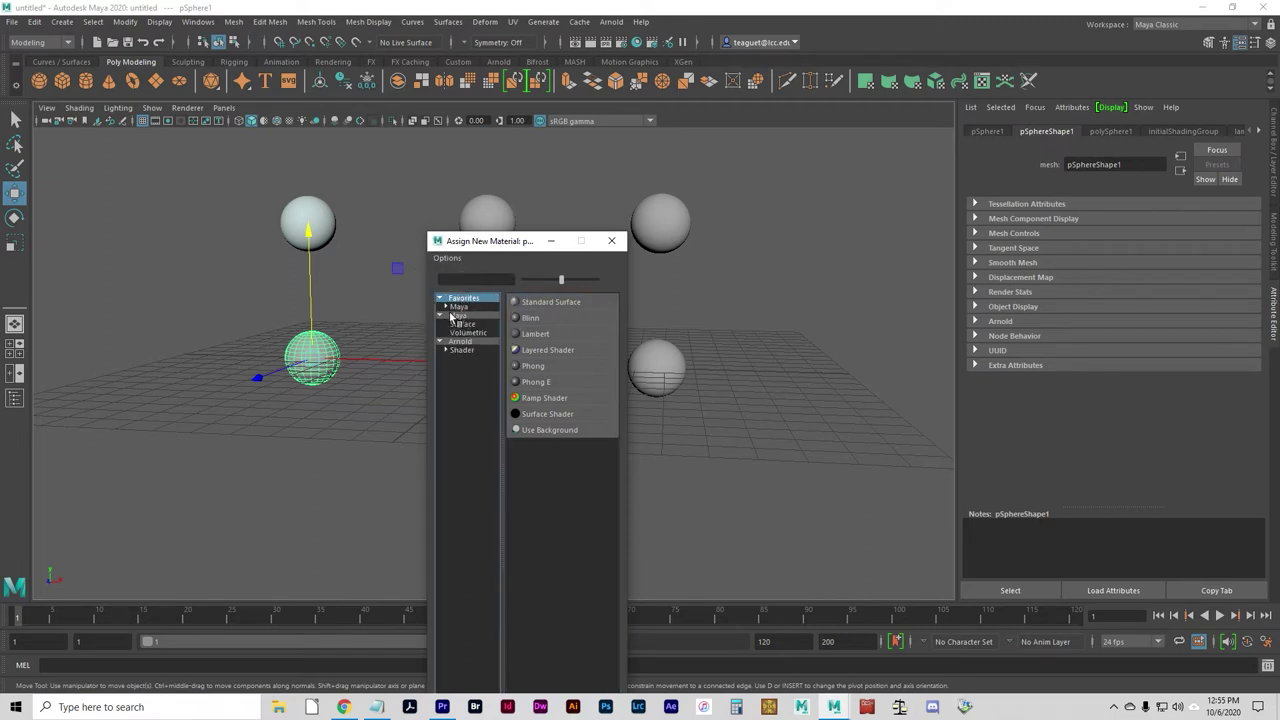
left_click(461, 318)
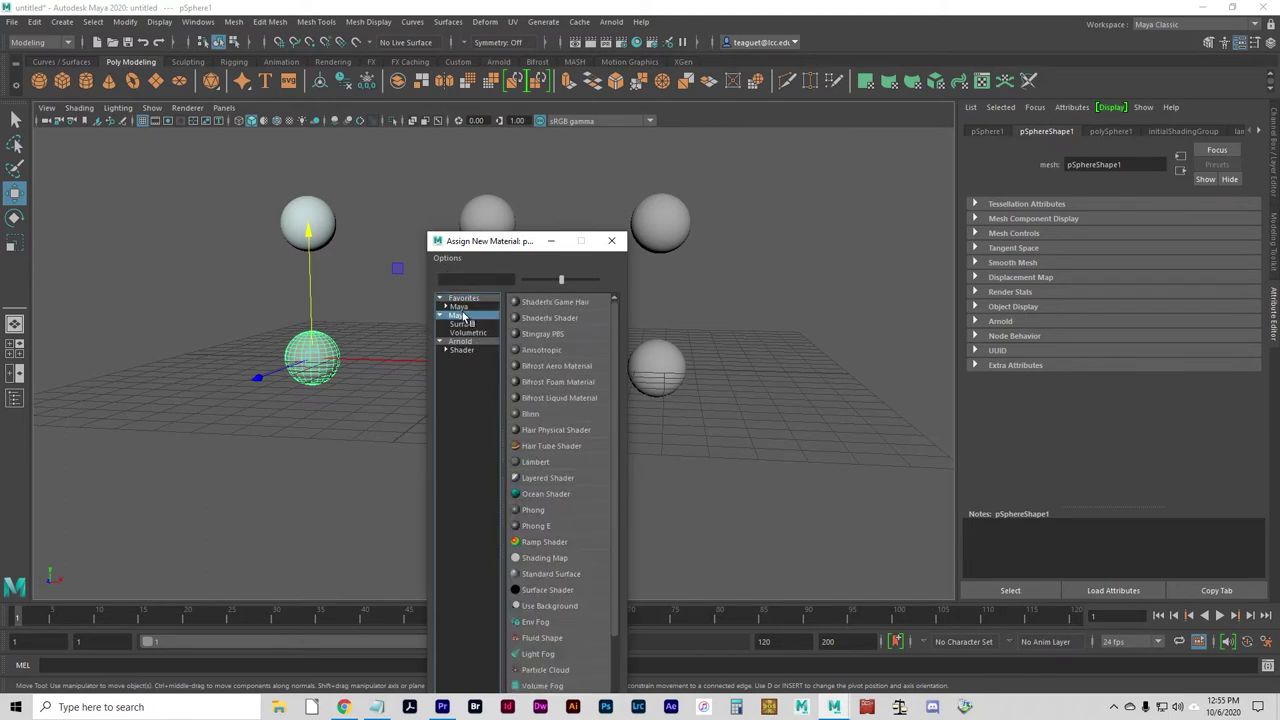
left_click(548, 358)
left_click(541, 352)
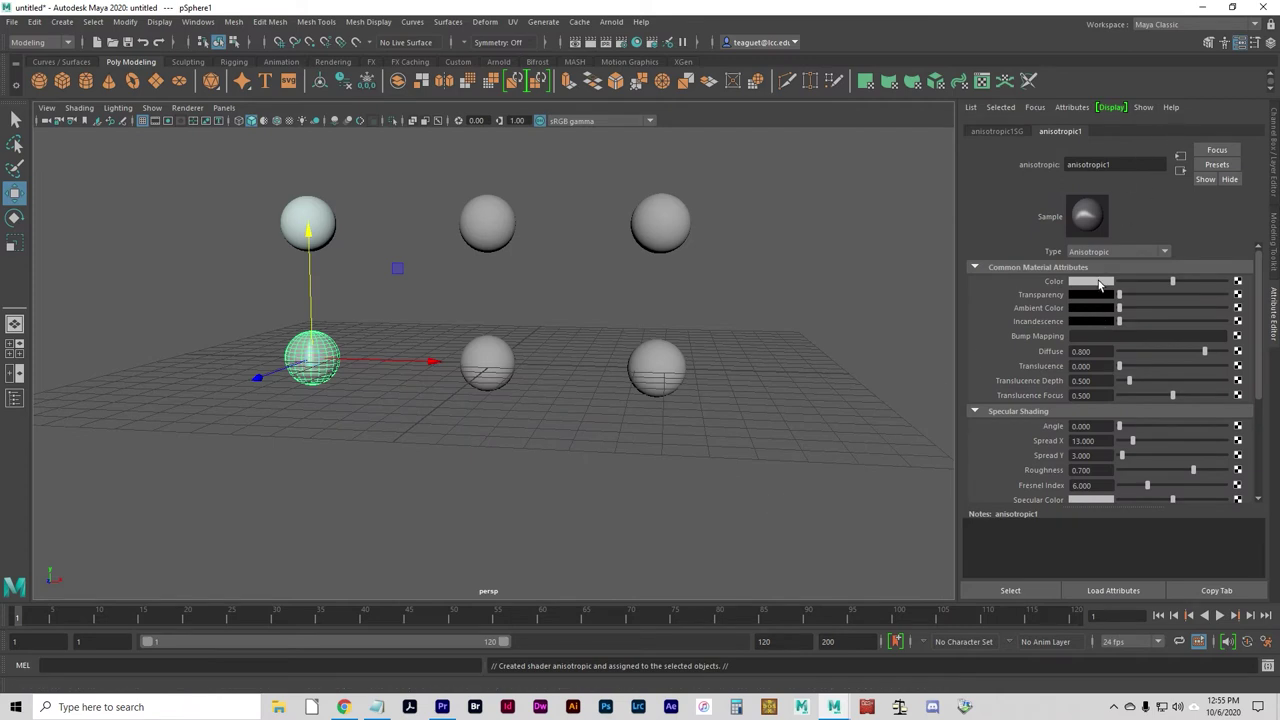
Set anisotropic1's Color to a magenta-pink, starting from red in the colour chooser.
left_click(1100, 285)
left_click(1090, 283)
left_click(1092, 282)
left_click_drag(1173, 283, 1187, 283)
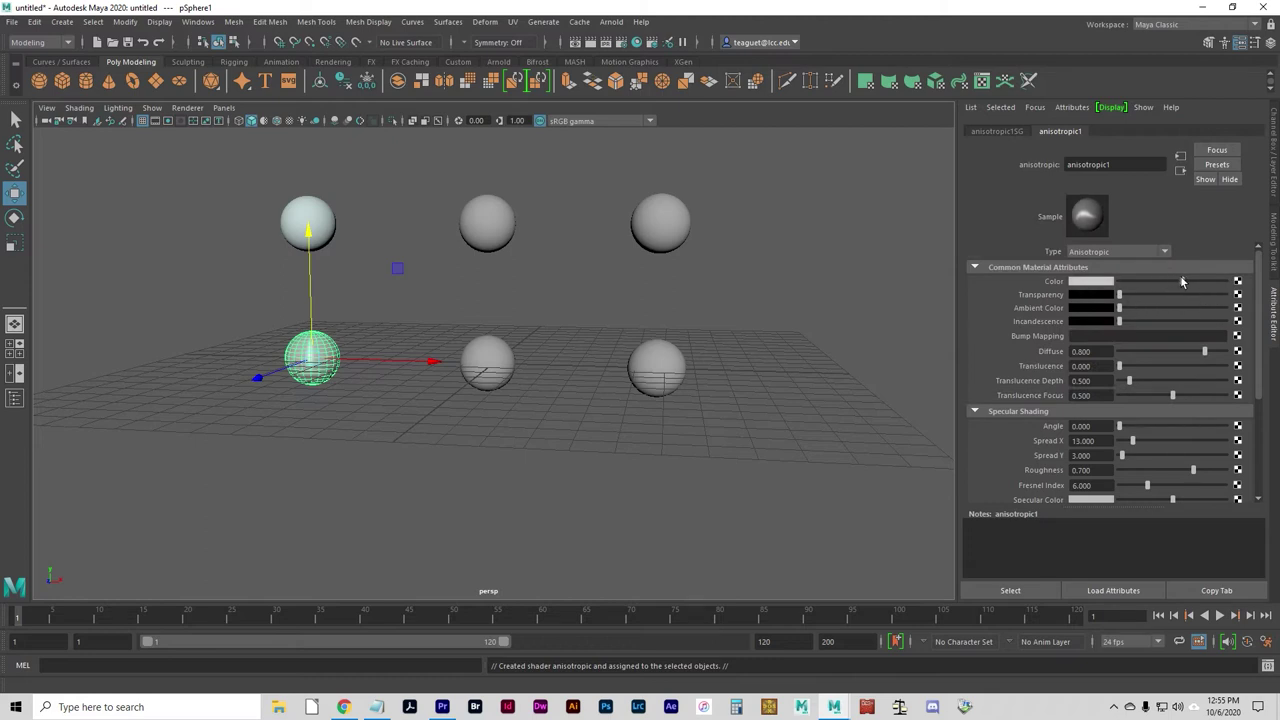
left_click(1110, 288)
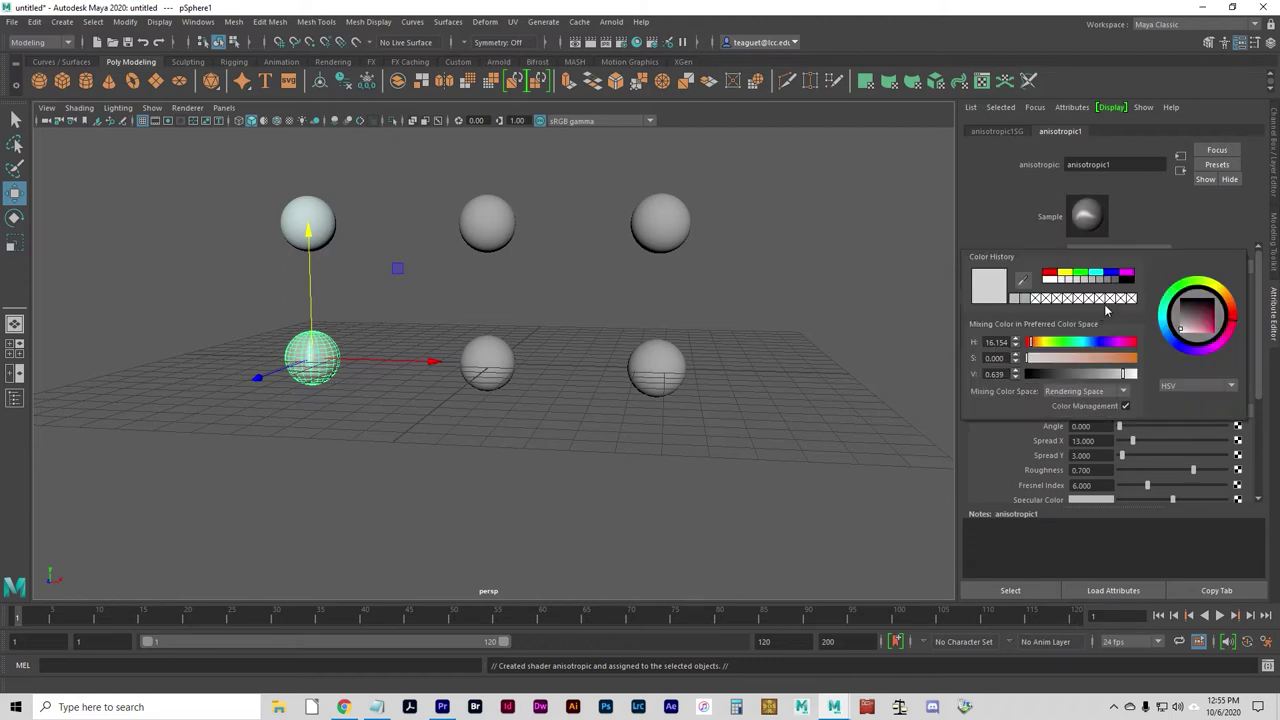
left_click(1054, 275)
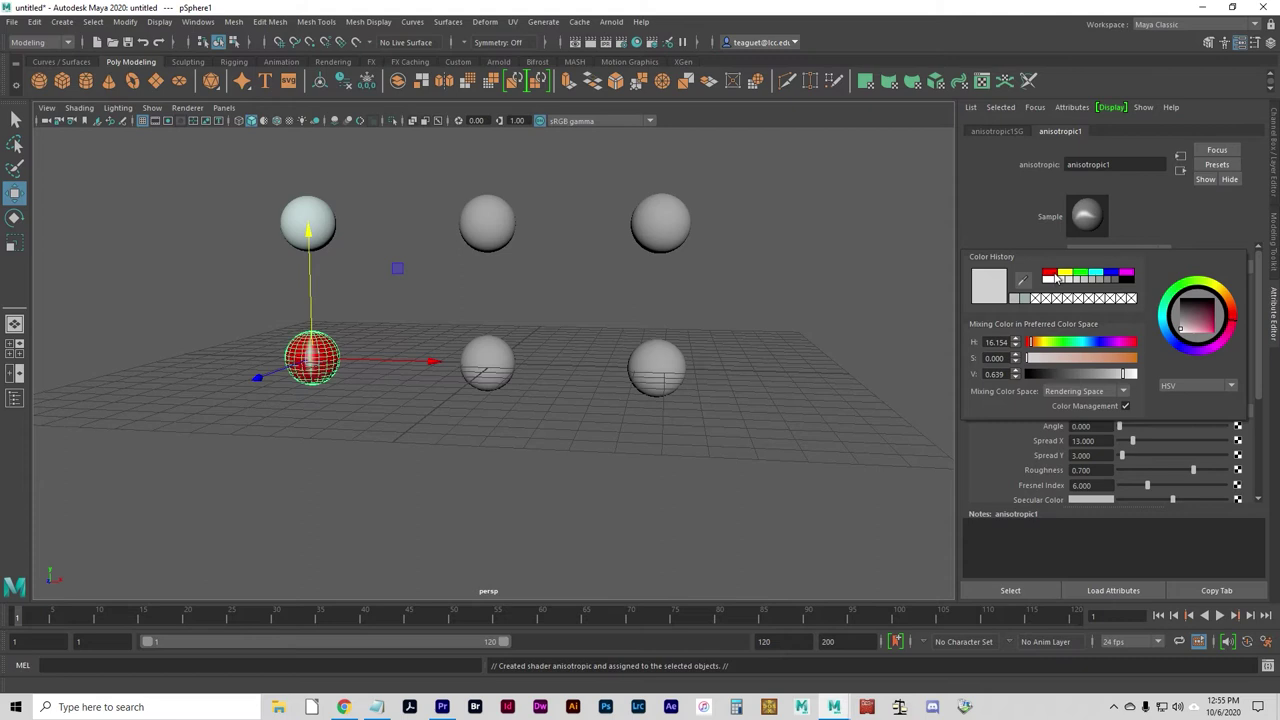
left_click(1236, 324)
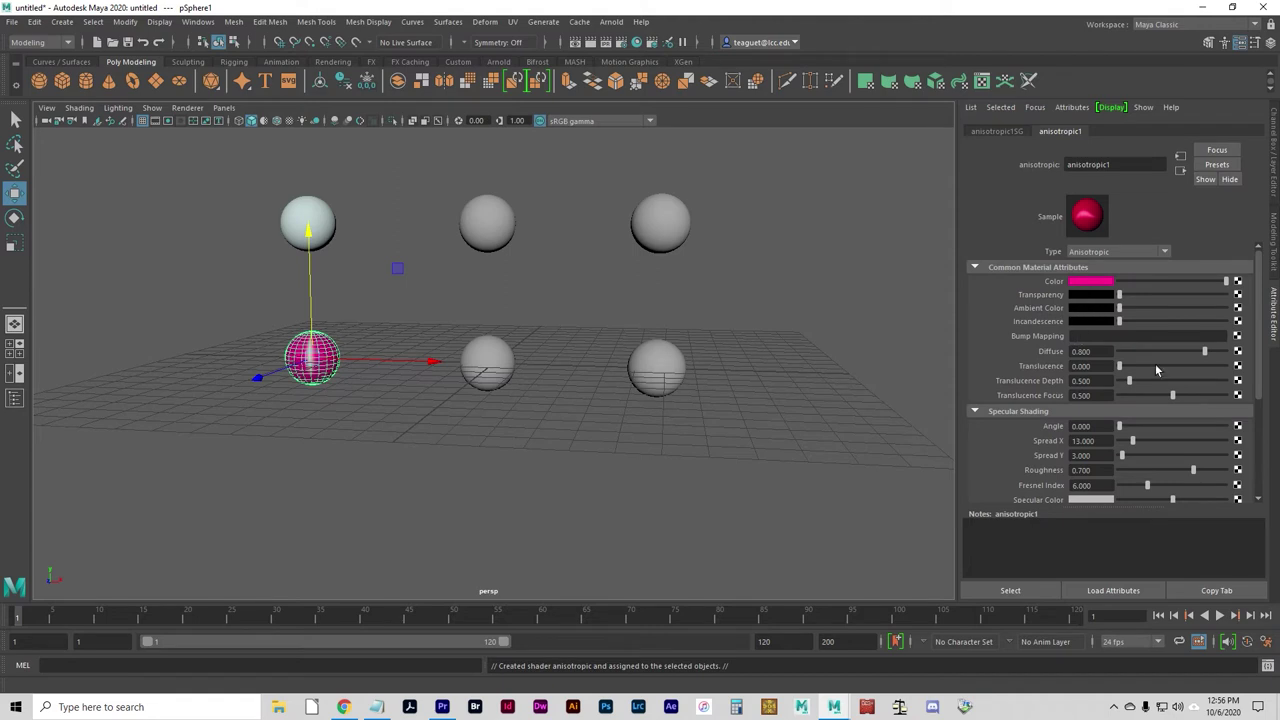
left_click(1088, 285)
left_click(1196, 308)
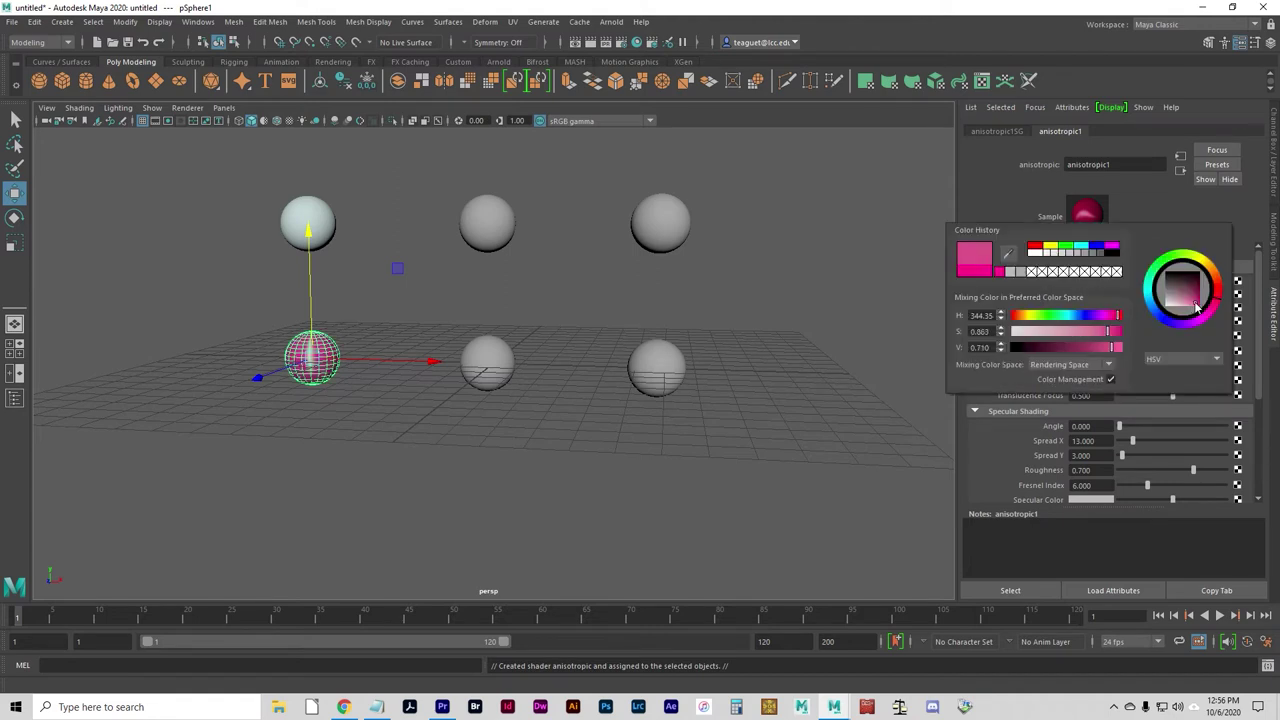
left_click(1196, 306)
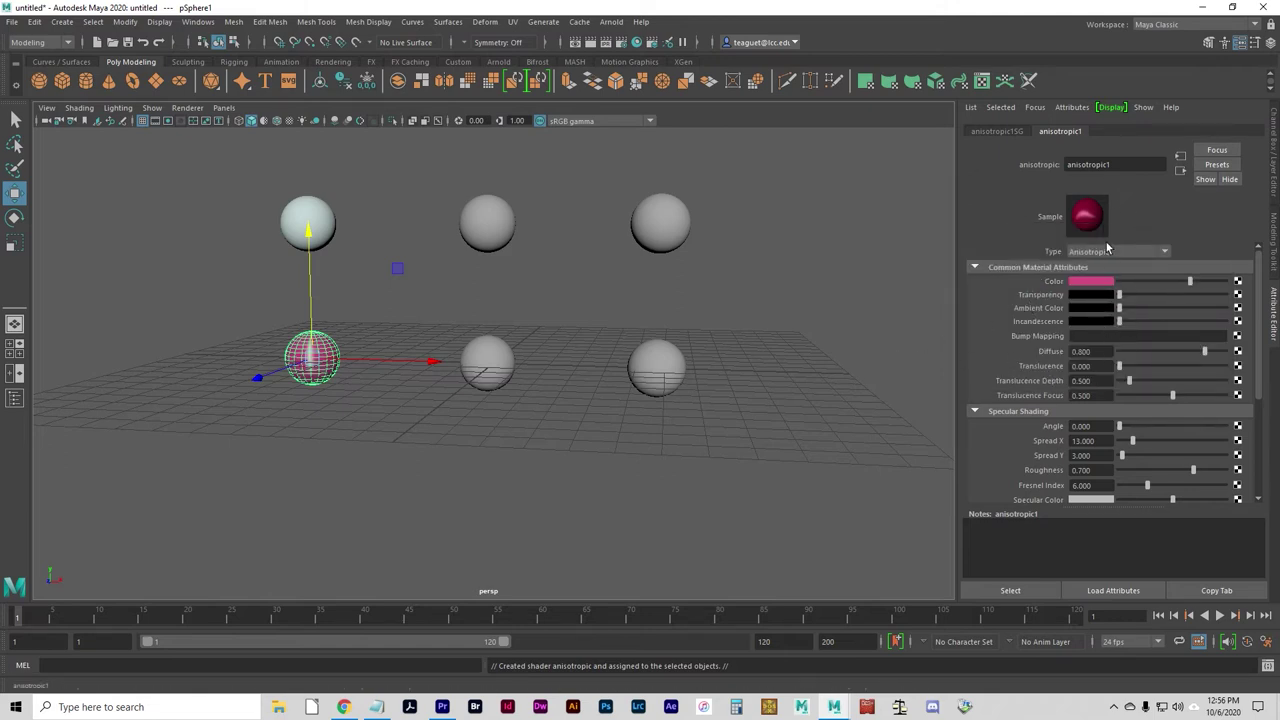
left_click(1087, 221)
Raise anisotropic1's specular Angle to about 237 and check the sphere's glossy shading.
left_click(1122, 426)
left_click(1147, 426)
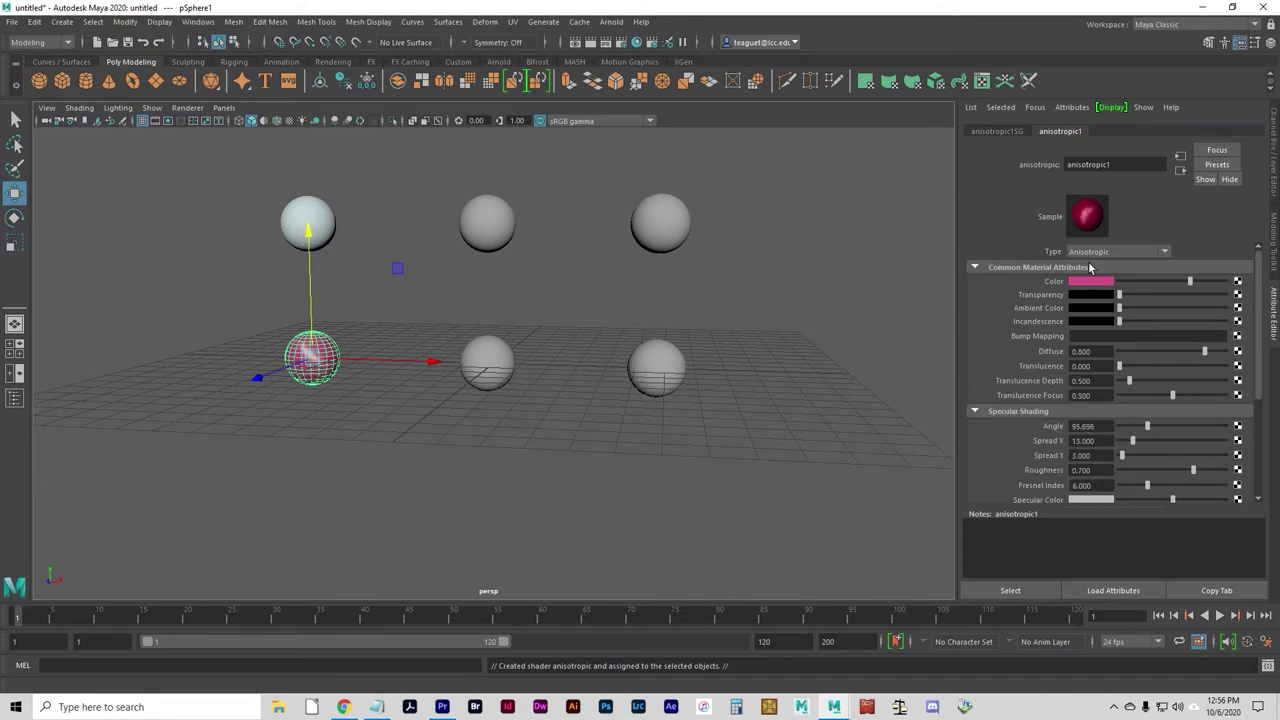
left_click(1088, 214)
left_click_drag(1152, 420, 1189, 421)
left_click(434, 452)
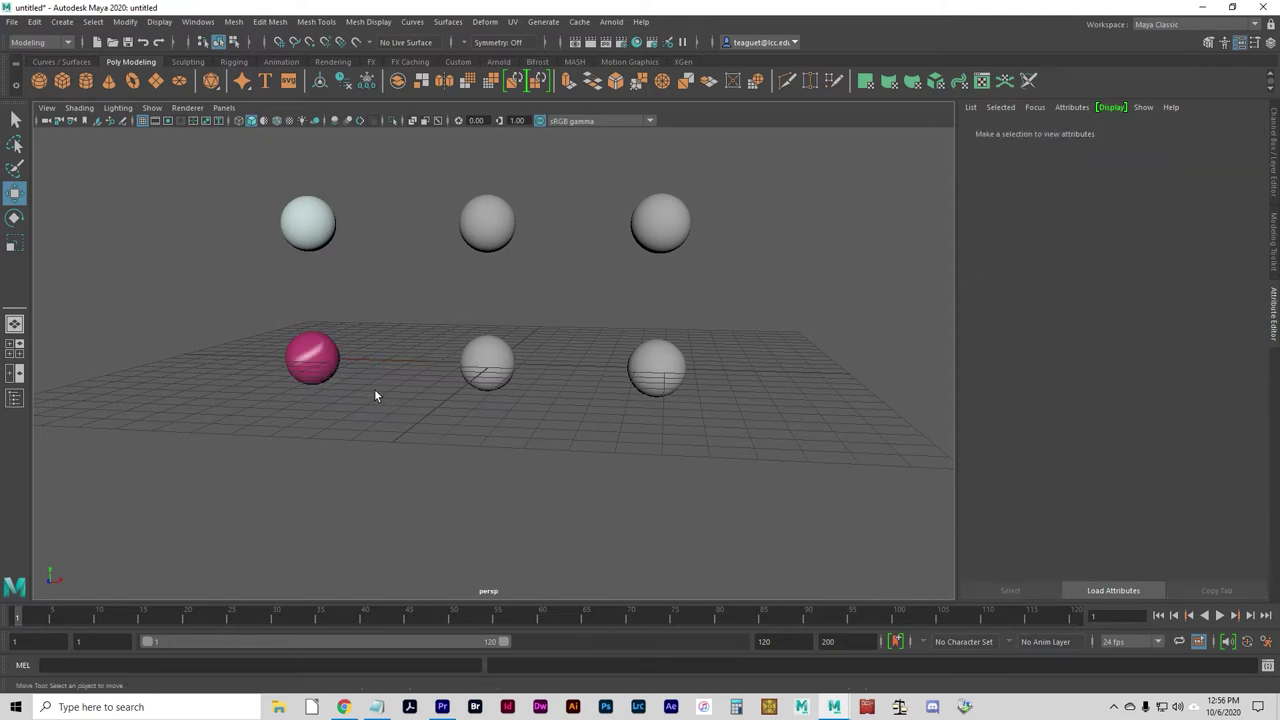
left_click(320, 362)
left_click(1169, 132)
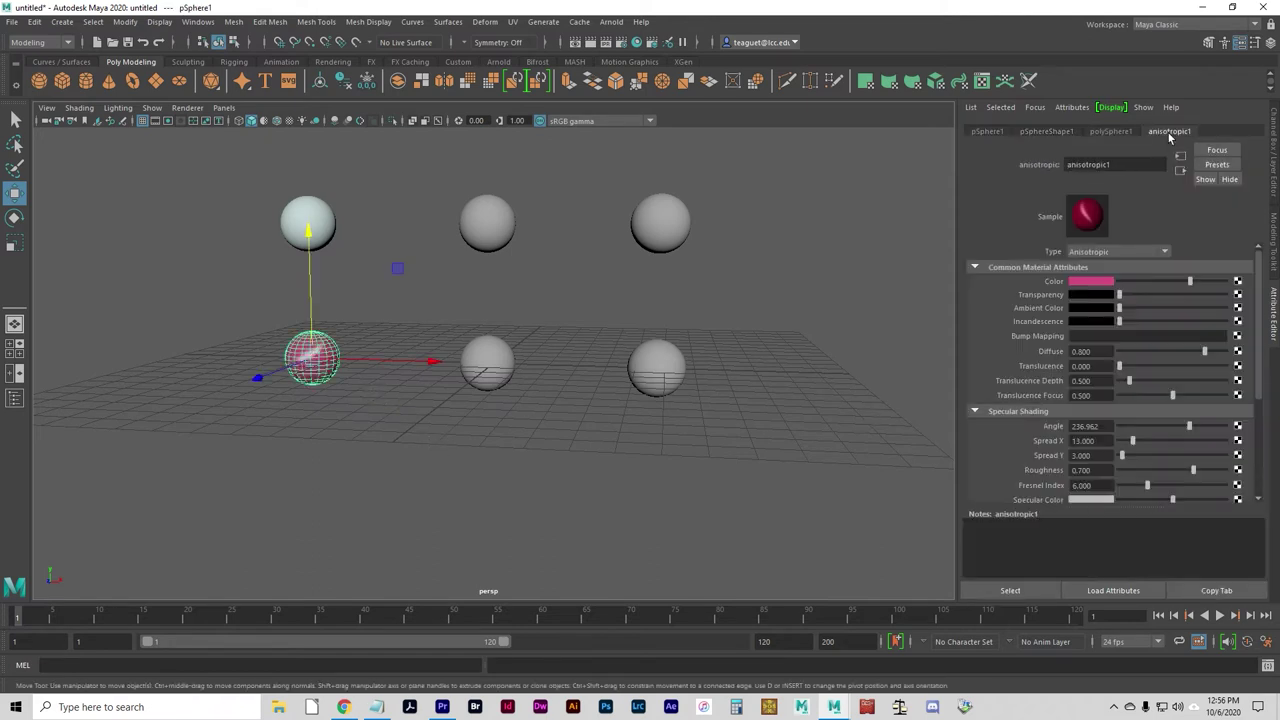
left_click(791, 456)
Open the Hypershade and show the anisotropic1 material's properties.
left_click(197, 22)
mouse_move(259, 111)
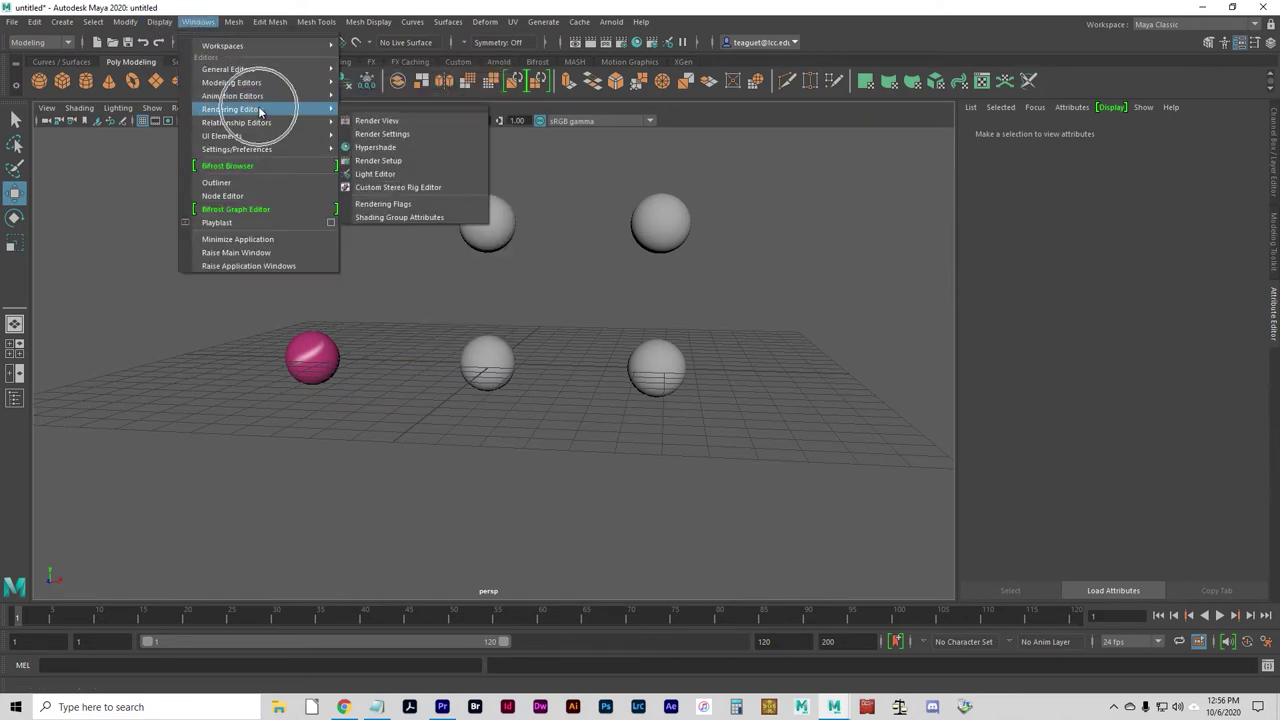
left_click(410, 147)
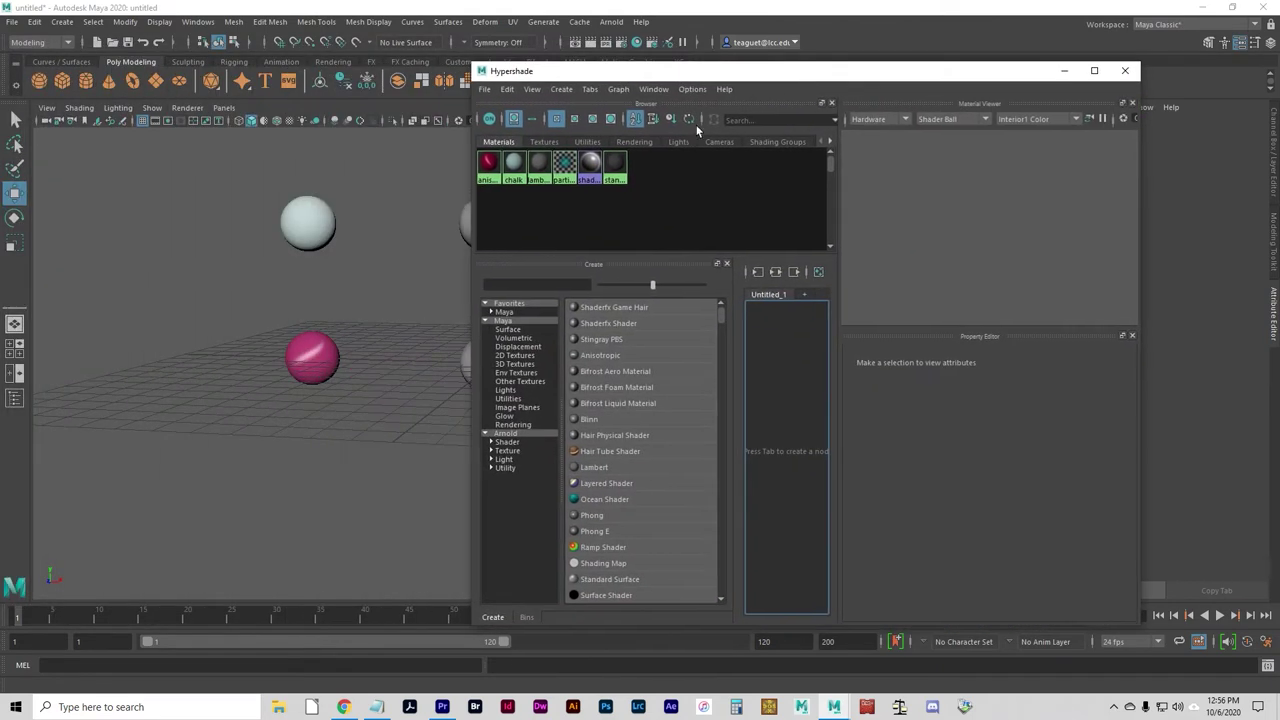
left_click(486, 168)
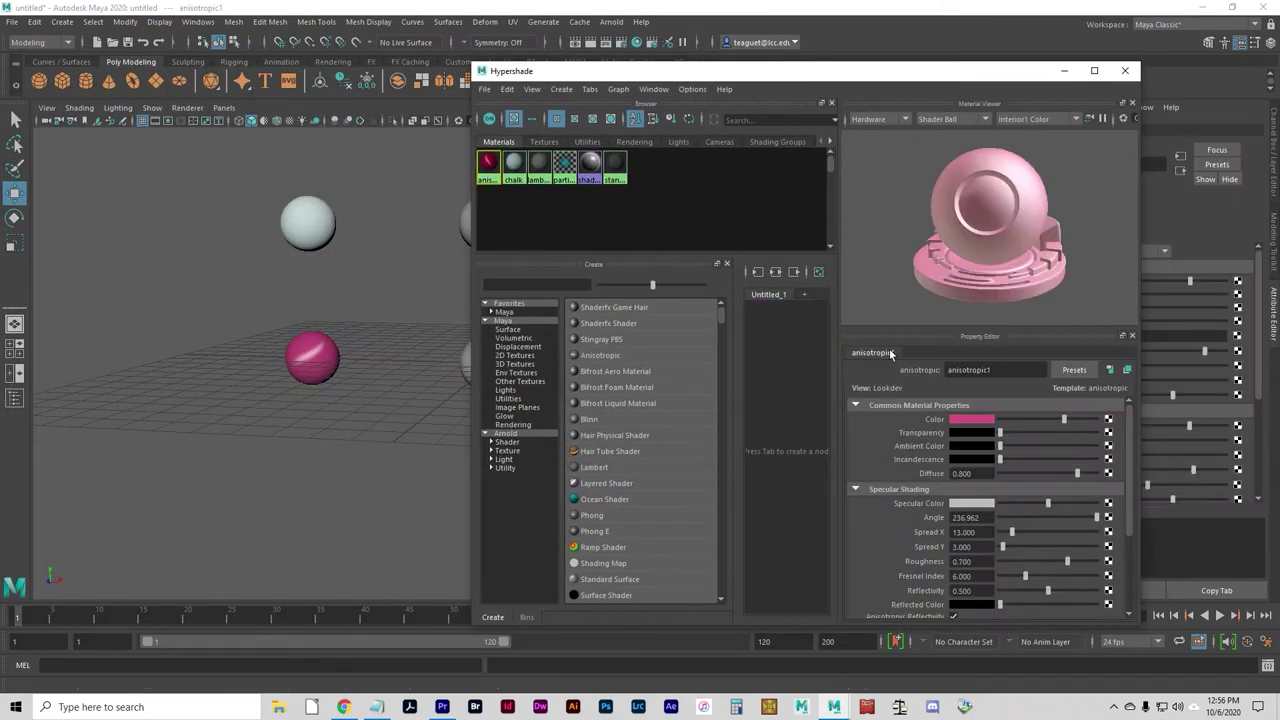
double_click(990, 370)
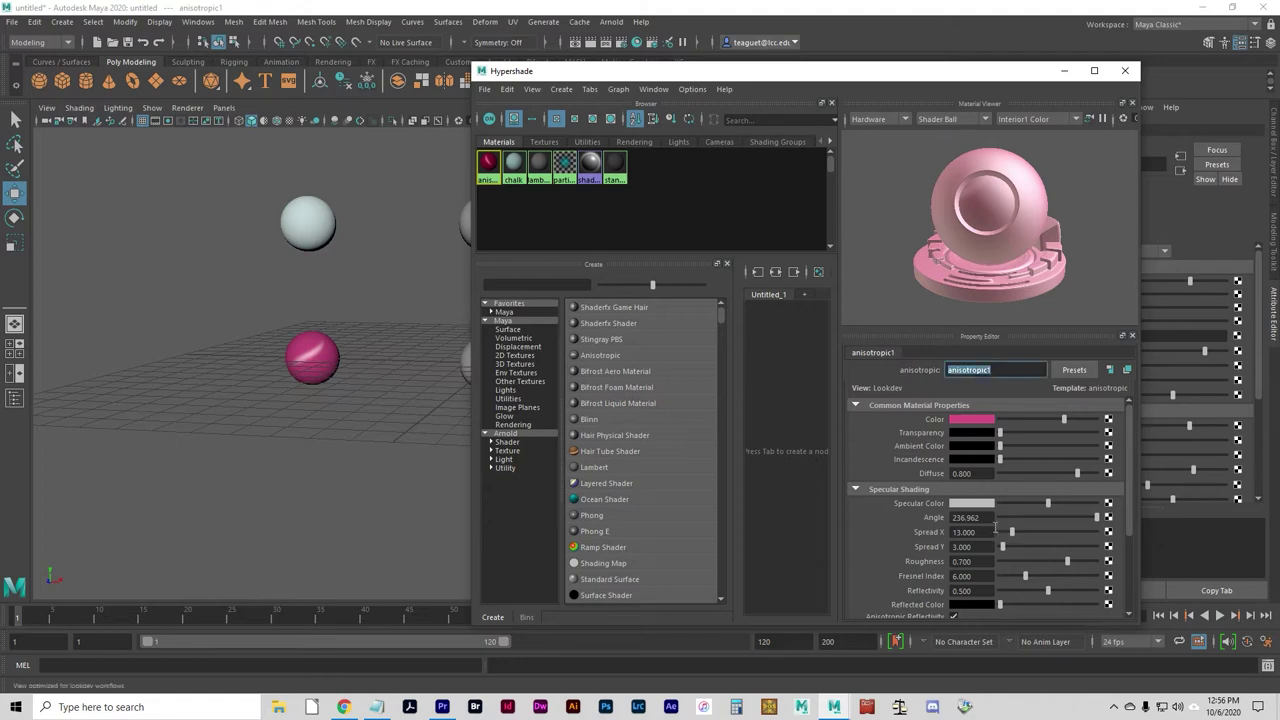
Adjust anisotropic1's specular Angle, trying 360 before settling near 224.
mouse_move(1098, 522)
left_mouse_down()
mouse_move(1010, 518)
mouse_move(1103, 522)
left_mouse_up()
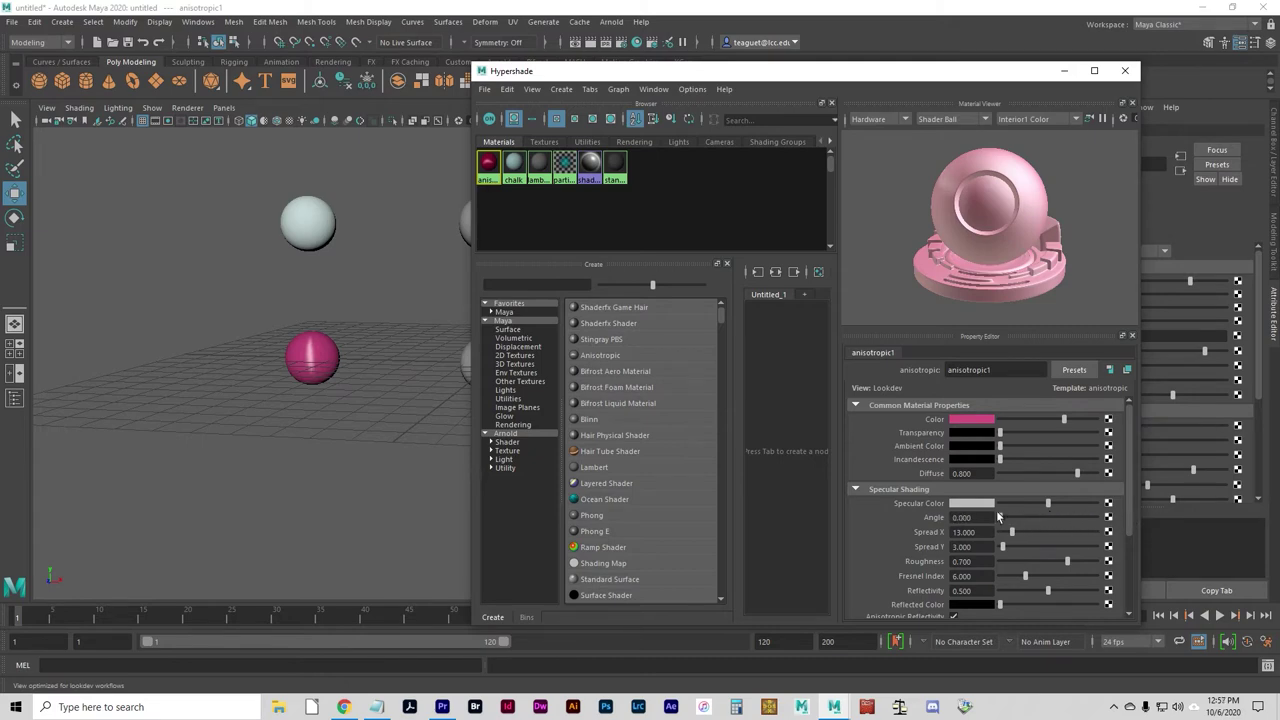
left_click(963, 517)
type("360")
key("Return")
left_click(1096, 519)
left_click_drag(1096, 519, 1025, 547)
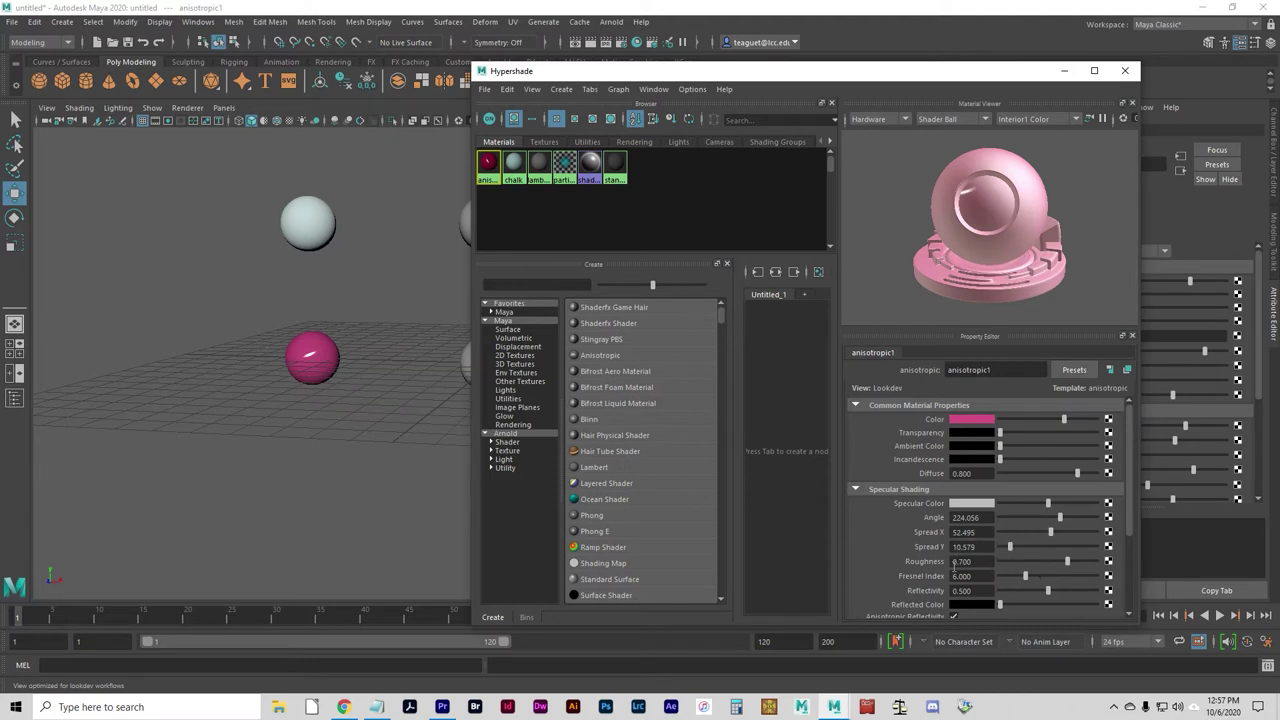
Raise anisotropic1's Roughness to 0.412 and rotate the shader ball to inspect the softened highlight.
left_click_drag(1065, 562, 993, 545)
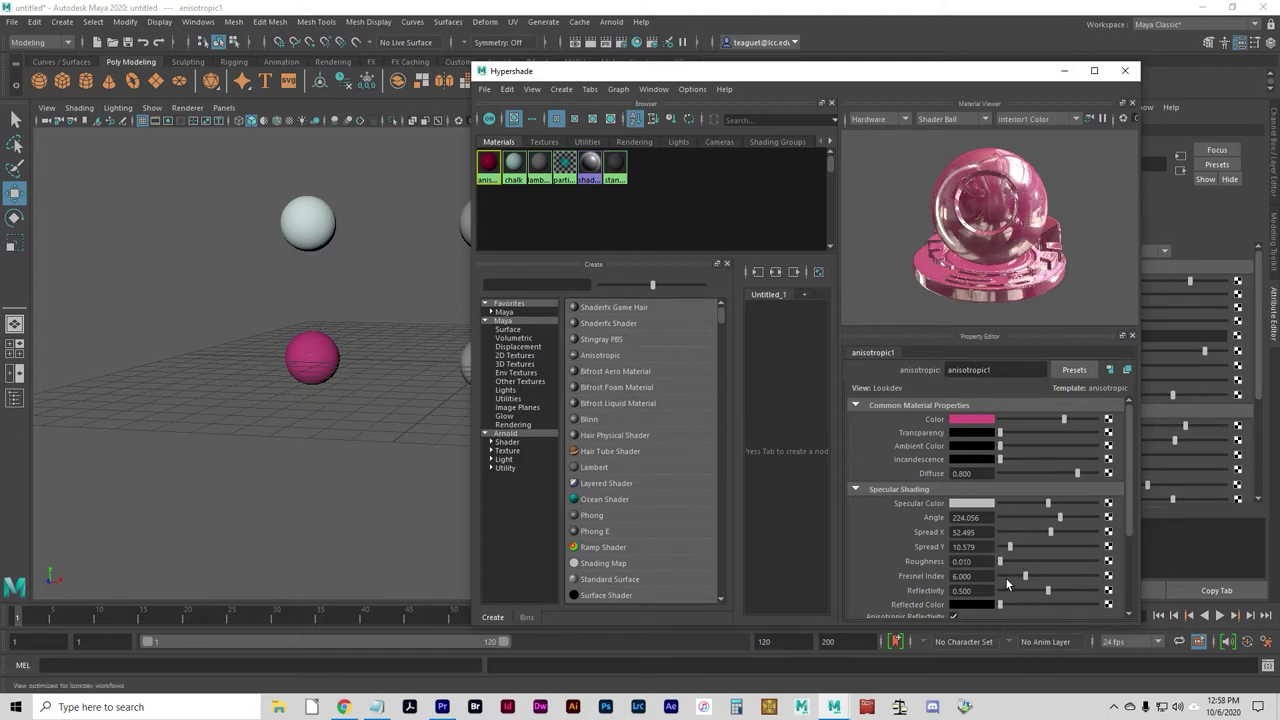
left_click_drag(1001, 559, 1012, 557)
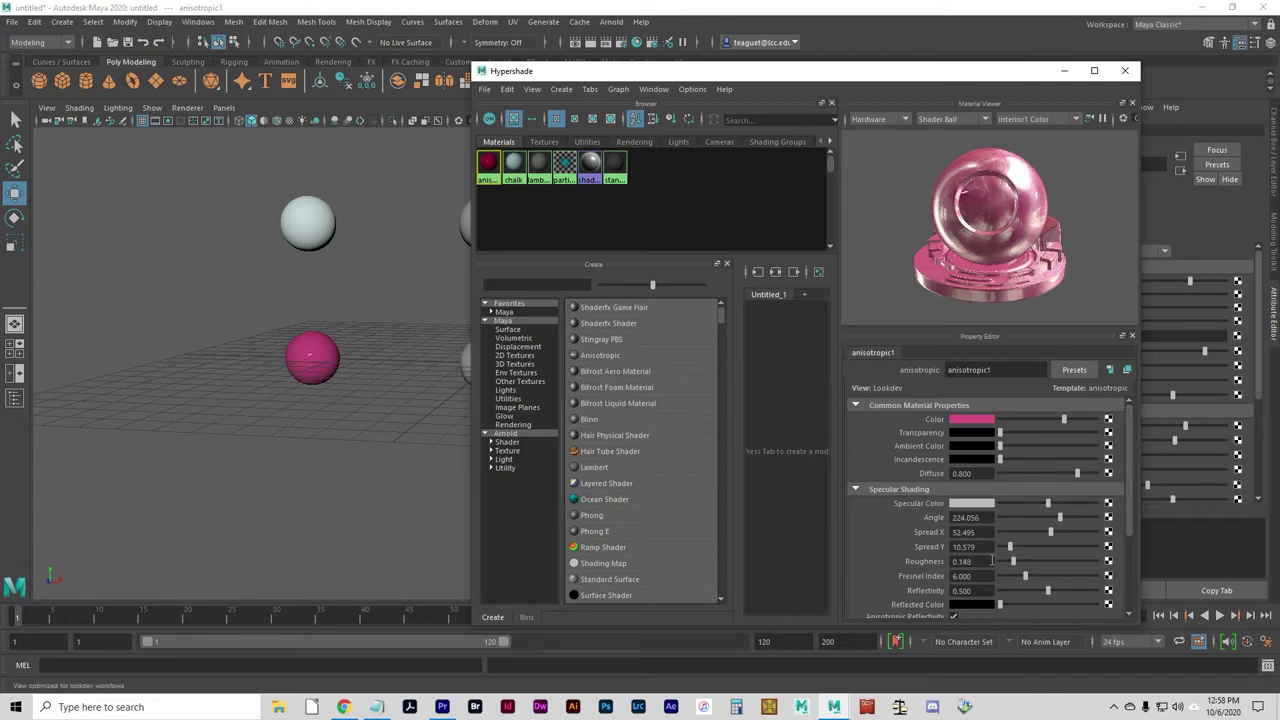
left_click_drag(1015, 556, 1032, 558)
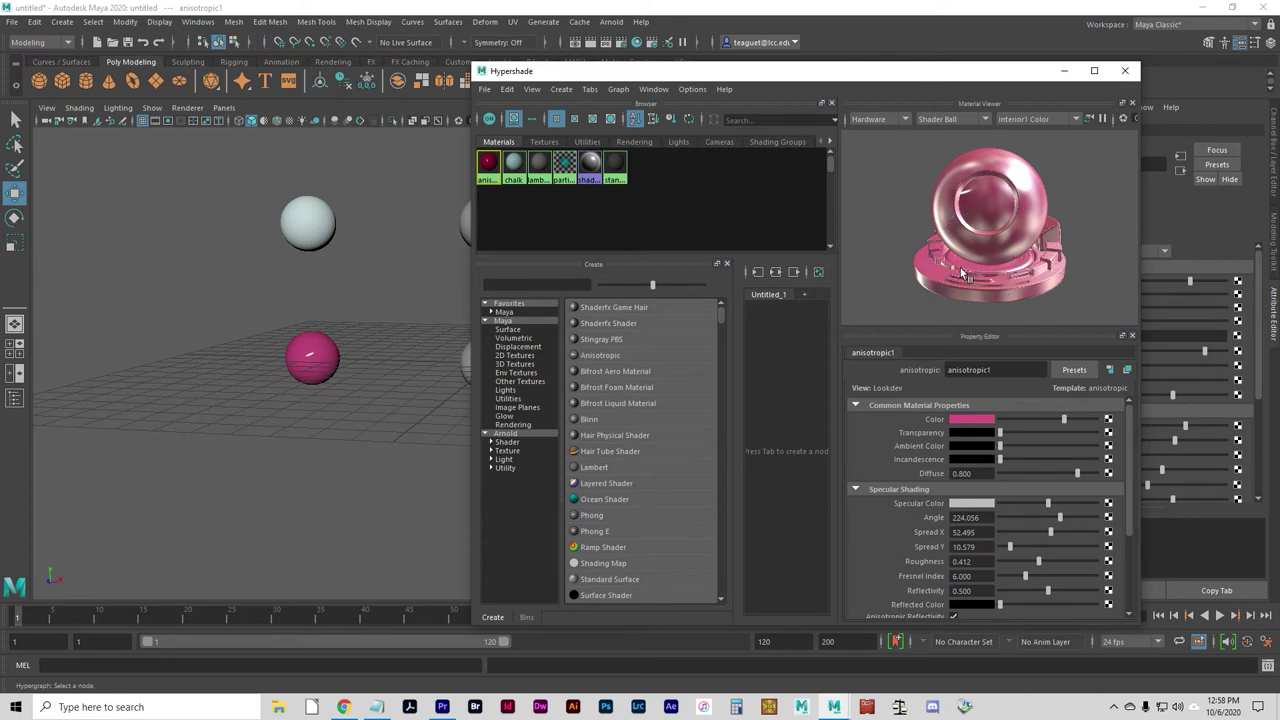
left_click_drag(1050, 265, 912, 228, "alt")
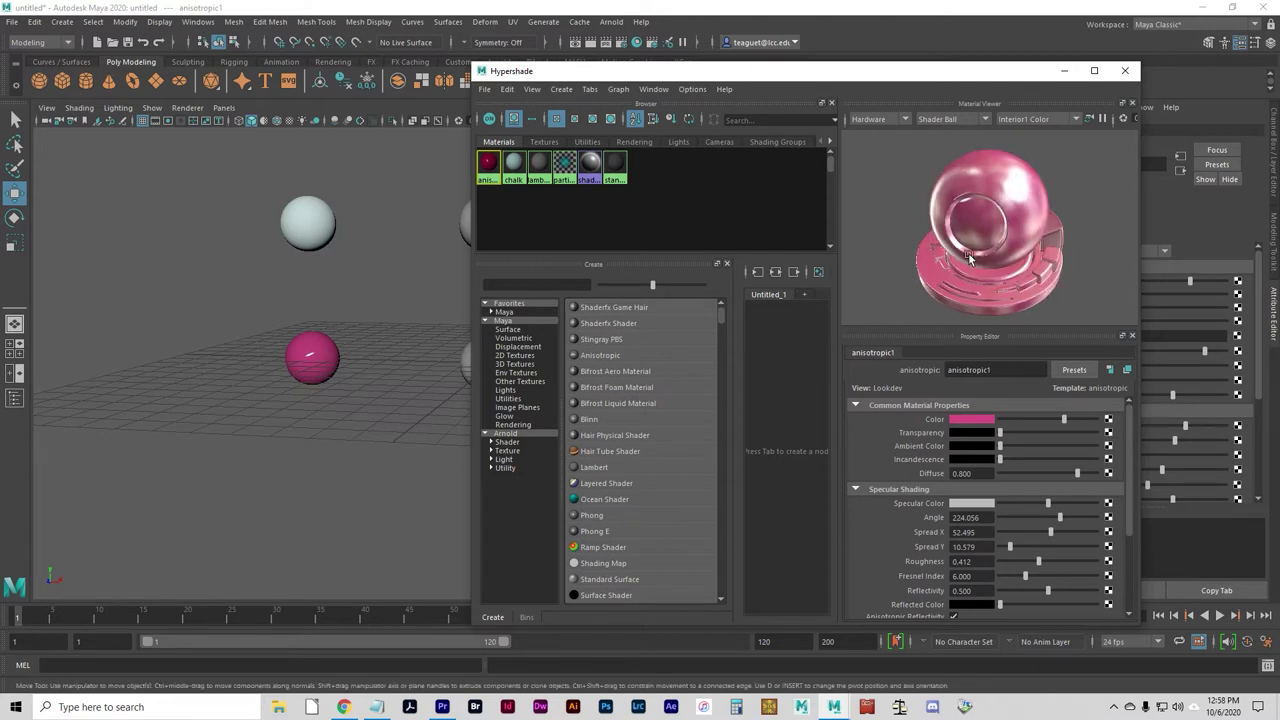
Render the Material Viewer preview with Arnold and rotate the lit room environment around the ball.
left_click(877, 120)
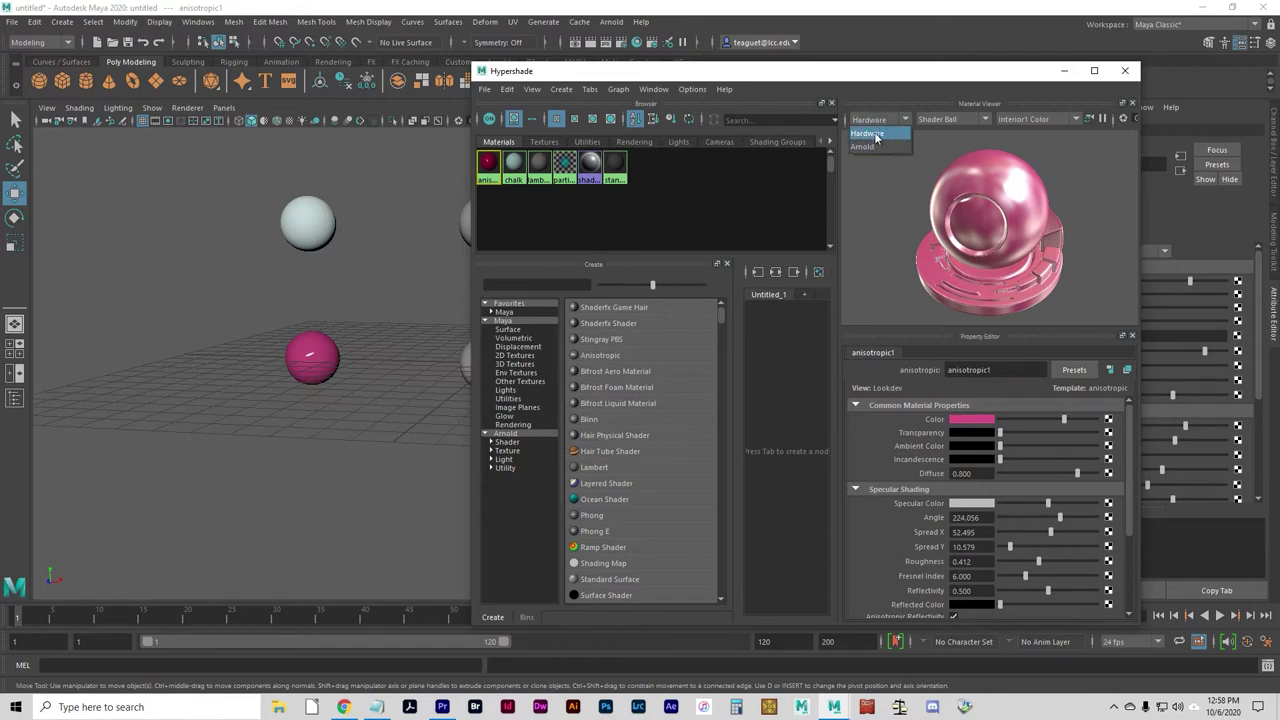
left_click(864, 147)
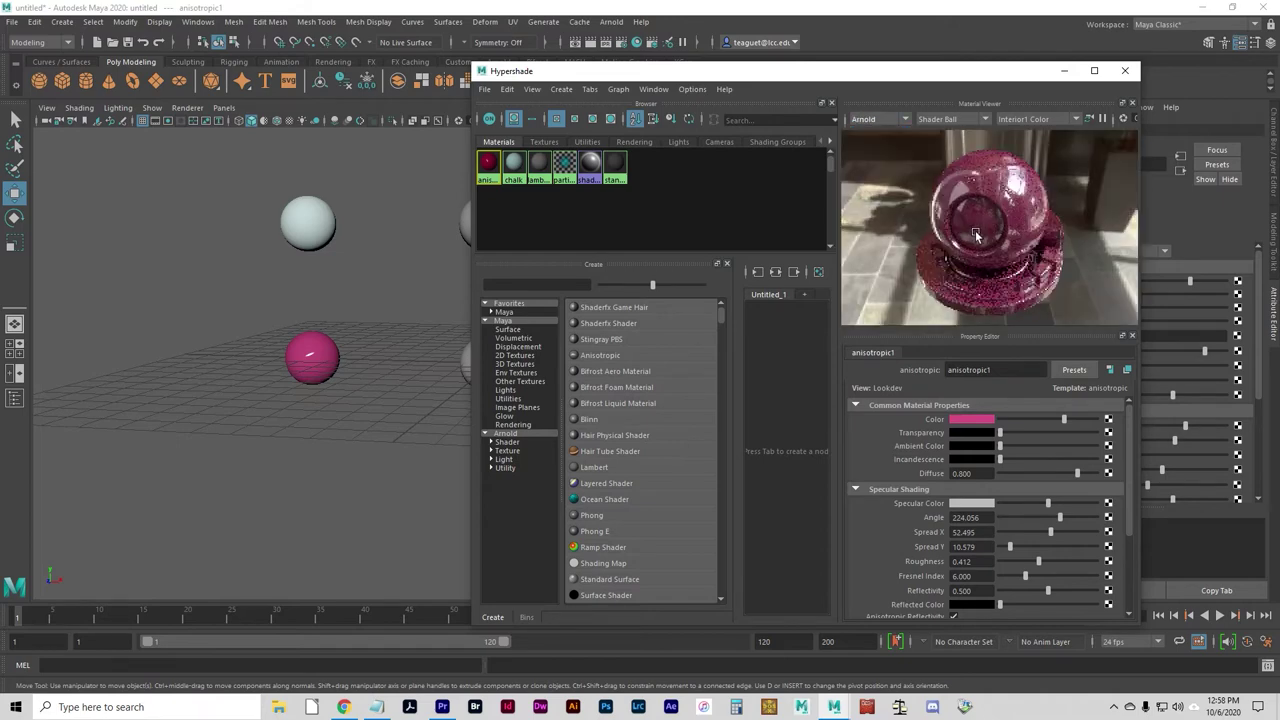
left_click_drag(977, 235, 1012, 238, "alt")
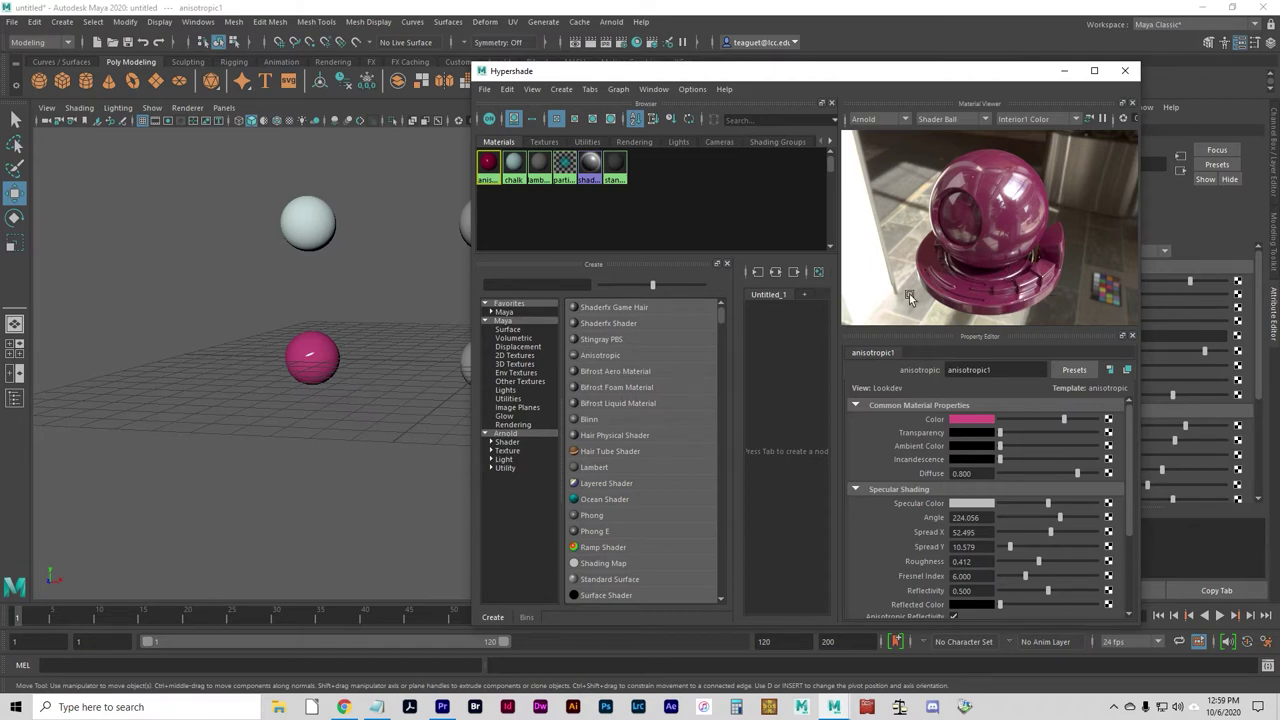
left_click(876, 120)
Return the preview to Hardware rendering and show anisotropic1 on Teapot, Cloth and Ocean Splash shapes.
left_click(878, 133)
left_click(957, 120)
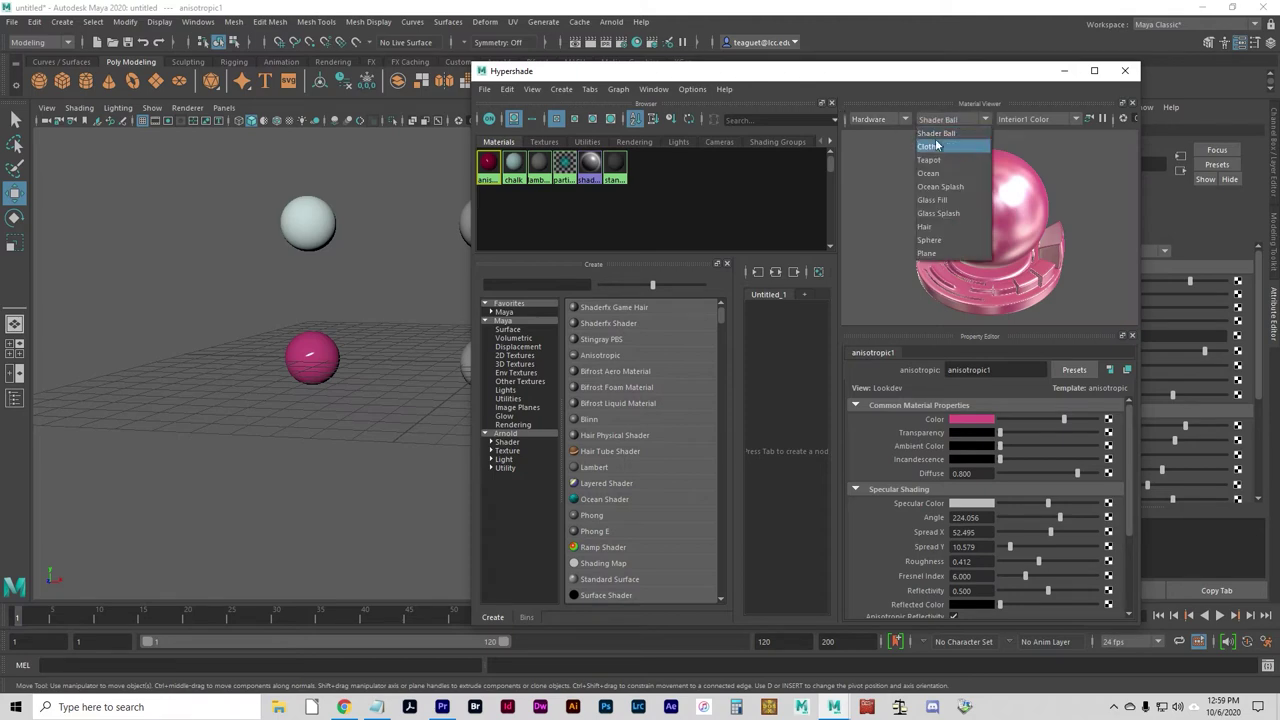
left_click(937, 134)
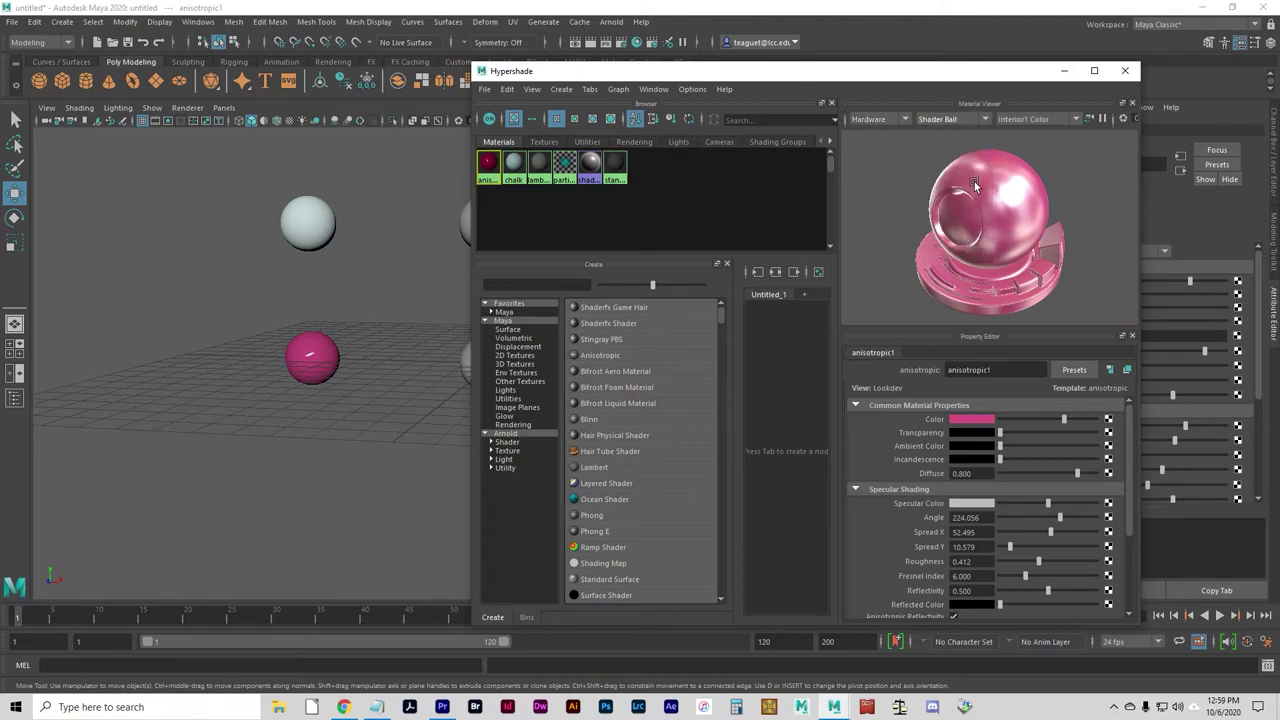
left_click(948, 118)
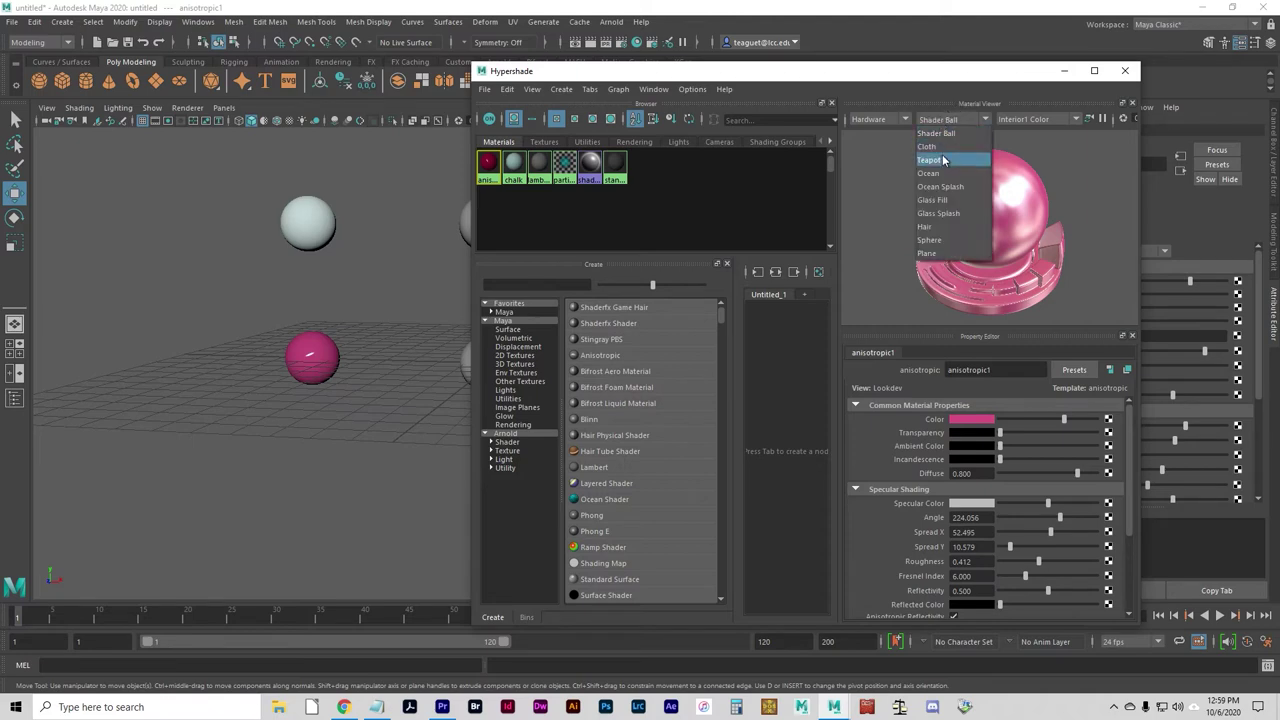
left_click(946, 160)
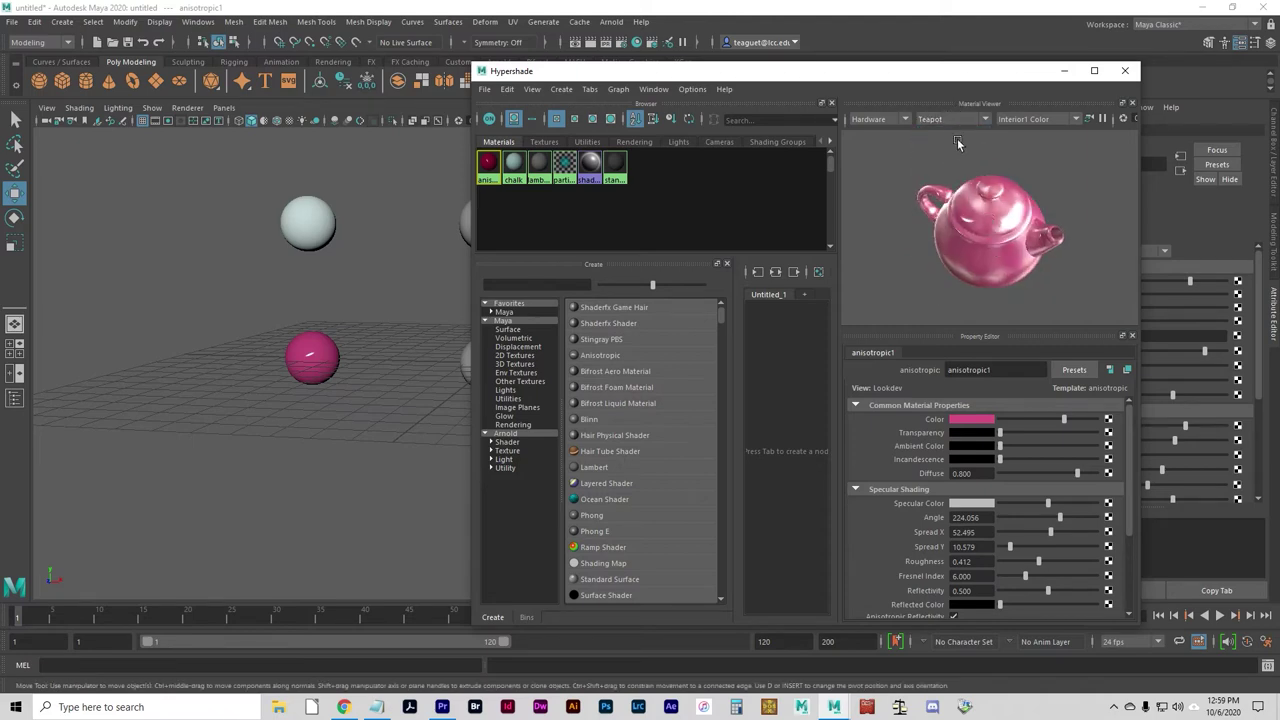
left_click(948, 119)
left_click(946, 146)
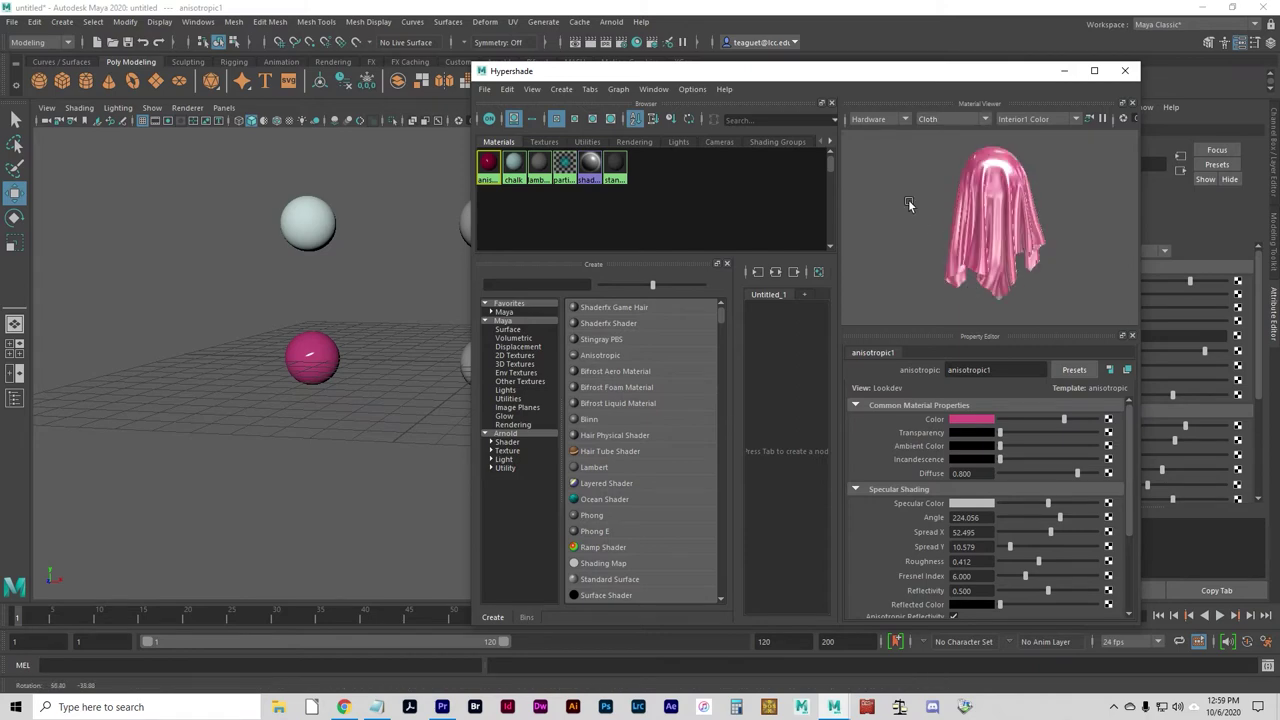
left_click(962, 119)
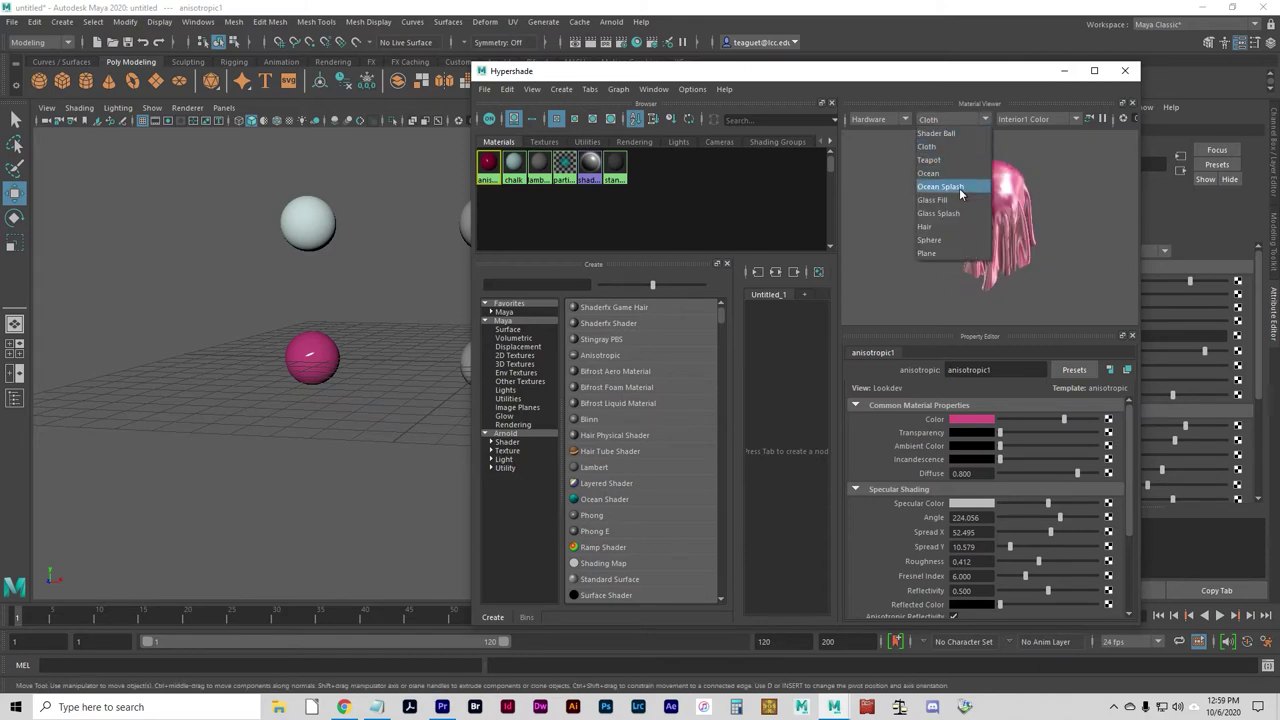
left_click(959, 188)
left_click_drag(1047, 261, 965, 190, "alt")
Preview anisotropic1 on the Glass Fill and then Hair shapes, tumbling each view.
left_click(950, 119)
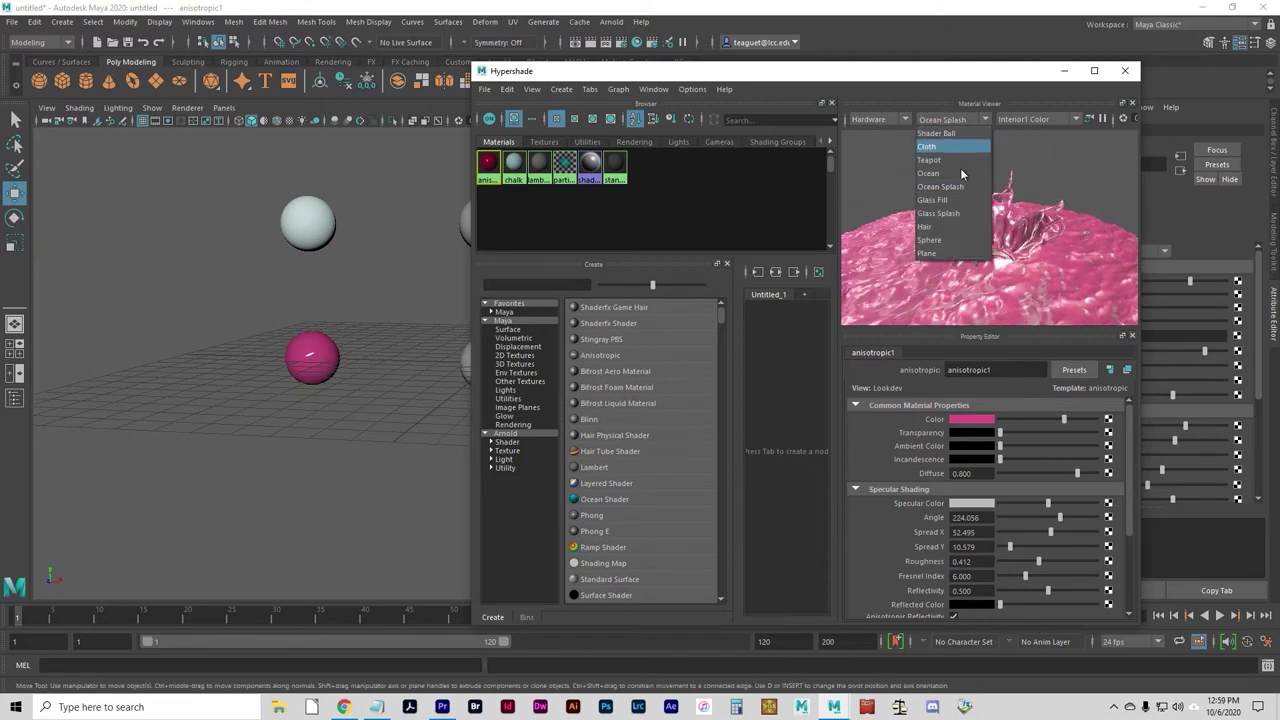
left_click(955, 200)
left_click_drag(1000, 260, 956, 155, "alt")
left_click(954, 120)
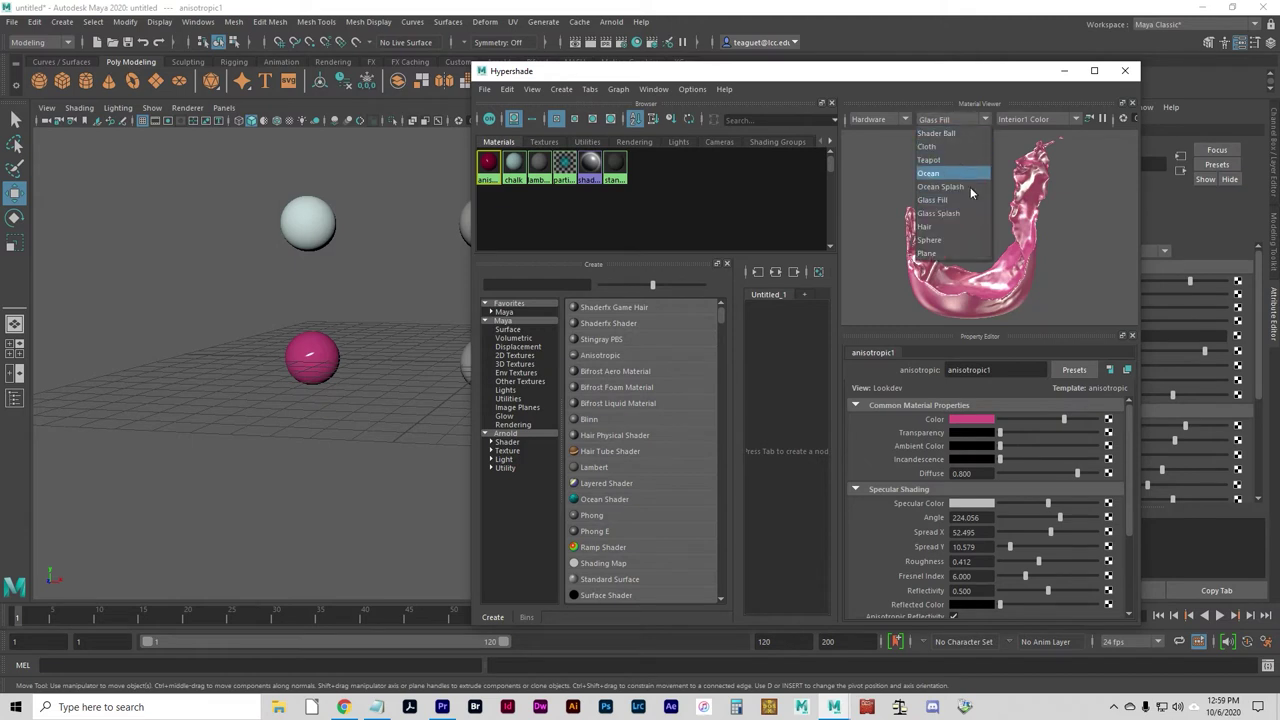
left_click(944, 232)
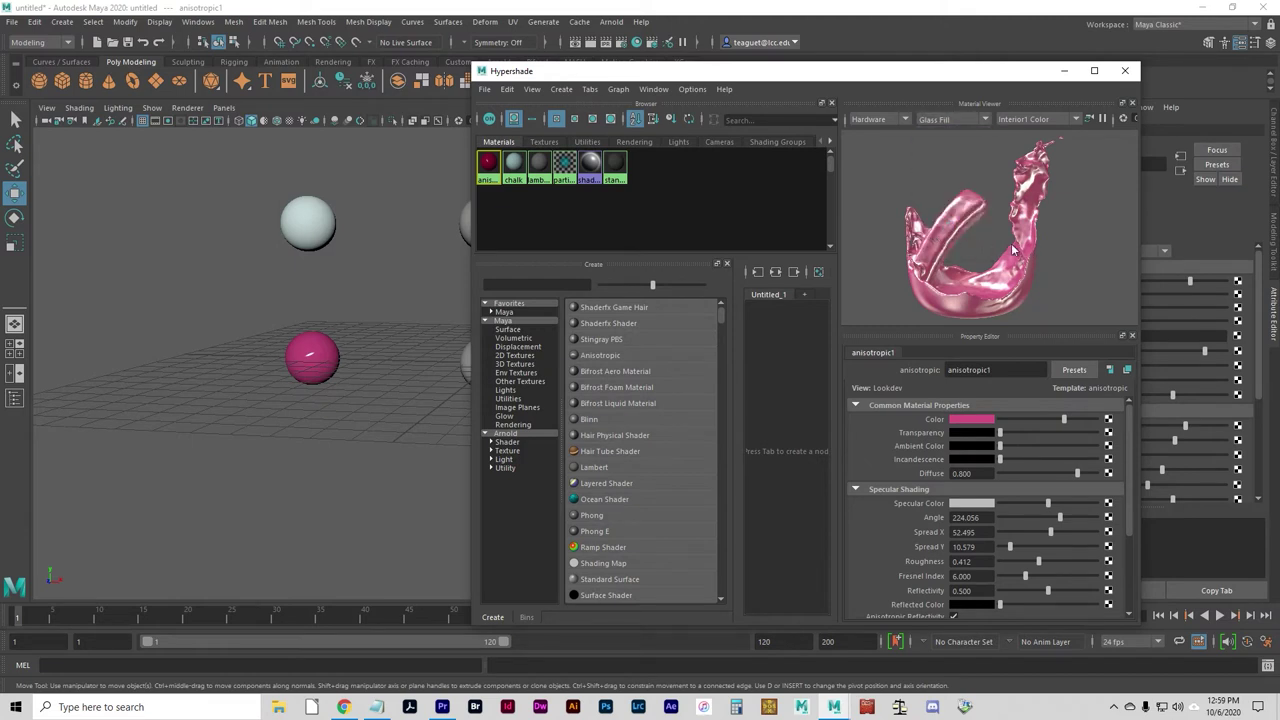
left_click(954, 120)
left_click(960, 143)
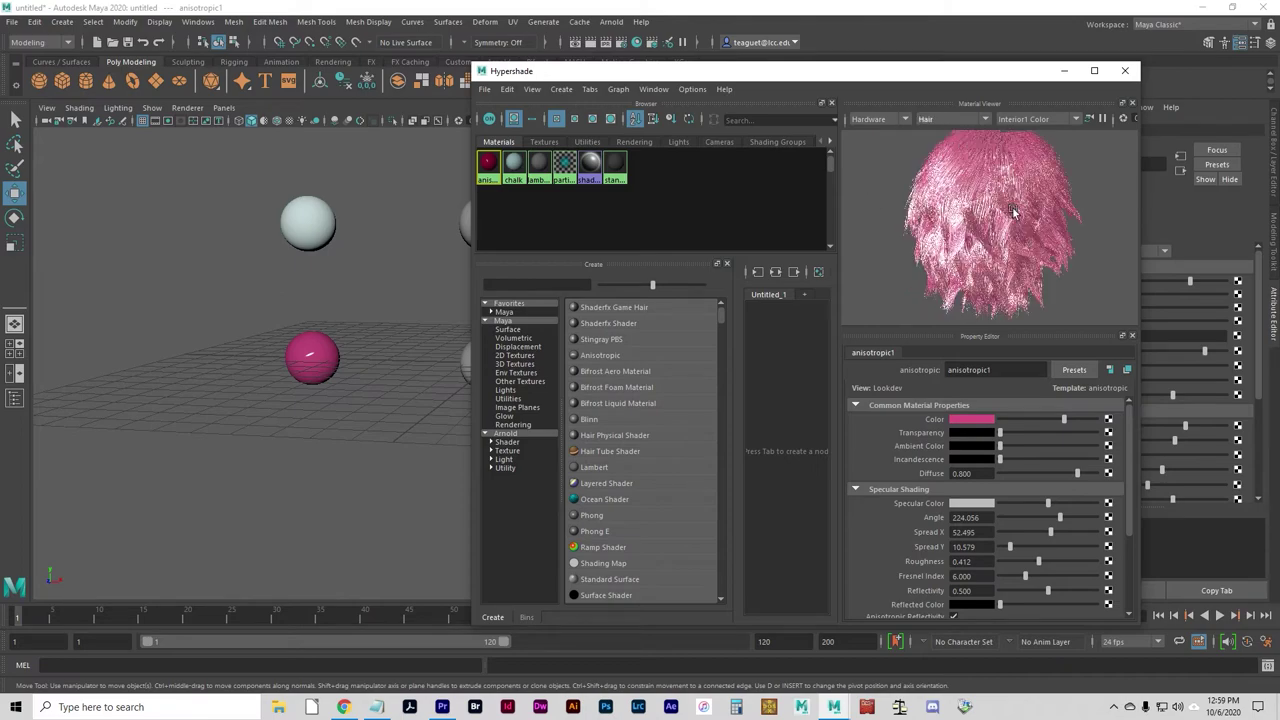
mouse_move(963, 220)
right_mouse_down("alt")
mouse_move(1069, 219)
mouse_move(971, 232)
right_mouse_up("alt")
left_click(942, 120)
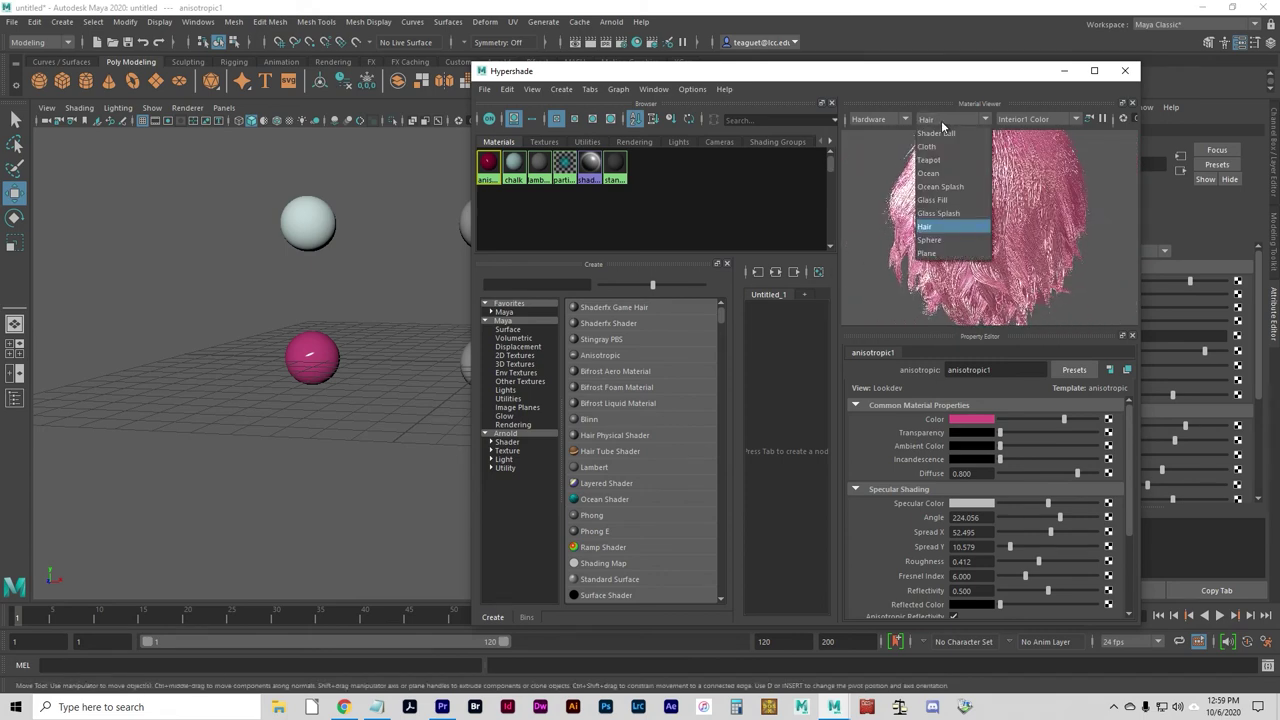
left_click(960, 226)
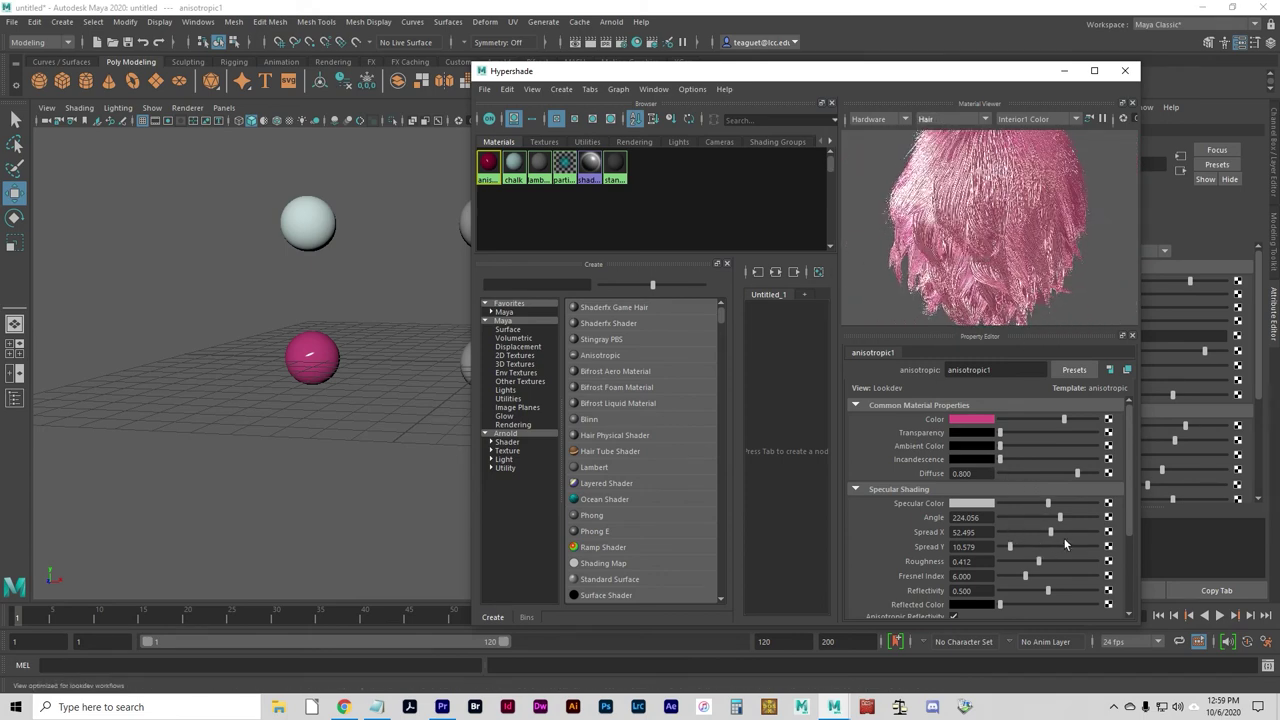
Set anisotropic1 to Angle 130.909, Spread X 14.771, Spread Y 4.990, Roughness 0.522, then close Hypershade.
left_click_drag(1051, 532, 1049, 566)
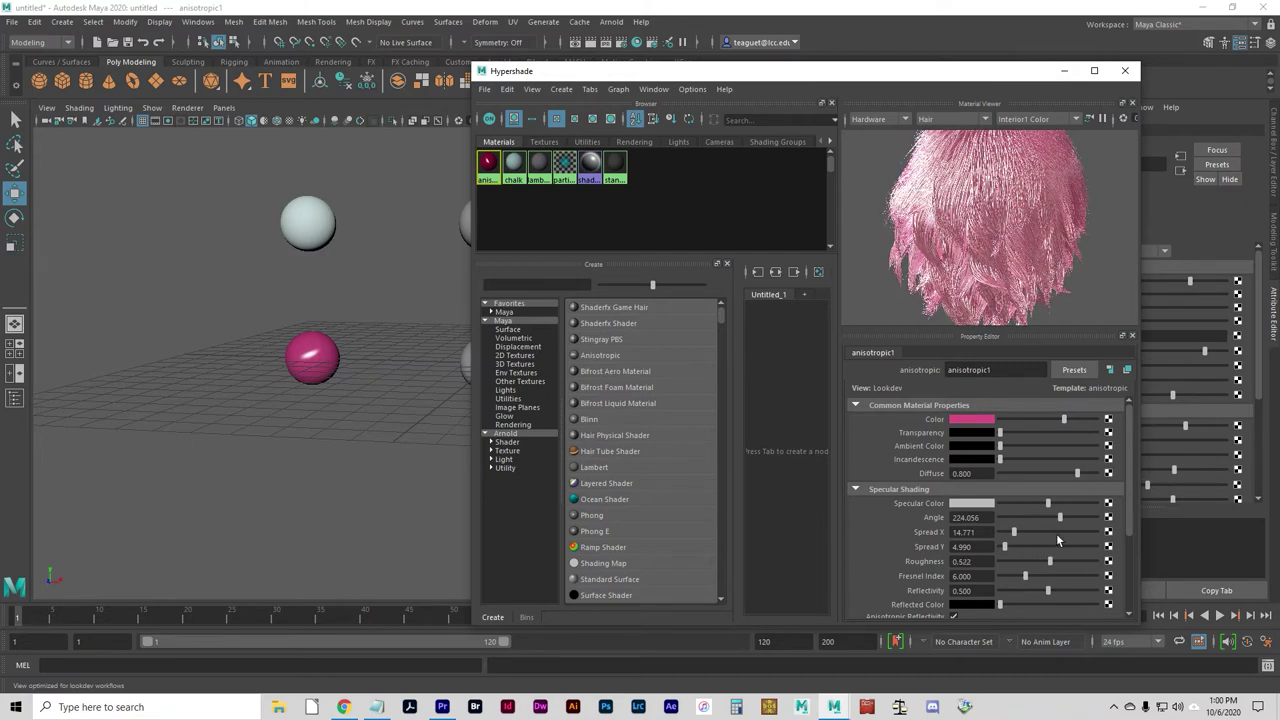
mouse_move(1061, 521)
left_mouse_down()
mouse_move(1040, 521)
mouse_move(1088, 521)
mouse_move(1023, 521)
mouse_move(1066, 521)
mouse_move(1044, 521)
left_mouse_up()
left_click_drag(1040, 180, 1052, 226, "alt")
mouse_move(1044, 517)
left_mouse_down()
mouse_move(1085, 517)
mouse_move(1036, 517)
left_mouse_up()
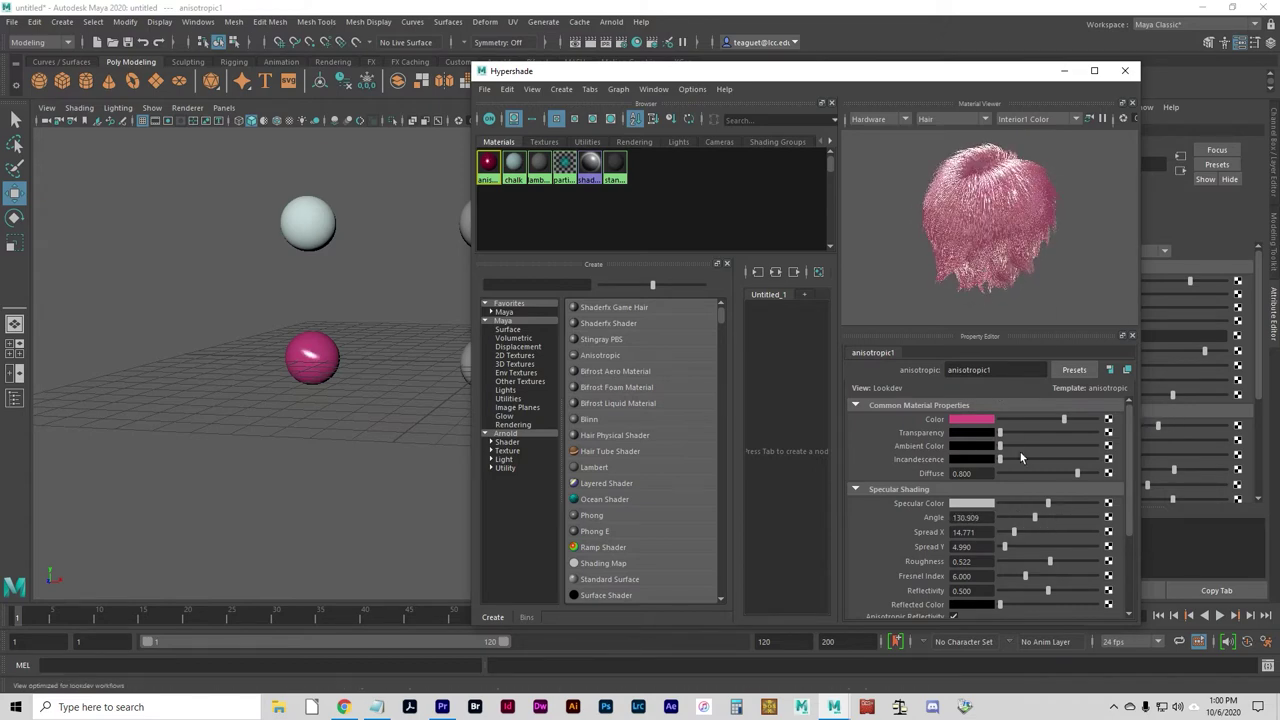
scroll(912, 521, "down", 1)
scroll(912, 521, "up", 1)
left_click(1125, 72)
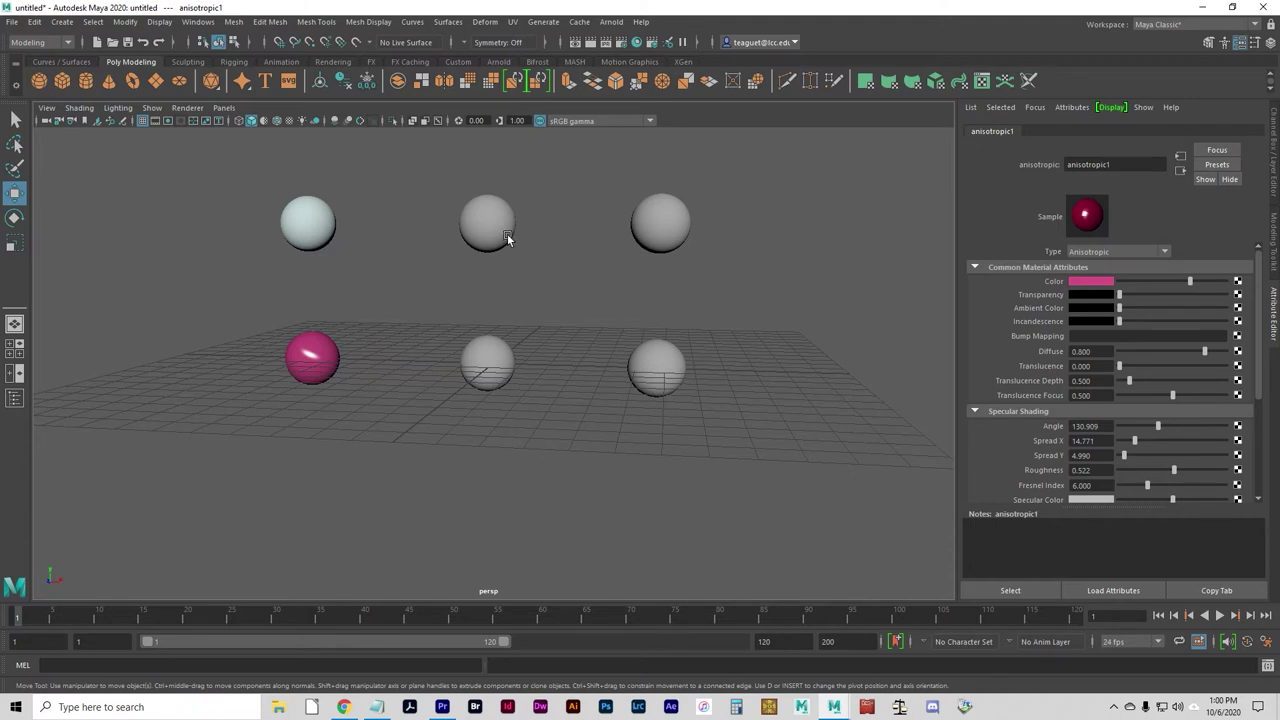
Assign a new Phong material to the top-middle sphere.
left_click(465, 243)
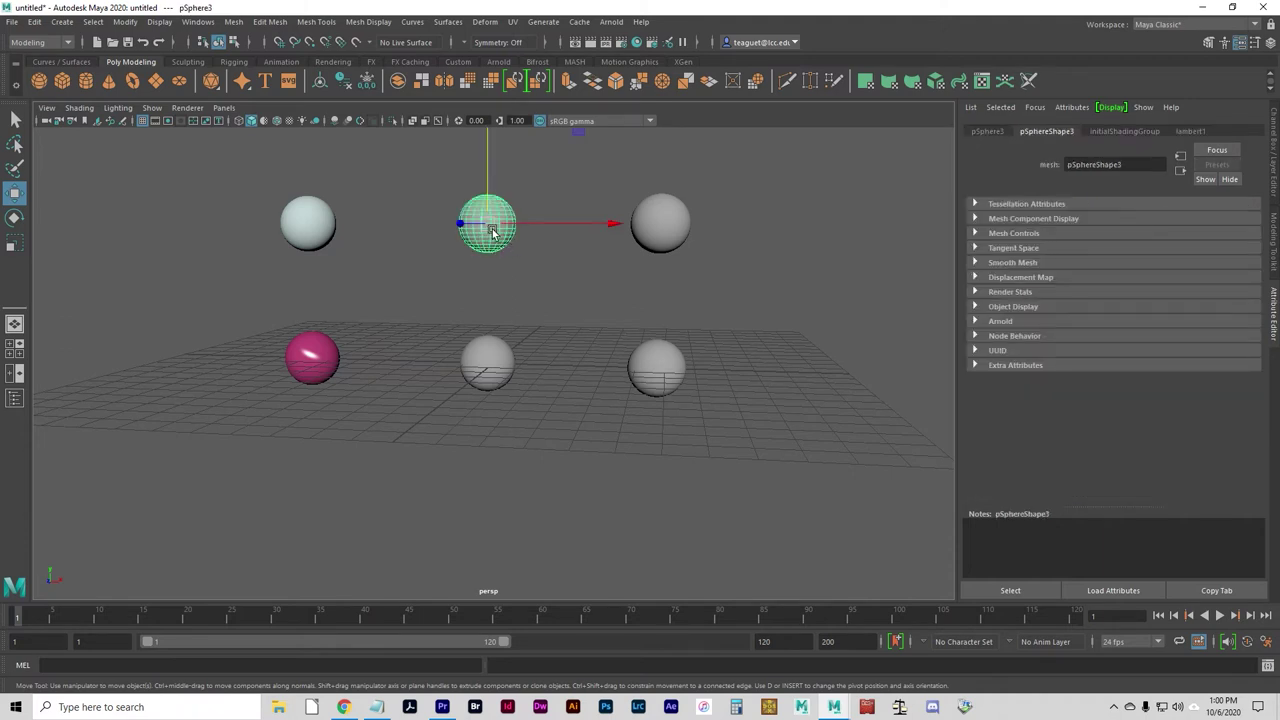
right_click(492, 232)
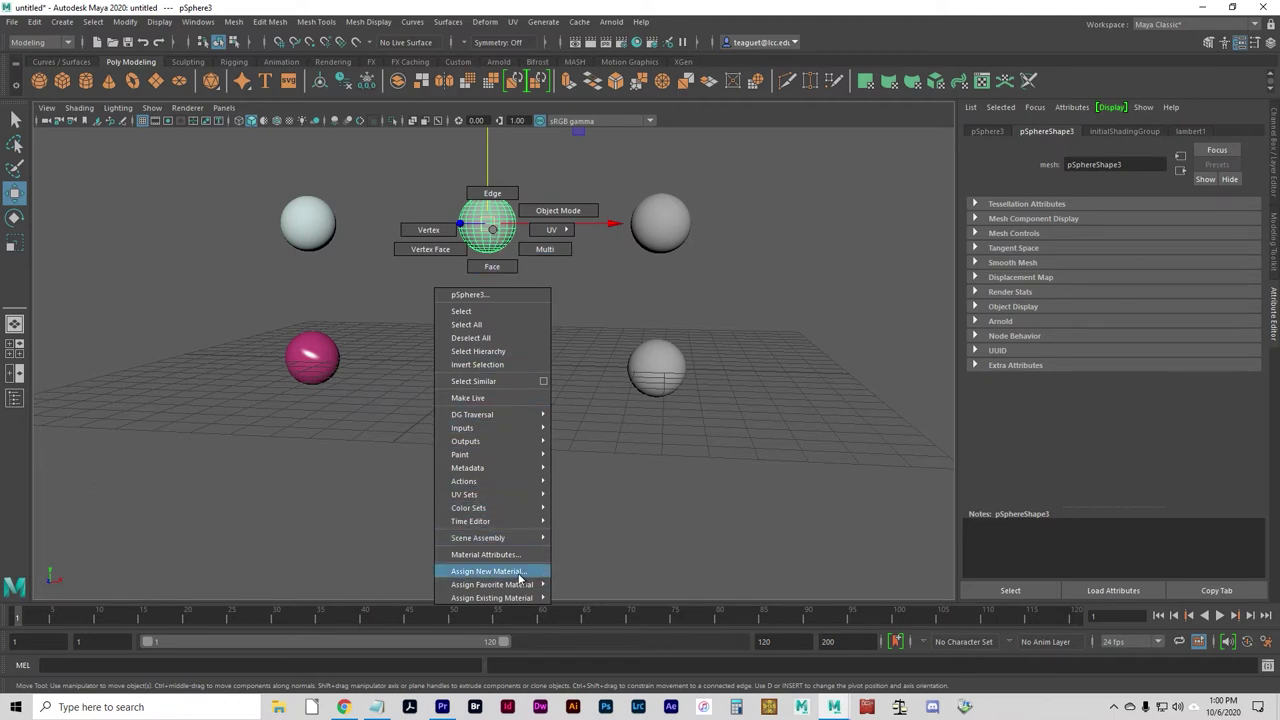
left_click(520, 573)
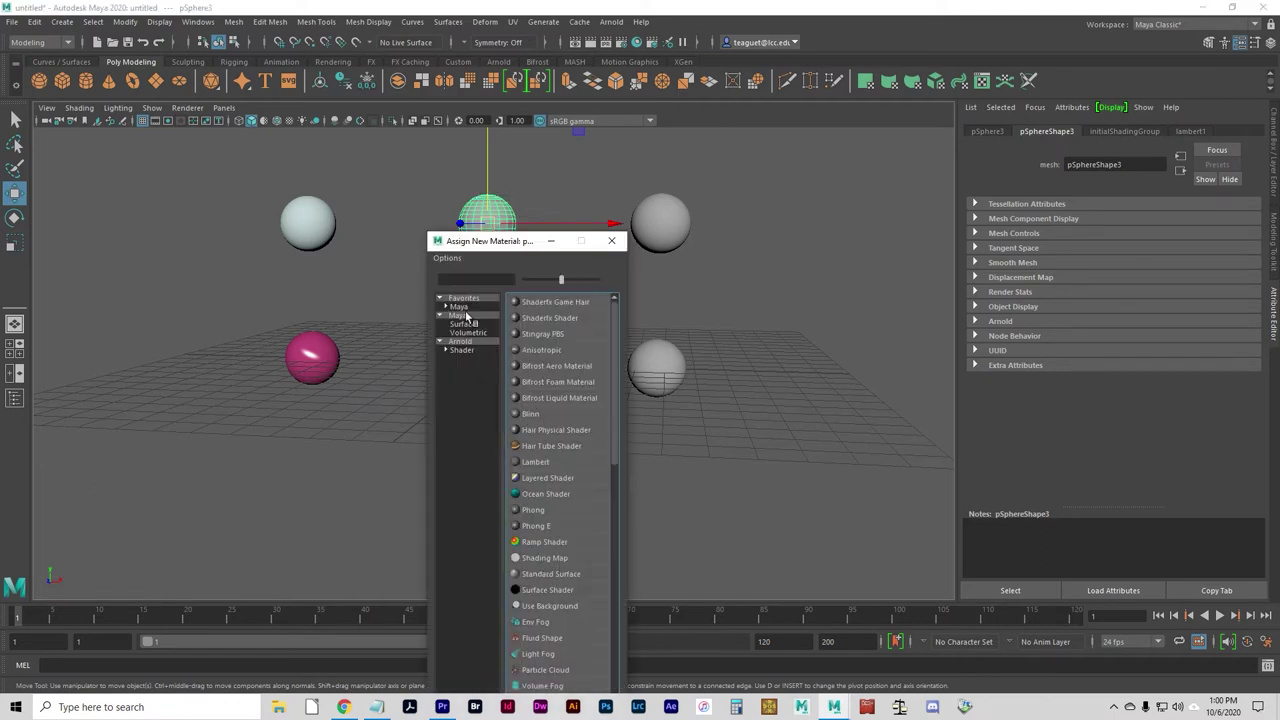
scroll(530, 592, "down", 10)
scroll(549, 596, "up", 10)
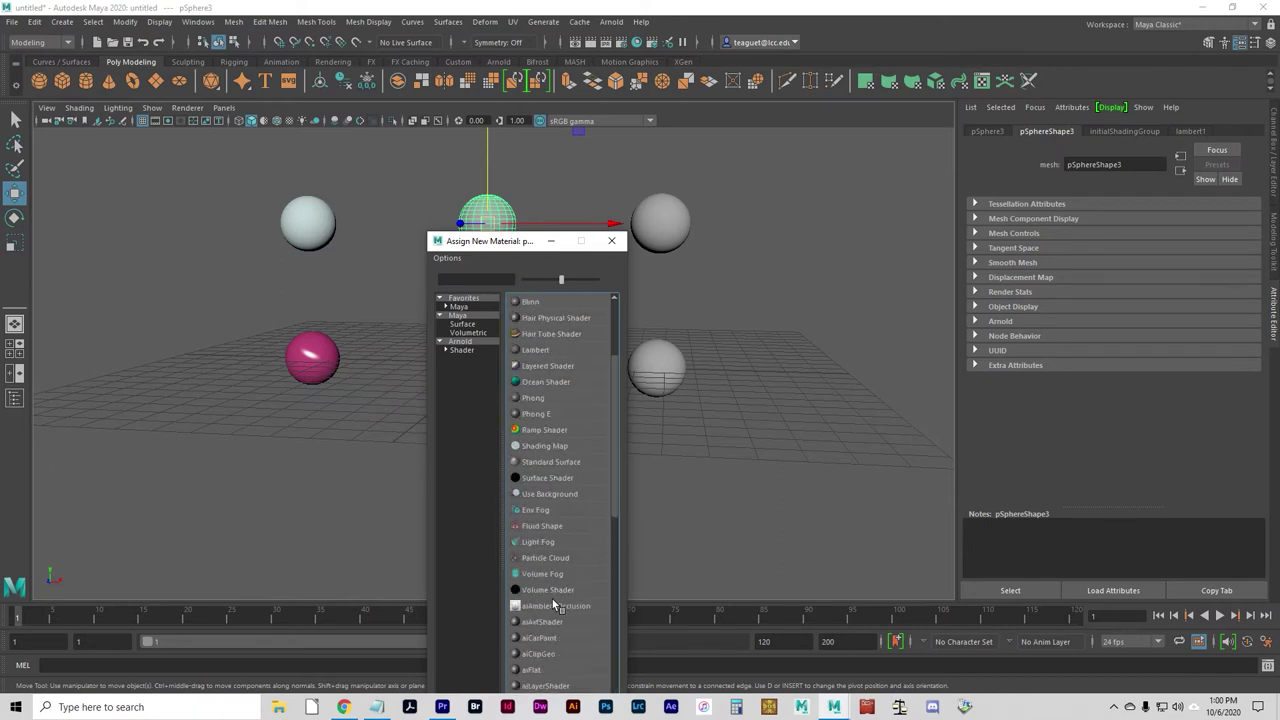
left_click(465, 298)
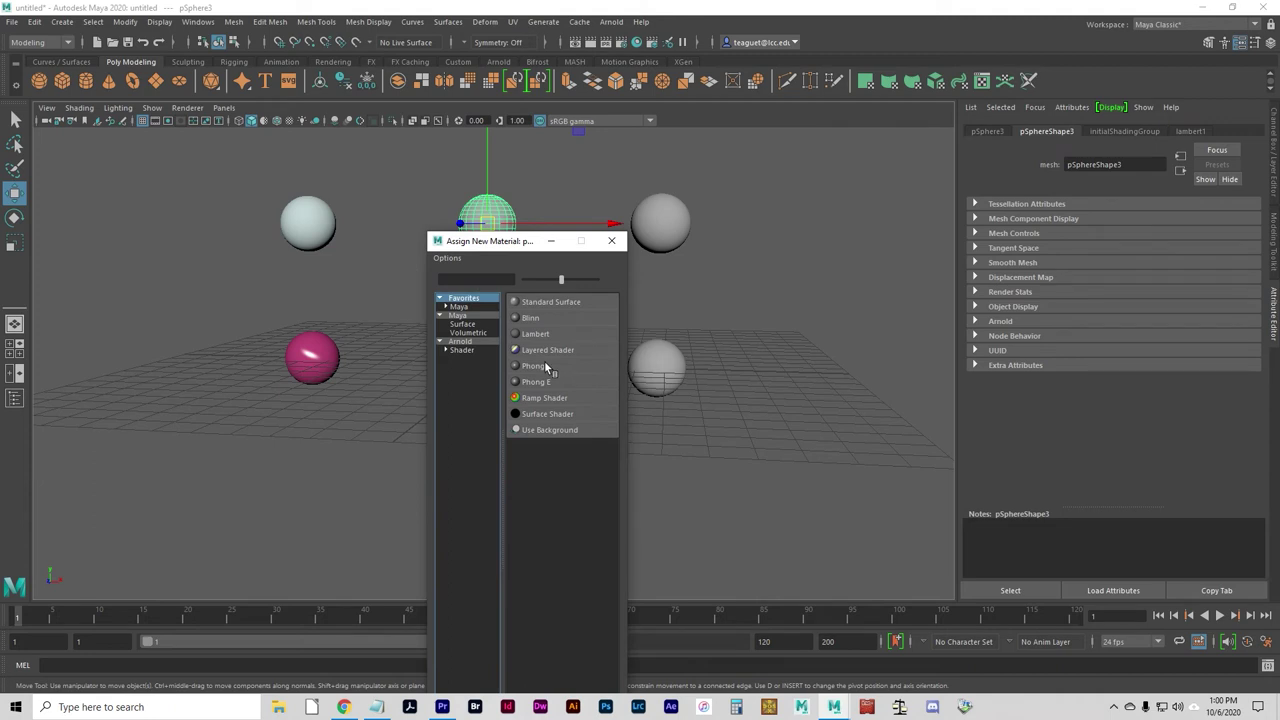
left_click(533, 366)
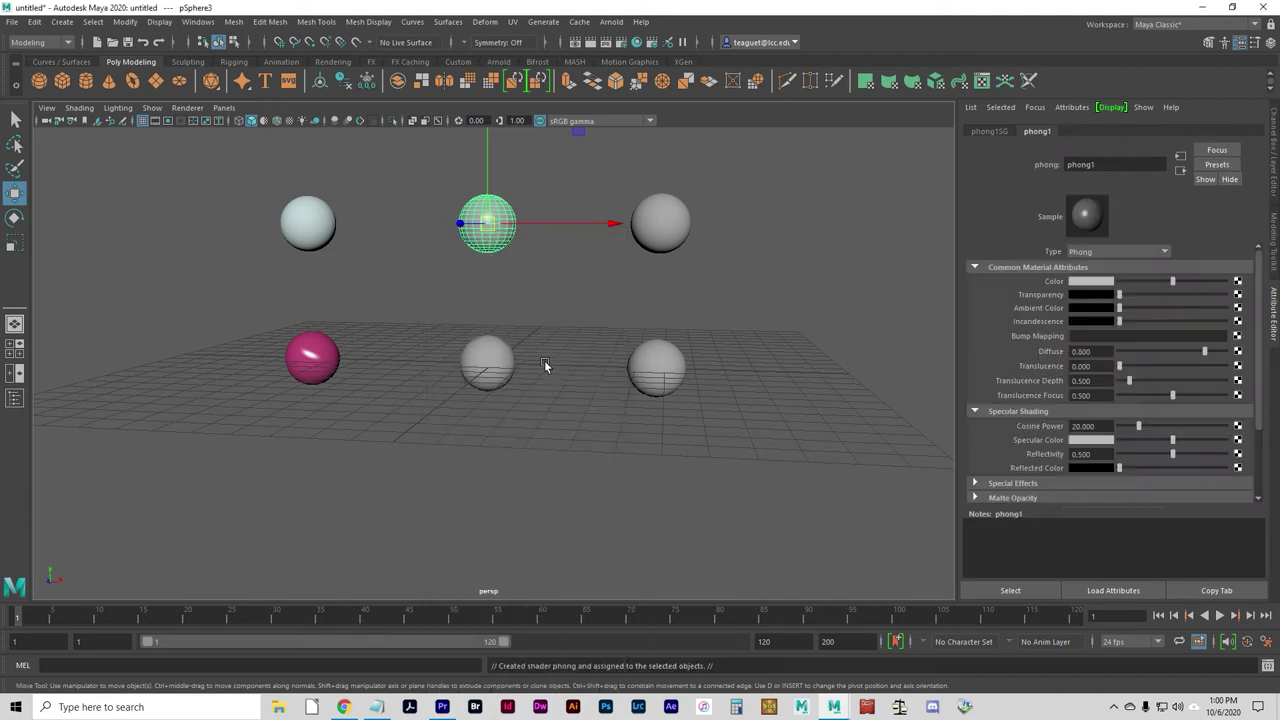
Assign a new Phong E material to the bottom-middle sphere.
left_click(491, 372)
right_click_drag(490, 366, 490, 681)
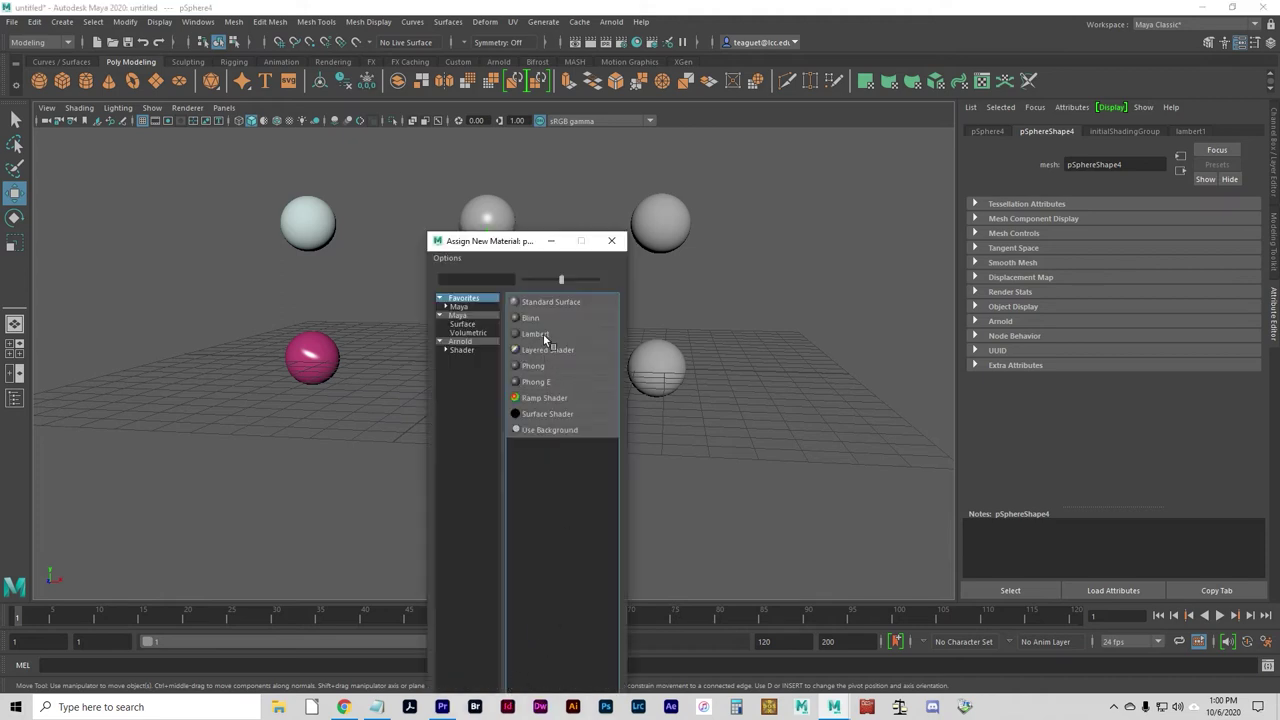
left_click(545, 381)
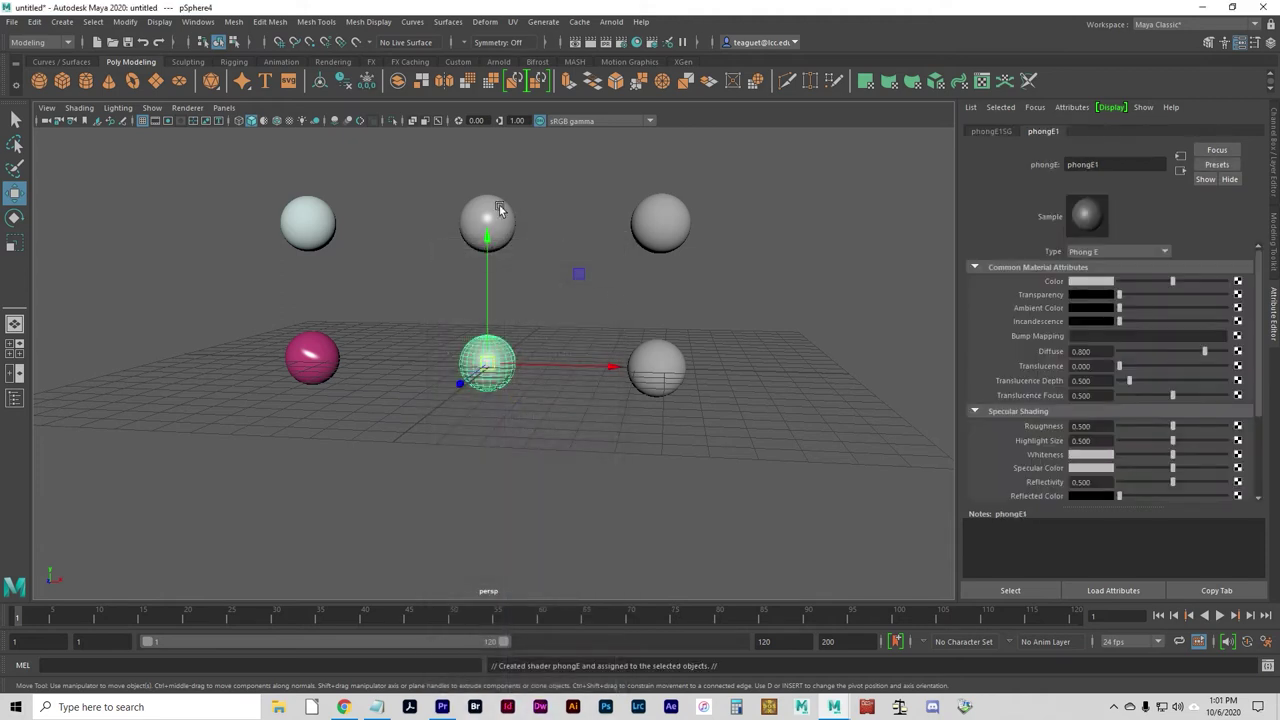
left_click(499, 210)
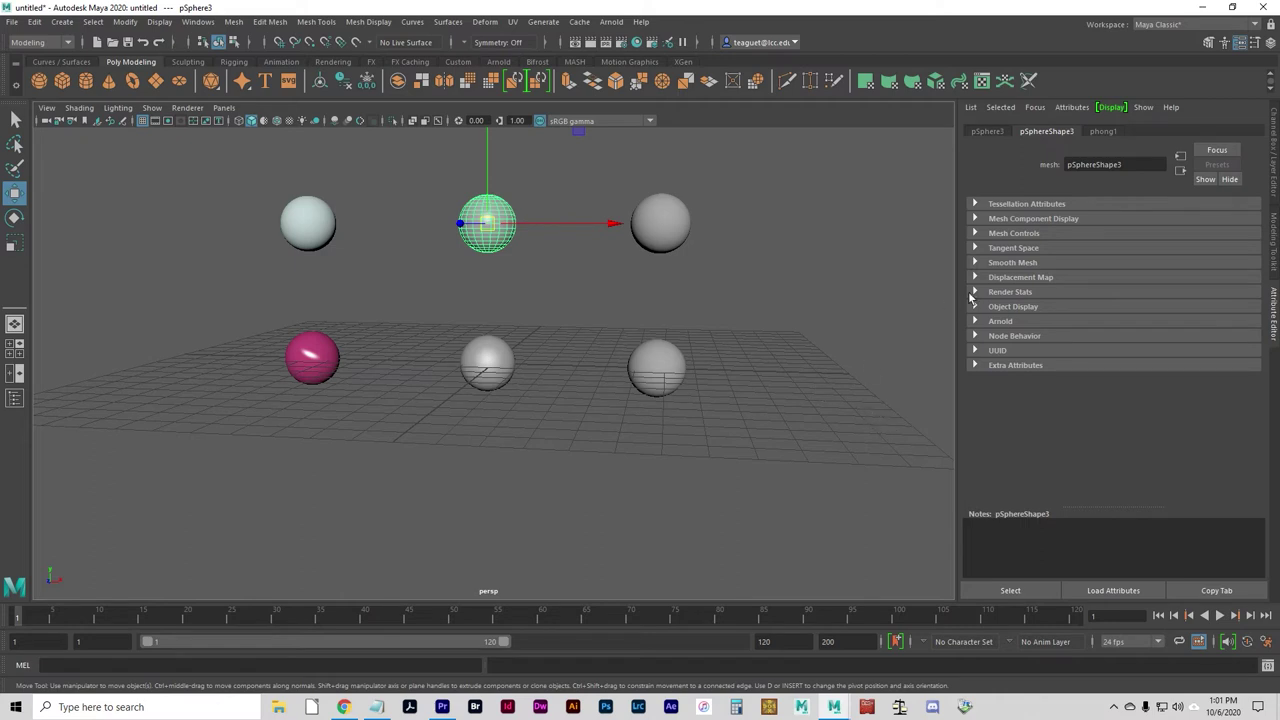
Set phong1's Color to a pale, near-white cream in the colour picker.
left_click(1104, 132)
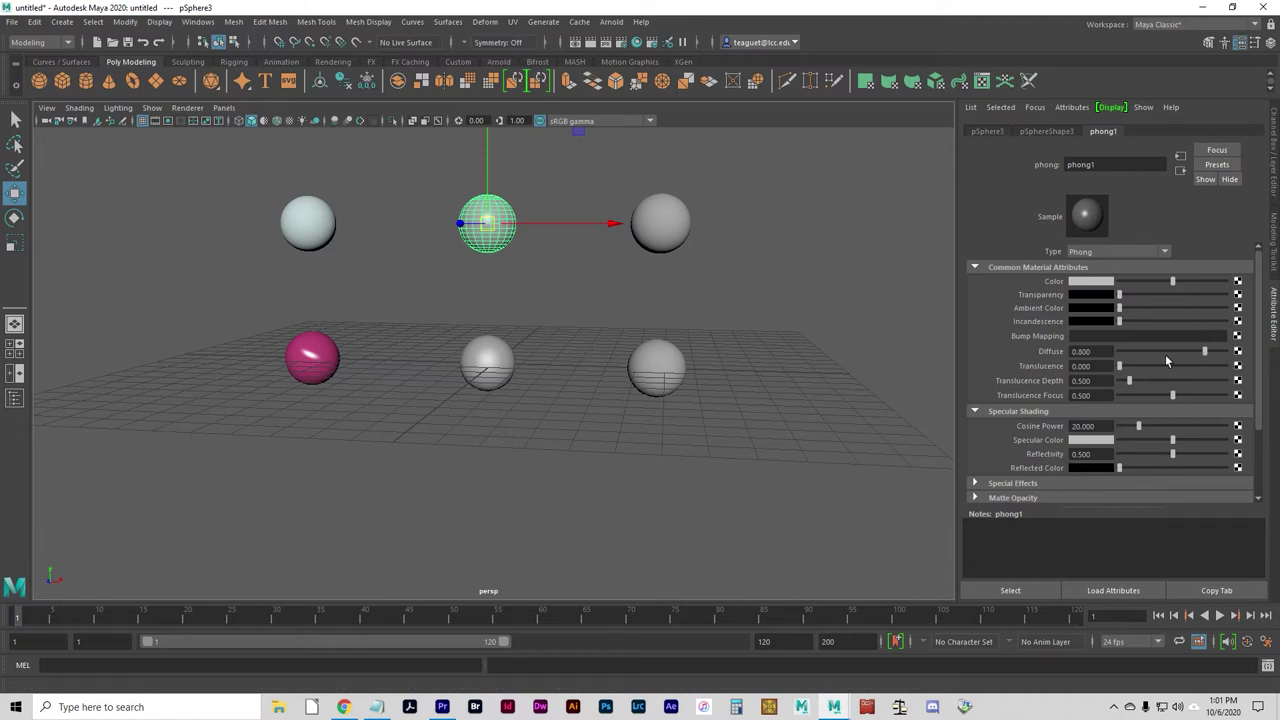
left_click(1095, 286)
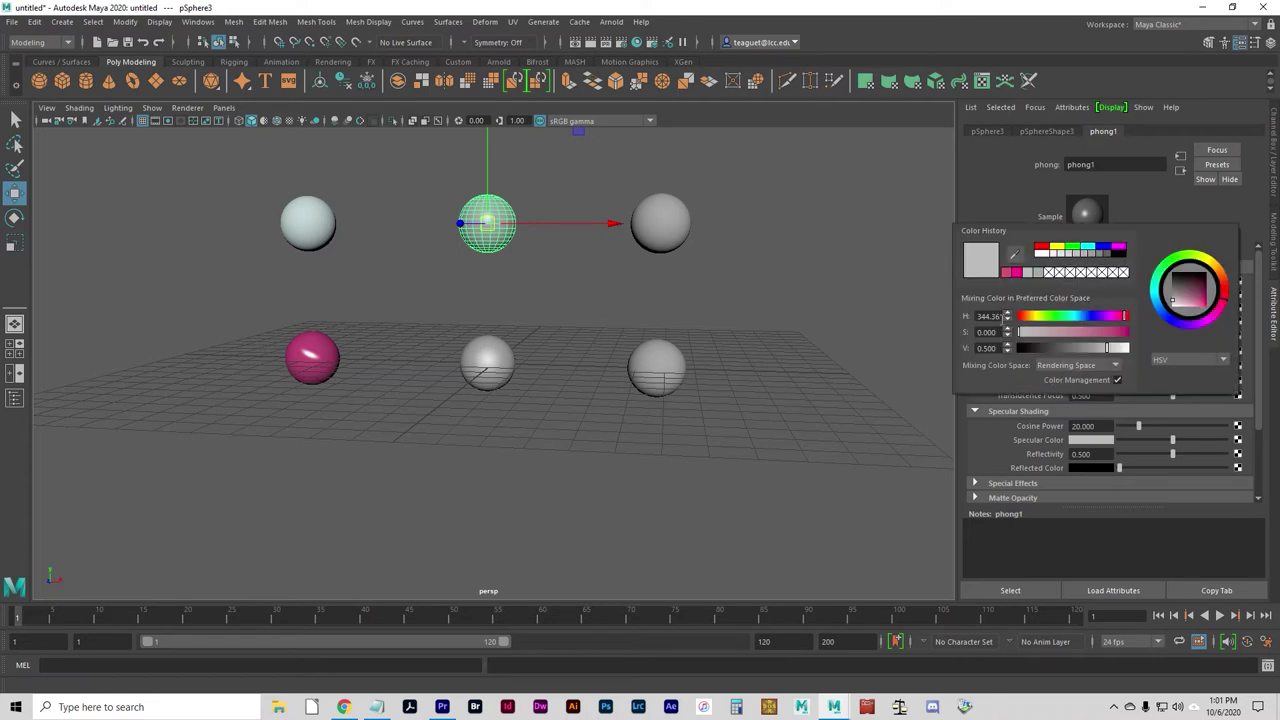
left_click(1056, 248)
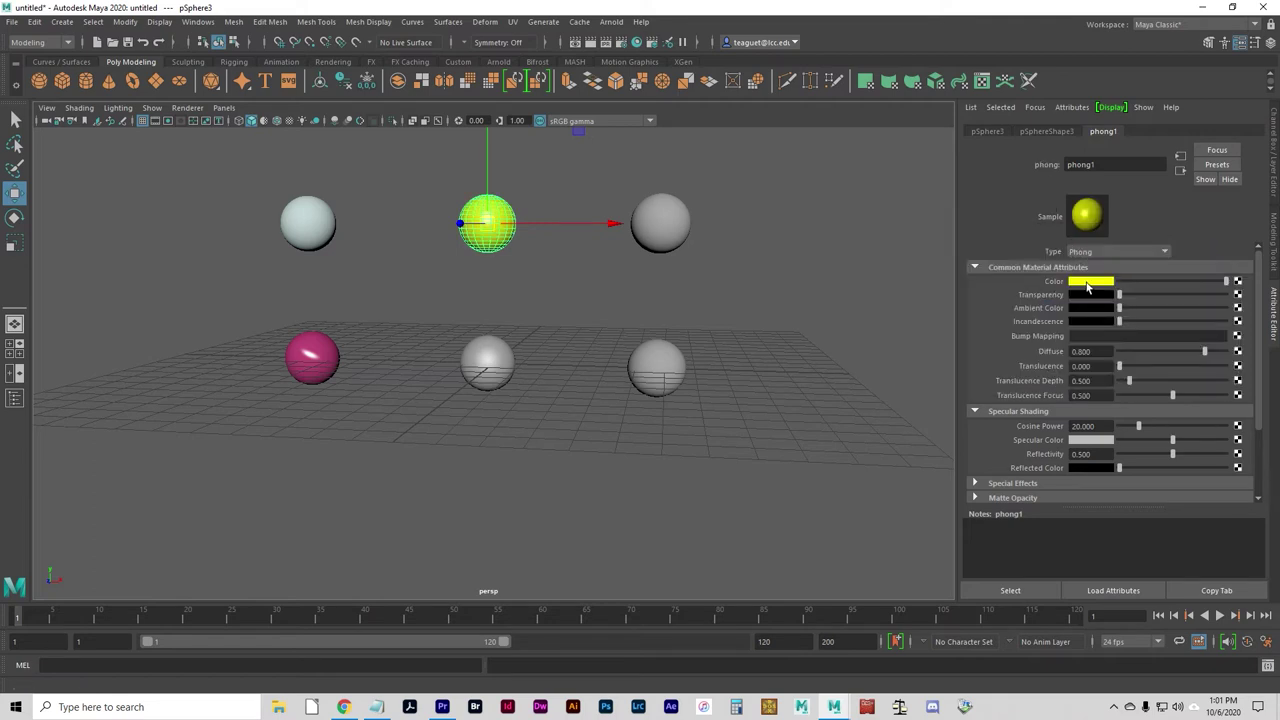
left_click(1087, 284)
left_click(1183, 297)
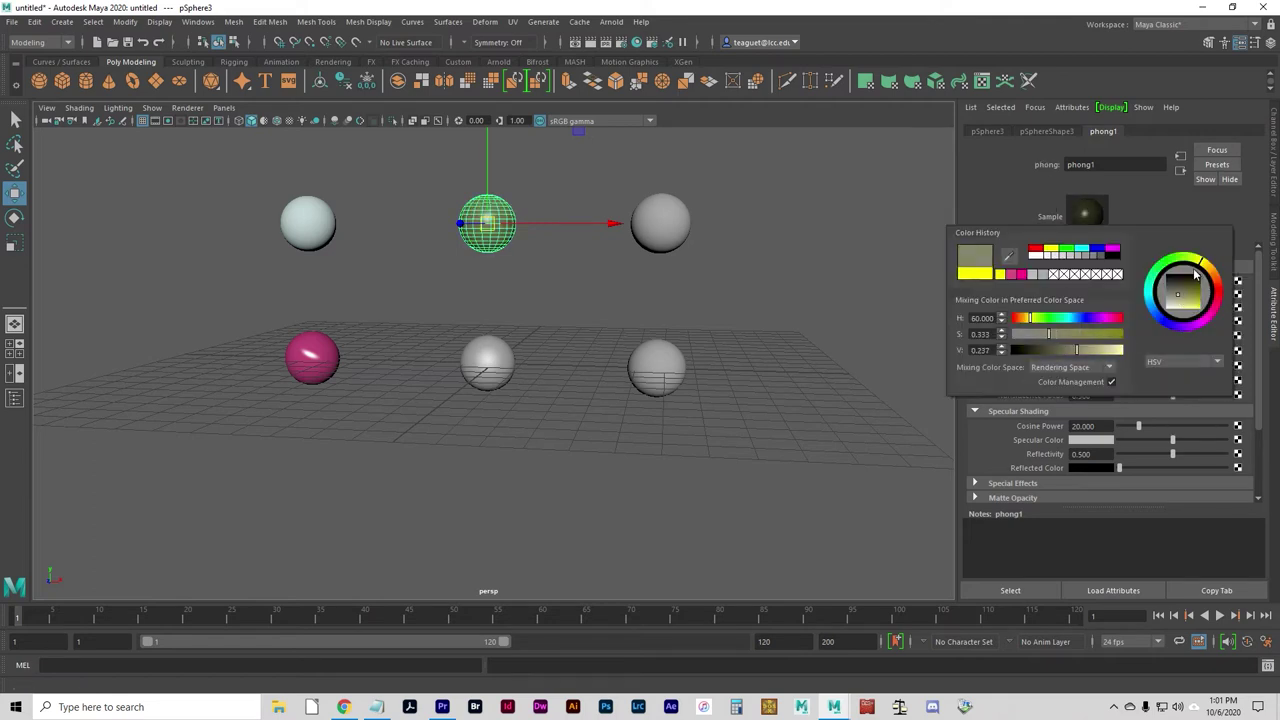
left_click(1211, 279)
mouse_move(1211, 279)
left_mouse_down()
mouse_move(1181, 305)
mouse_move(1177, 292)
left_mouse_up()
left_click(1112, 350)
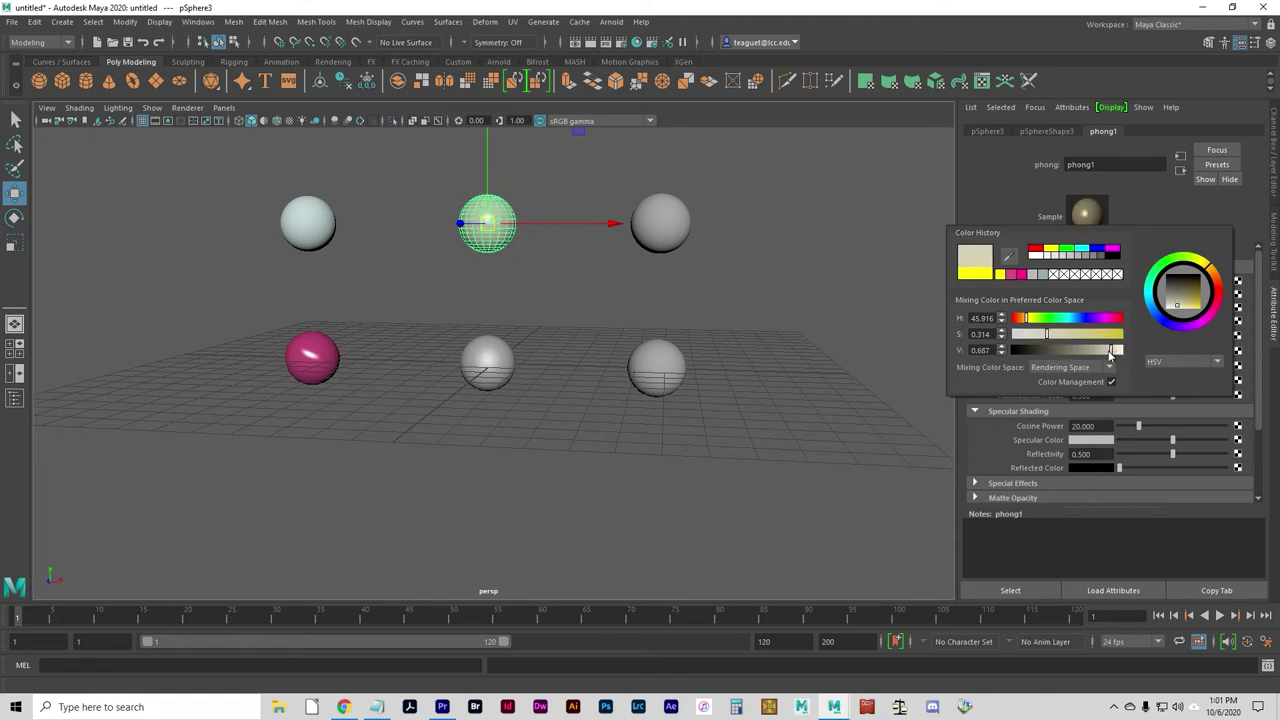
left_click_drag(1048, 335, 1030, 337)
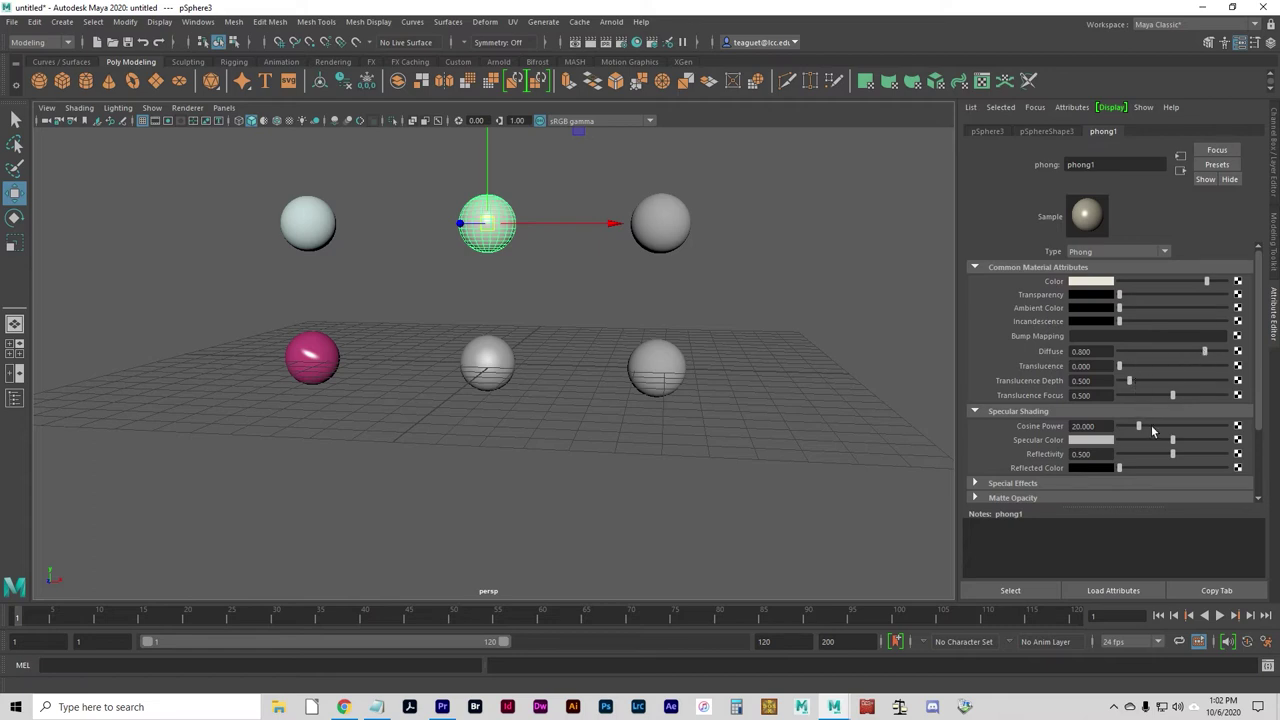
Raise phong1's Cosine Power to 54.722, make Specular Color near white, and lower Reflectivity slightly.
left_click_drag(1173, 425, 1172, 421)
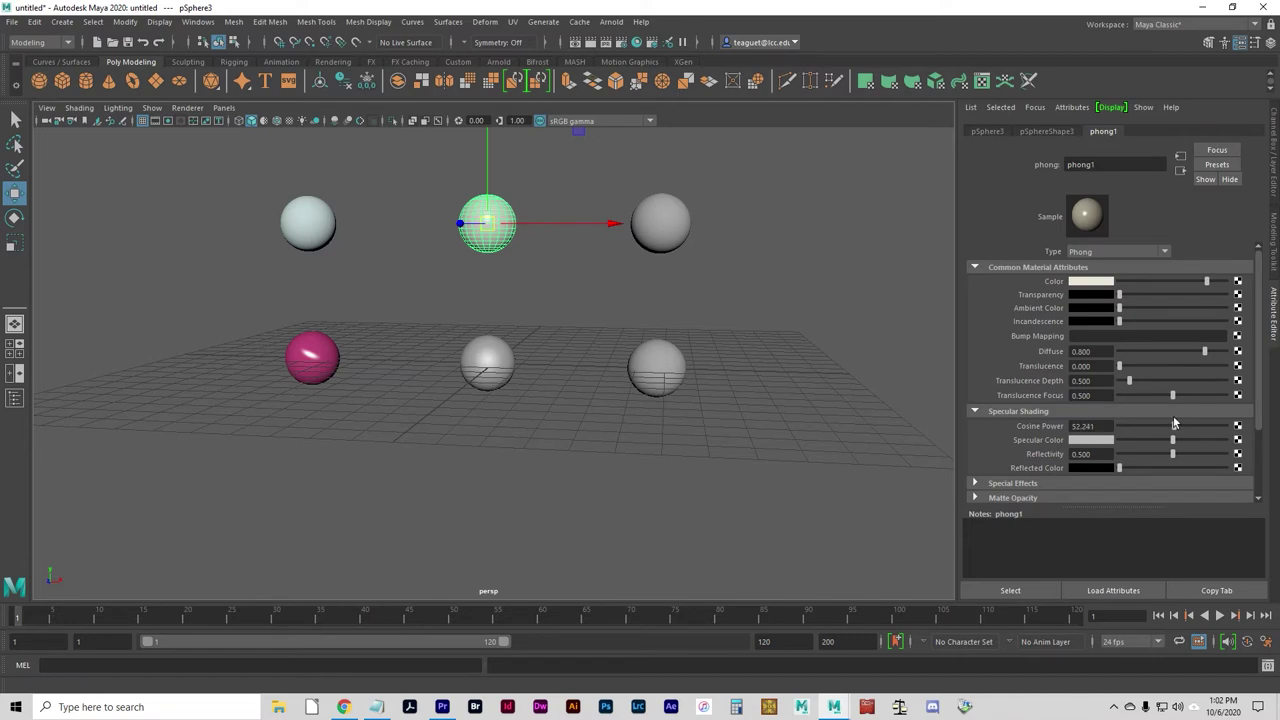
left_click(1087, 219)
left_click(1087, 219)
left_click_drag(1177, 445, 1208, 446)
left_click(1051, 455)
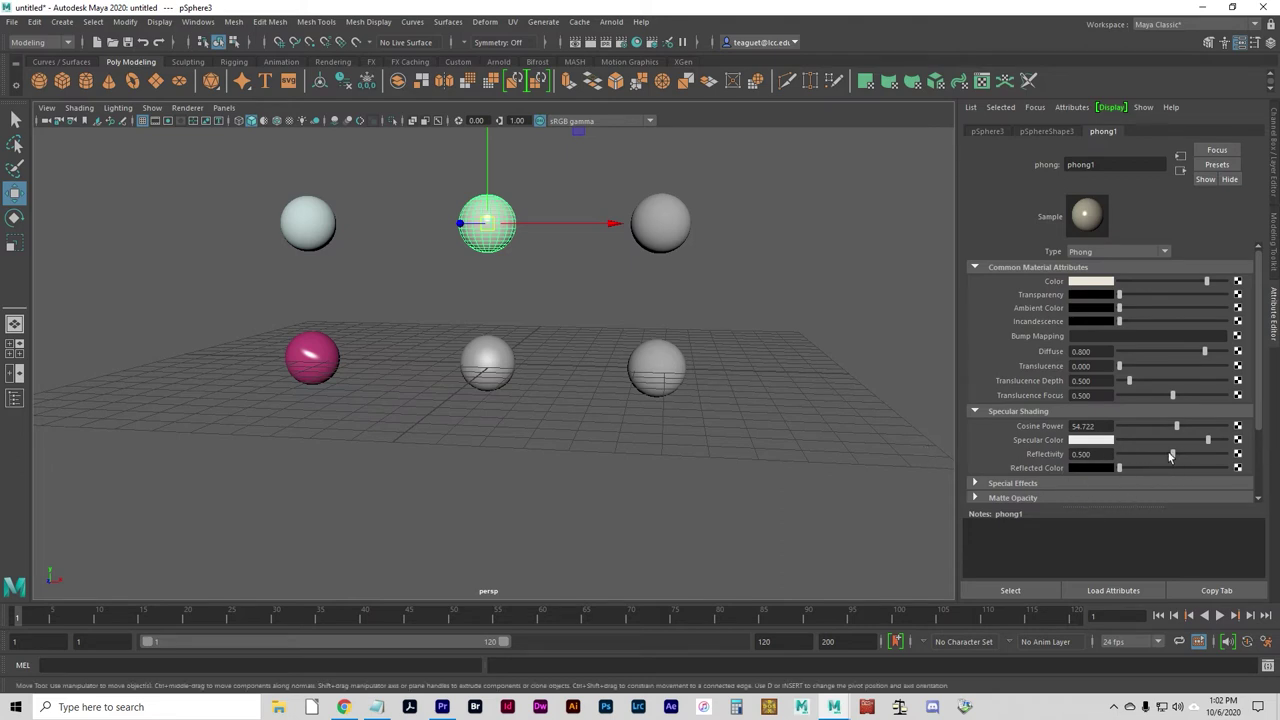
left_click_drag(1172, 454, 1131, 472)
left_click(486, 363)
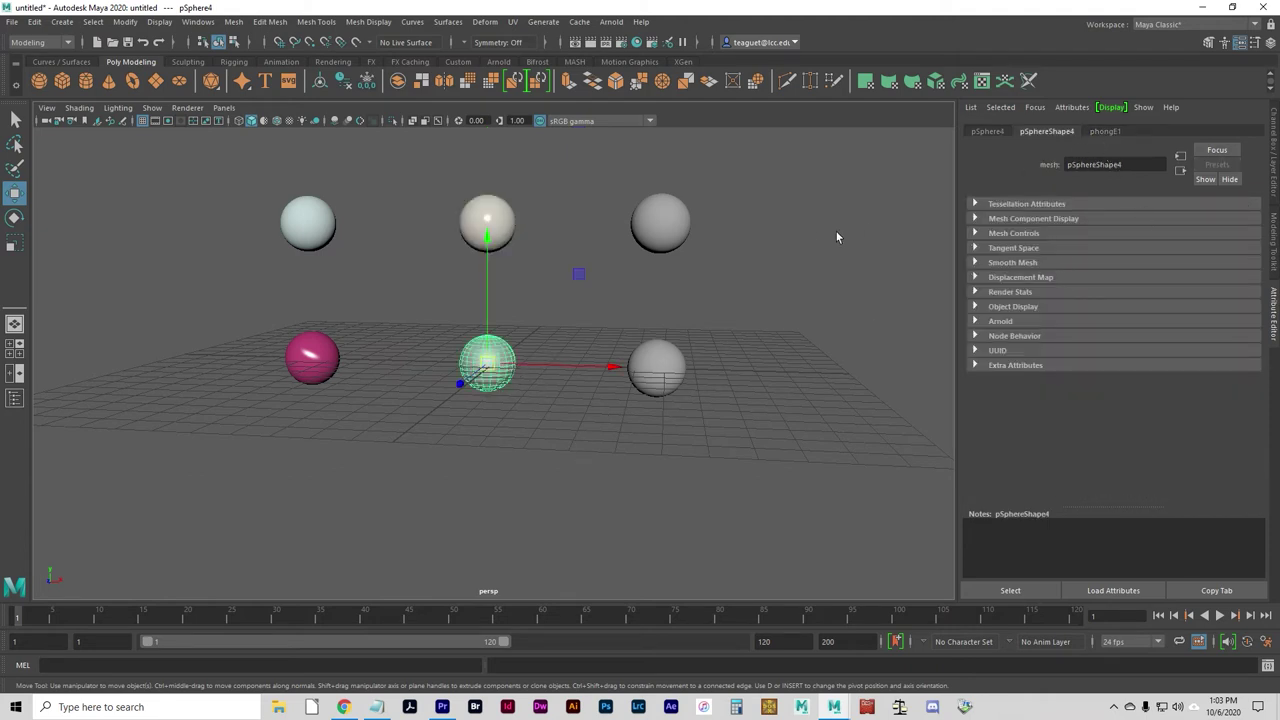
Rename the top-middle sphere's Phong material to cueBall.
left_click(475, 205)
left_click(1103, 131)
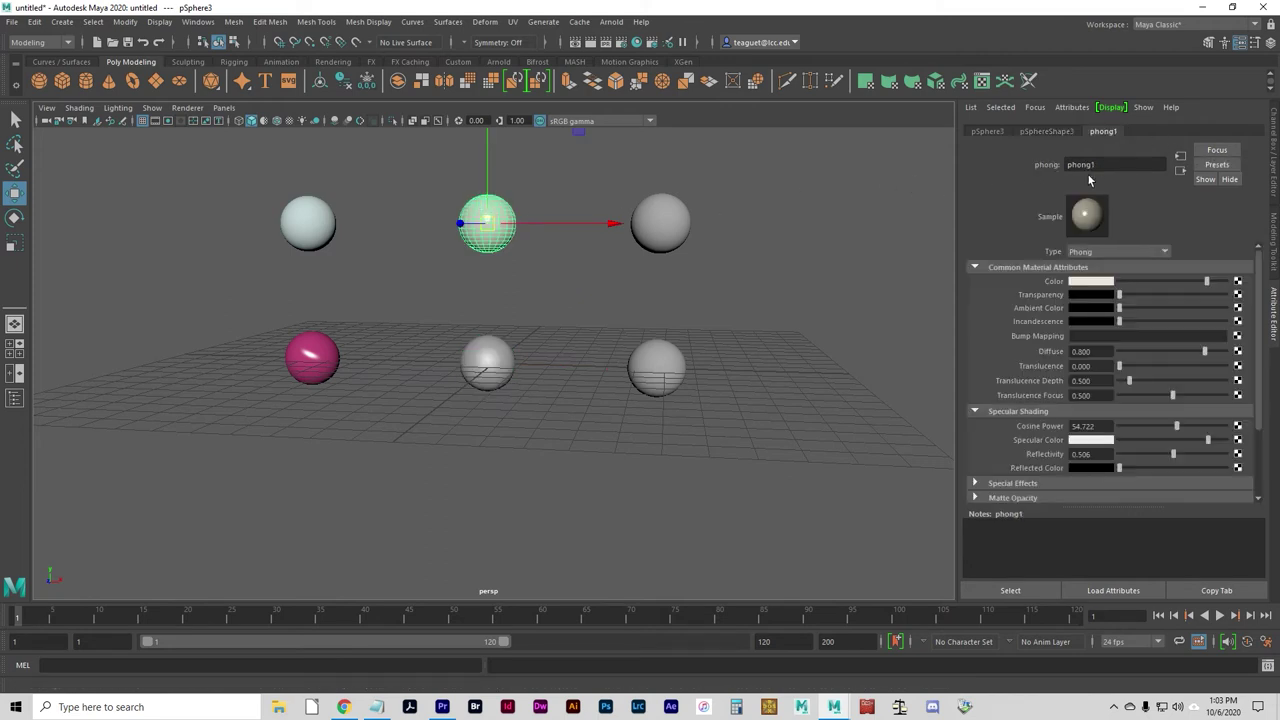
double_click(1092, 166)
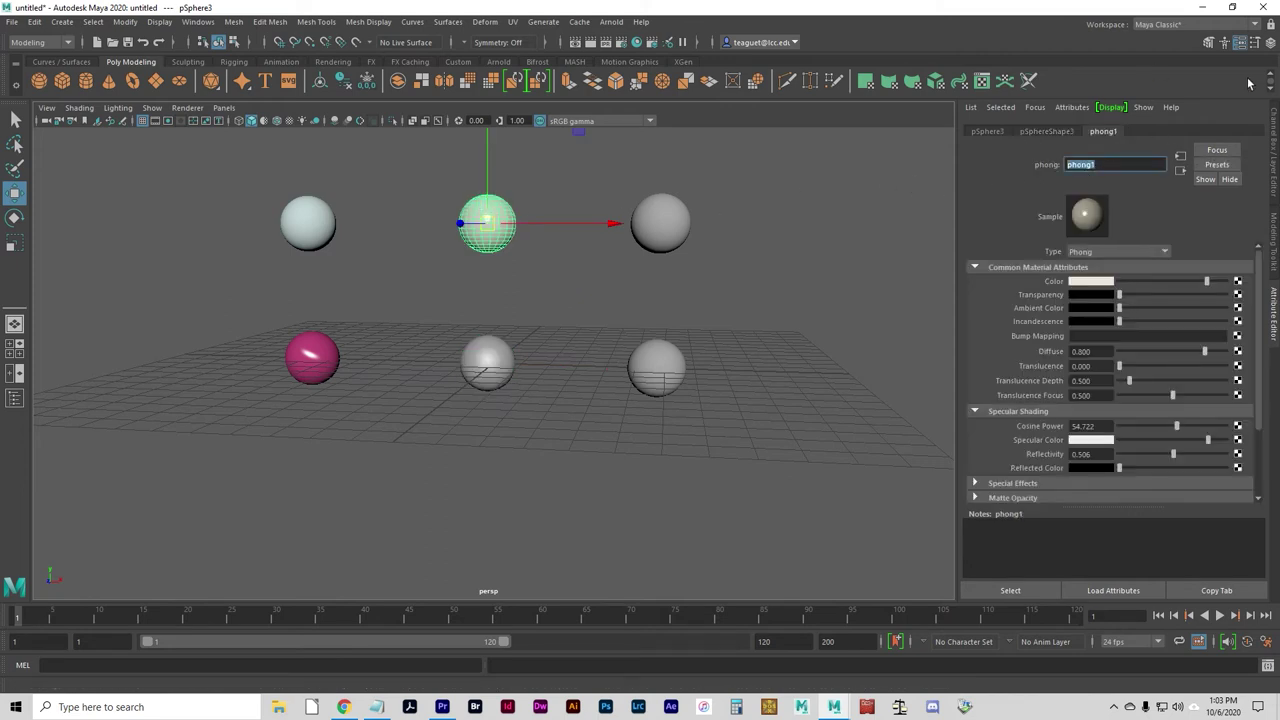
type("cur")
key("BackSpace")
key("BackSpace")
type("all")
key("Return")
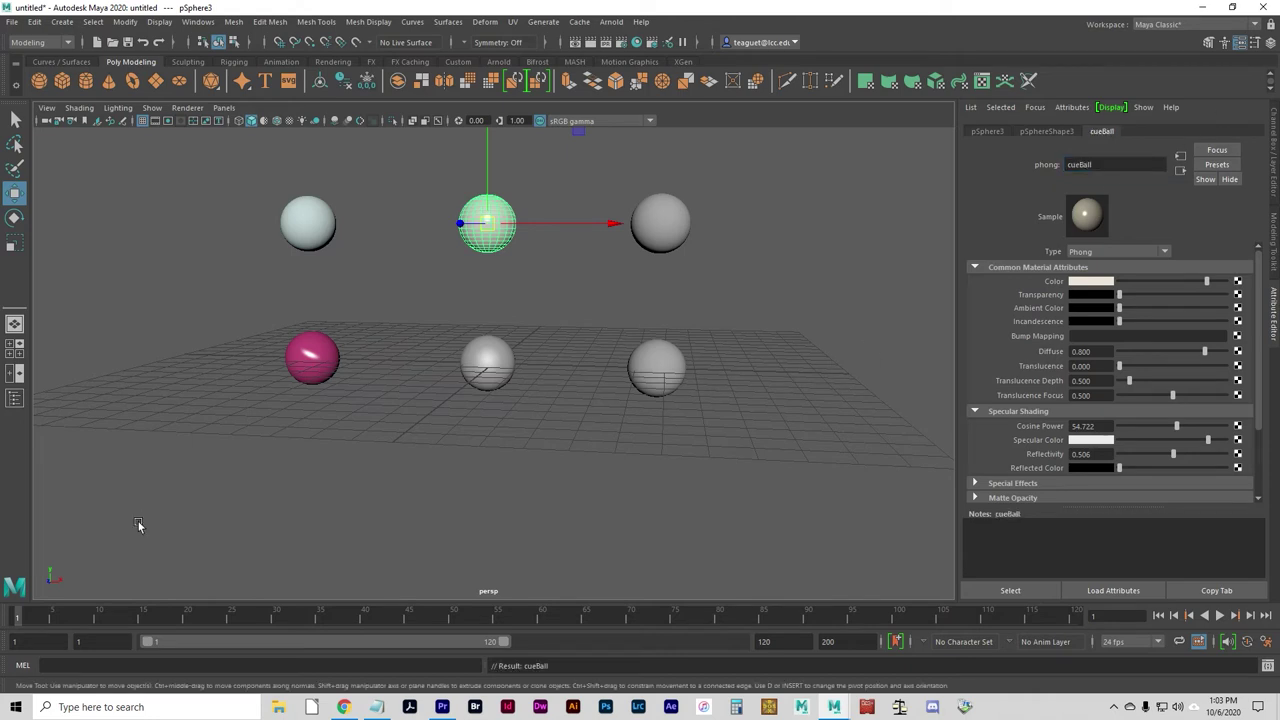
Rename the magenta sphere's anisotropic1 material to Hair.
left_click(237, 349)
left_click(320, 372)
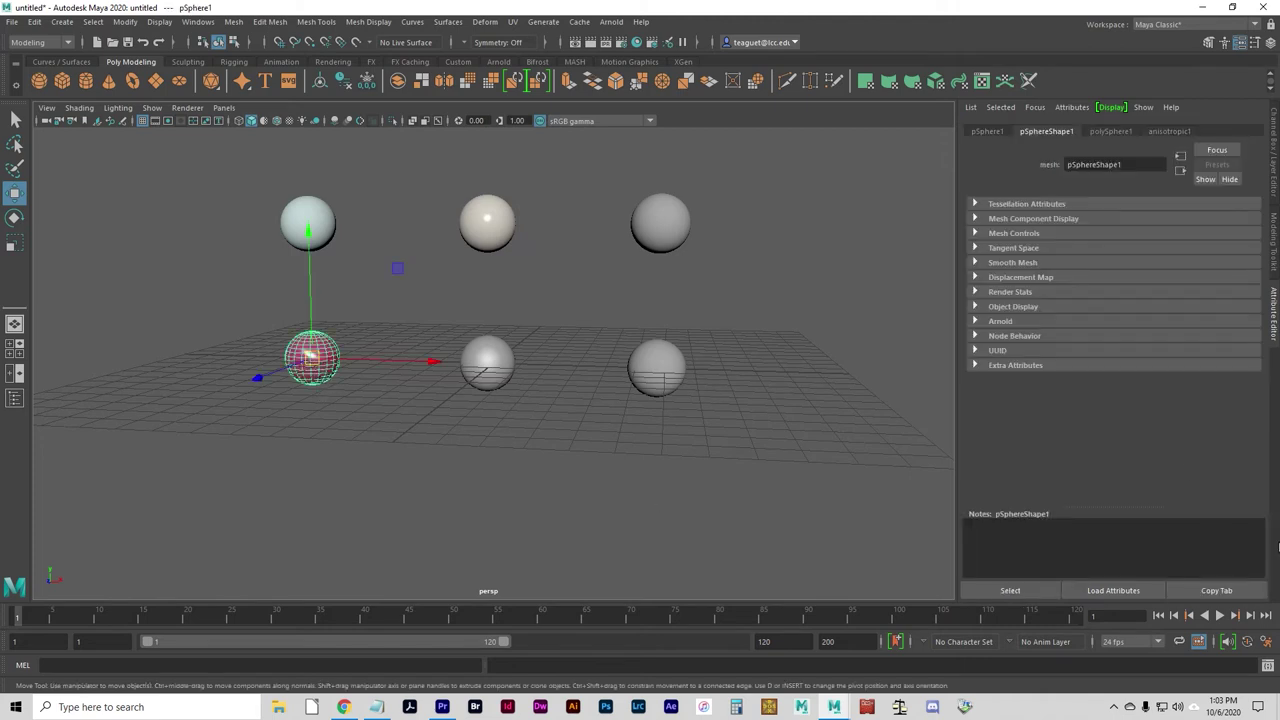
left_click(1170, 131)
left_click_drag(1124, 164, 1001, 164)
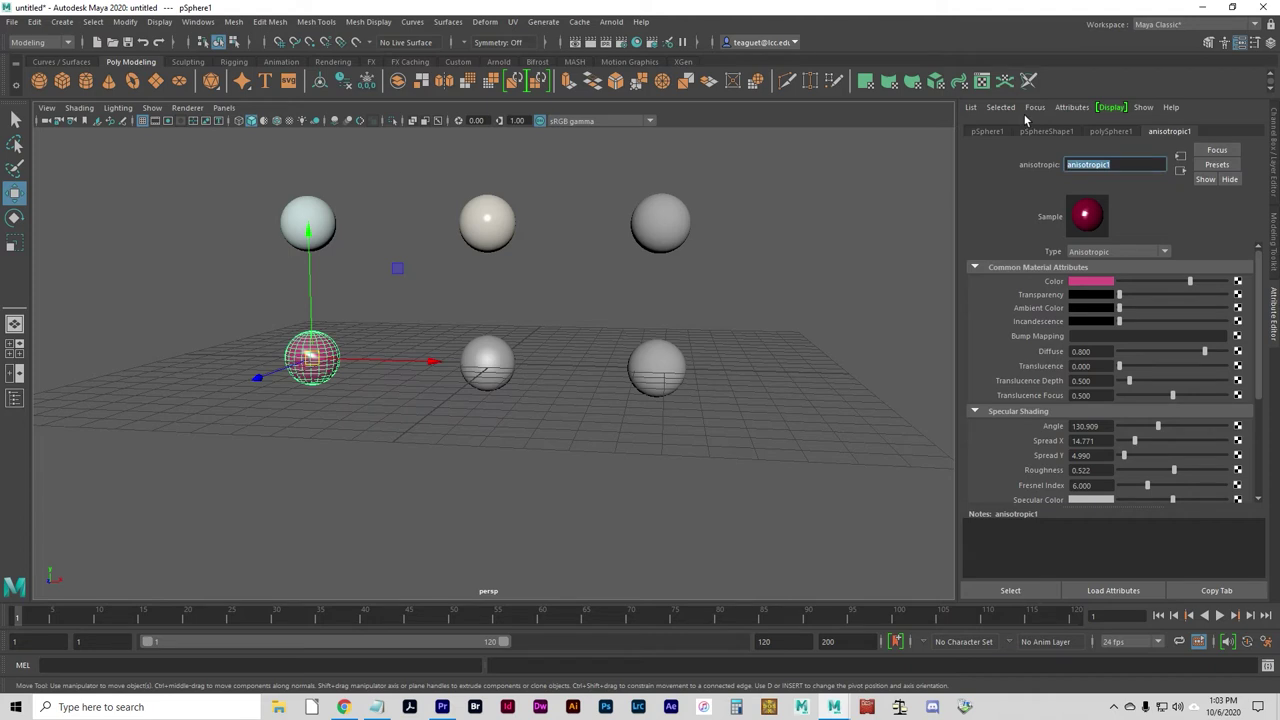
type("Hair")
key("Return")
Rename the bottom-middle sphere's phongE1 material to ball.
left_click(486, 435)
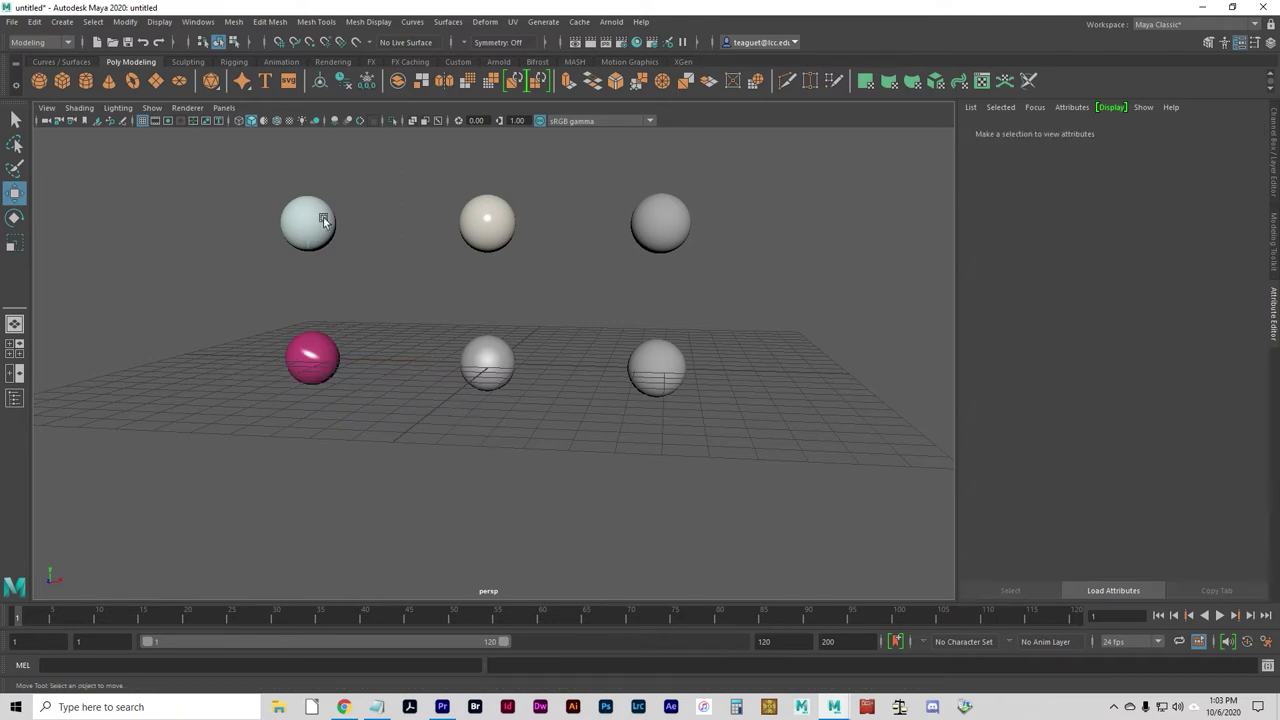
left_click(305, 206)
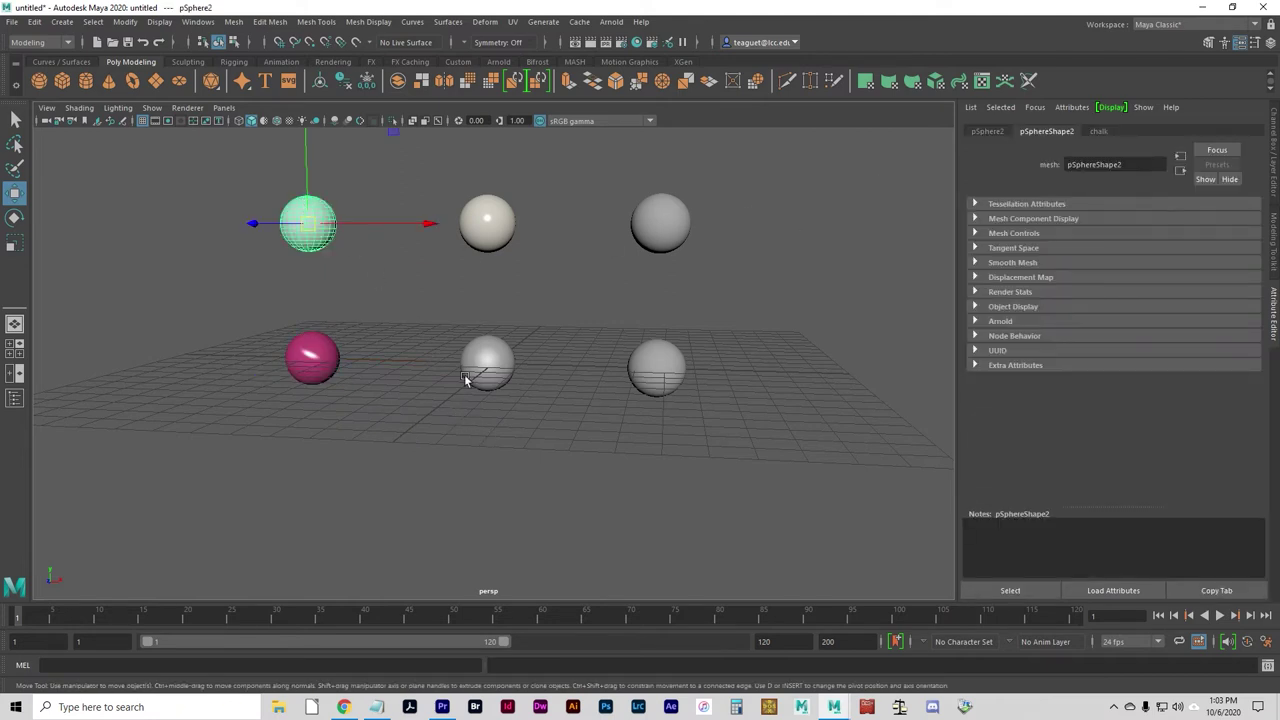
left_click(485, 370)
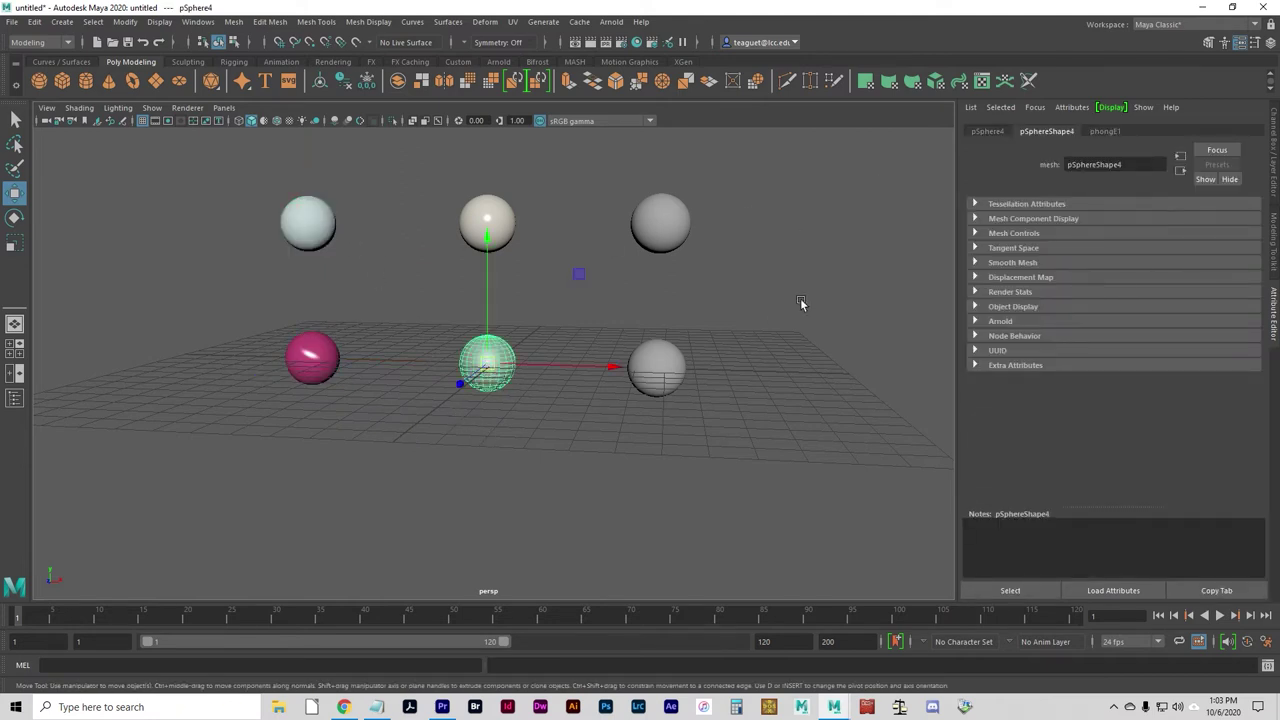
left_click(1104, 132)
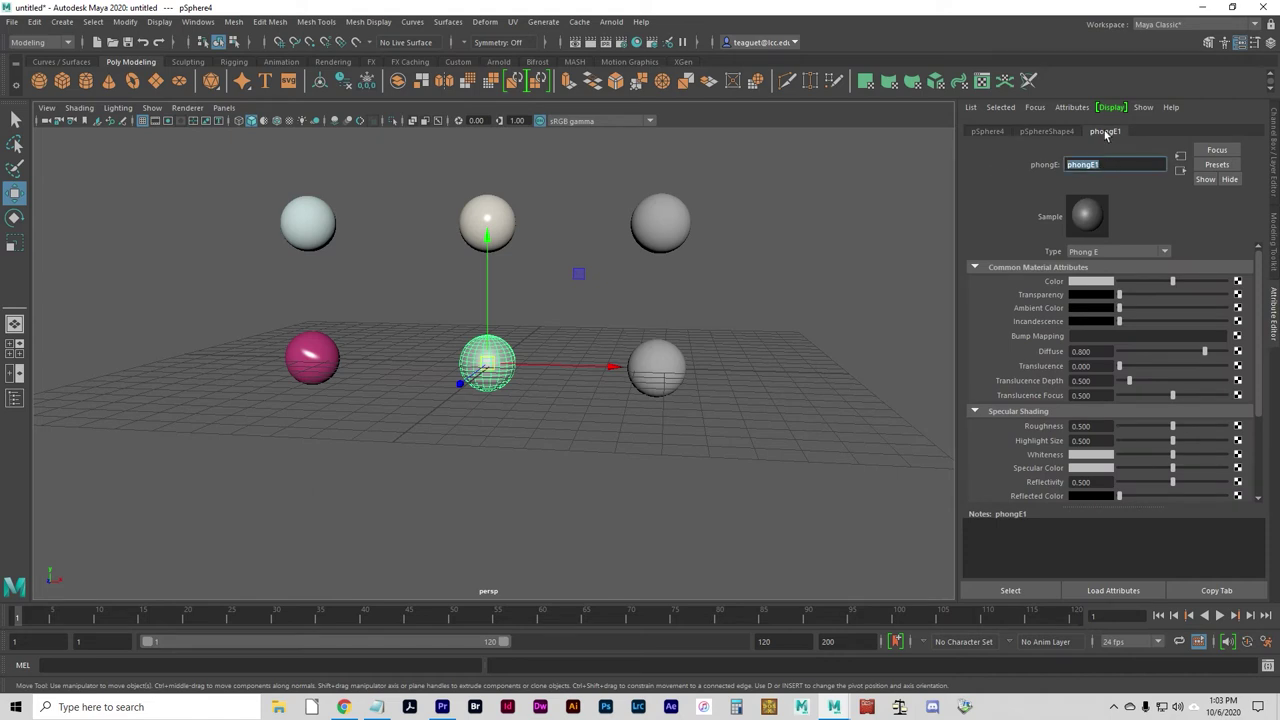
type("8ball")
key("Return")
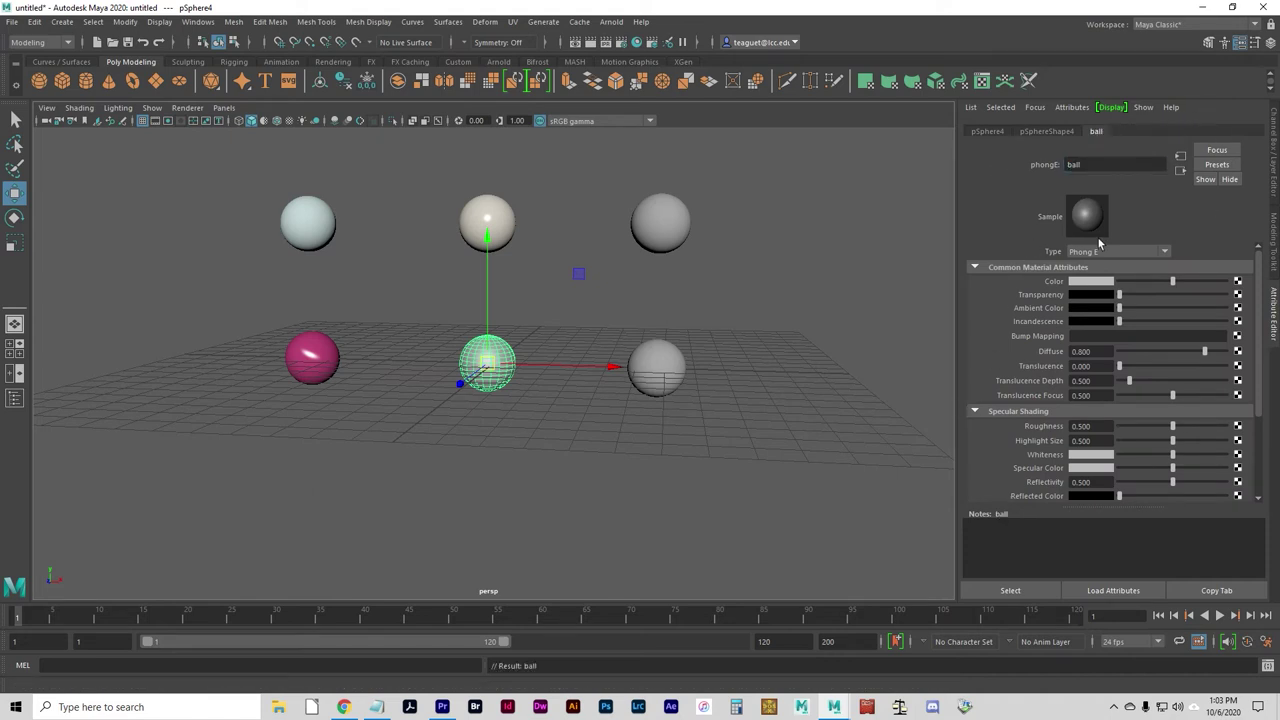
Make the ball material's Color black and set its Diffuse to 0.766.
left_click(1093, 282)
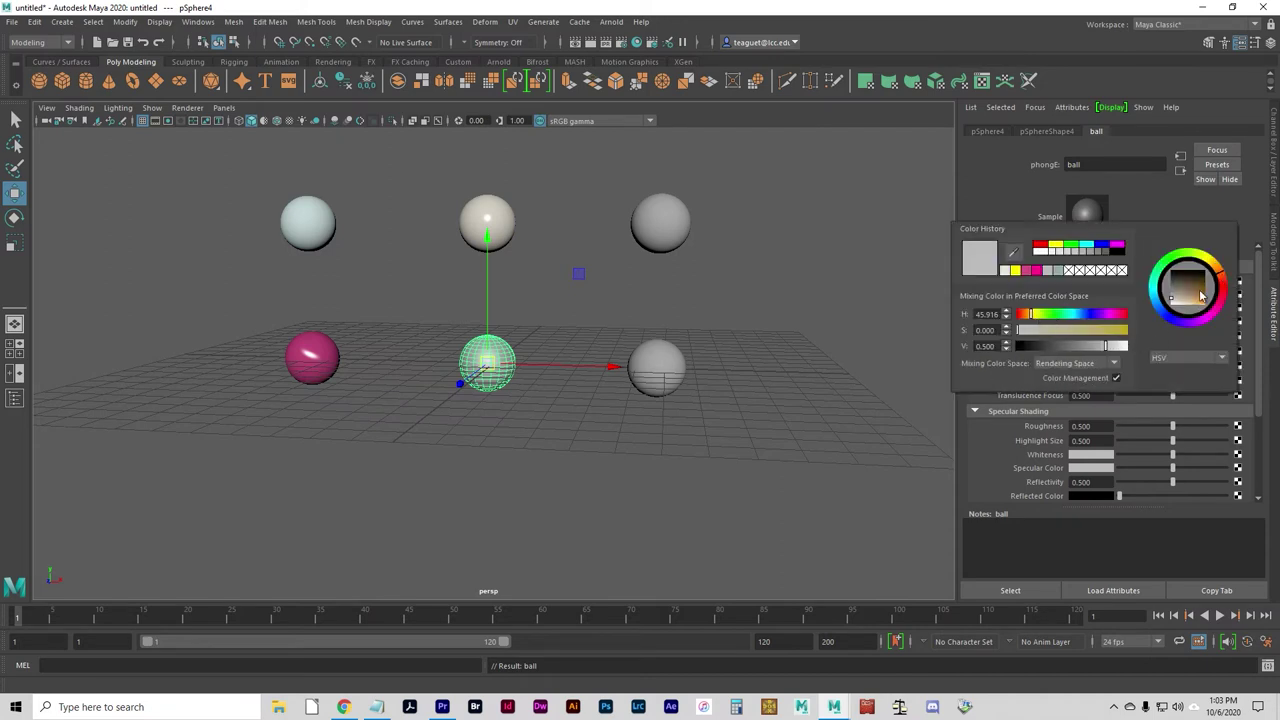
left_click_drag(1202, 292, 1186, 303)
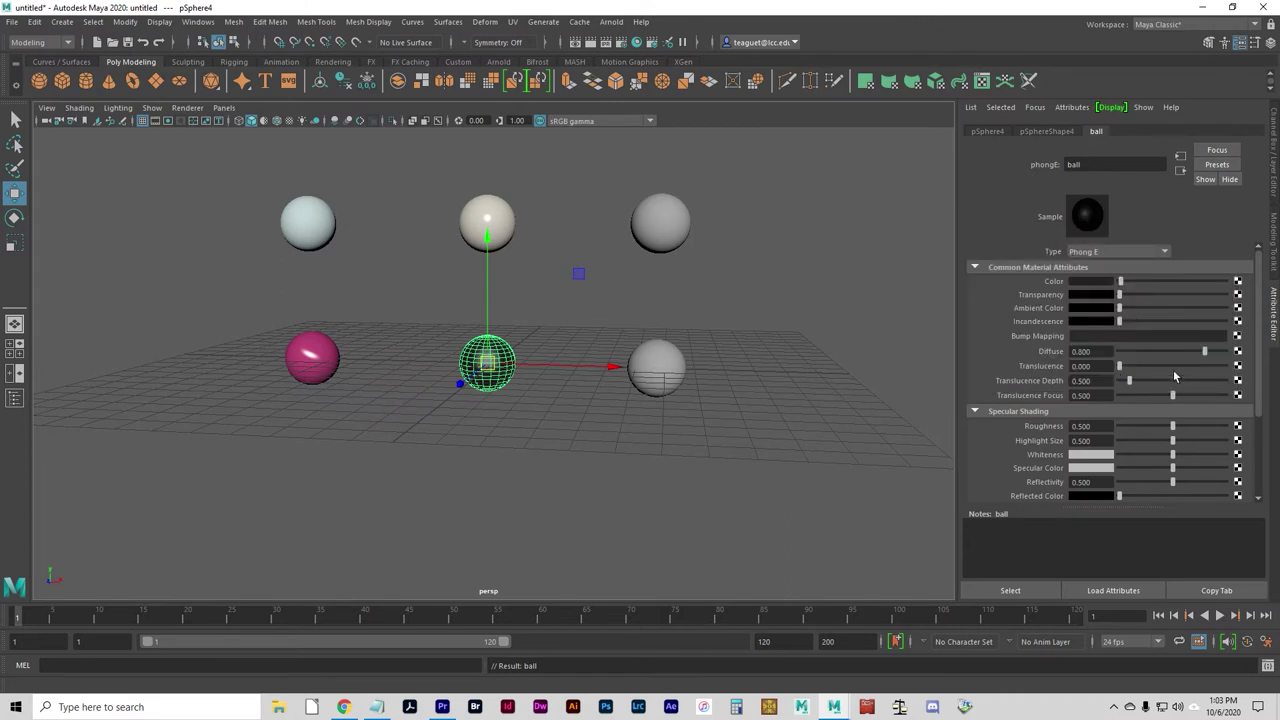
left_click_drag(1202, 349, 1204, 351)
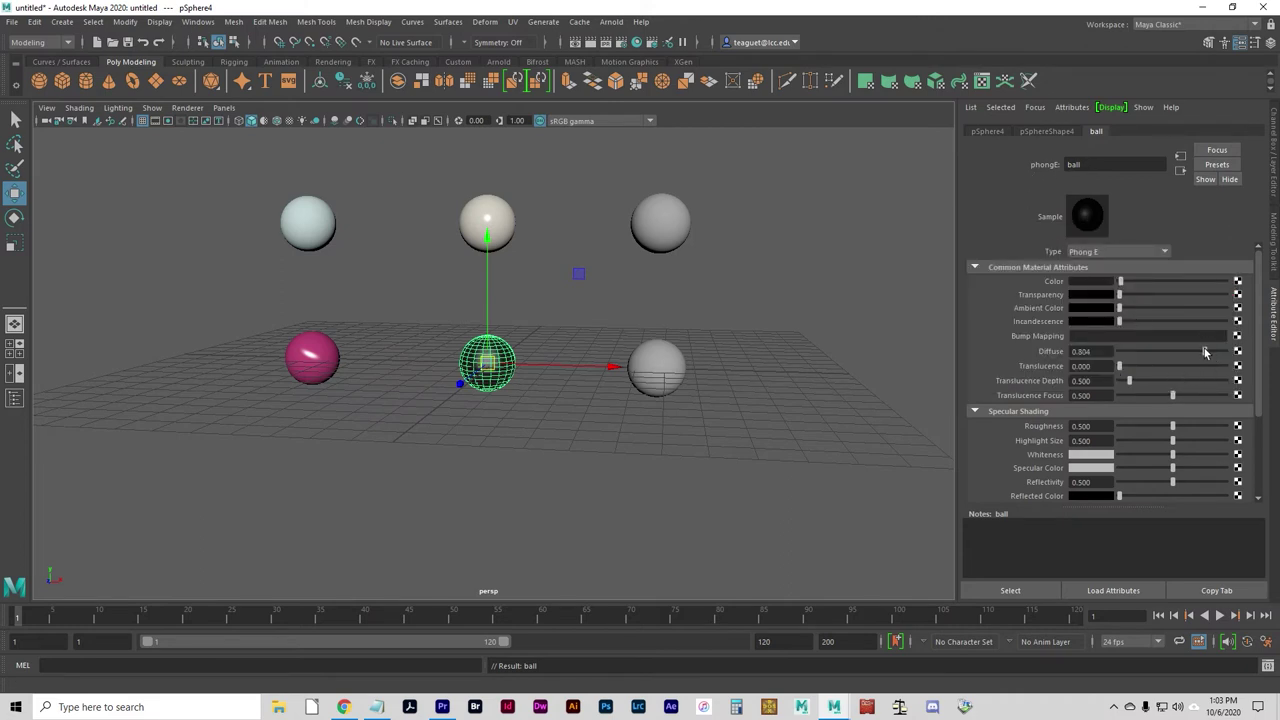
left_click(1045, 351)
mouse_move(1215, 352)
left_mouse_down()
mouse_move(1126, 358)
mouse_move(1250, 366)
mouse_move(1228, 366)
left_mouse_up()
left_click_drag(1122, 292, 1158, 279)
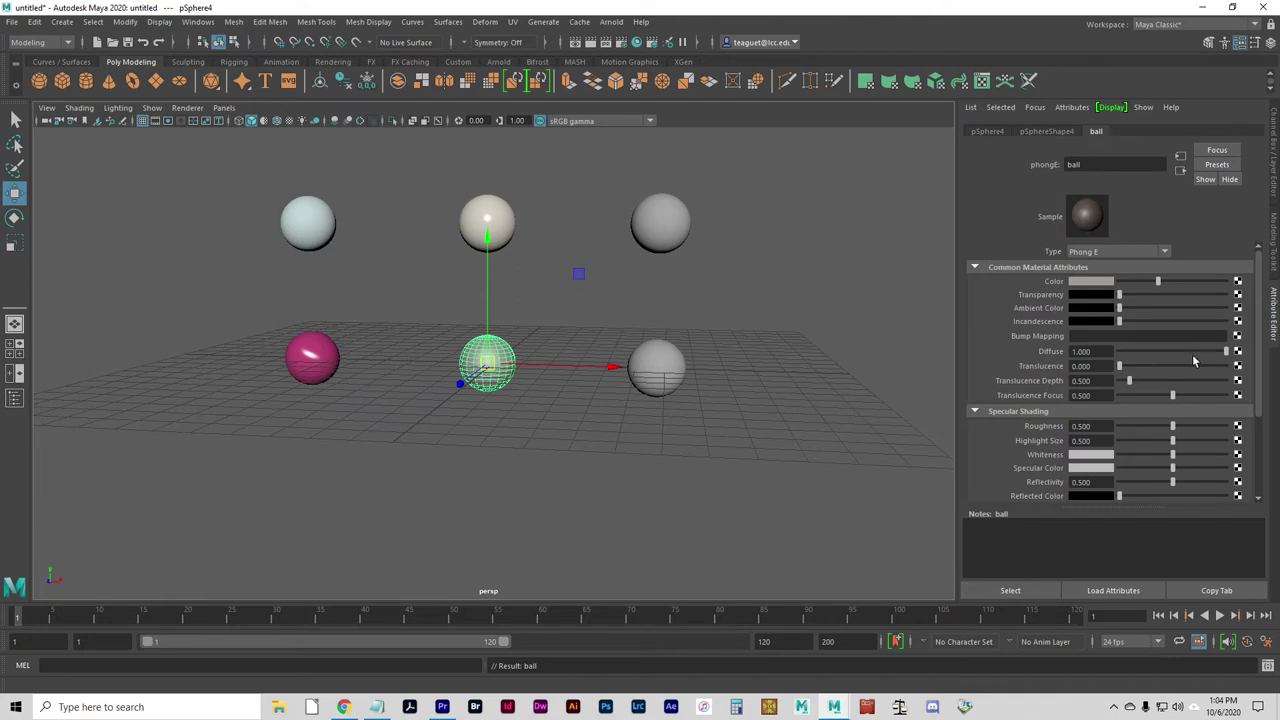
left_click_drag(1160, 348, 1198, 354)
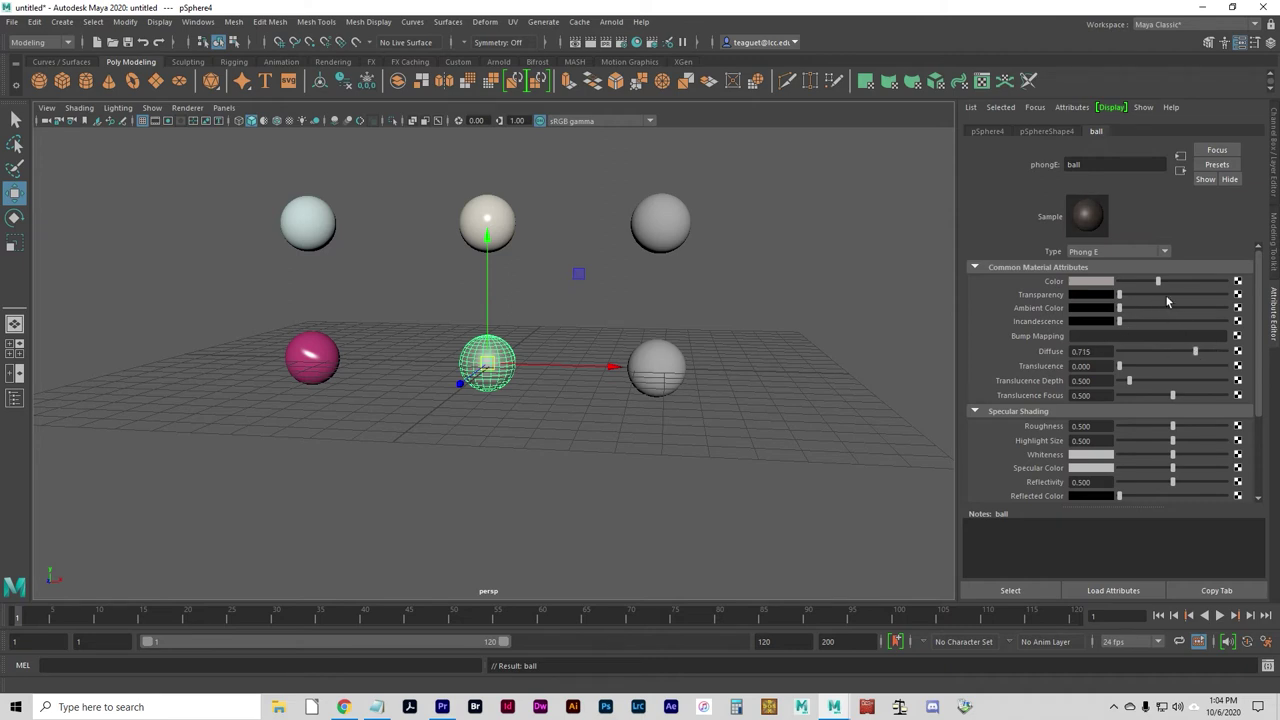
left_click_drag(1155, 285, 1120, 290)
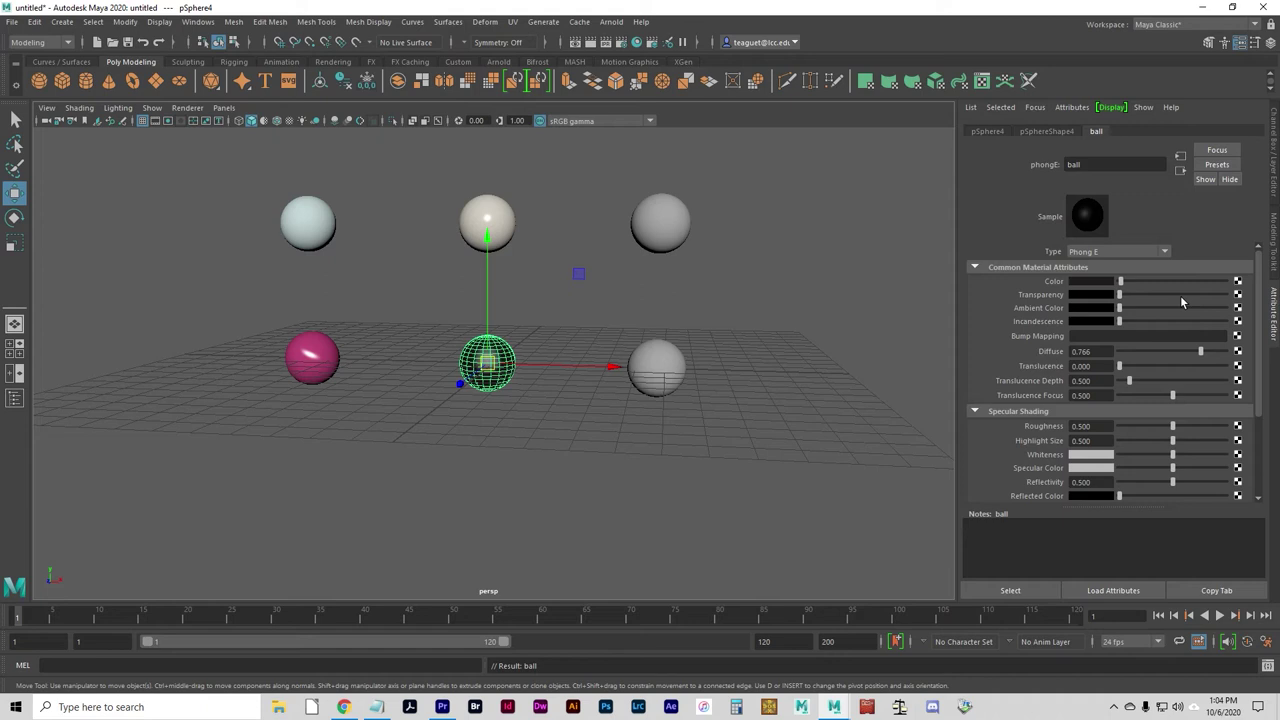
Add '_8' in front of the ball material's name, making it _8ball.
left_click(1068, 164)
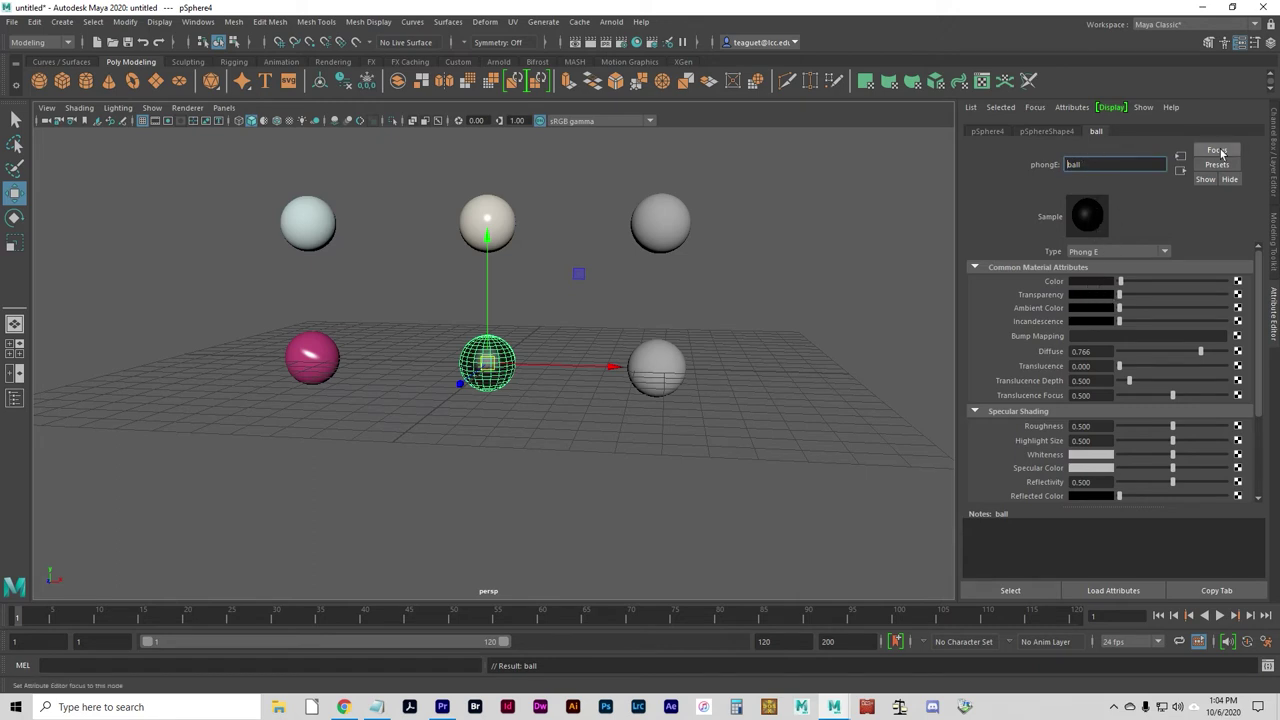
type("_8")
key("Return")
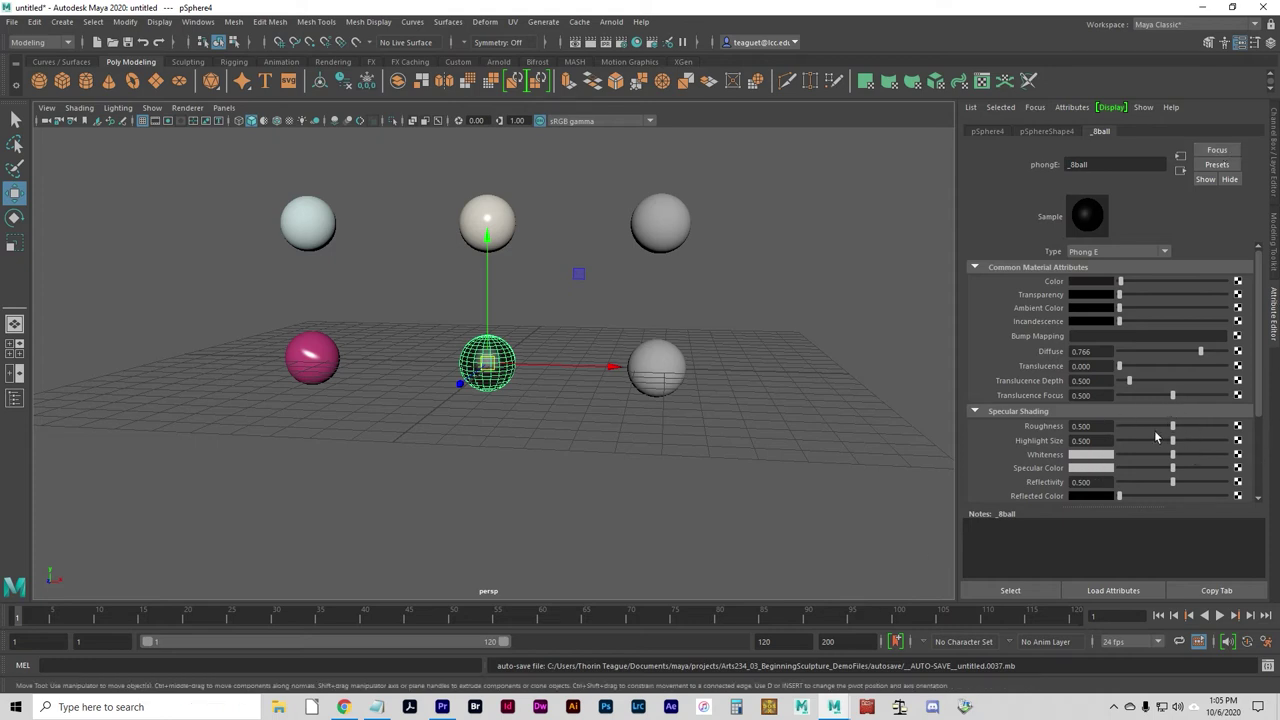
Lower _8ball's Roughness to 0.177, raise Highlight Size to 0.747, and slightly darken Specular Color.
left_click_drag(1172, 426, 1143, 423)
mouse_move(1175, 442)
left_mouse_down()
mouse_move(1207, 444)
mouse_move(1157, 444)
left_mouse_up()
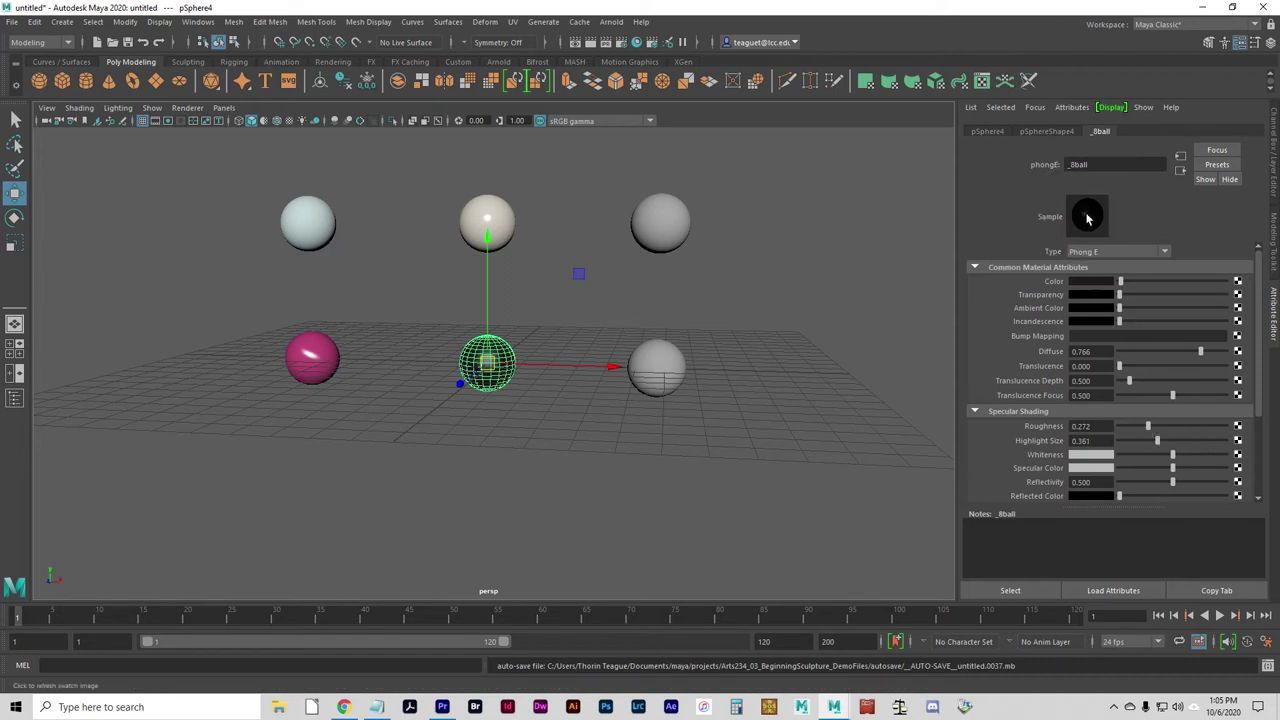
left_click(1088, 219)
left_click_drag(1158, 442, 1185, 455)
left_click(1189, 465)
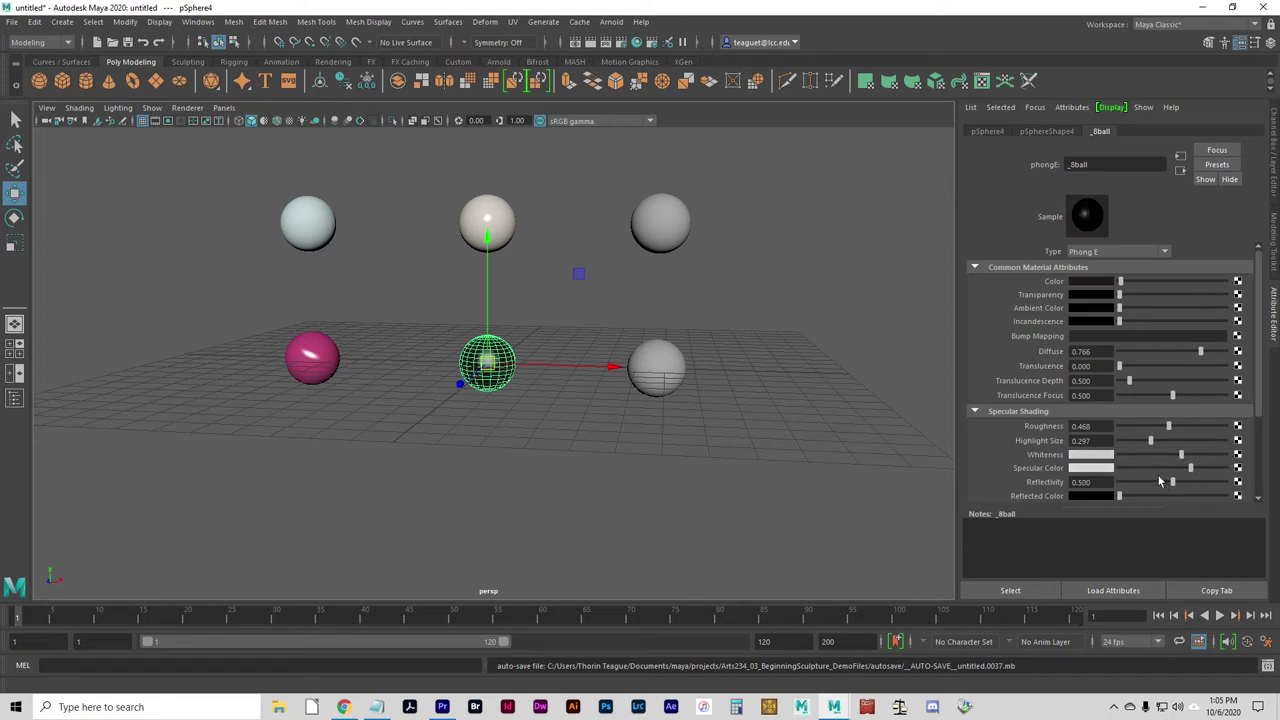
left_click_drag(1156, 443, 1200, 443)
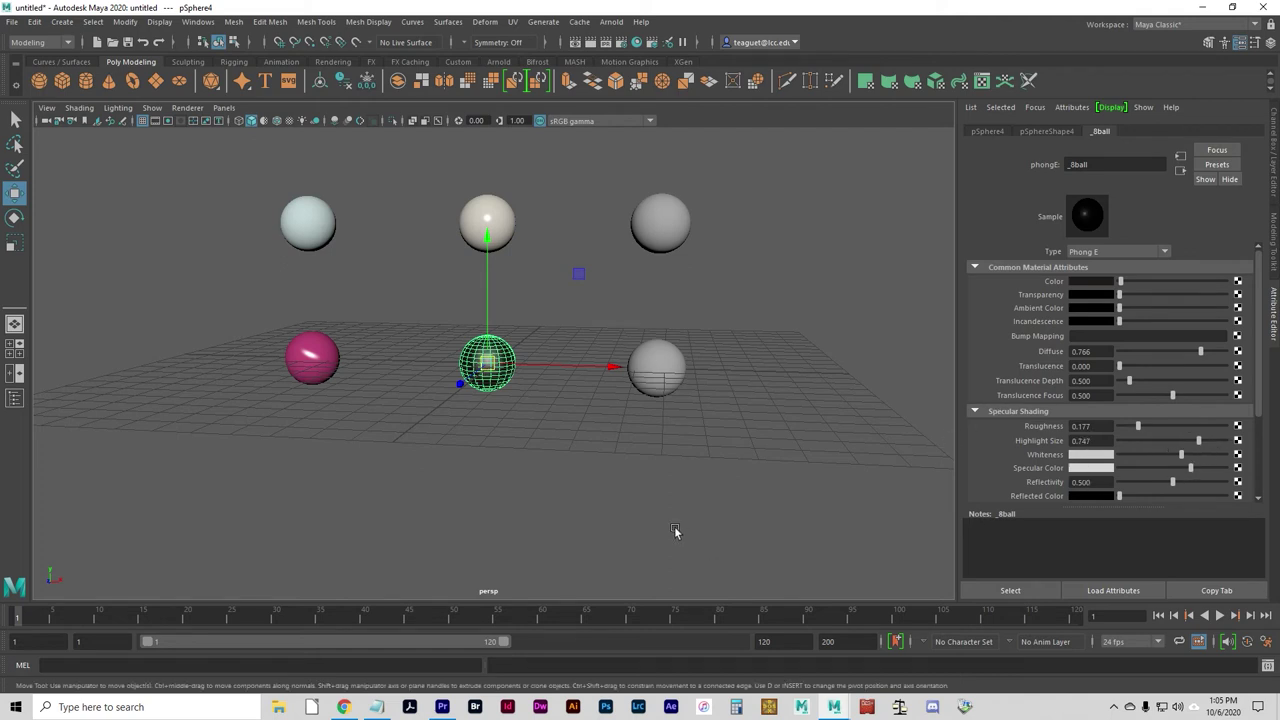
left_click(480, 429)
left_click(511, 352)
left_click(793, 562)
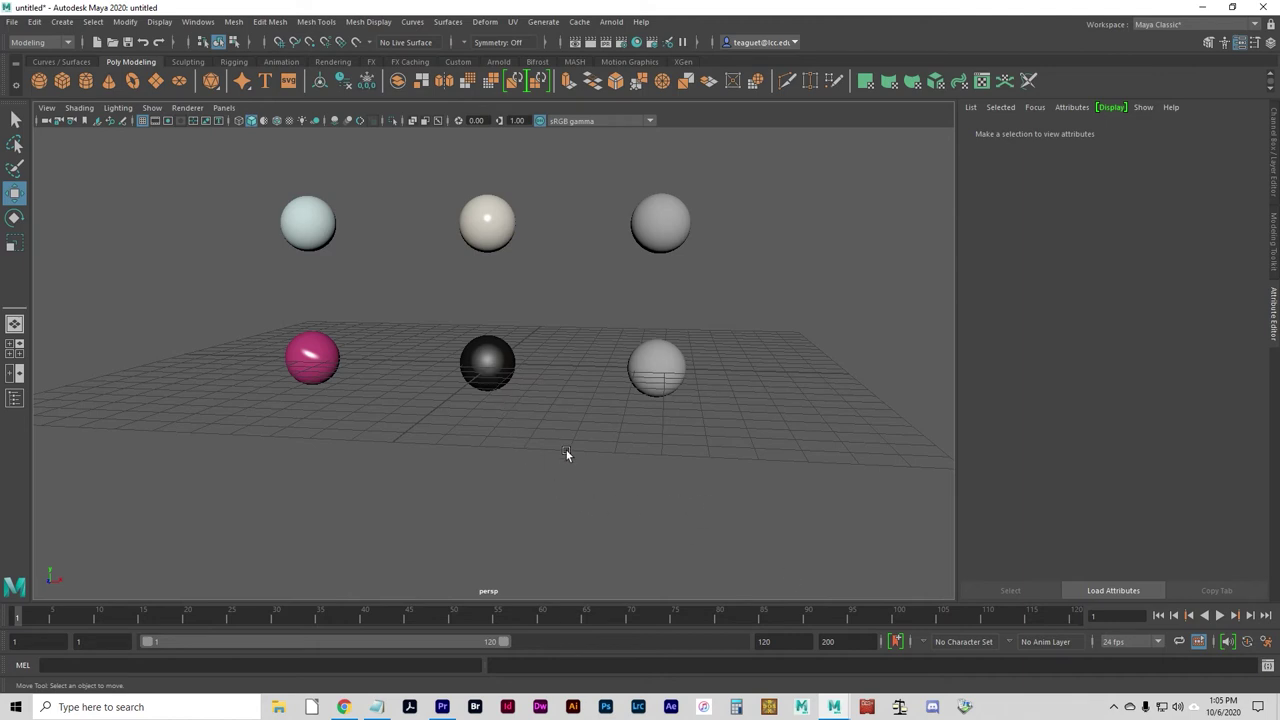
Assign a new Blinn material to the top-right grey sphere.
left_click(665, 227)
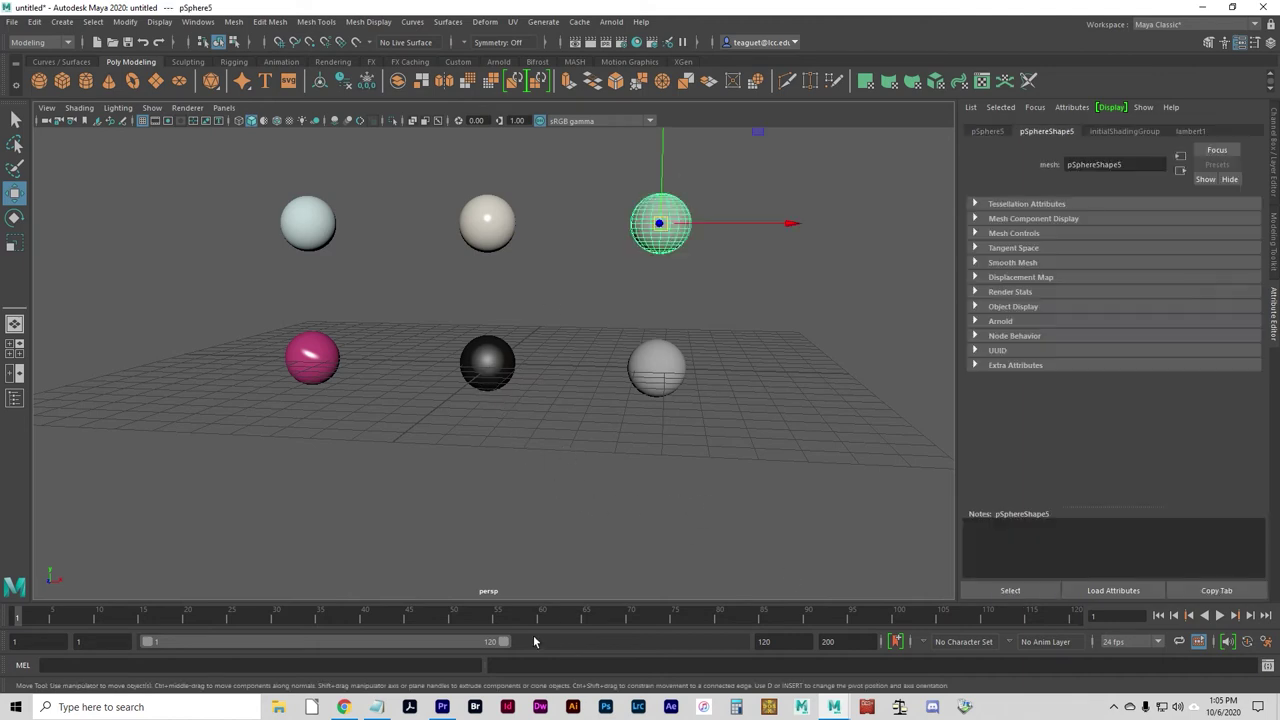
left_click(546, 477)
left_click(672, 222)
right_click(645, 240)
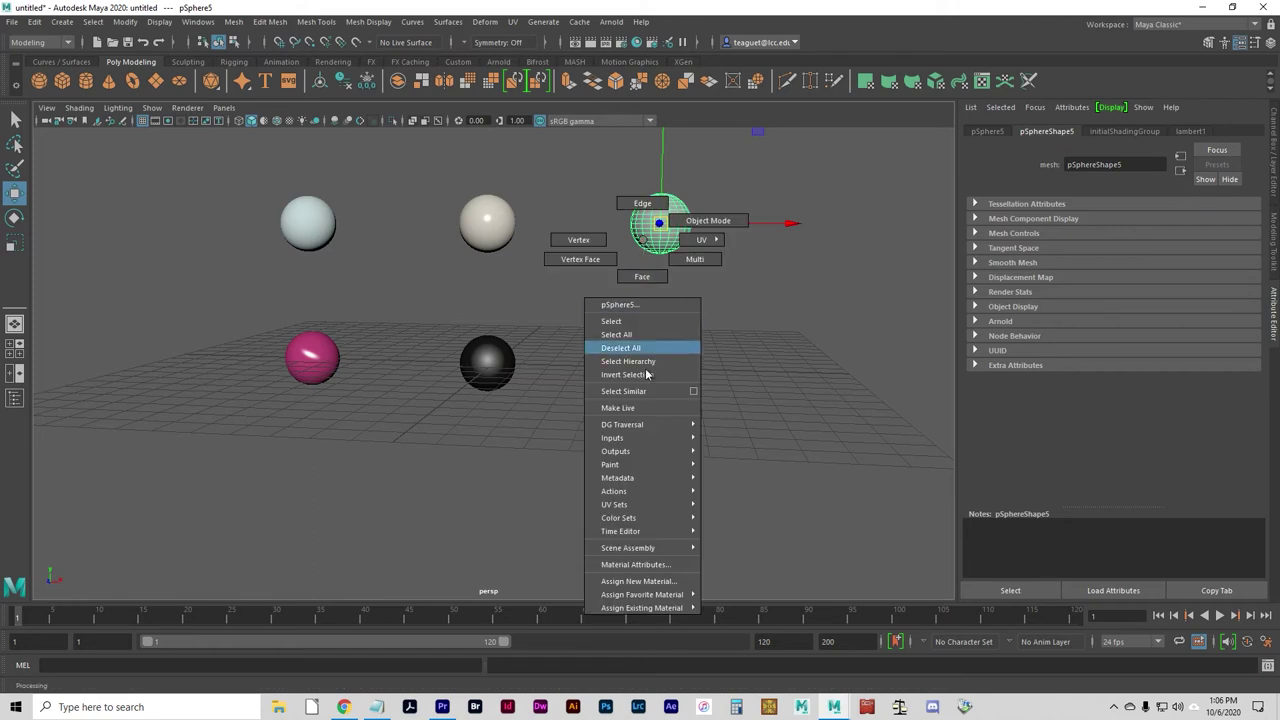
left_click(640, 581)
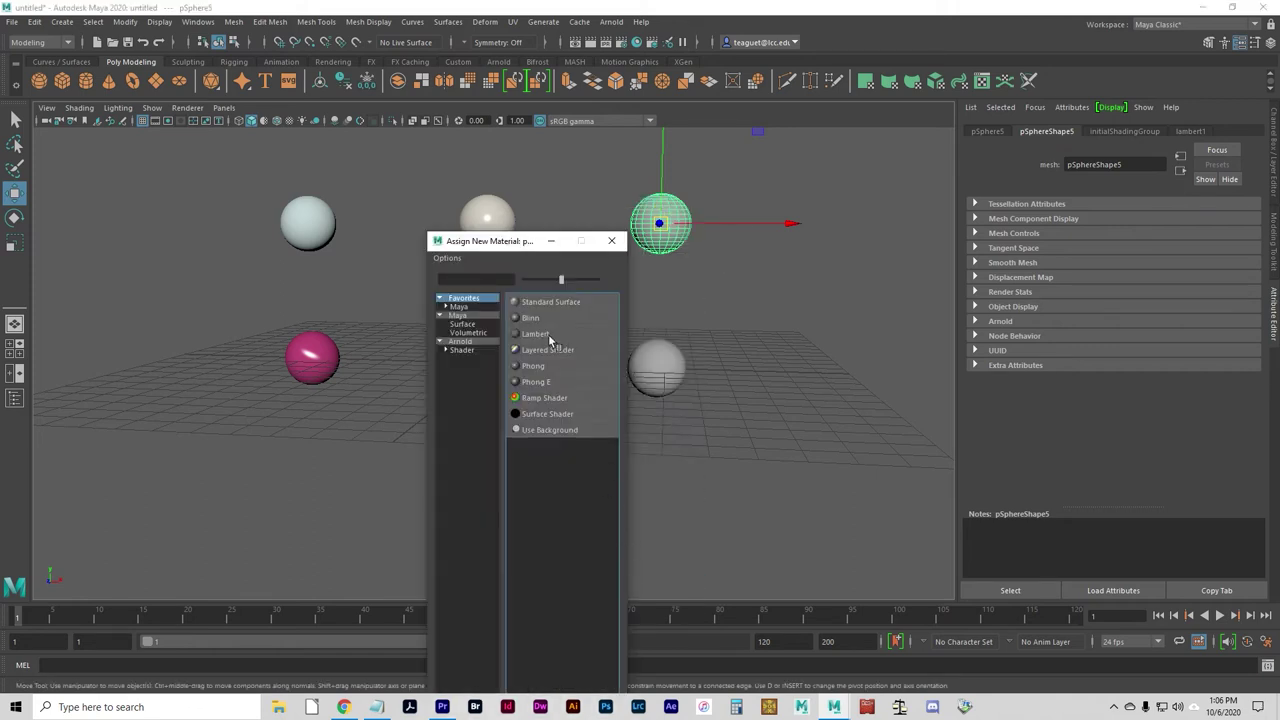
left_click(535, 320)
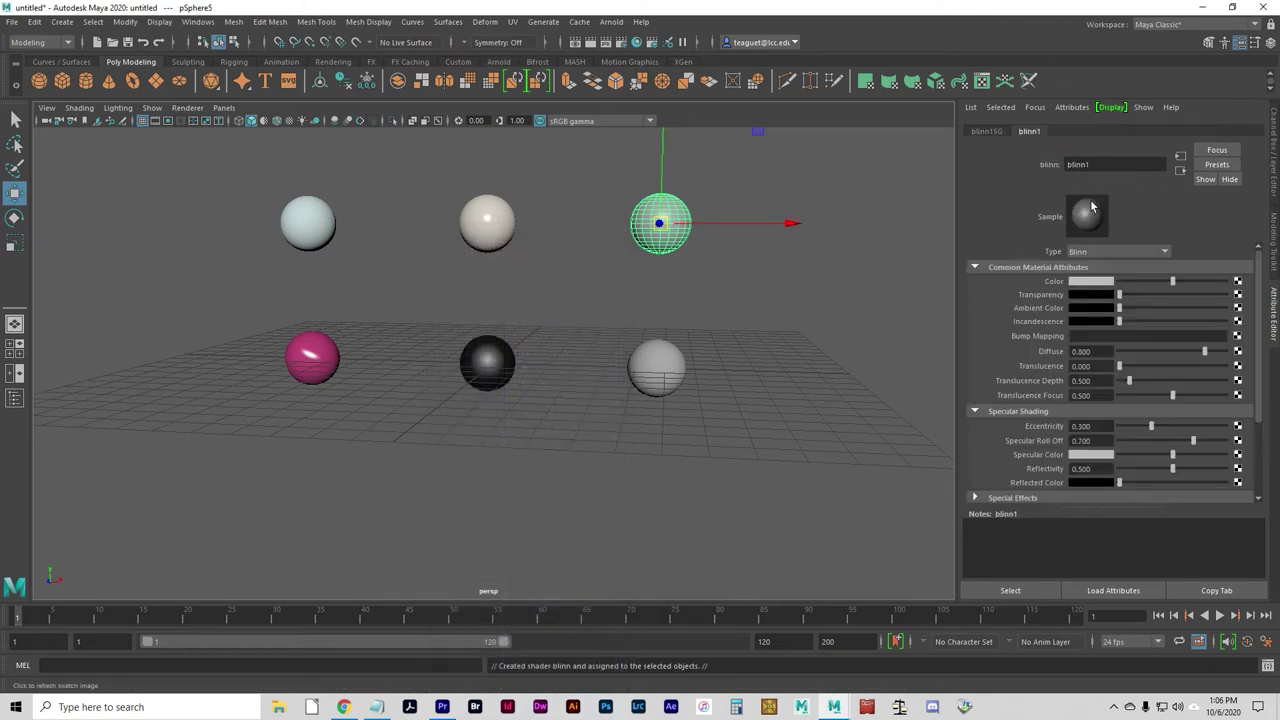
Rename the new Blinn material to gold.
left_click_drag(1092, 160, 1008, 167)
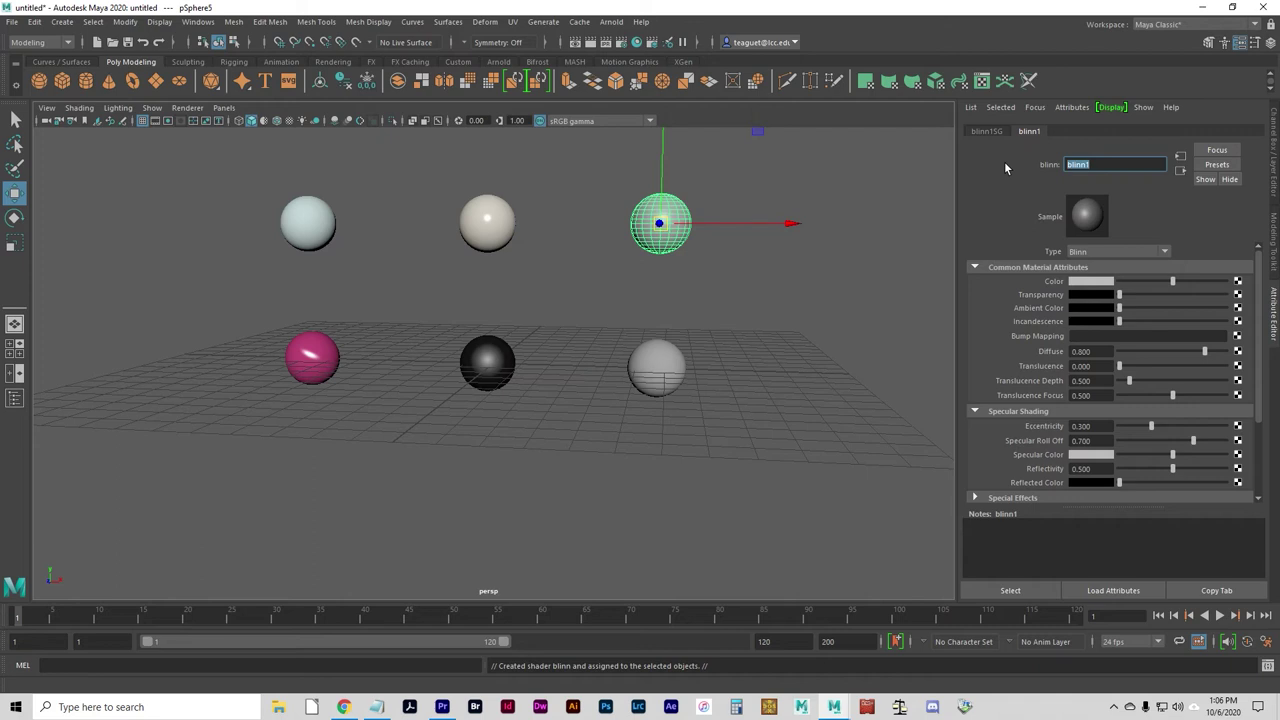
type("gold")
key("Return")
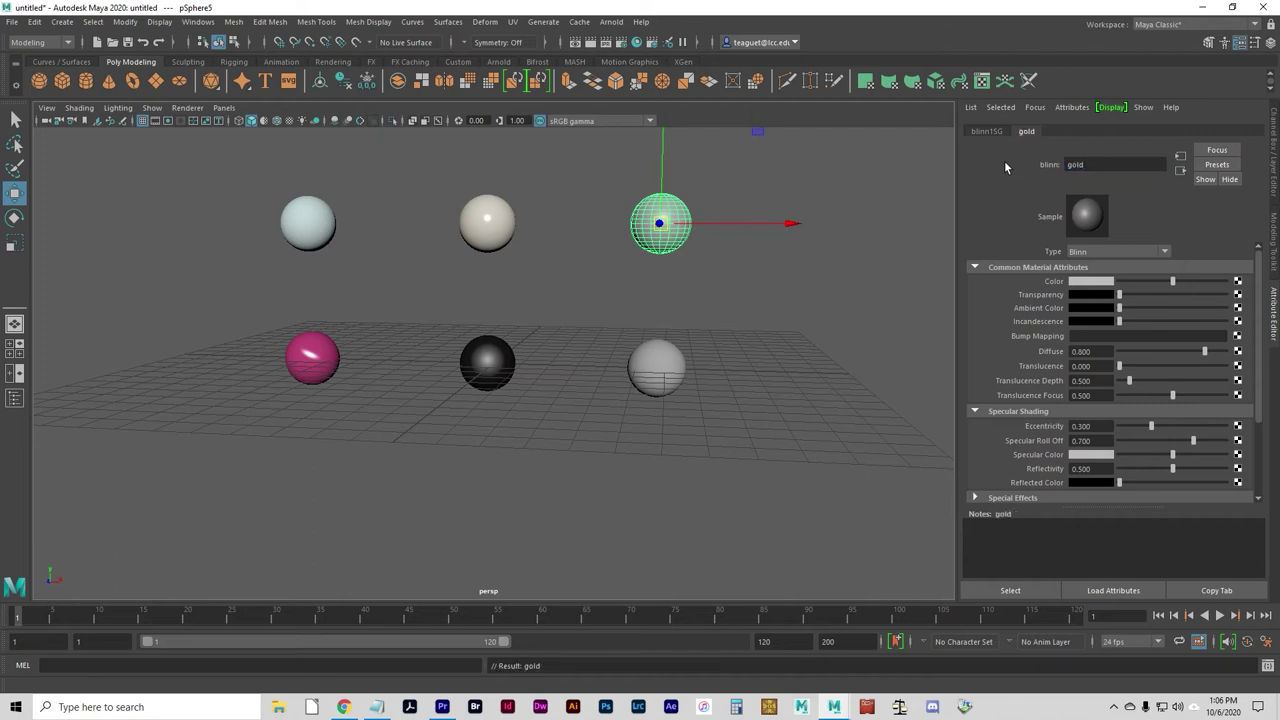
Set the gold material's Color to a warm golden-yellow hue.
left_click(1084, 281)
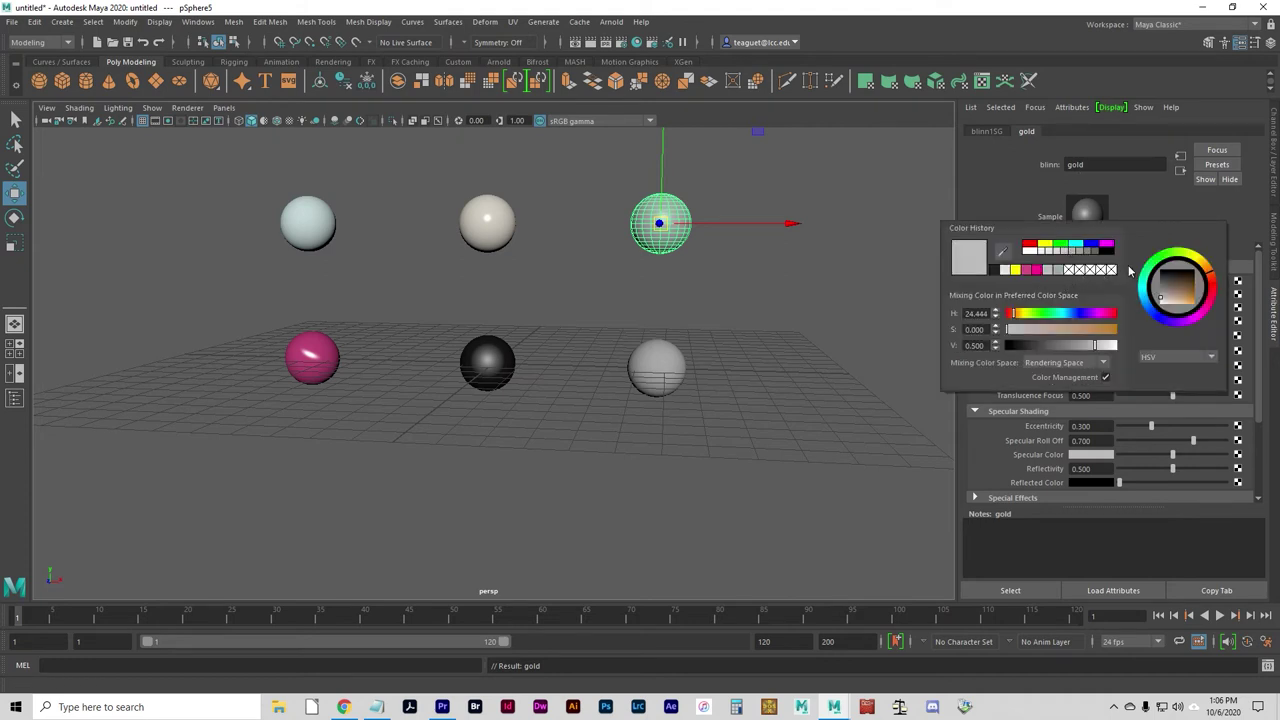
left_click(1016, 270)
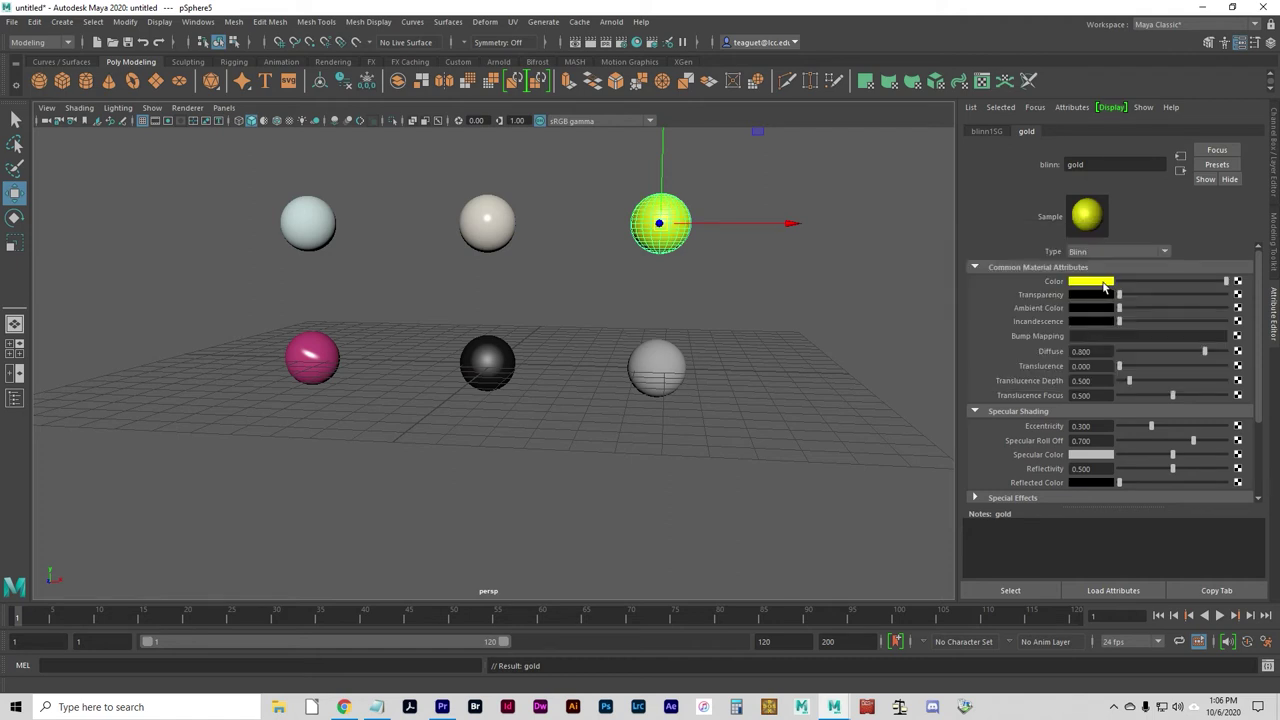
left_click(1103, 283)
left_click(1257, 276)
mouse_move(1257, 276)
left_mouse_down()
mouse_move(1241, 309)
mouse_move(1253, 323)
left_mouse_up()
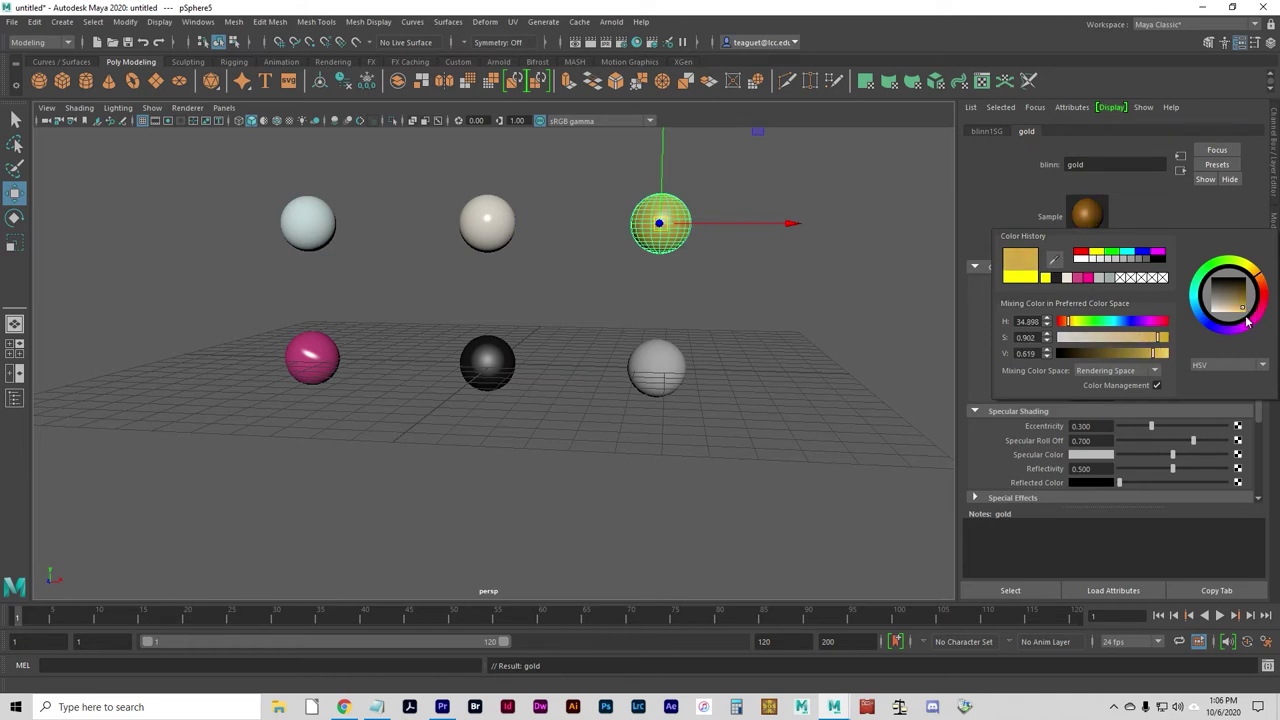
mouse_move(1245, 314)
left_mouse_down()
mouse_move(1253, 263)
mouse_move(1193, 277)
mouse_move(1250, 300)
mouse_move(1248, 318)
mouse_move(1222, 300)
mouse_move(1242, 312)
left_mouse_up()
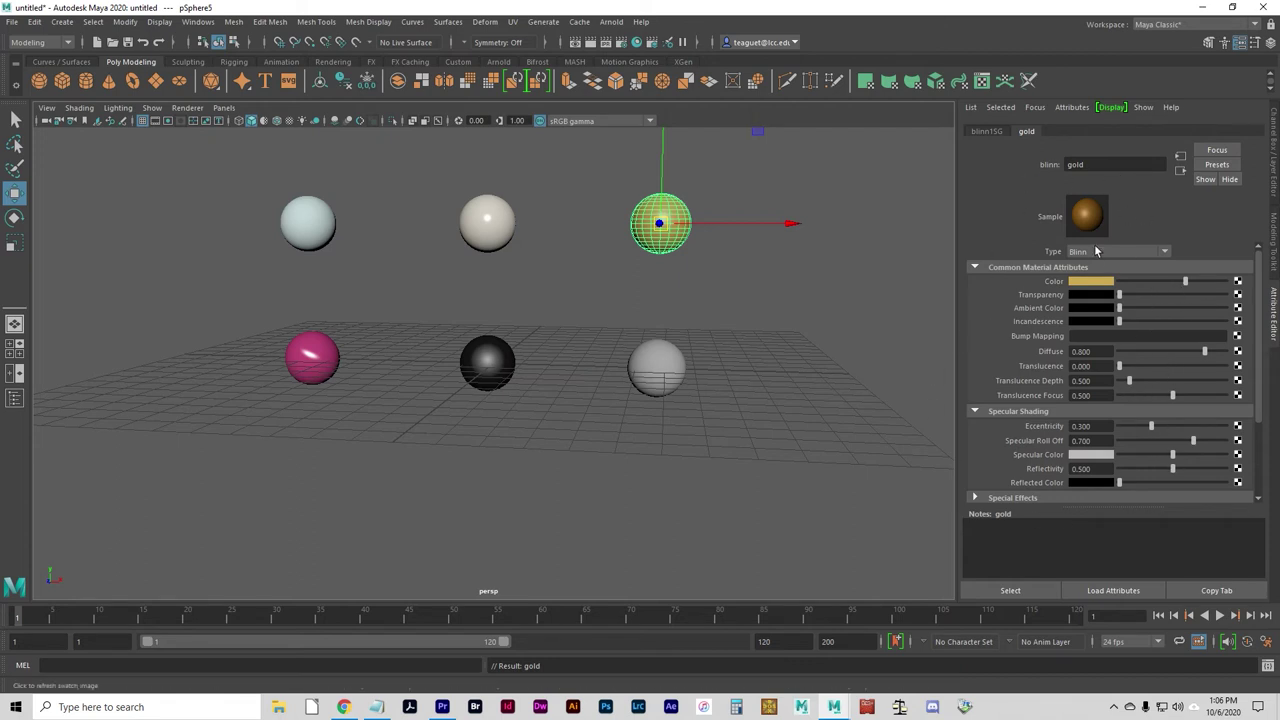
Set the gold Blinn's Eccentricity to 0.291 and its Specular Color to yellow.
left_click_drag(1157, 425, 1143, 425)
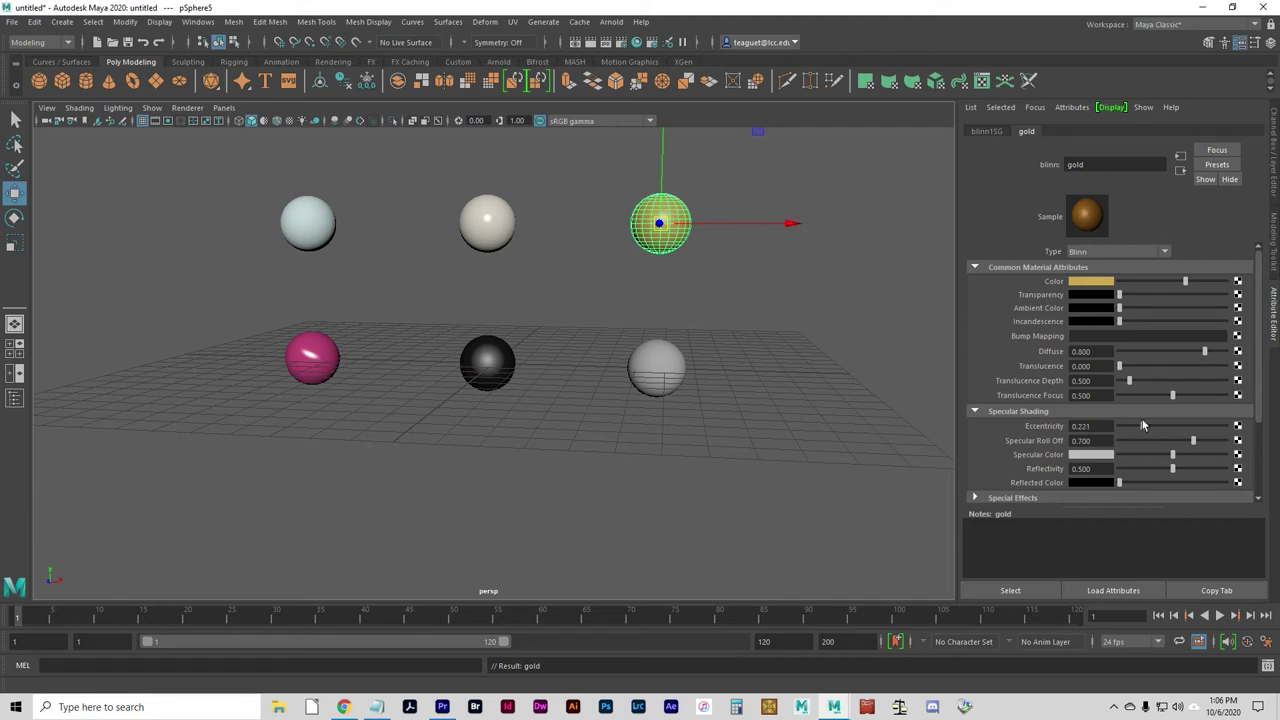
left_click(1088, 217)
left_click_drag(1143, 428, 1150, 427)
left_click(1089, 222)
left_click_drag(1152, 428, 1149, 426)
left_click(1100, 456)
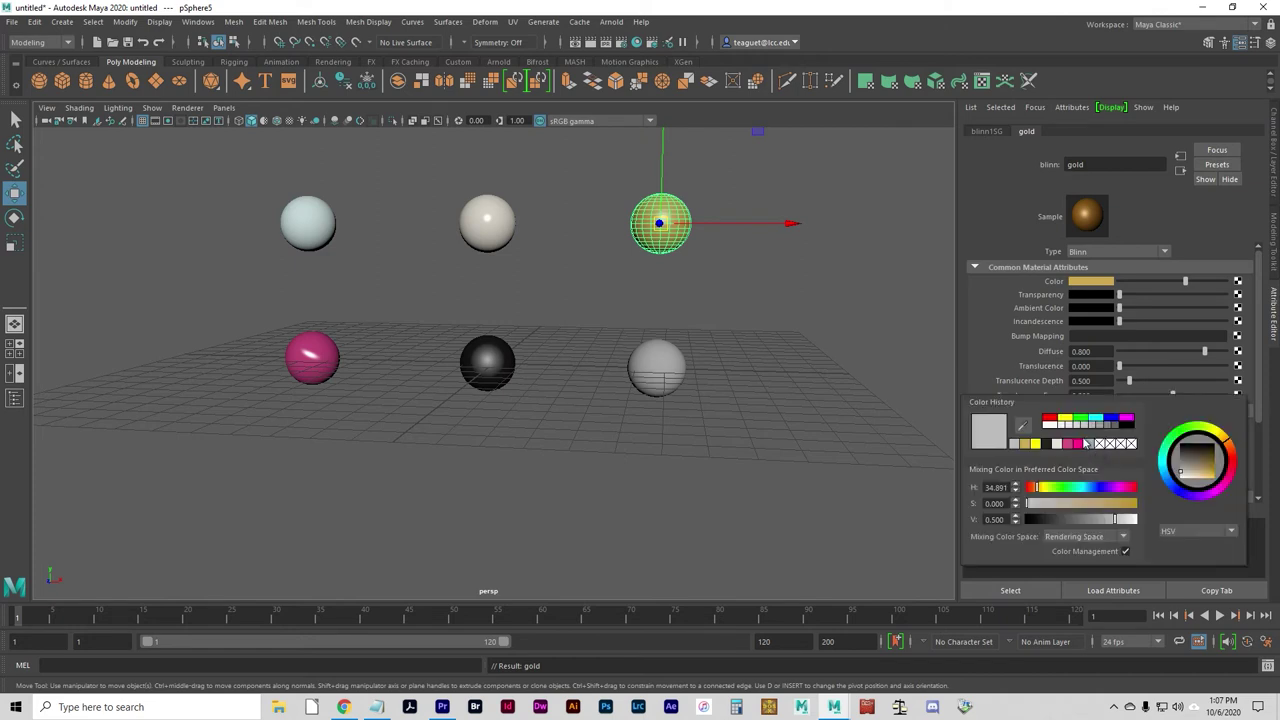
left_click(1036, 446)
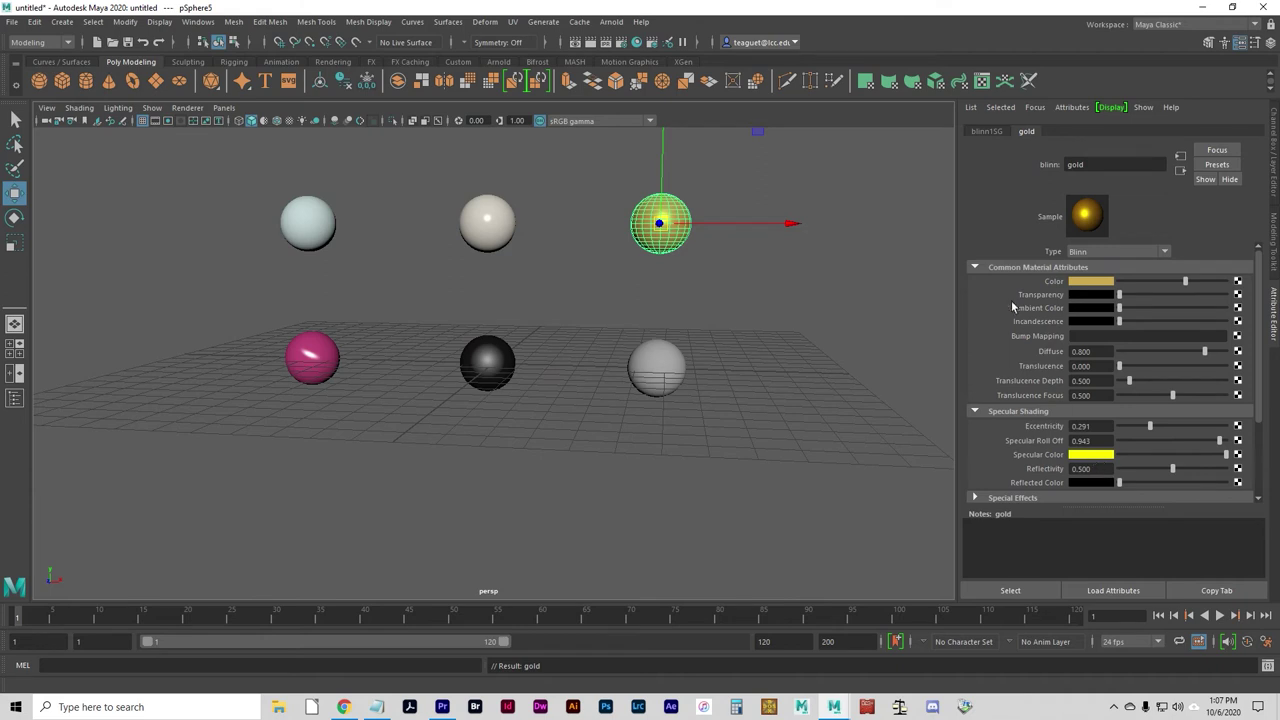
Lower the gold material's Reflectivity to about 0.696.
left_click(731, 302)
left_click(678, 237)
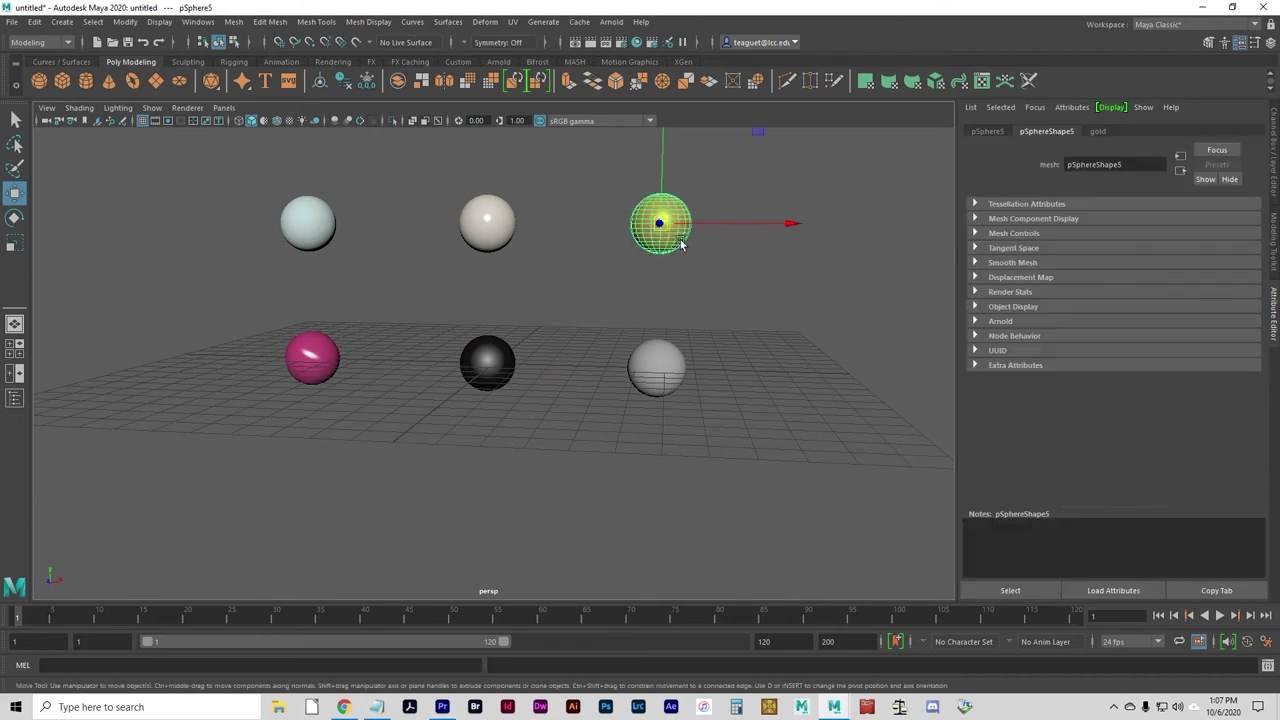
left_click(1097, 131)
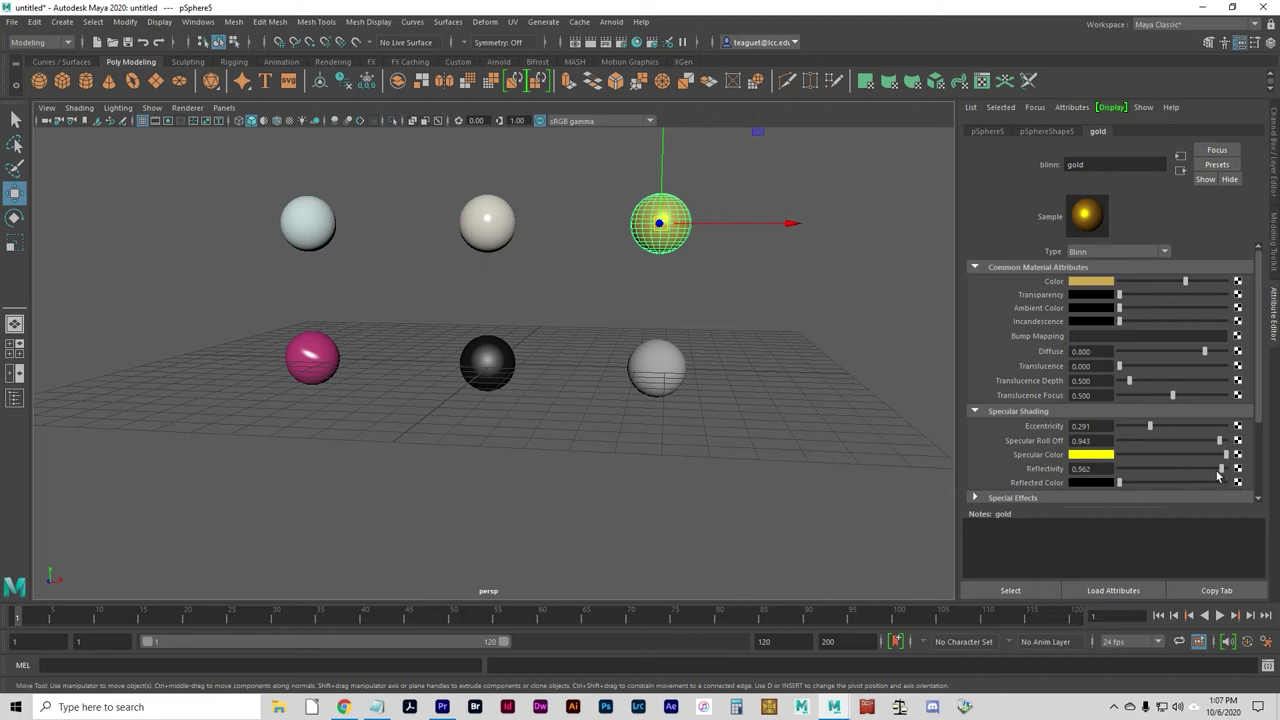
left_click_drag(1219, 476, 1218, 476)
left_click_drag(1200, 470, 1193, 474)
left_click(715, 400)
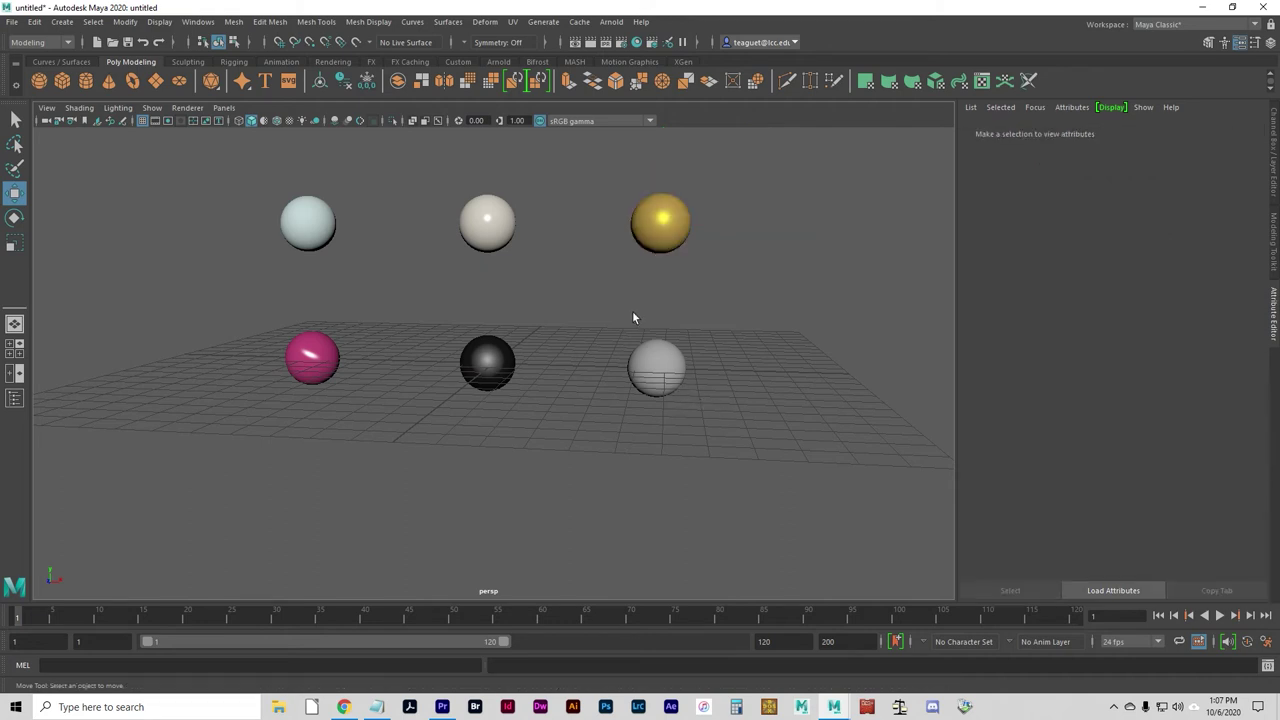
Assign a new Ramp Shader material to the bottom-right grey sphere.
left_click(663, 355)
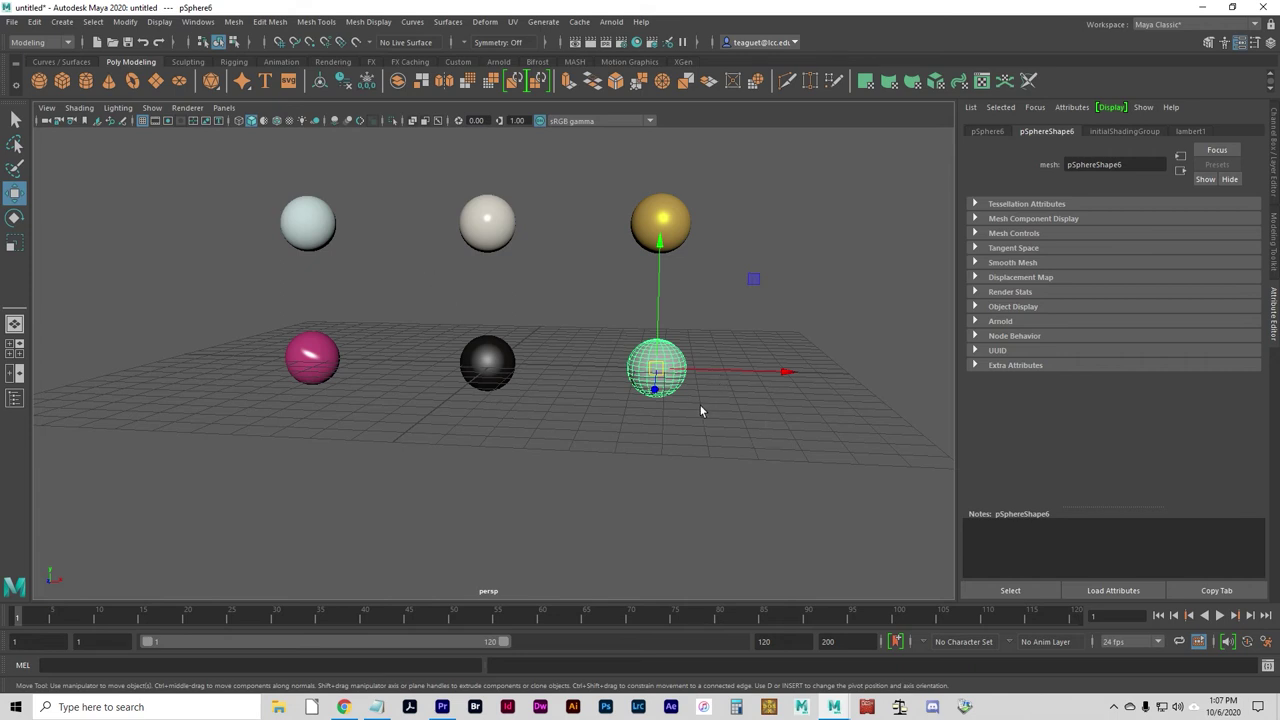
right_click(638, 364)
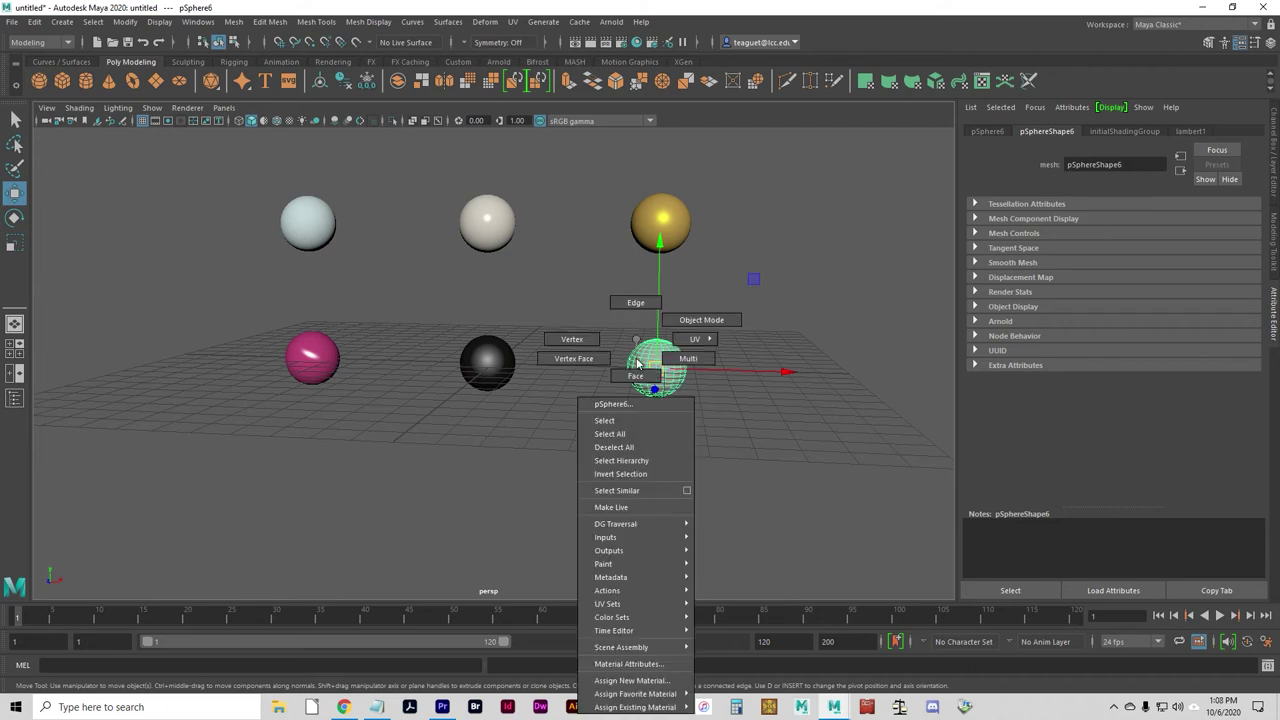
left_click(635, 680)
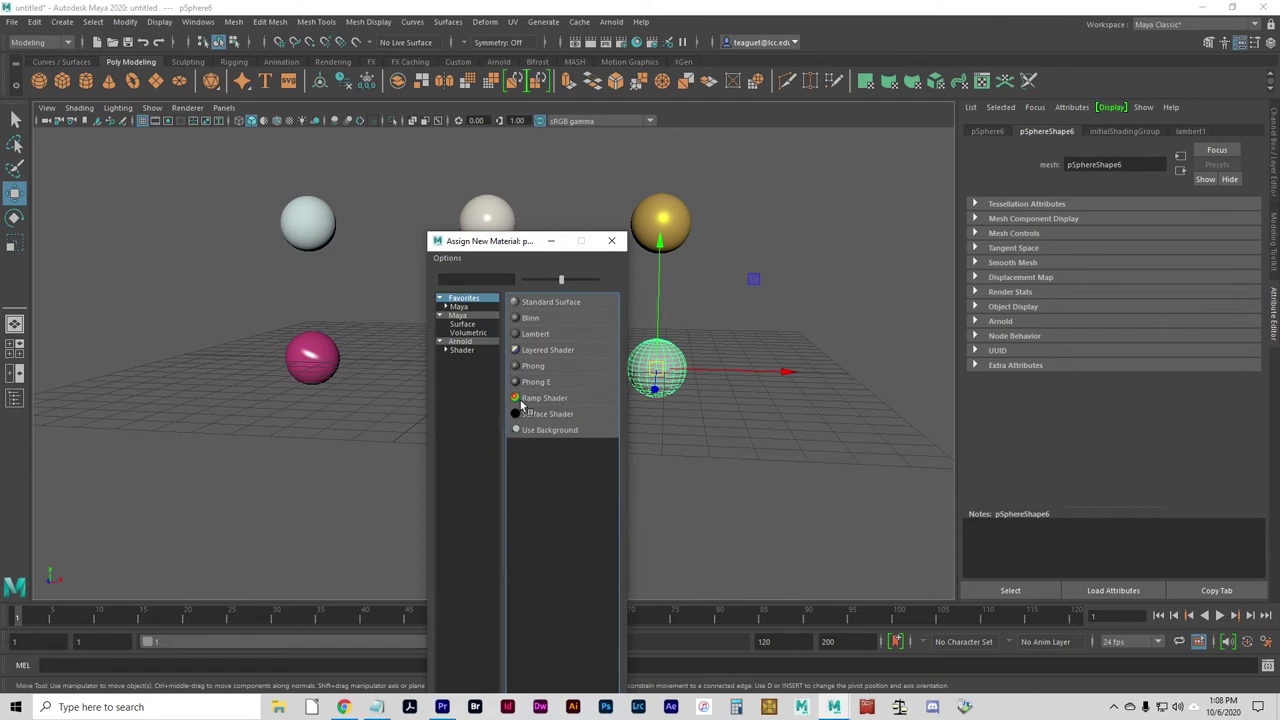
left_click(521, 398)
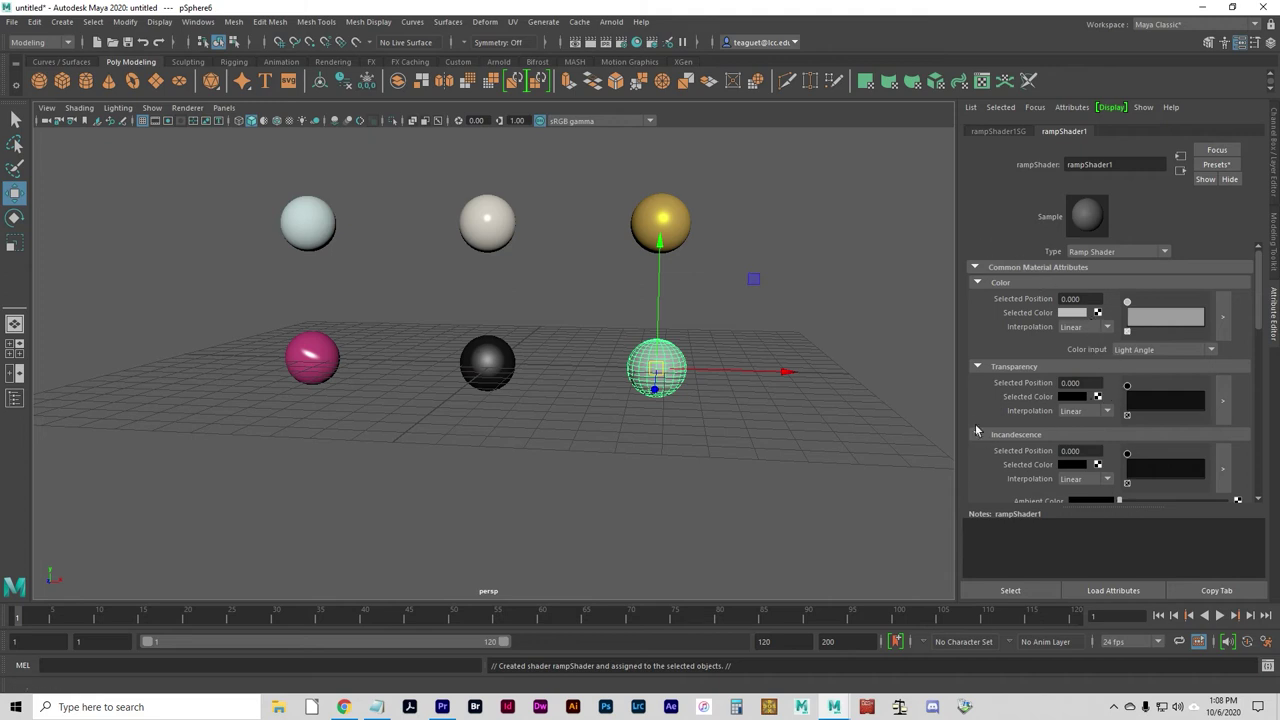
Scroll through rampShader1's Color, Transparency and Incandescence ramp attributes.
scroll(1049, 358, "down", 5)
scroll(1049, 358, "down", 3)
scroll(1050, 359, "up", 8)
scroll(1008, 358, "down", 4)
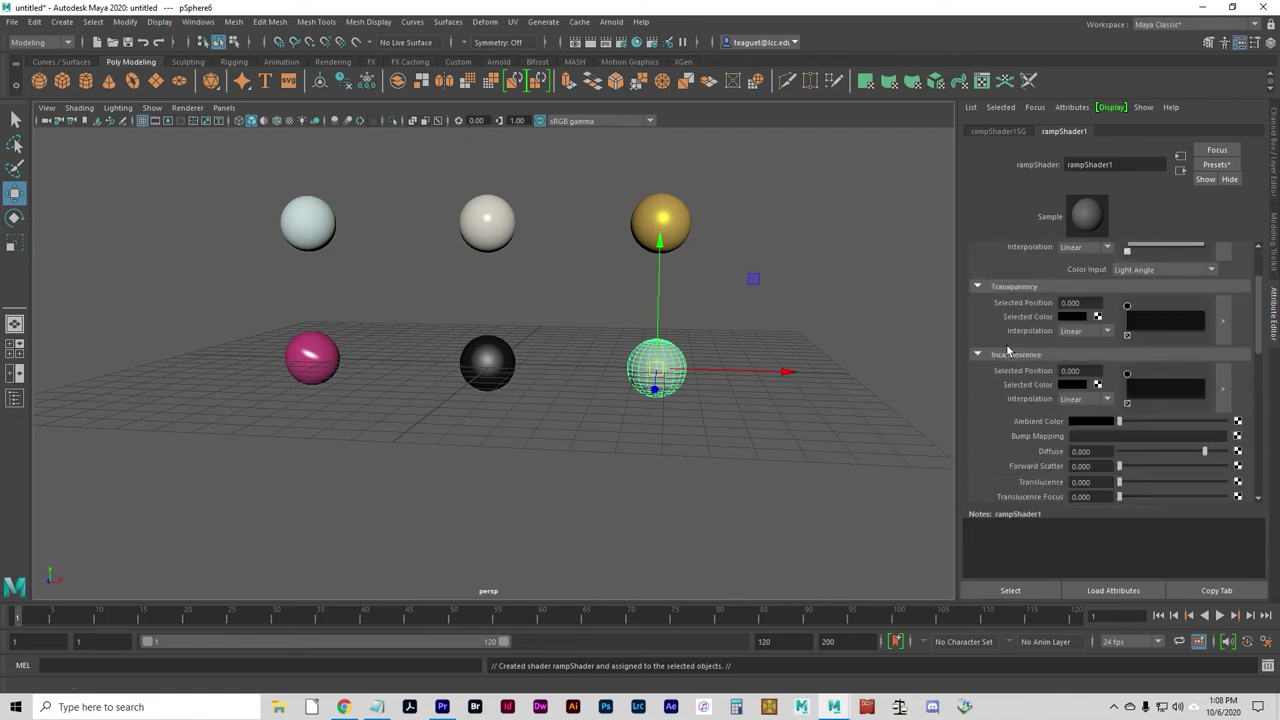
scroll(1025, 349, "down", 3)
scroll(1001, 349, "up", 4)
scroll(1001, 349, "down", 4)
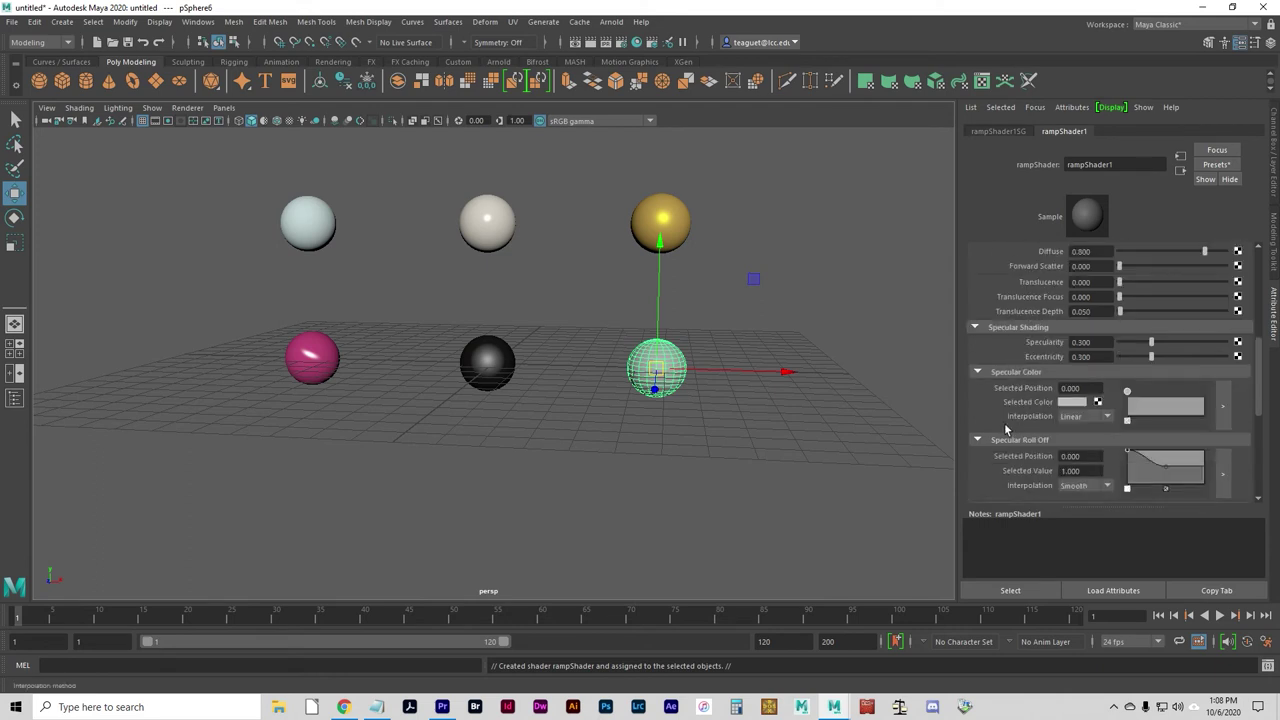
scroll(1005, 428, "down", 3)
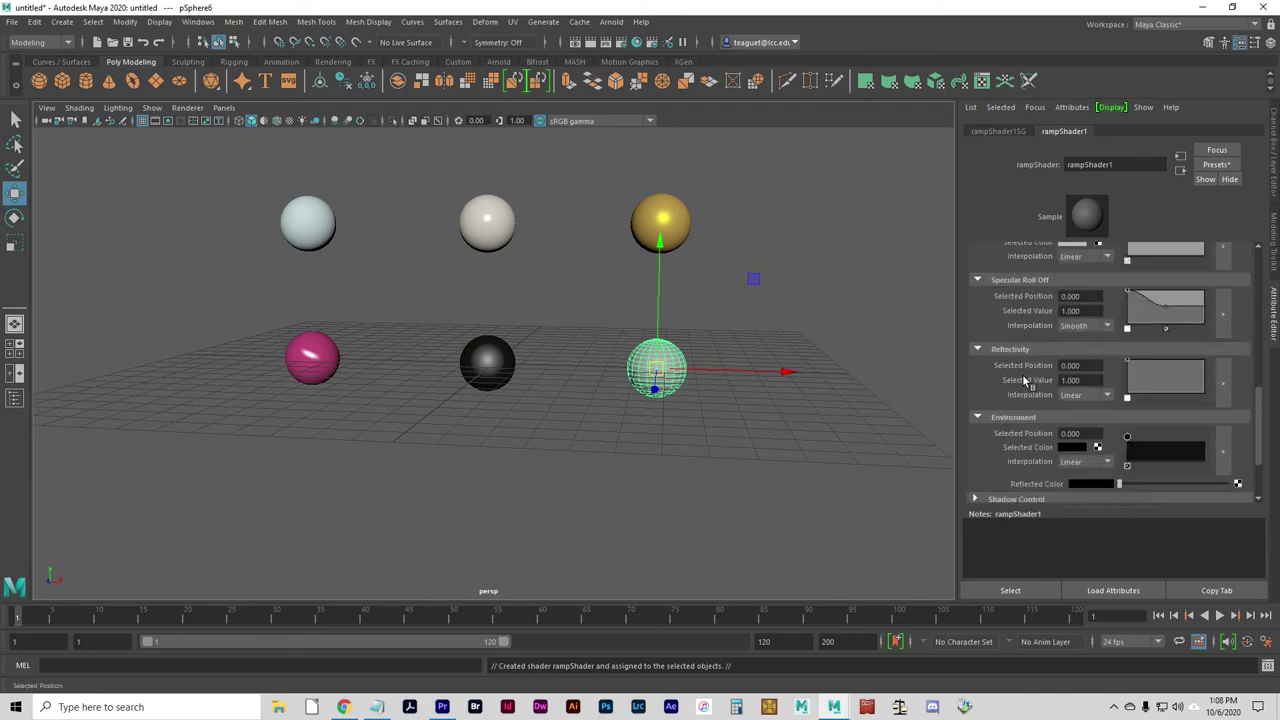
scroll(1024, 382, "down", 3)
scroll(1020, 364, "up", 5)
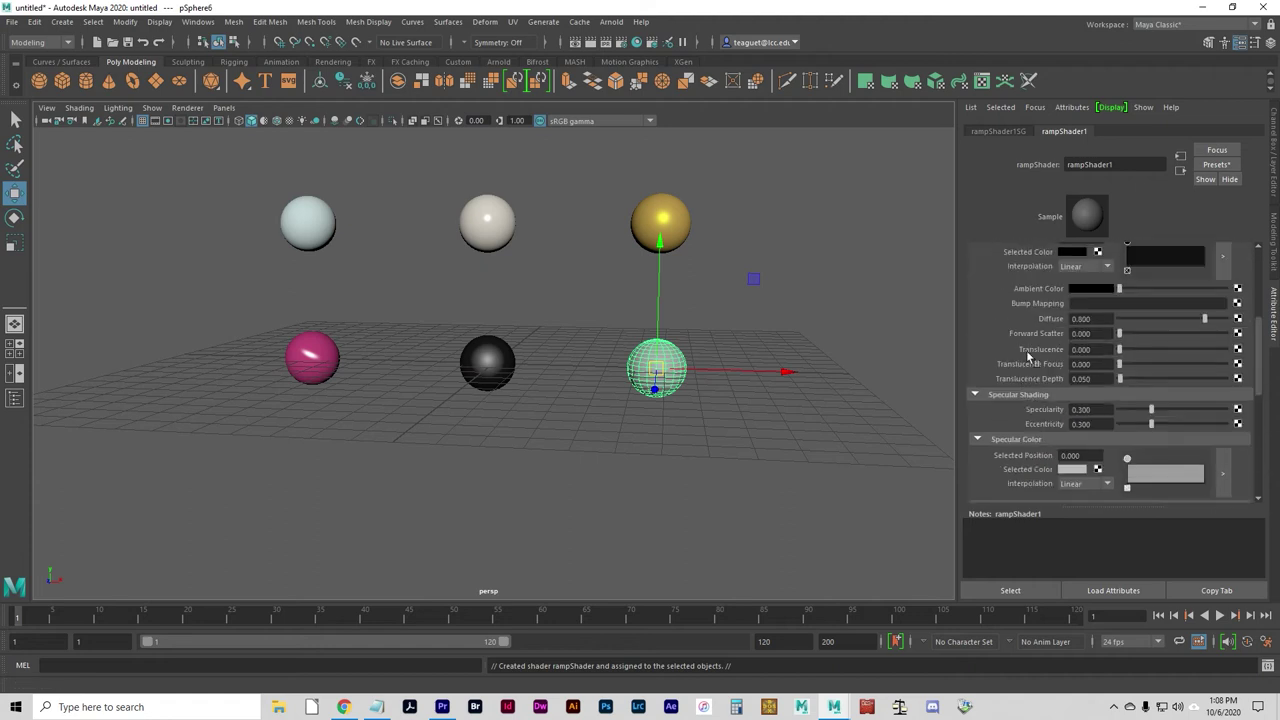
scroll(1025, 366, "up", 2)
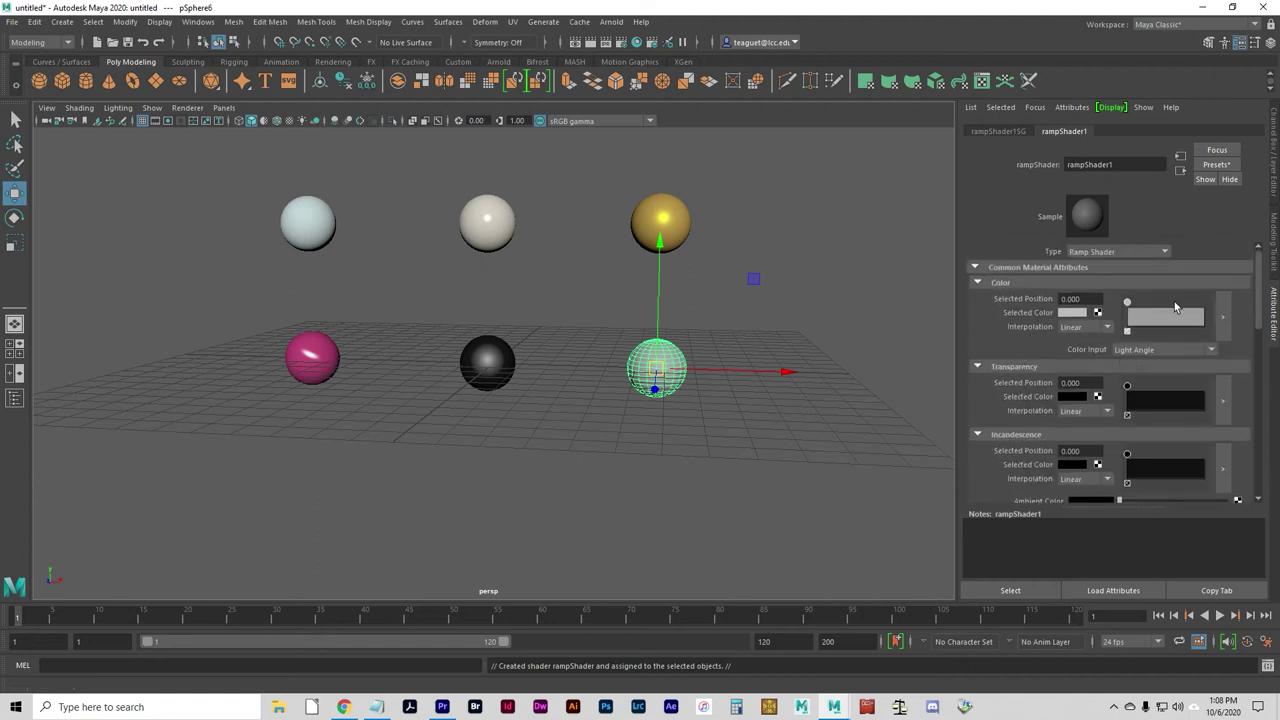
Set the first colour entry of rampShader1's Color ramp to red.
left_click(1079, 313)
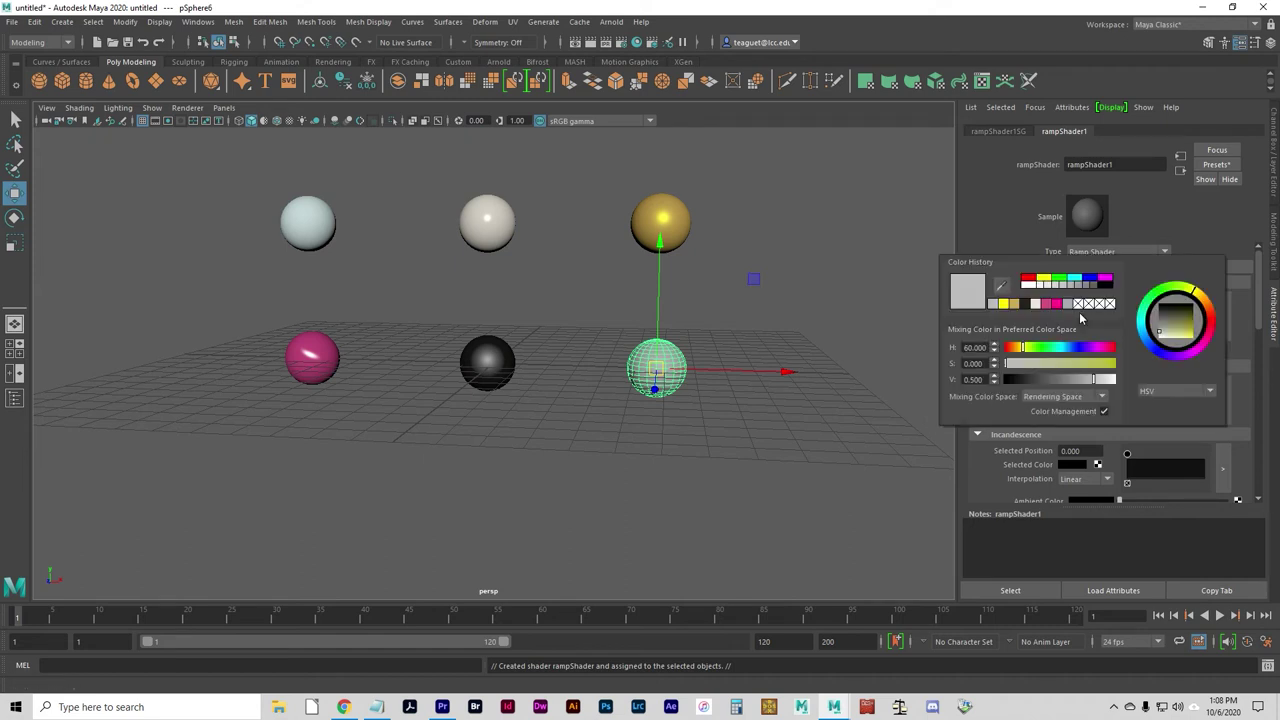
left_click(1029, 280)
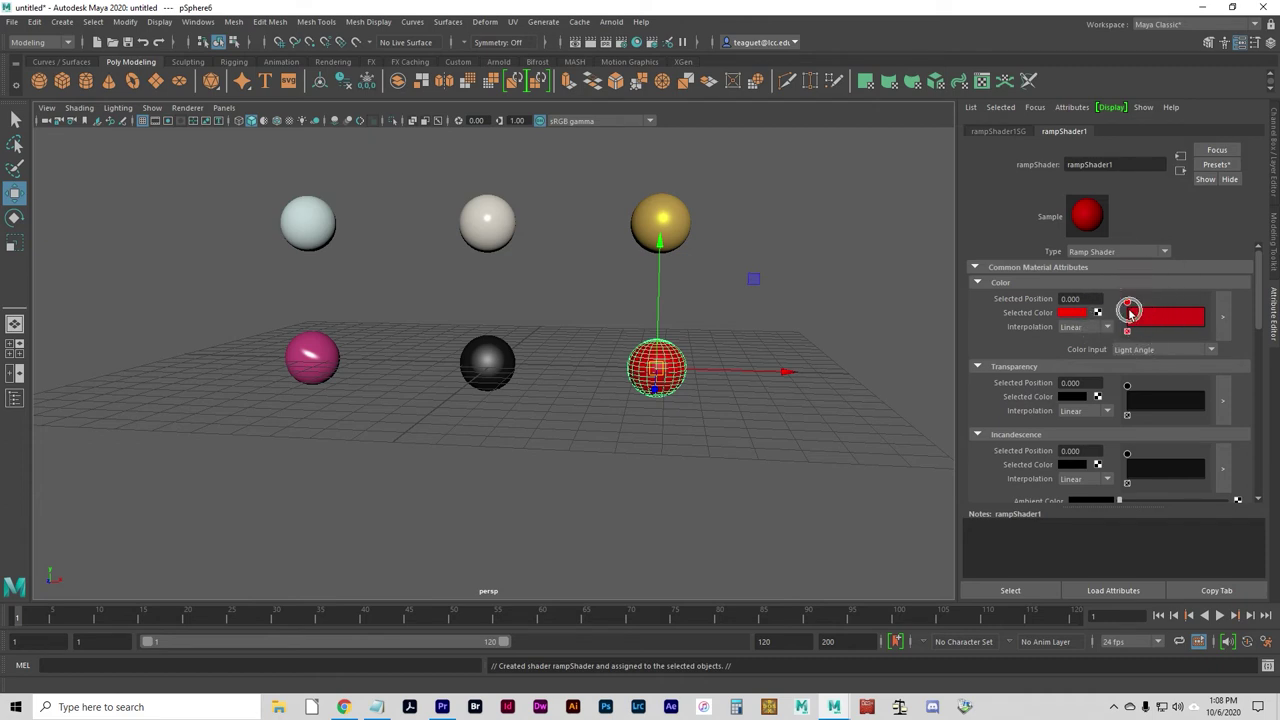
left_click(1127, 302)
Add a green colour entry at position 0.452 on the ramp.
left_click(1161, 325)
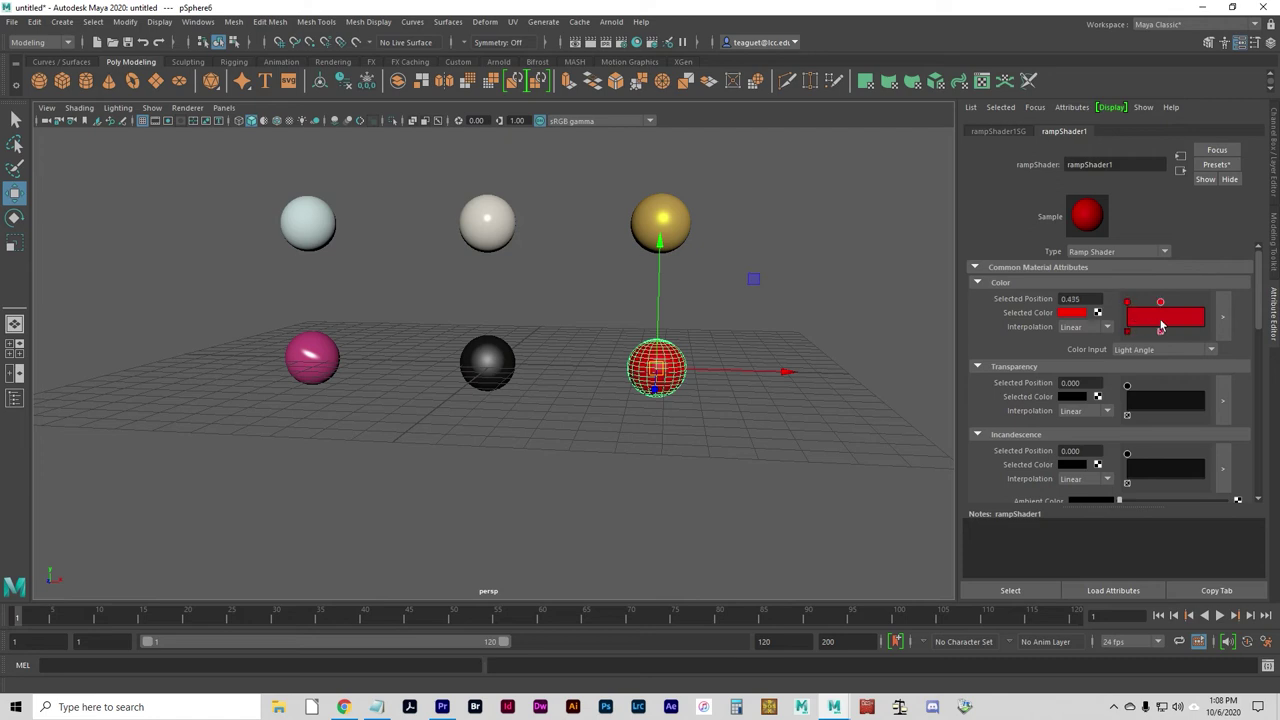
left_click(1159, 316)
left_click_drag(1159, 303, 1162, 305)
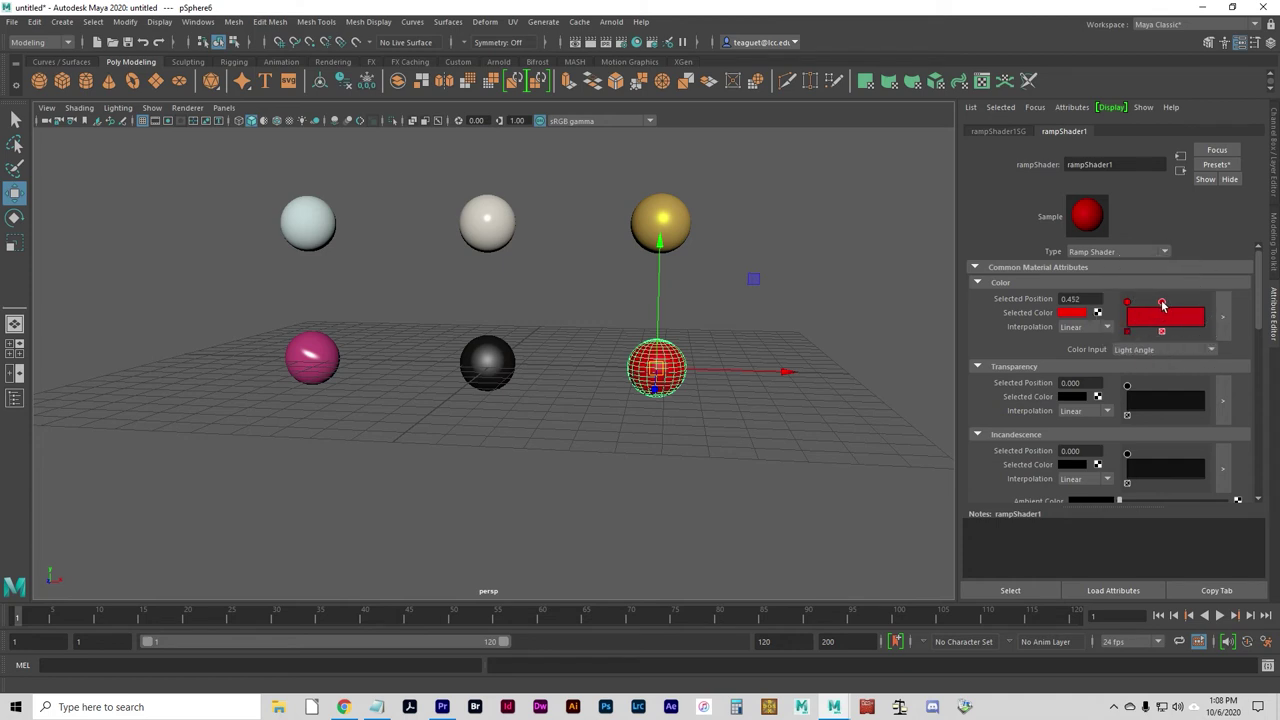
left_click(1073, 312)
left_click(1058, 284)
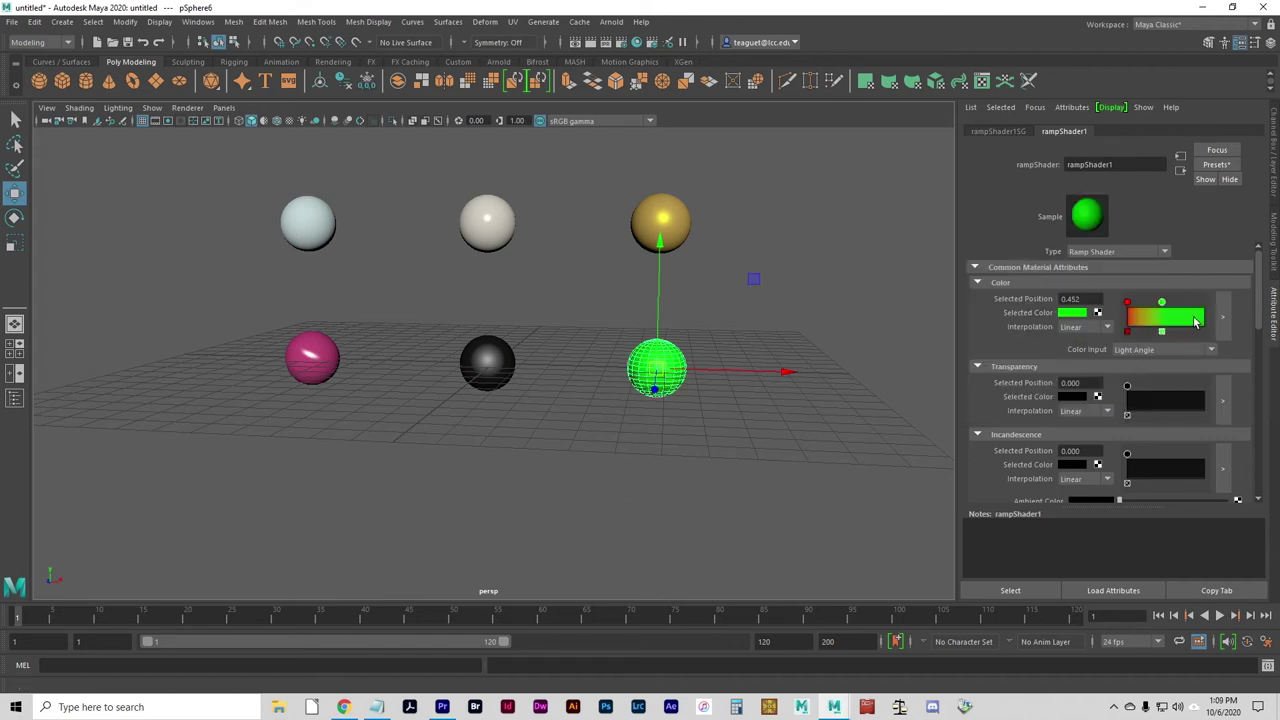
Add a blue entry at 0.939 near the ramp's end and preview the gradient on the sphere.
left_click(1199, 320)
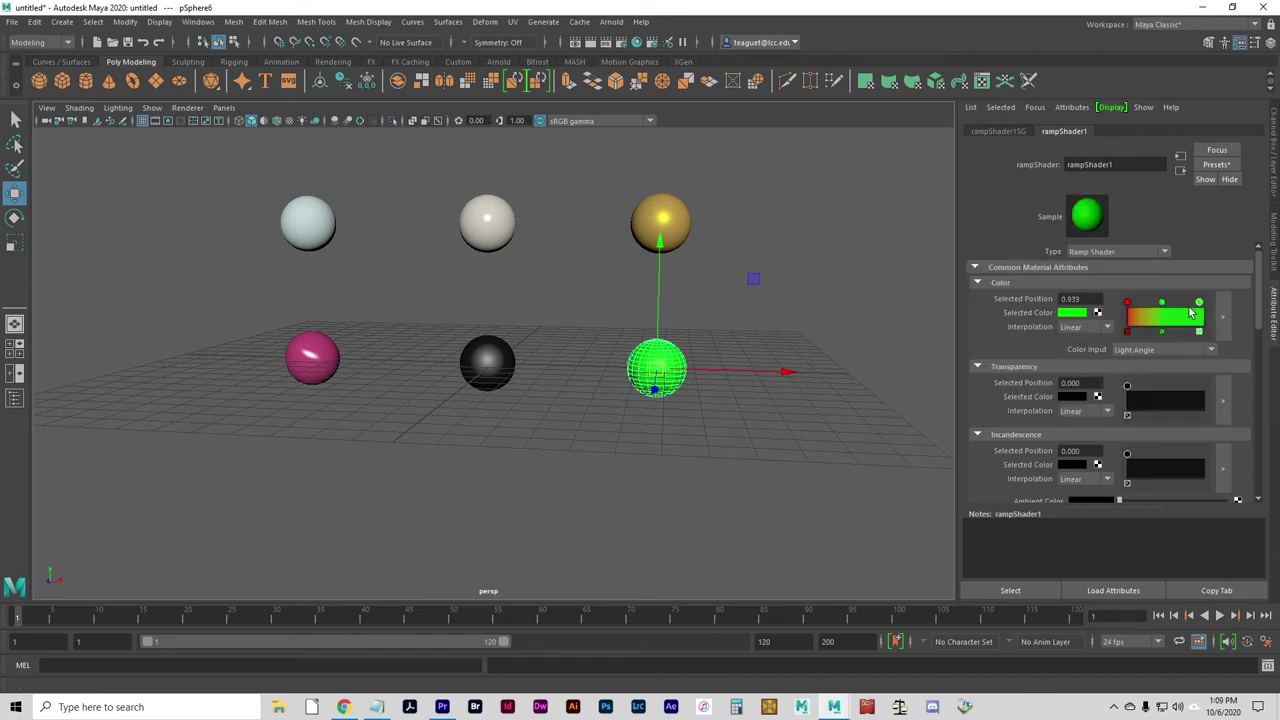
left_click(1071, 314)
left_click(1085, 285)
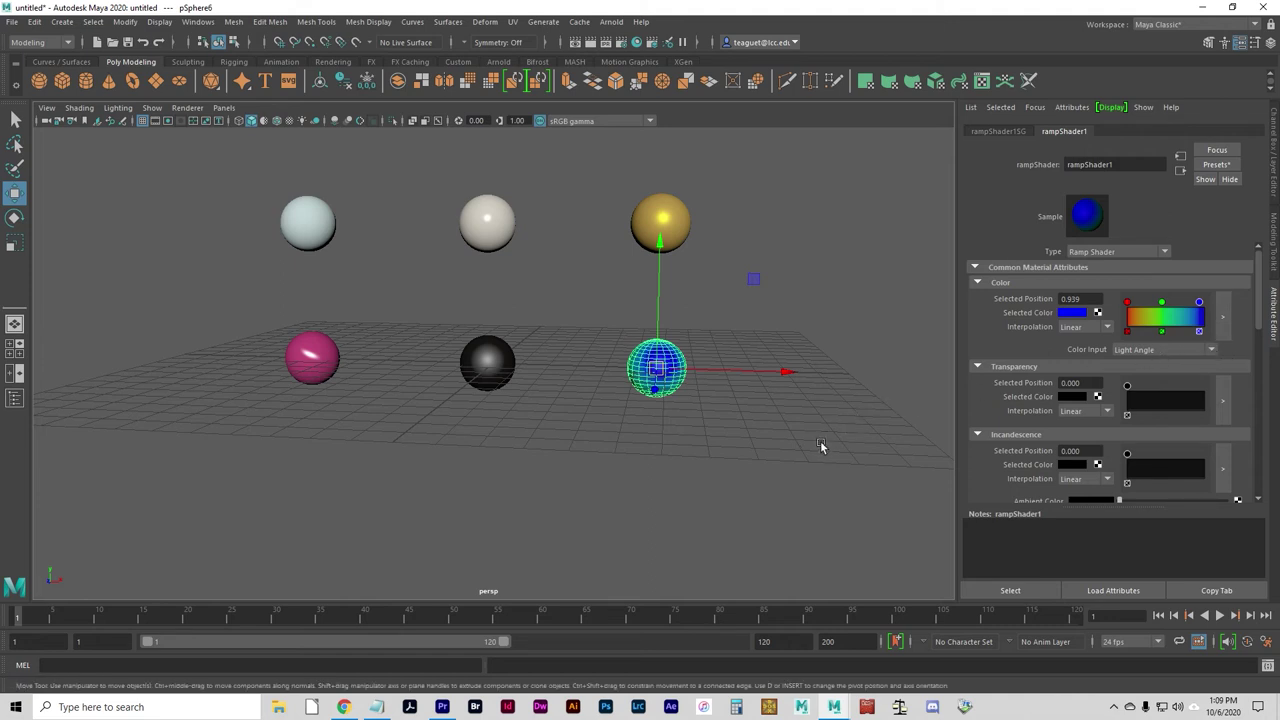
left_click(736, 436)
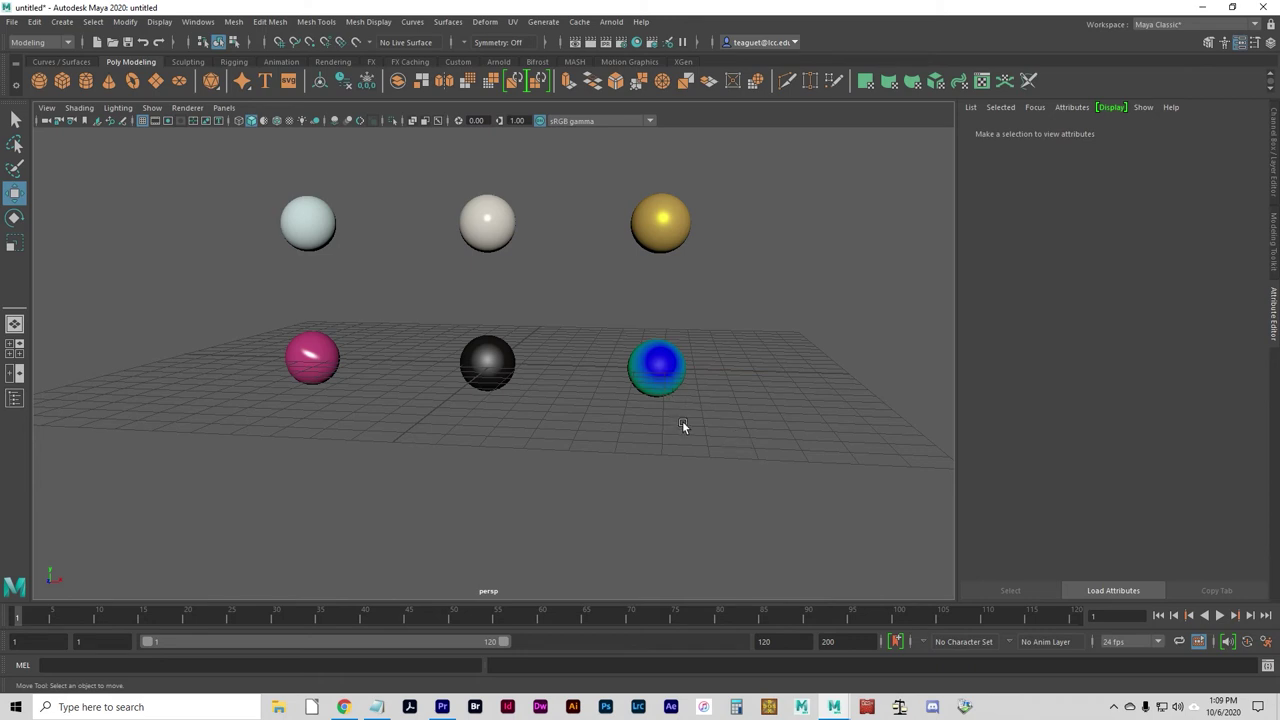
left_click(659, 372)
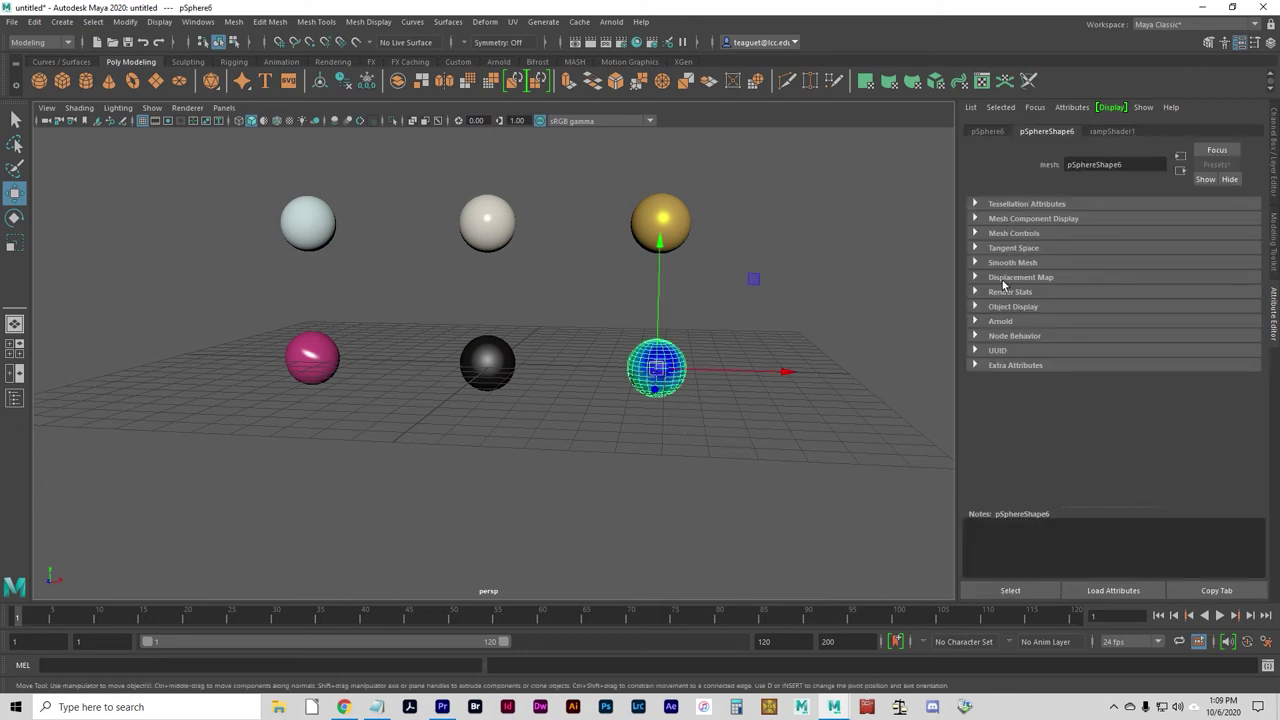
Open the Hypershade and arrange it beside the scene view of the spheres.
left_click(748, 328)
left_click(205, 23)
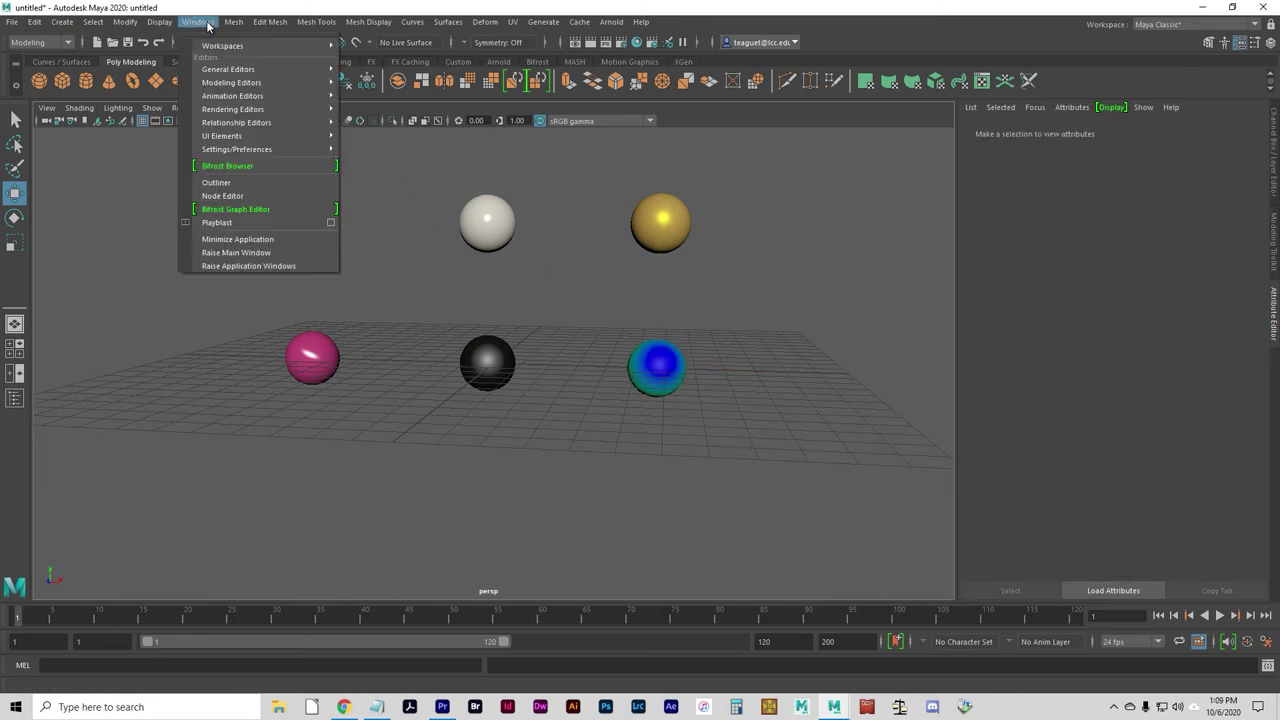
mouse_move(270, 96)
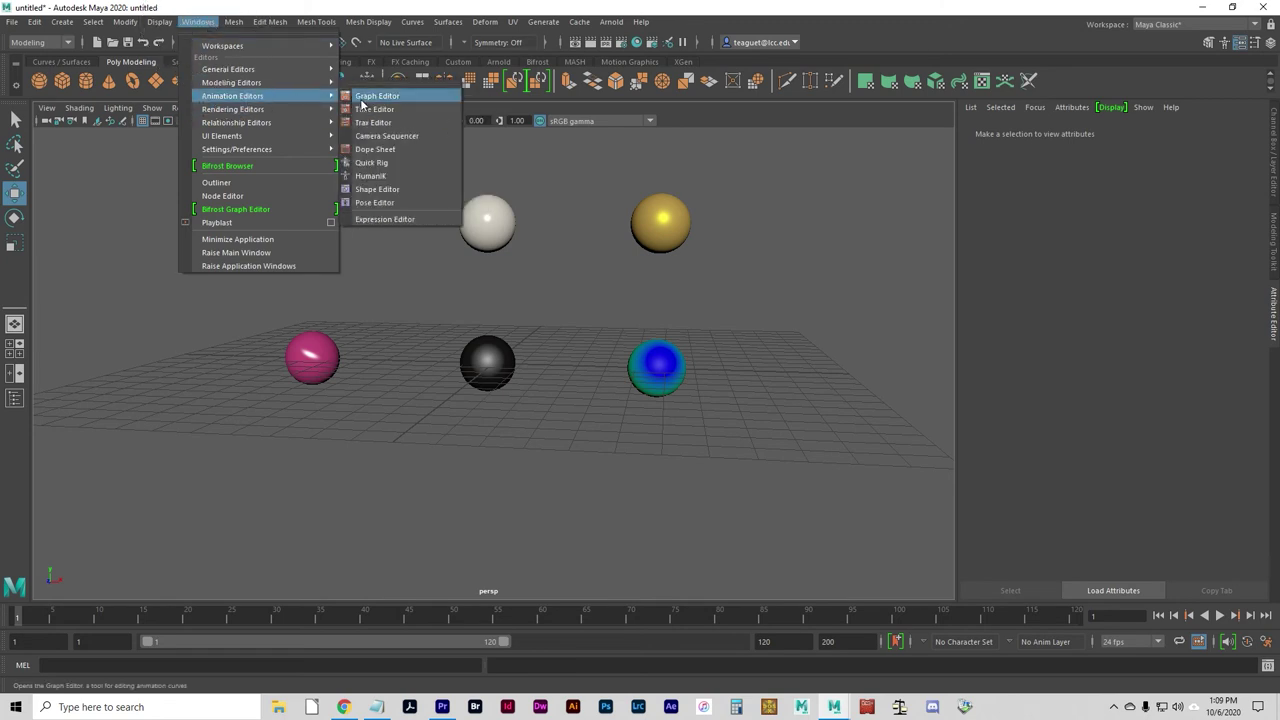
left_click(368, 124)
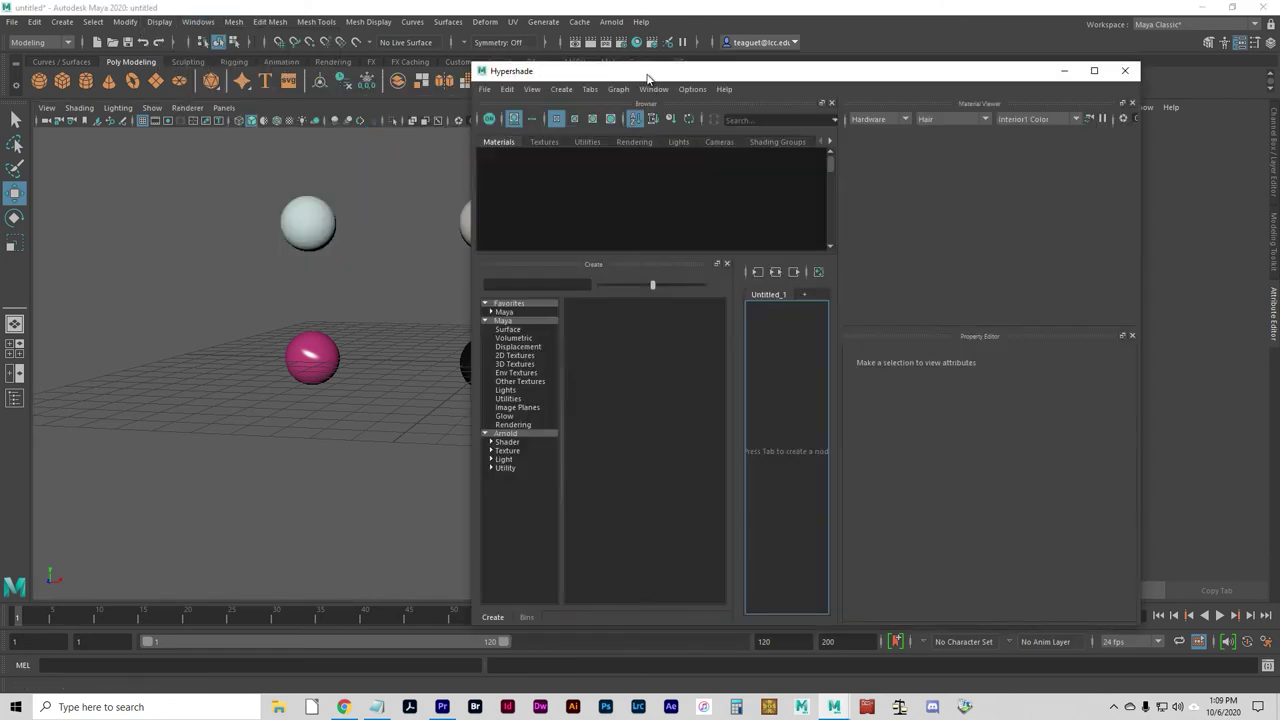
left_click_drag(636, 78, 907, 80)
middle_click_drag(560, 330, 346, 393, "alt")
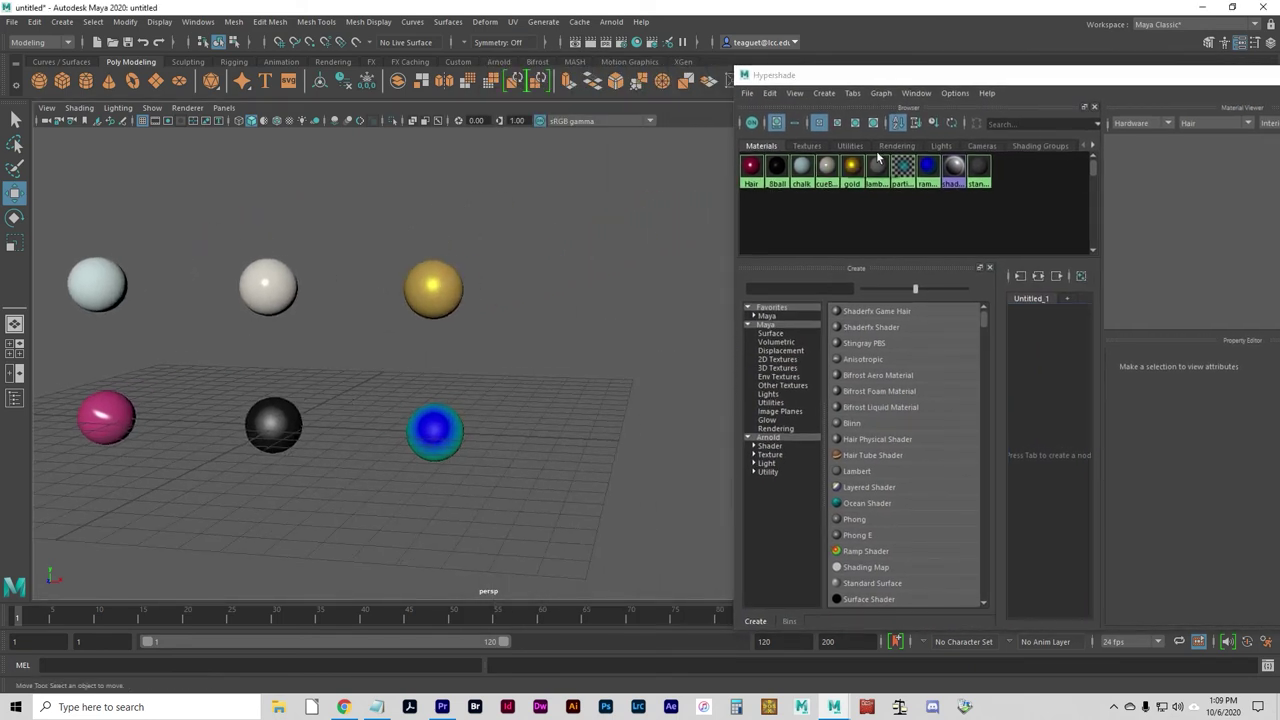
left_click_drag(922, 80, 755, 80)
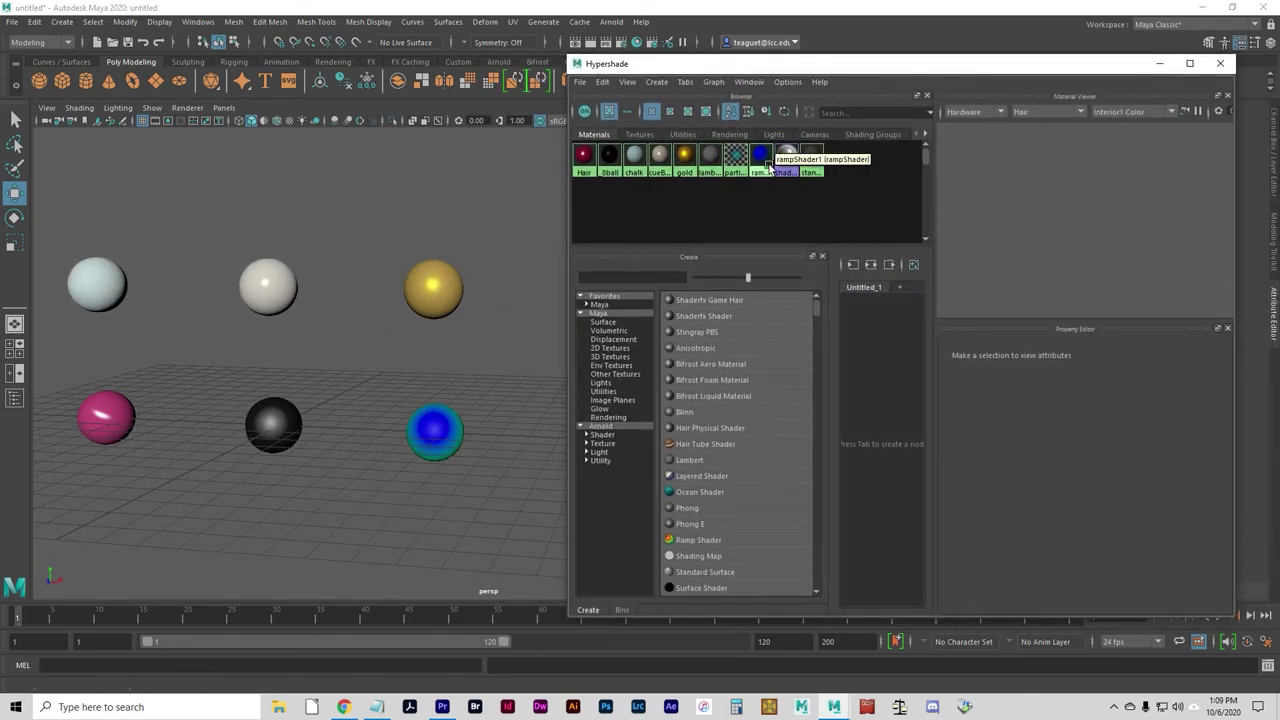
Show rampShader1's properties and preview the material on a Shader Ball.
left_click(764, 160)
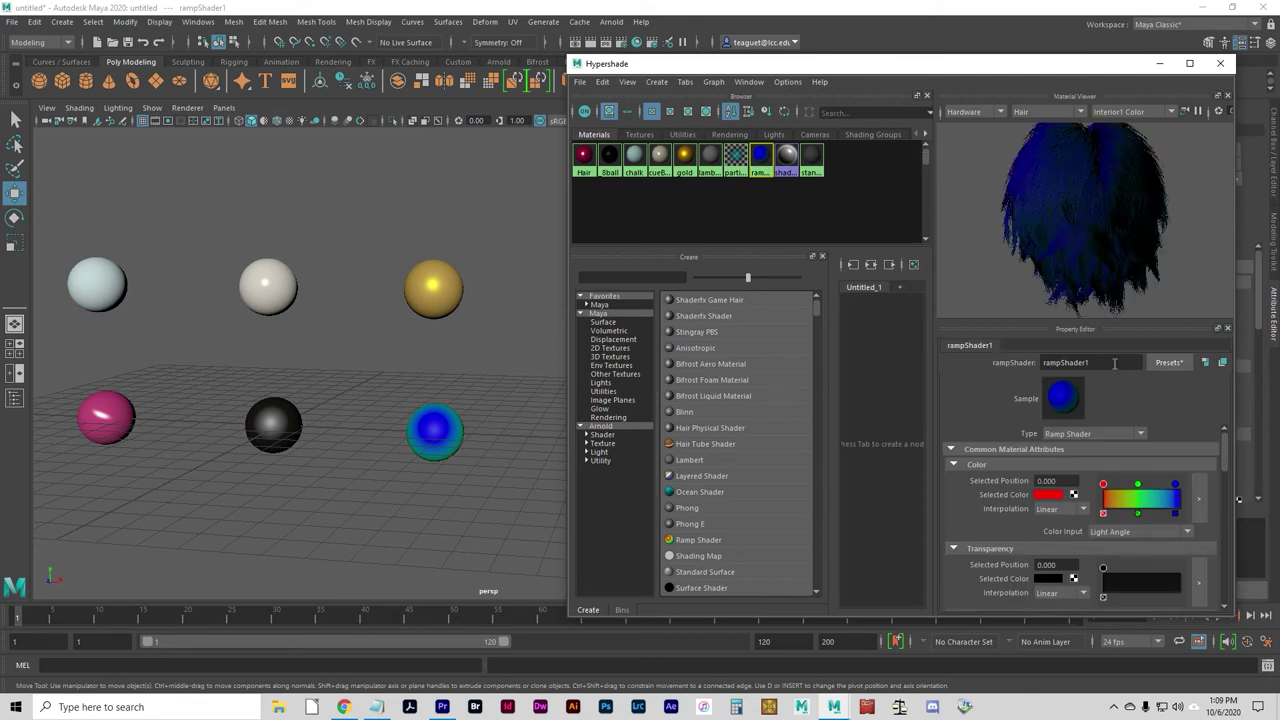
left_click(1142, 113)
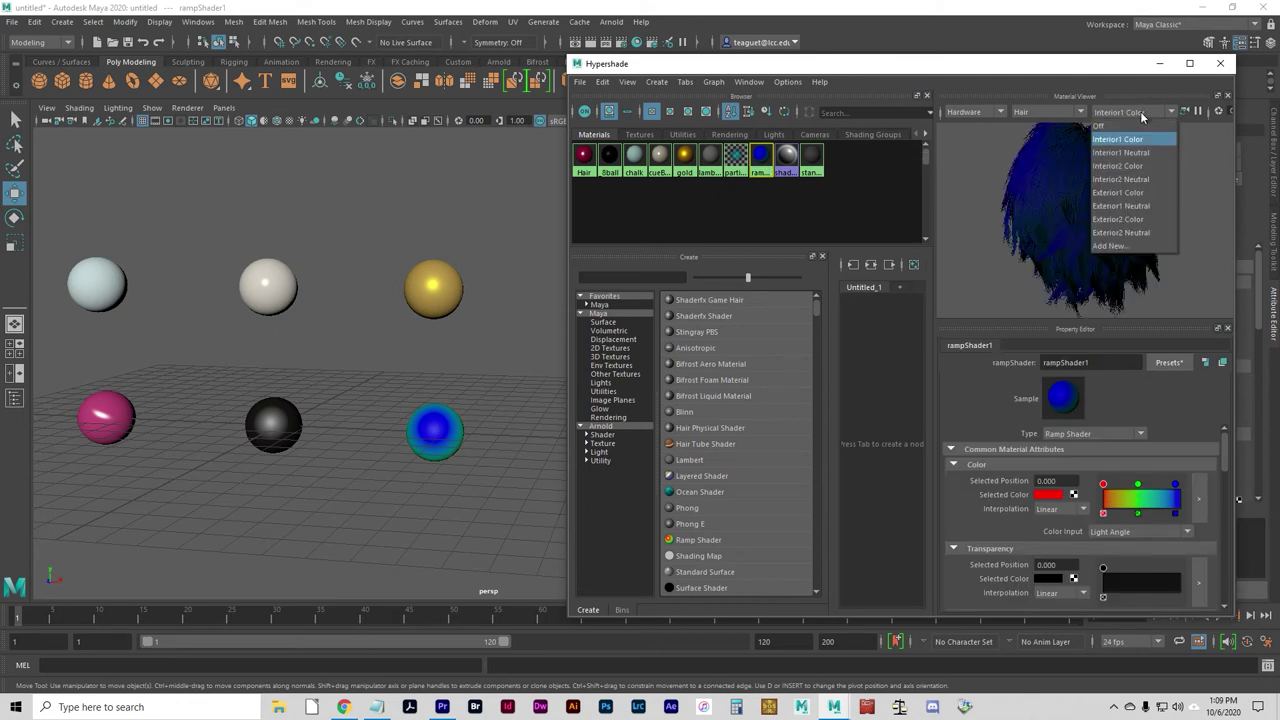
left_click(1064, 114)
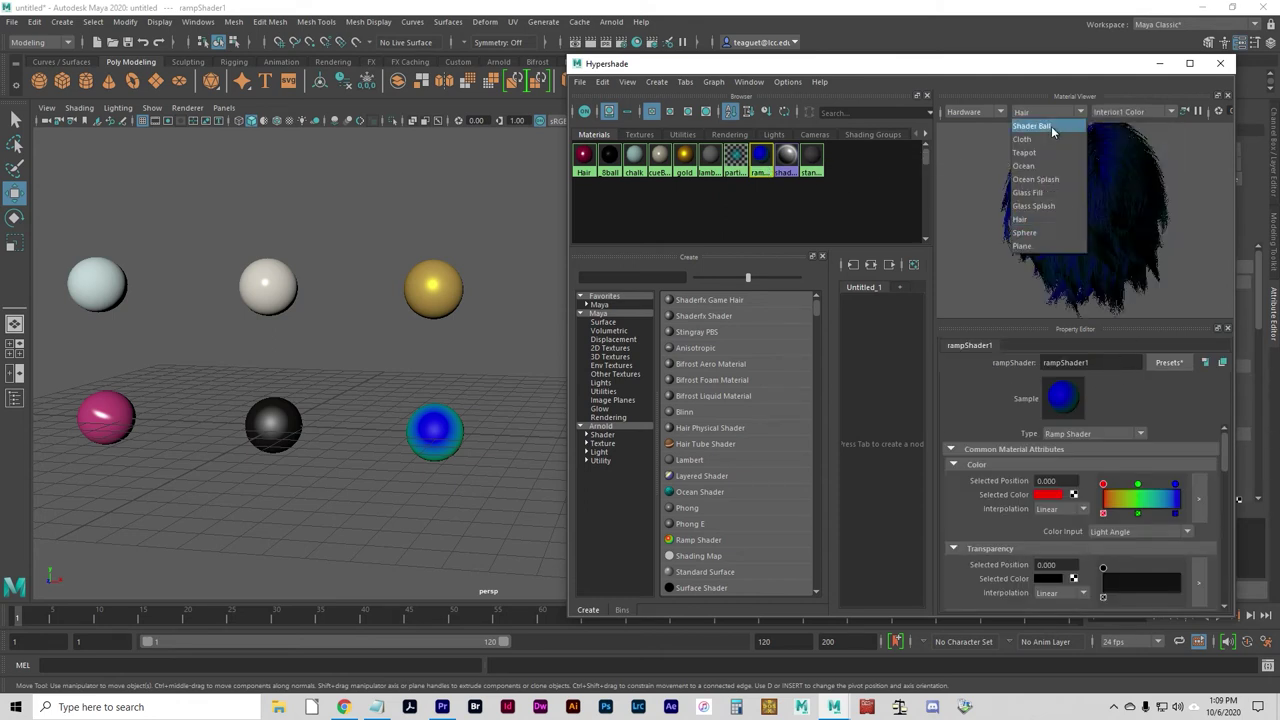
left_click(1050, 128)
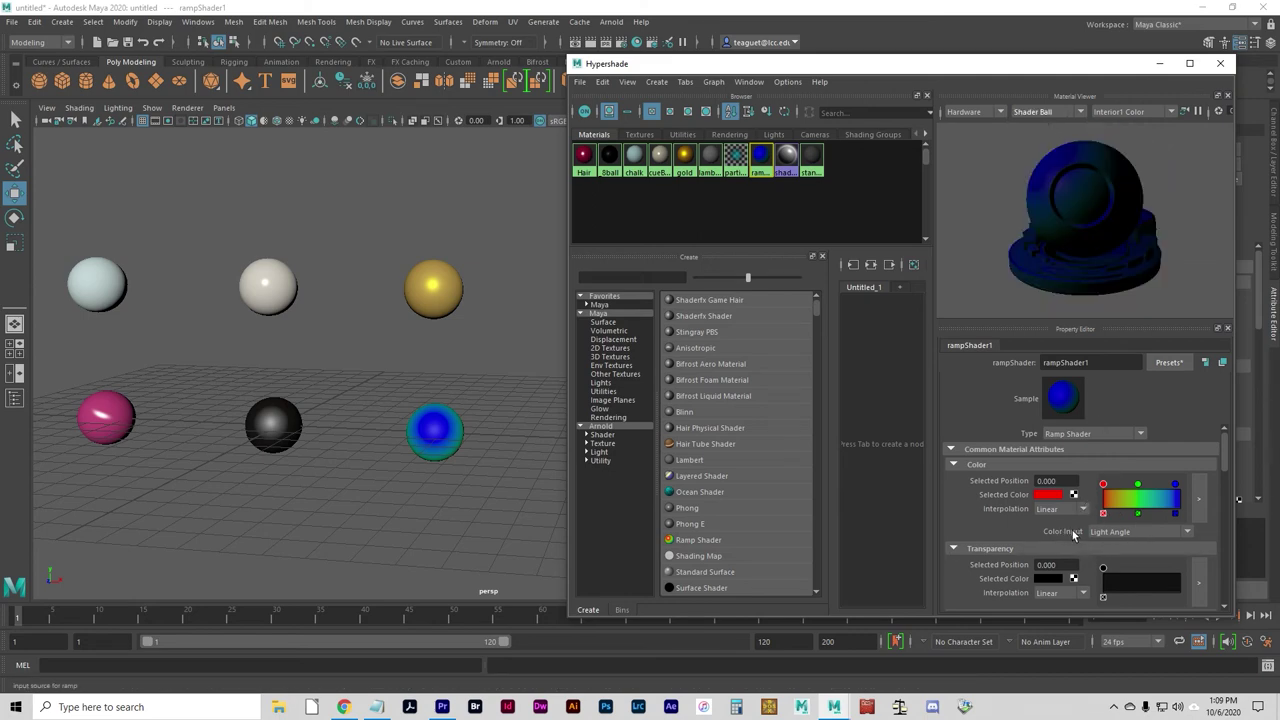
mouse_move(478, 446)
left_mouse_down("alt")
mouse_move(414, 443)
mouse_move(491, 451)
left_mouse_up("alt")
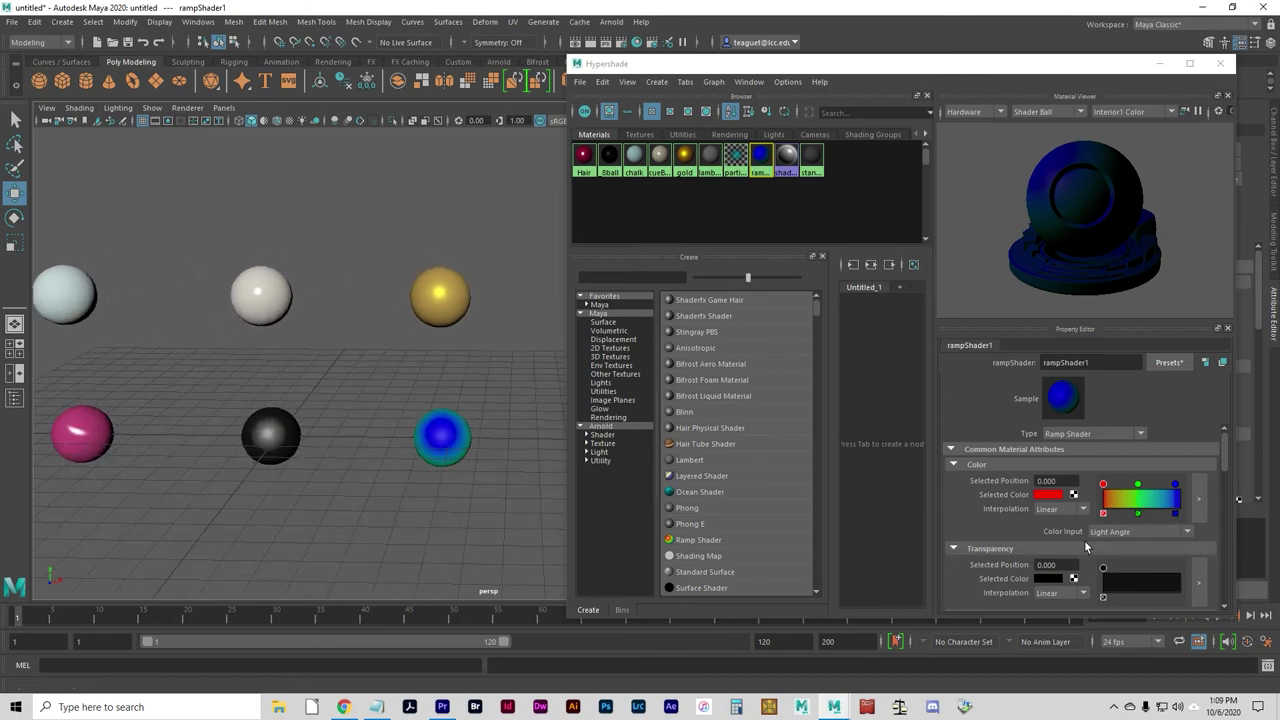
Keep the ramp's Color Input at Light Angle and orbit down to grid level.
left_click(1137, 535)
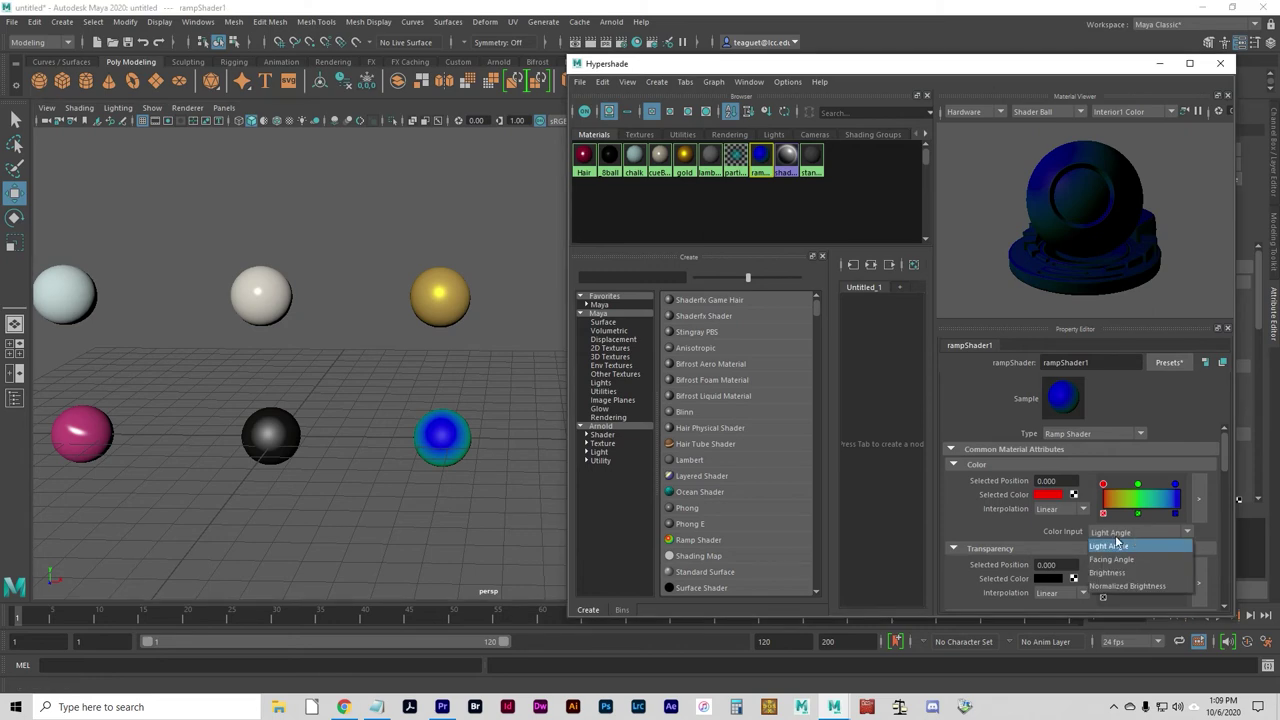
left_click(1042, 533)
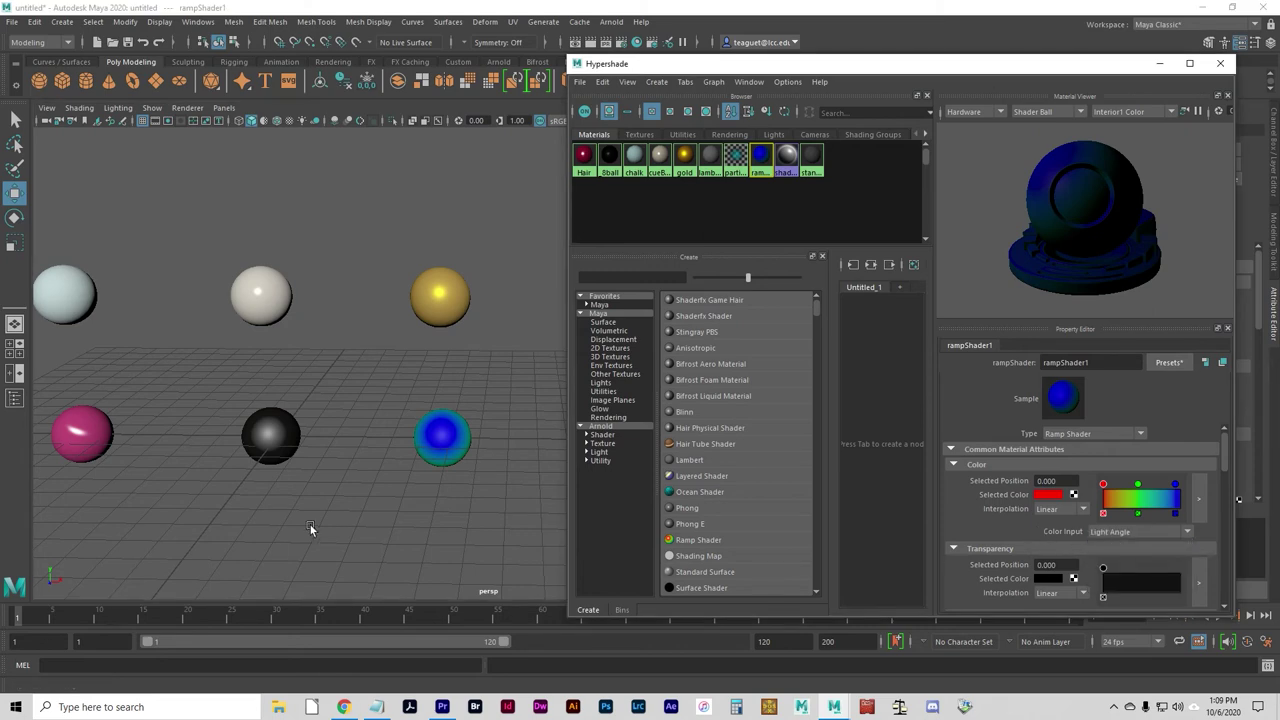
left_click_drag(423, 497, 356, 493, "alt")
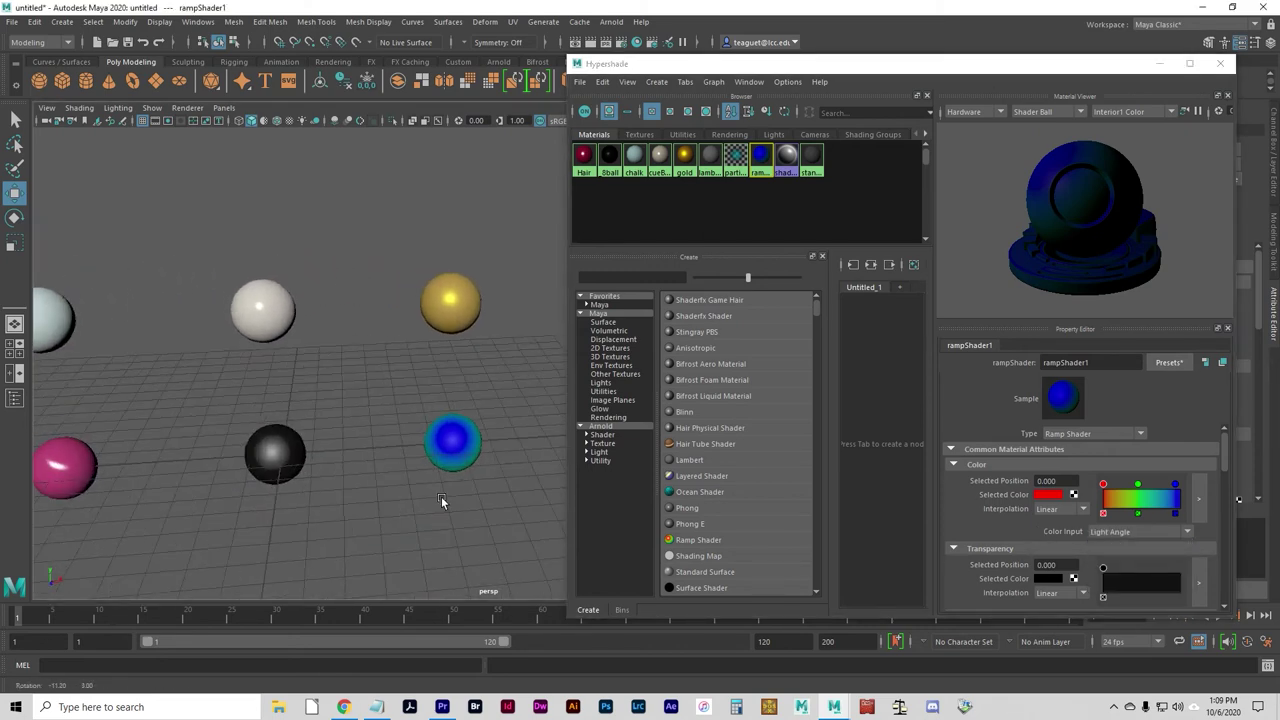
left_click_drag(441, 496, 408, 488, "alt")
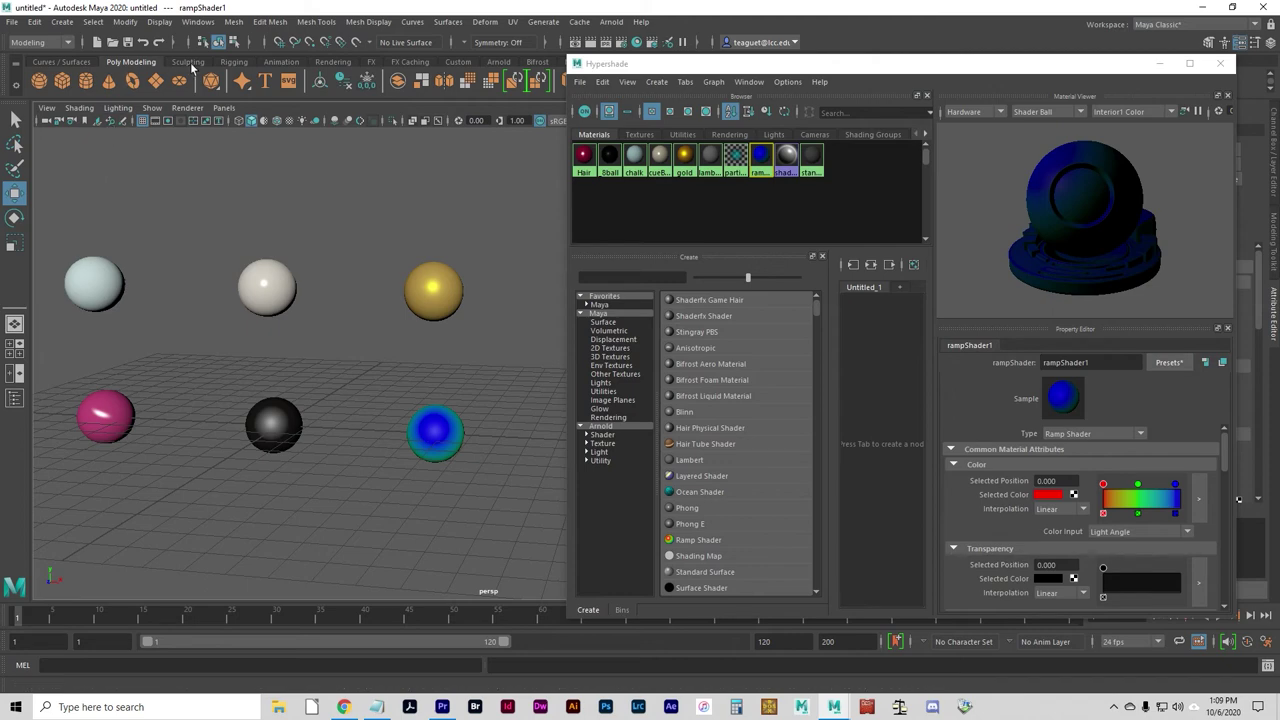
Create a point light and raise it, moving it toward the gold sphere.
left_click(333, 62)
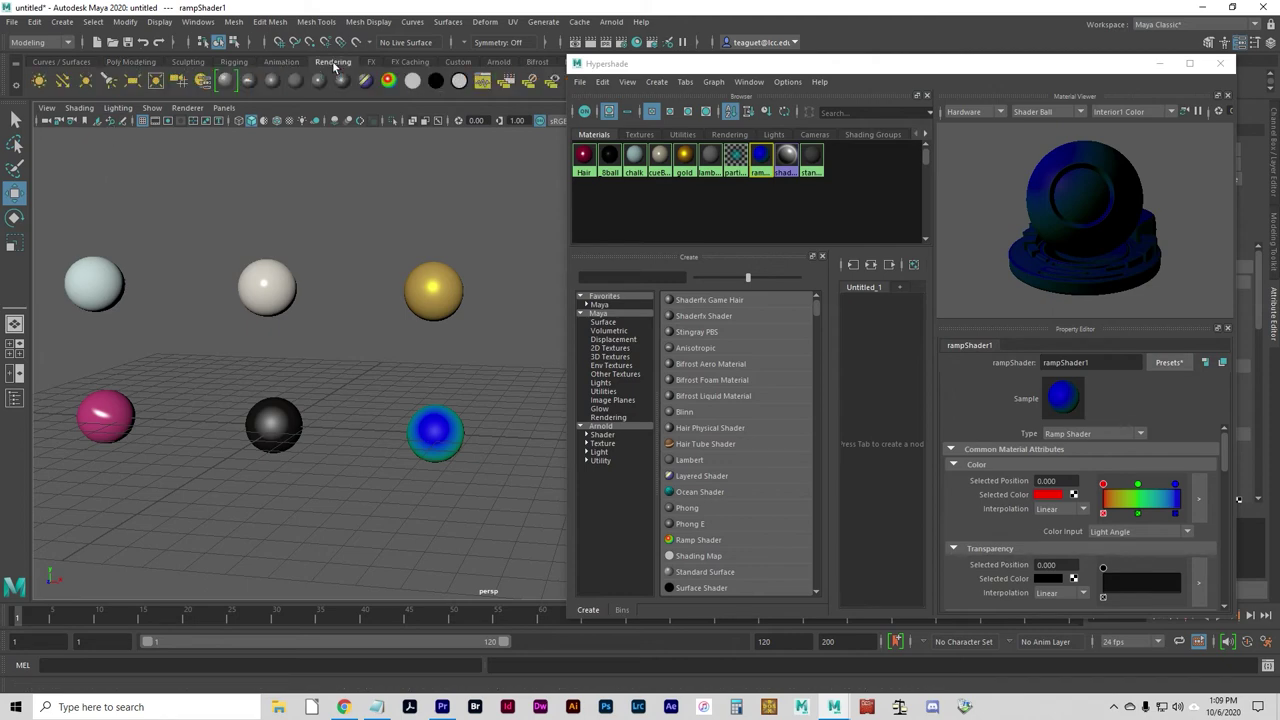
left_click(87, 84)
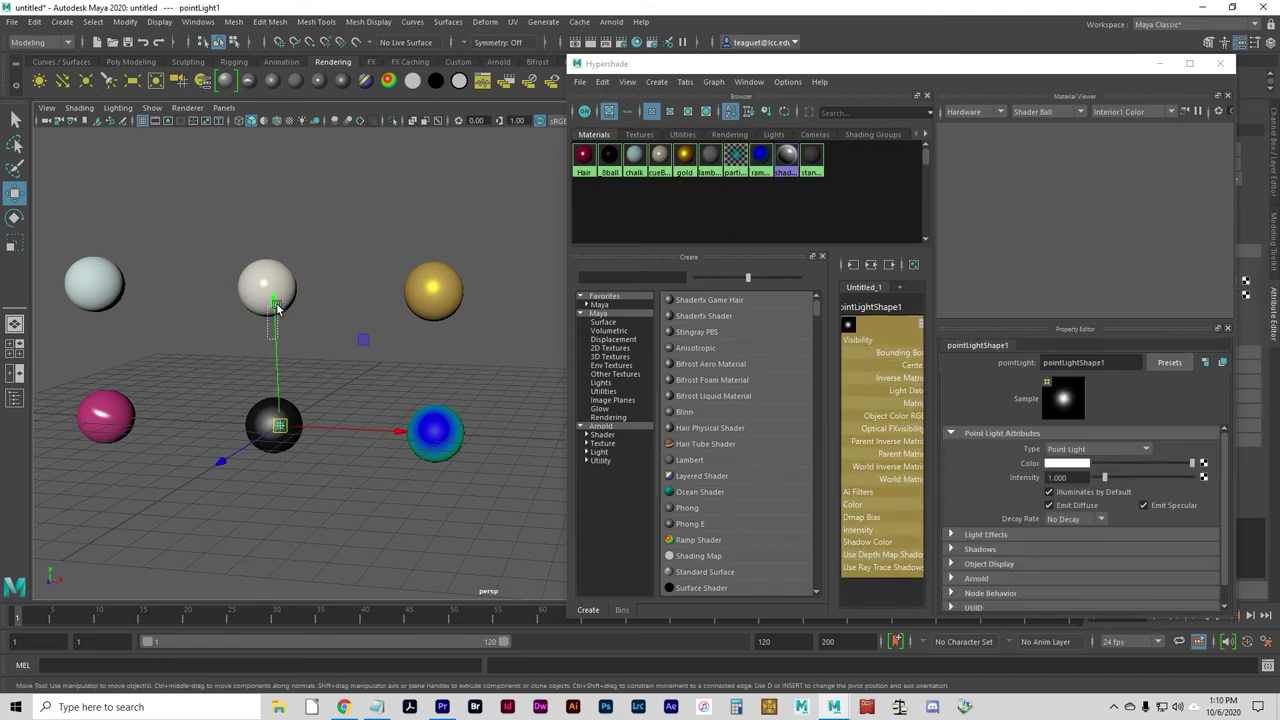
left_click(277, 308)
key("ctrl+z")
left_click_drag(276, 385, 273, 326)
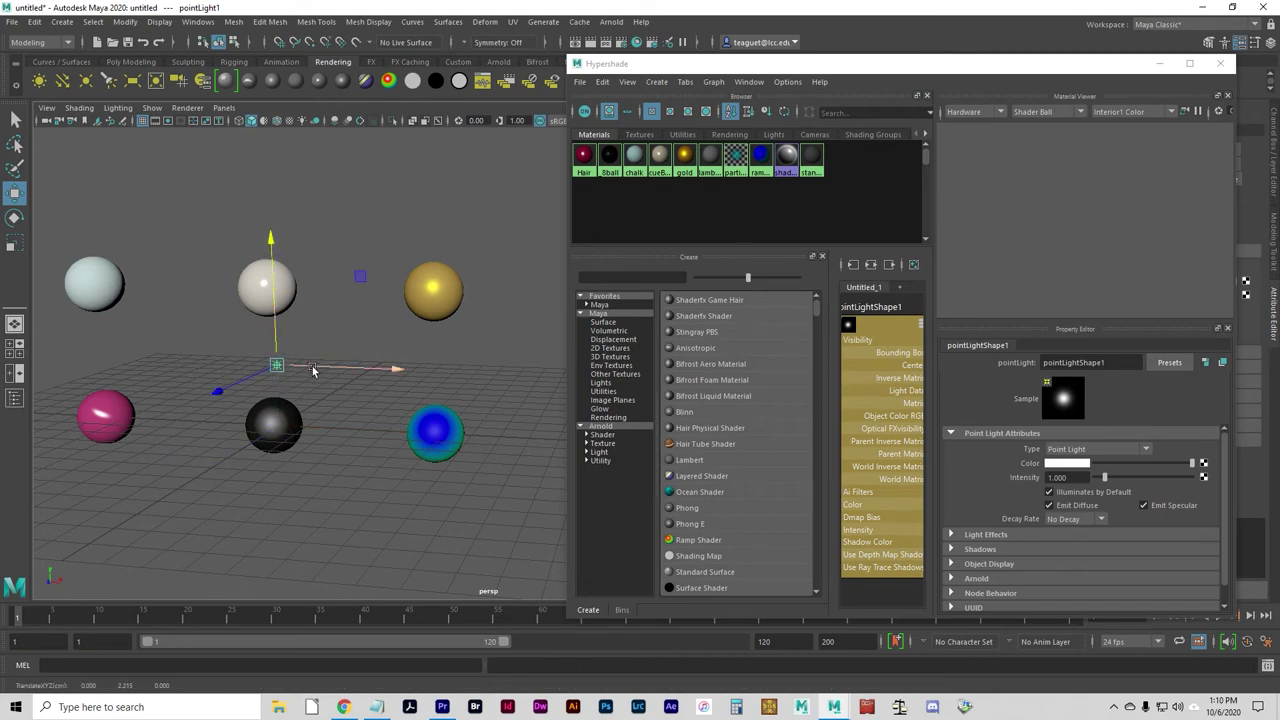
left_click_drag(326, 372, 450, 380)
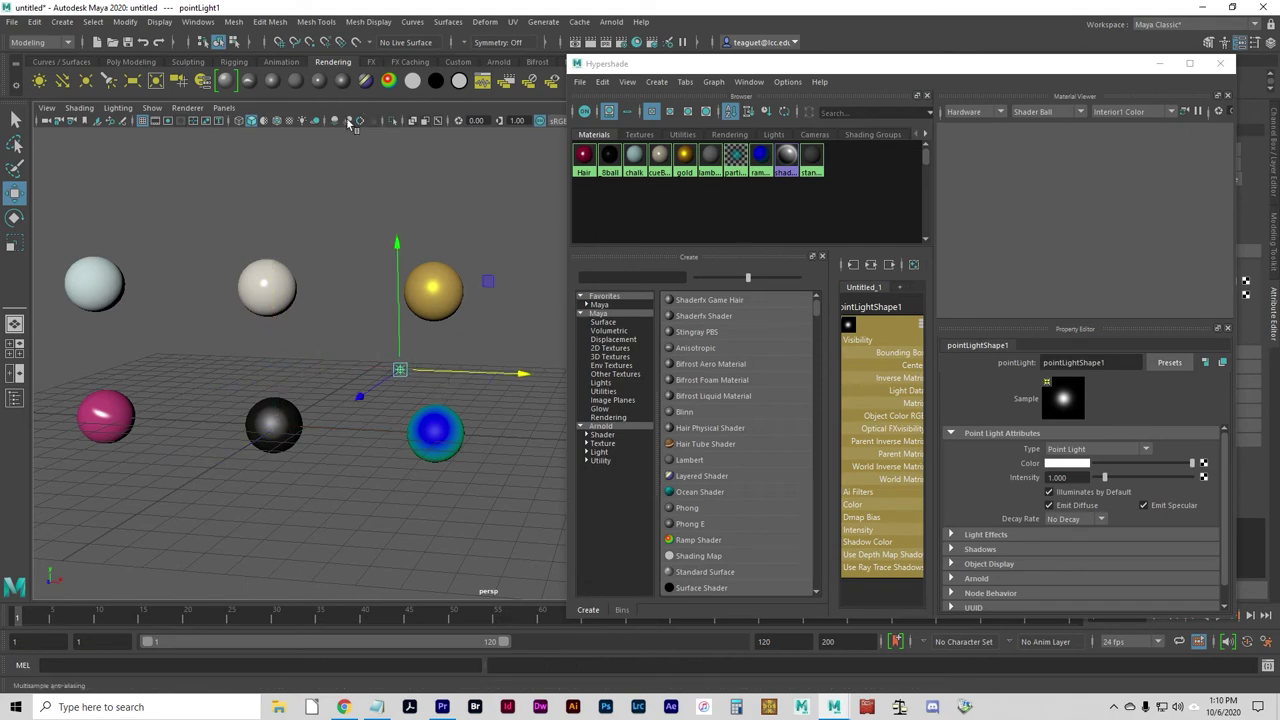
Shade the viewport with all lights and position the light in front of the lower spheres.
left_click(303, 121)
mouse_move(360, 397)
left_mouse_down()
mouse_move(315, 455)
mouse_move(369, 508)
left_mouse_up()
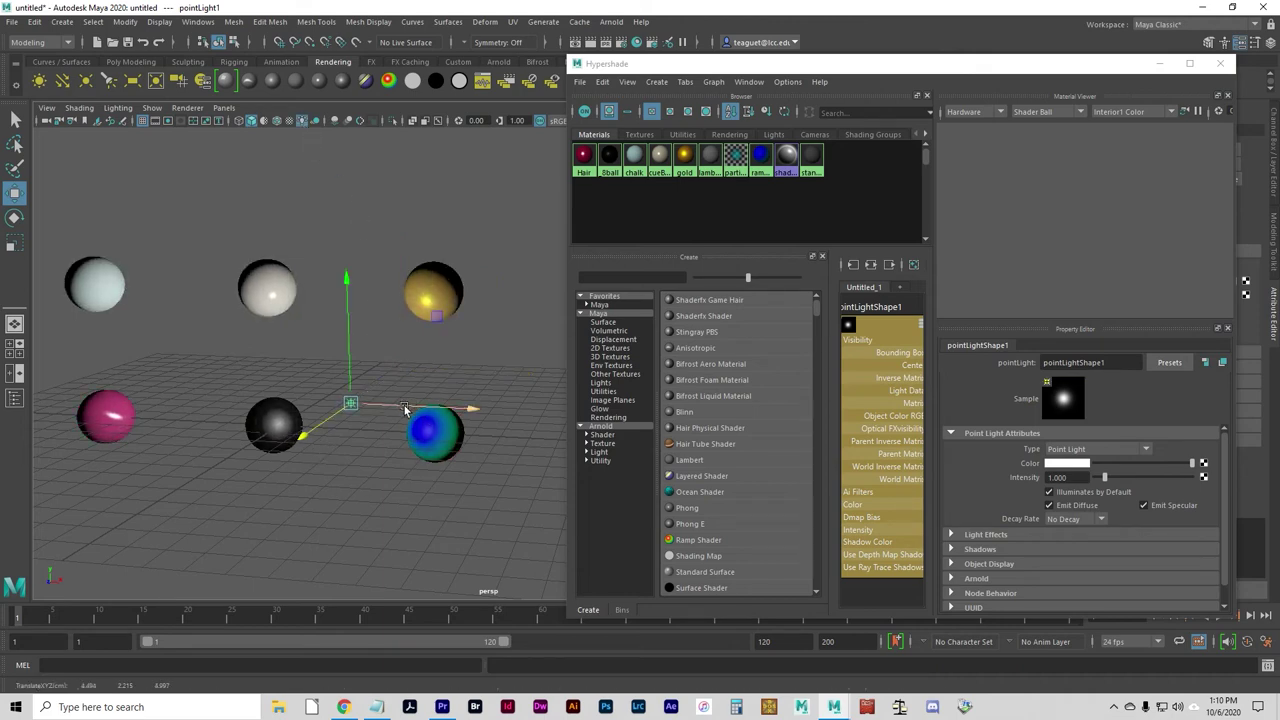
left_click_drag(404, 410, 474, 391)
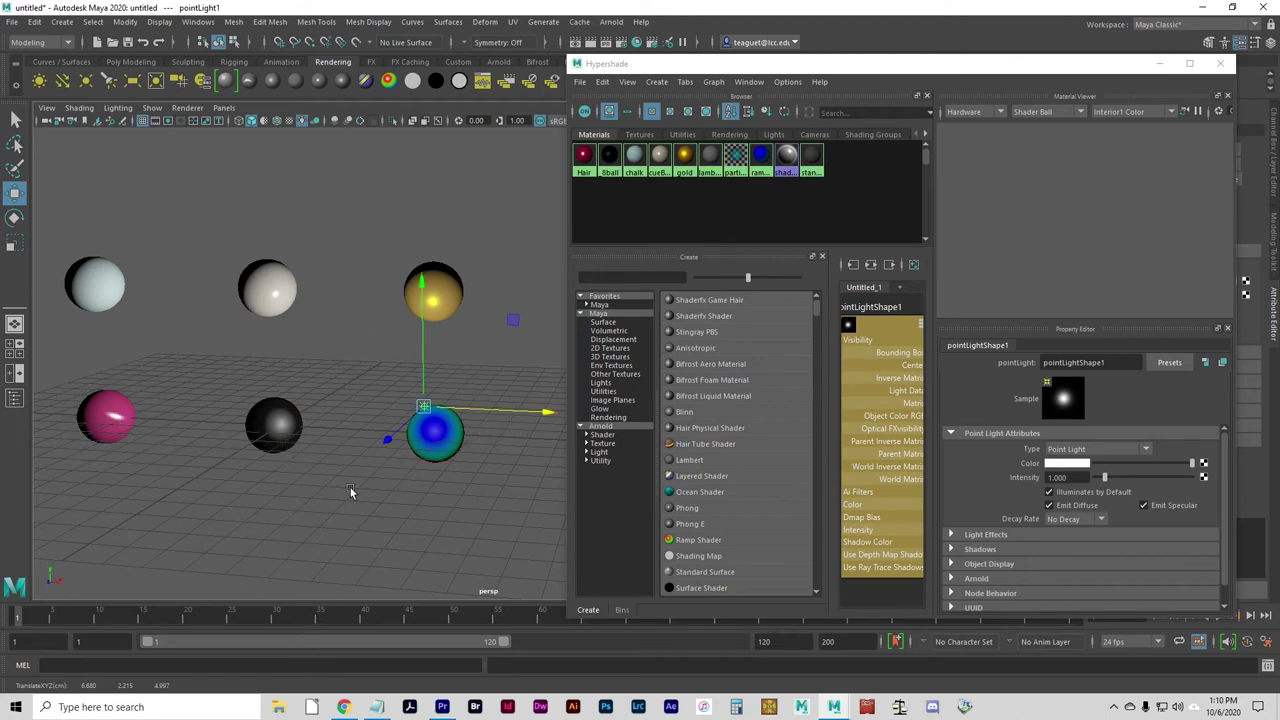
mouse_move(474, 409)
left_mouse_down()
mouse_move(249, 364)
mouse_move(495, 385)
mouse_move(215, 360)
mouse_move(490, 388)
mouse_move(328, 357)
mouse_move(218, 355)
mouse_move(509, 407)
mouse_move(285, 368)
mouse_move(409, 383)
mouse_move(414, 411)
left_mouse_up()
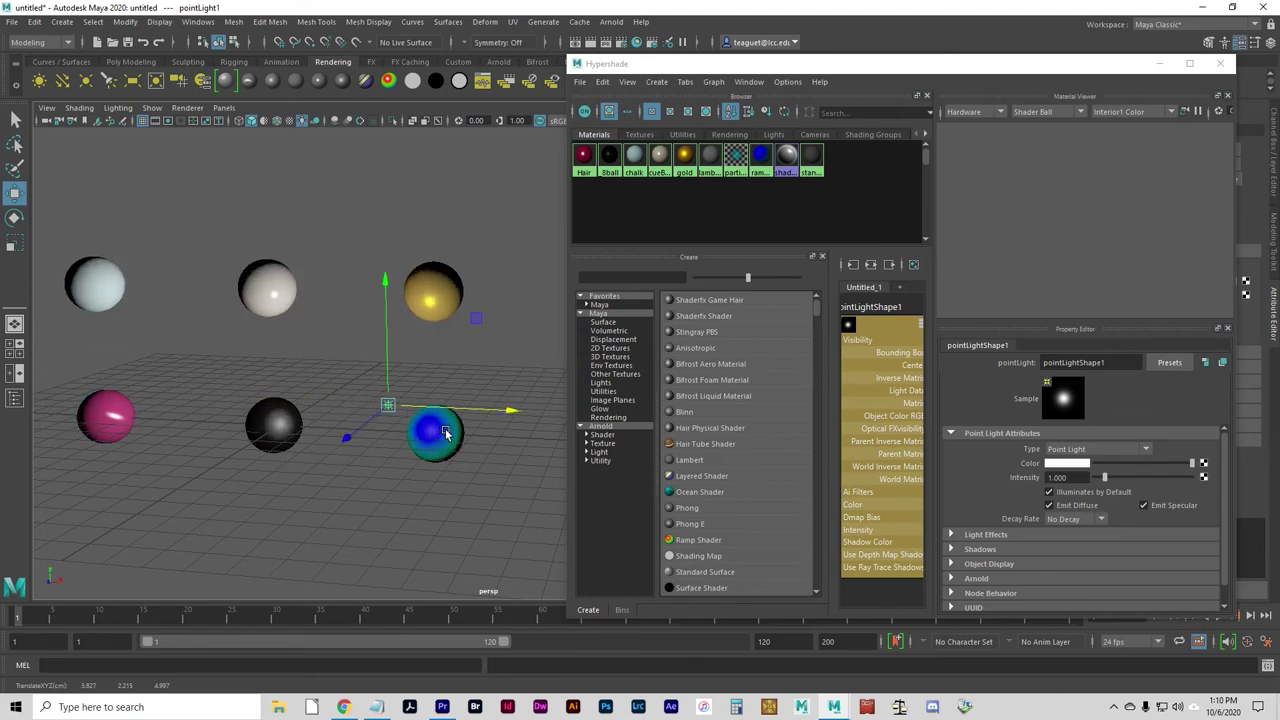
mouse_move(510, 411)
left_mouse_down()
mouse_move(477, 415)
mouse_move(490, 424)
left_mouse_up()
left_click_drag(337, 430, 230, 527)
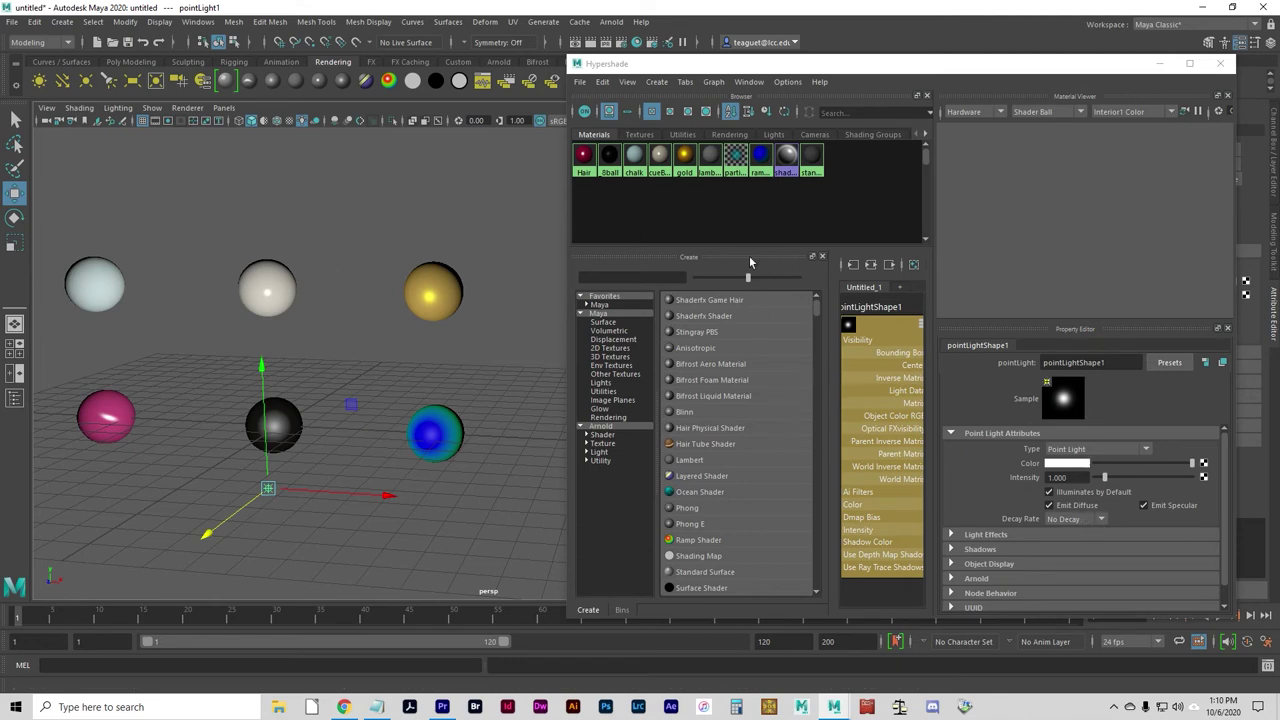
Try Facing Angle as the ramp's Color Input, then undo it.
left_click(760, 157)
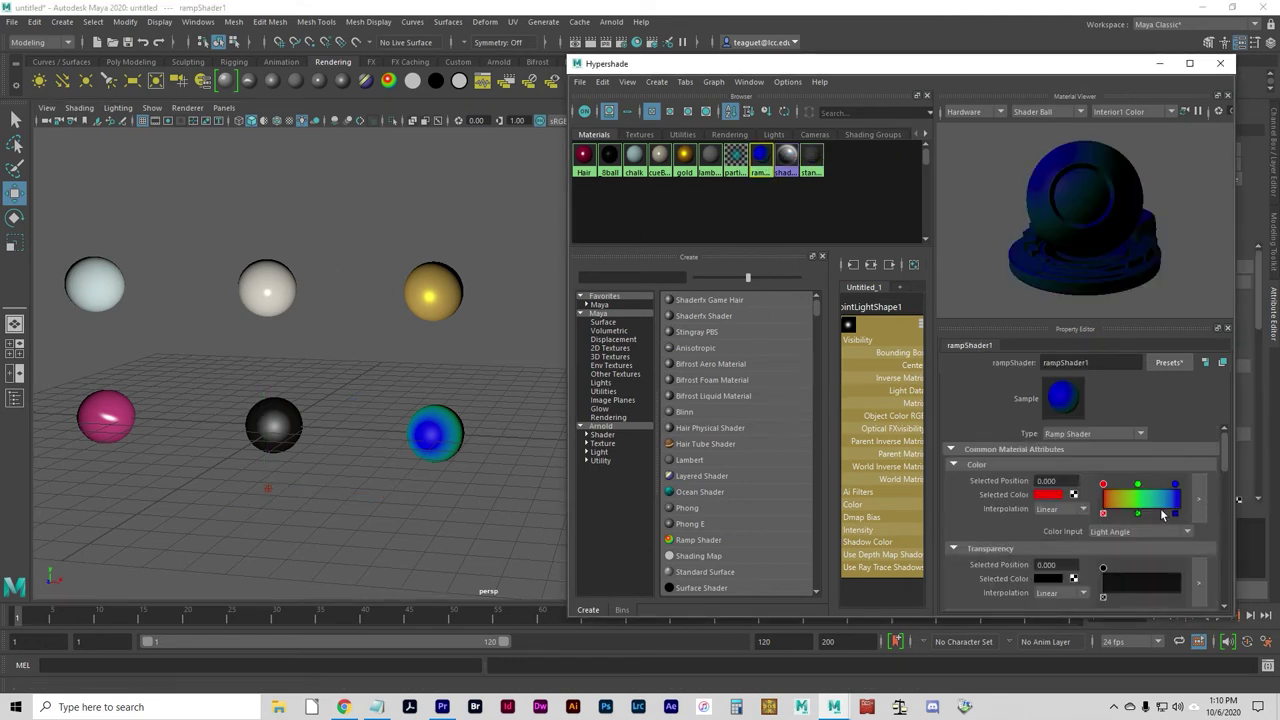
left_click(1118, 533)
left_click(1118, 562)
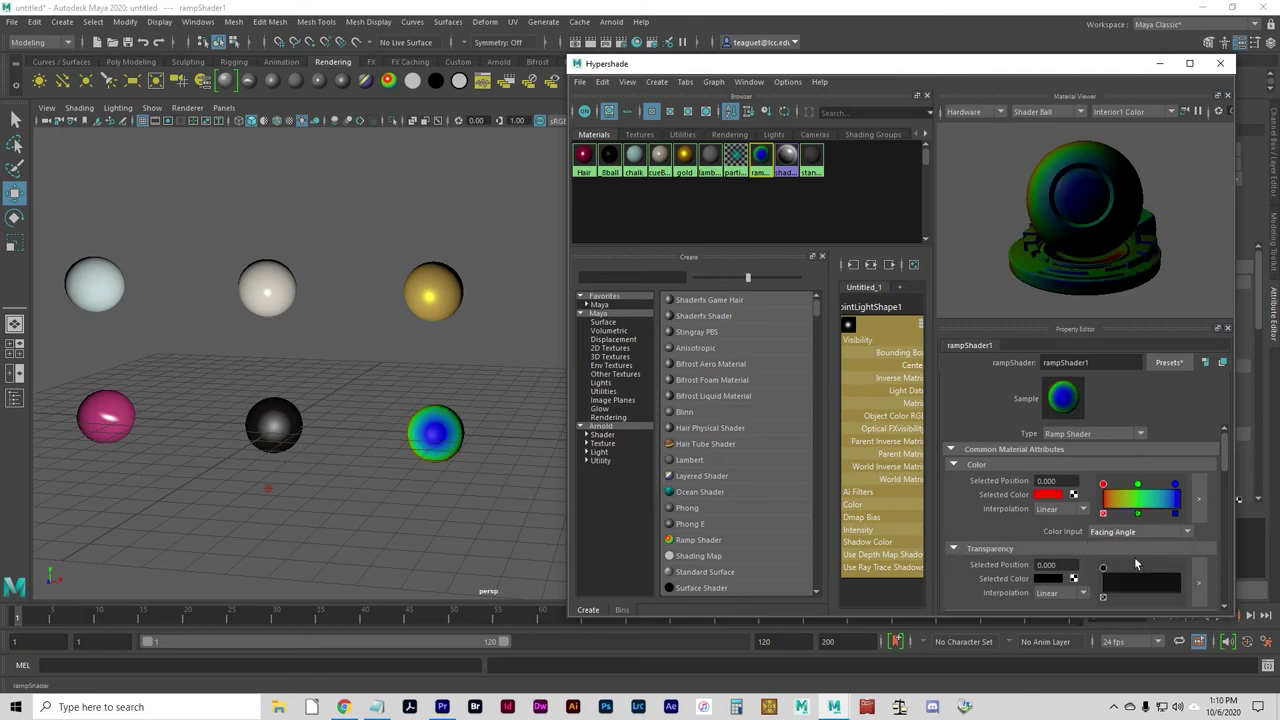
mouse_move(484, 481)
left_mouse_down("alt")
mouse_move(430, 450)
mouse_move(474, 489)
mouse_move(553, 522)
mouse_move(470, 493)
mouse_move(493, 497)
left_mouse_up("alt")
key("ctrl+z")
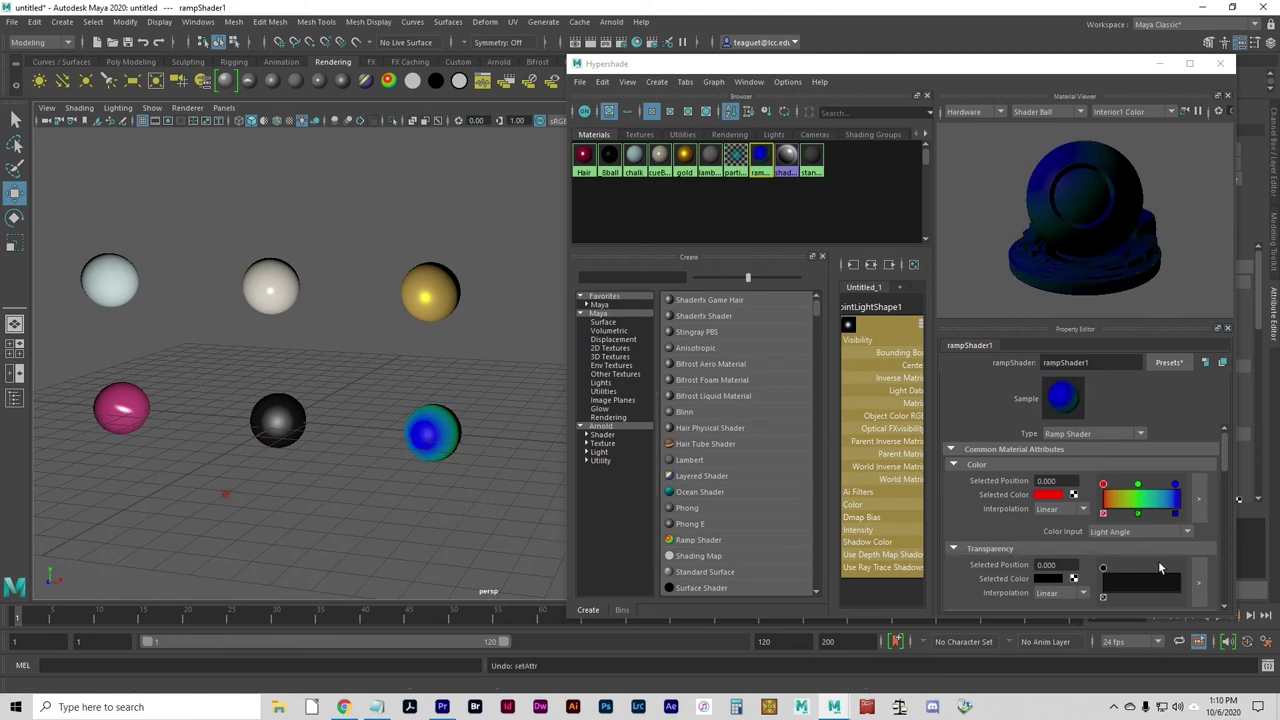
left_click_drag(606, 536, 481, 493, "alt")
Switch the ramp's Color Input to Brightness and inspect the spheres.
left_click(1127, 531)
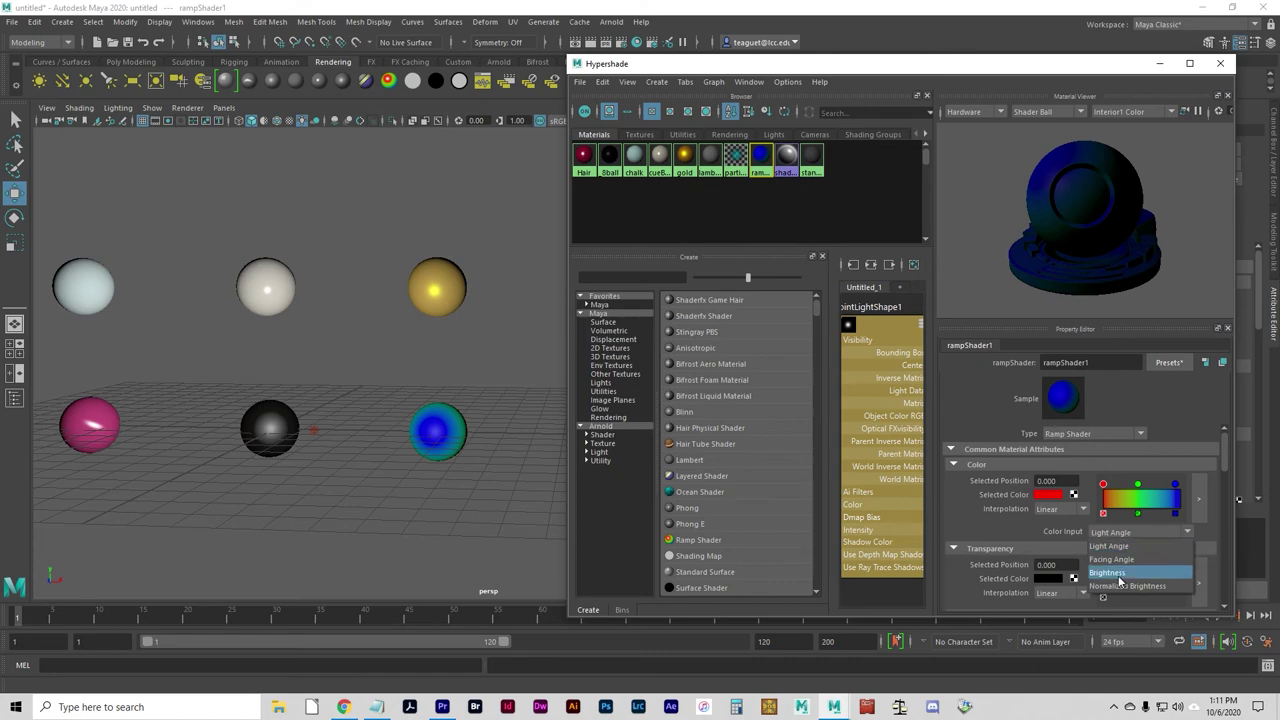
left_click(1110, 573)
left_click_drag(487, 475, 416, 491, "alt")
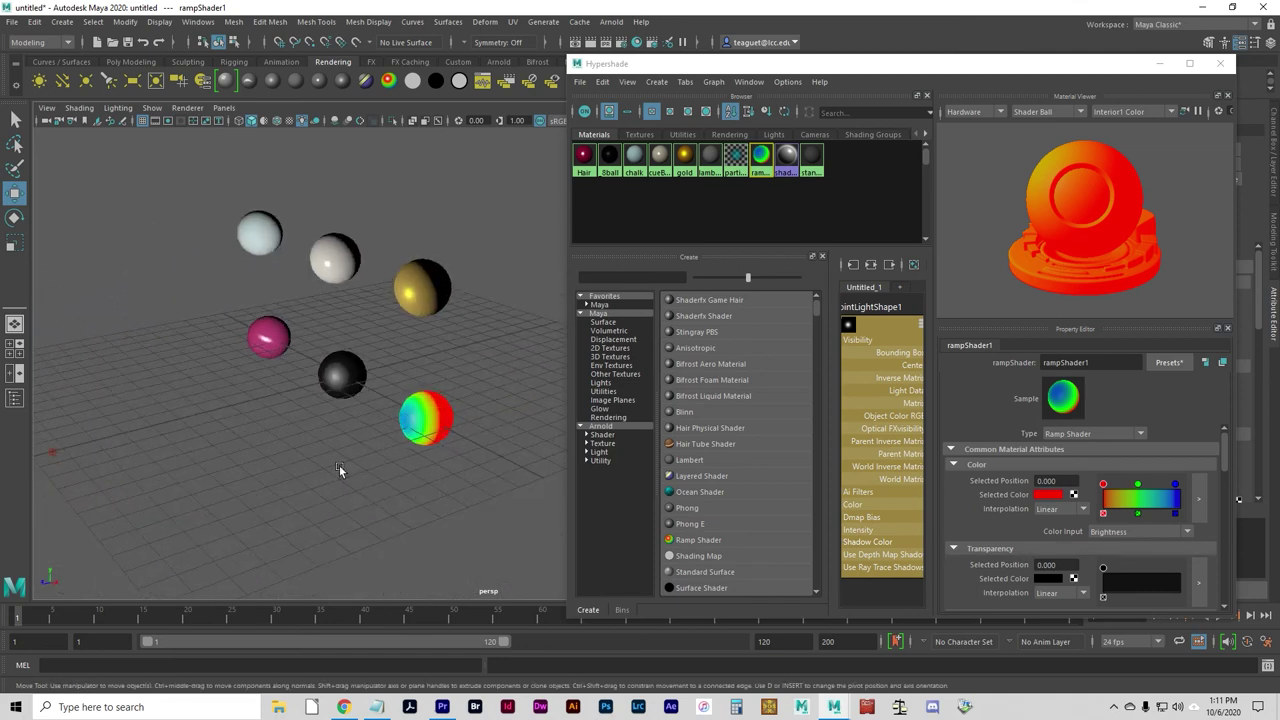
left_click_drag(339, 470, 364, 469, "alt")
Duplicate the point light with Ctrl+D and move the copy up and right to relight the spheres.
left_click_drag(44, 486, 155, 578)
key("ctrl+d")
left_click_drag(86, 525, 523, 311)
left_click_drag(490, 515, 655, 513, "alt")
left_click_drag(500, 425, 560, 470, "alt")
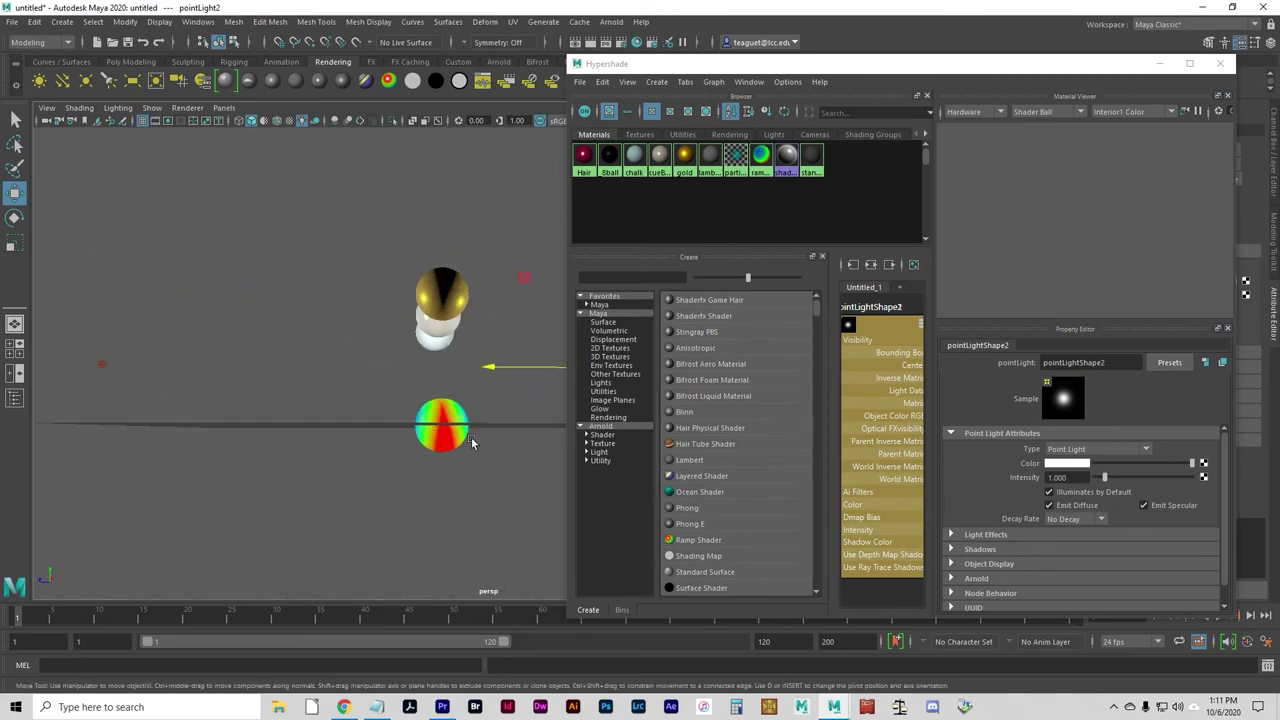
left_click_drag(510, 427, 470, 470, "alt")
left_click_drag(512, 395, 251, 506)
right_click_drag(251, 506, 391, 514, "alt")
left_click_drag(391, 514, 374, 523, "alt")
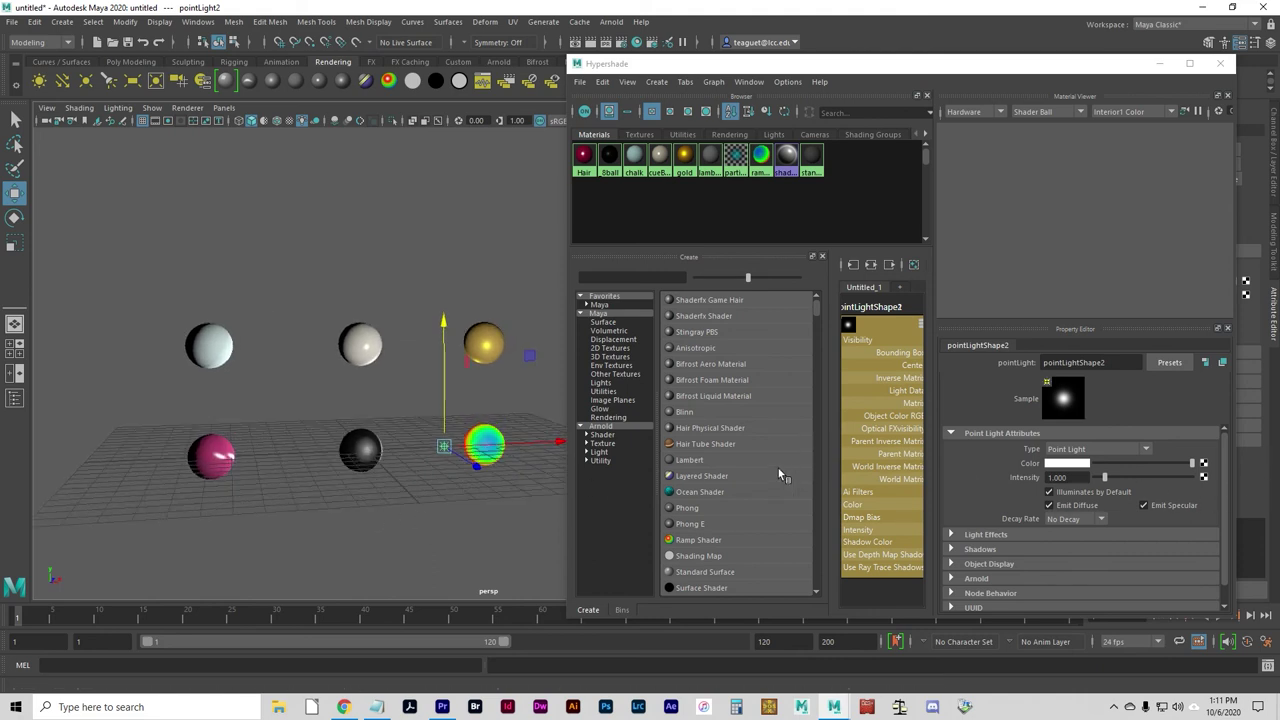
Set rampShader1's Color Input to Normalized Brightness.
left_click(761, 157)
left_click(1108, 533)
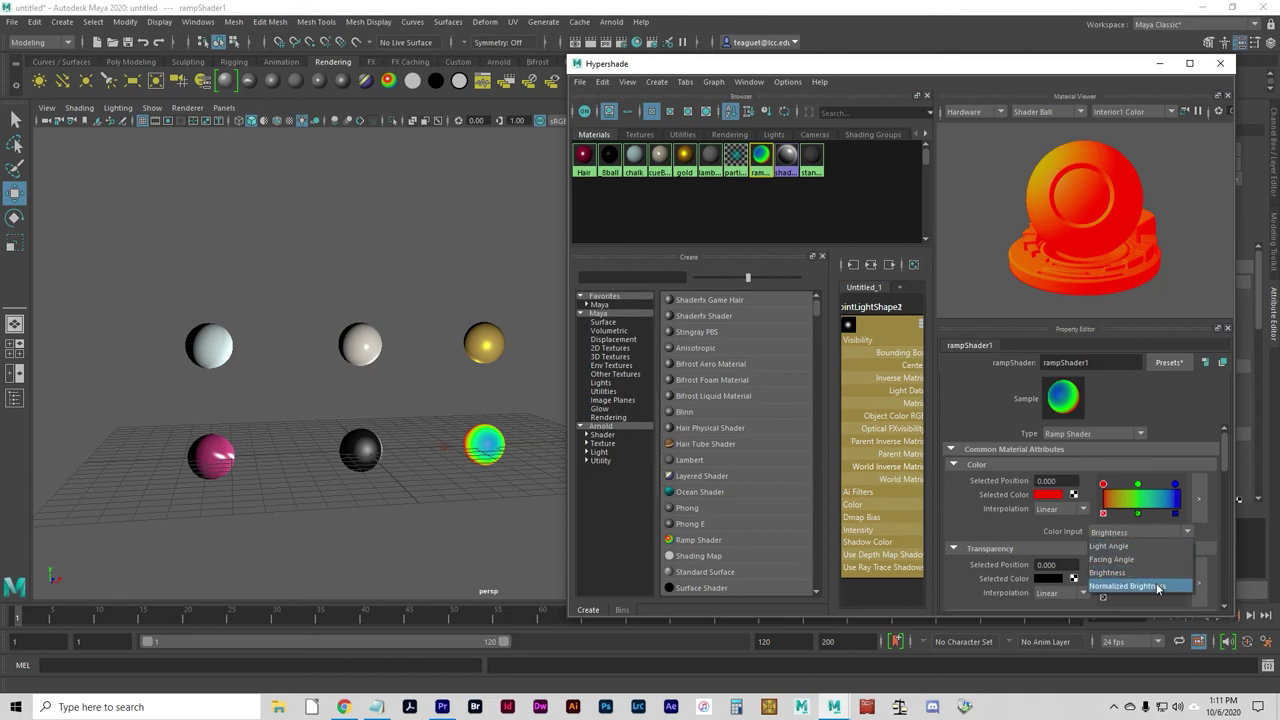
left_click(1135, 586)
left_click_drag(394, 529, 343, 473, "alt")
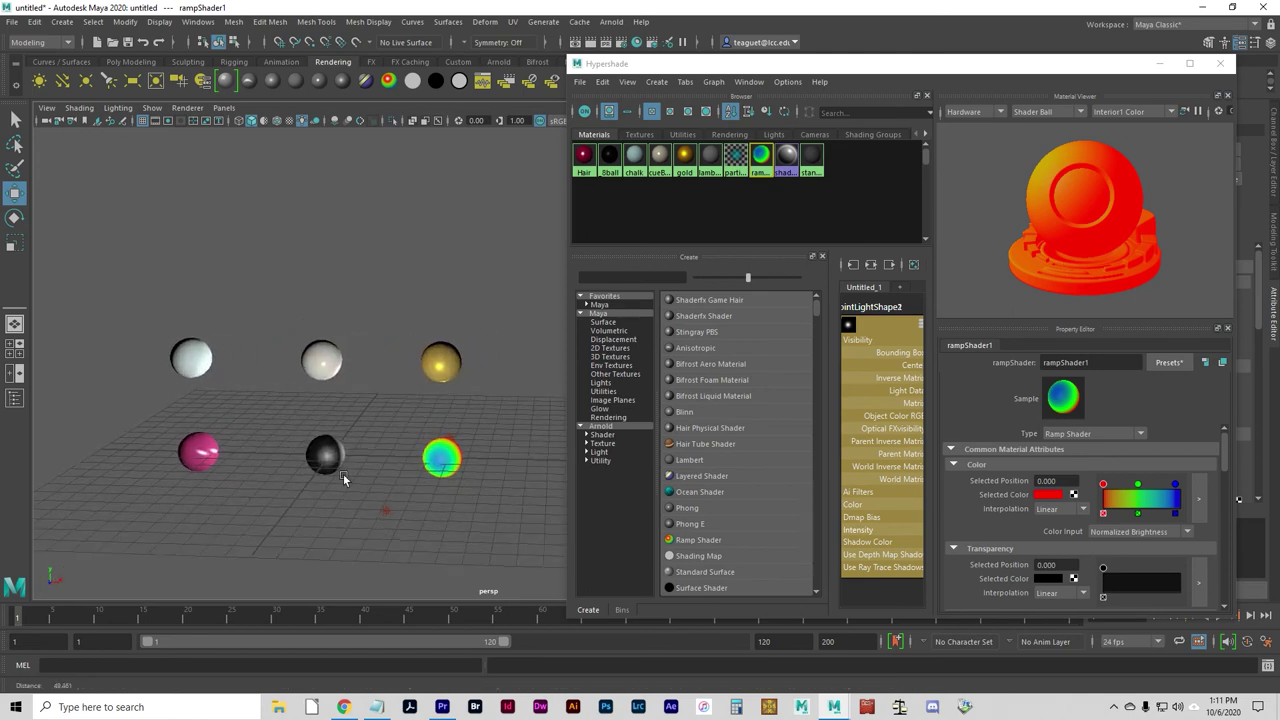
left_click(1220, 65)
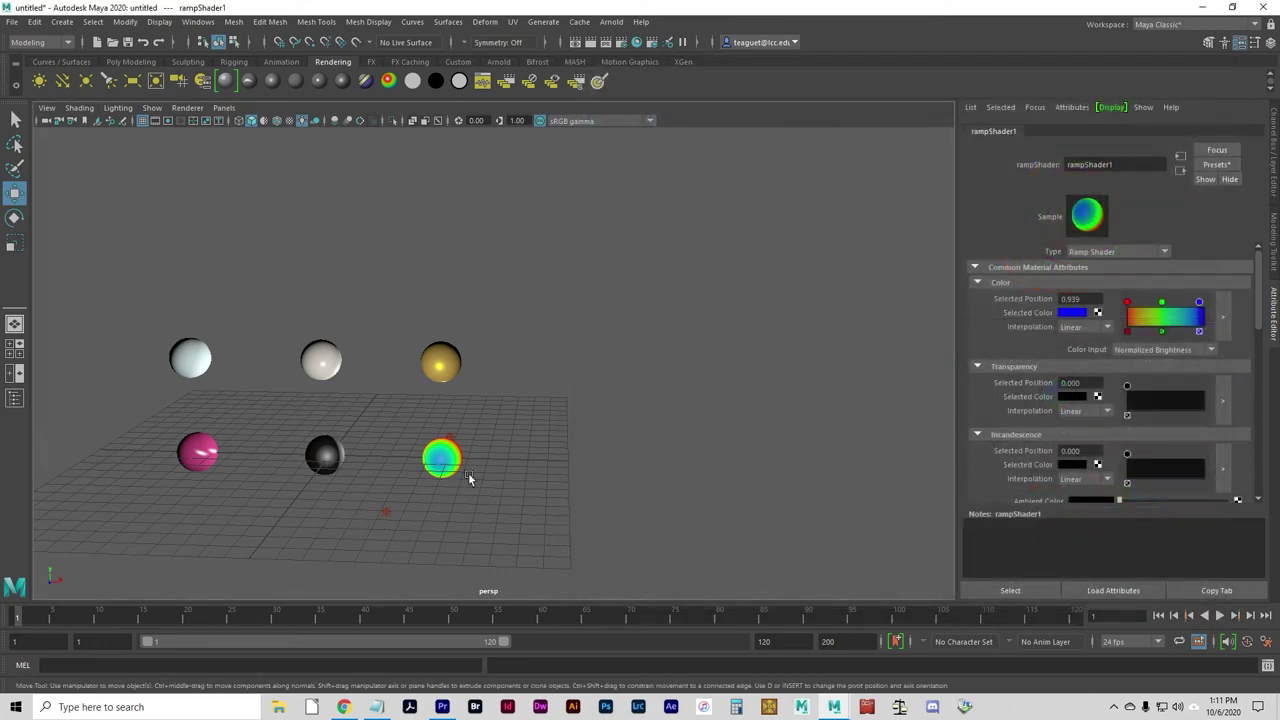
left_click_drag(471, 471, 329, 469, "alt")
right_click_drag(329, 469, 508, 488, "alt")
middle_click_drag(508, 488, 601, 444, "alt")
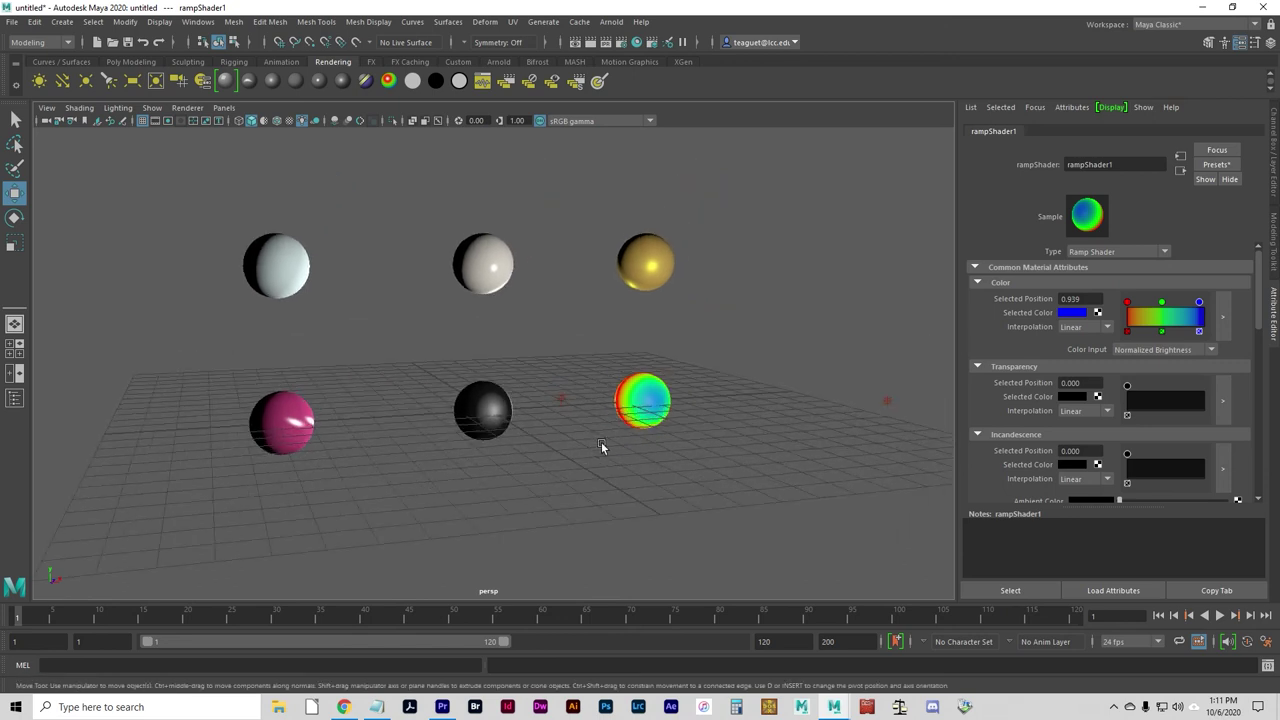
left_click_drag(654, 471, 584, 491, "alt")
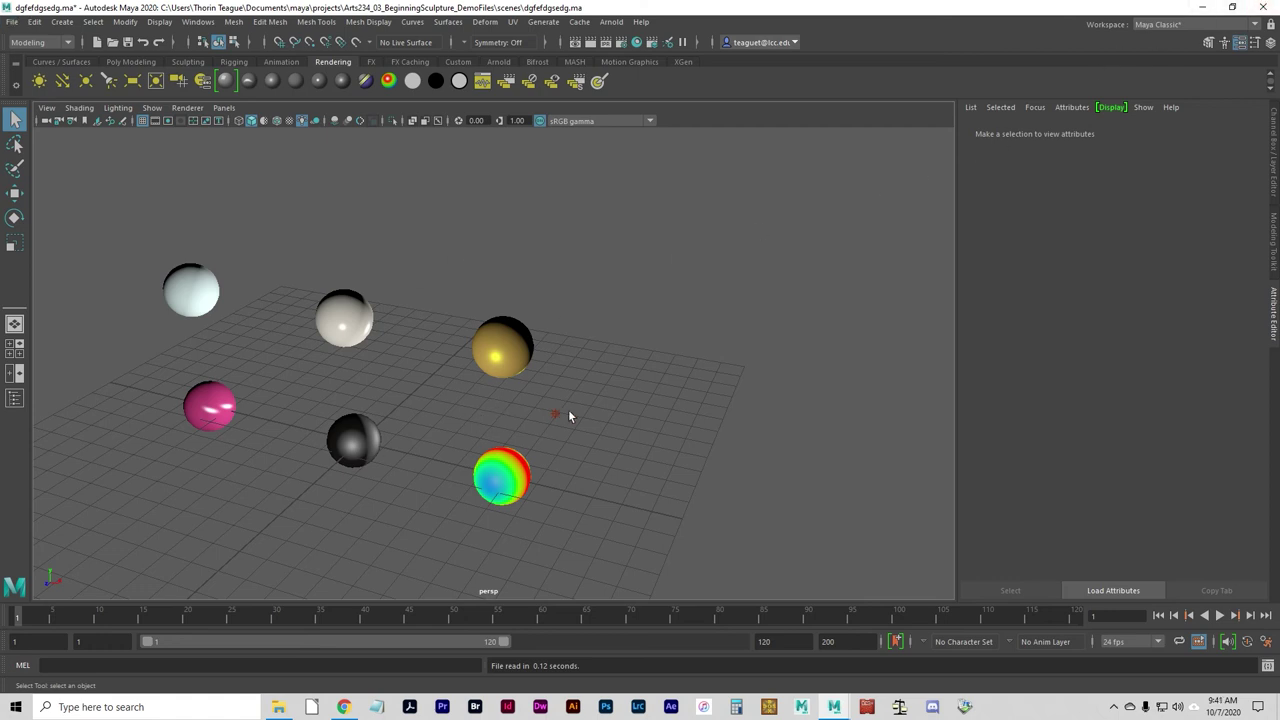
key("4")
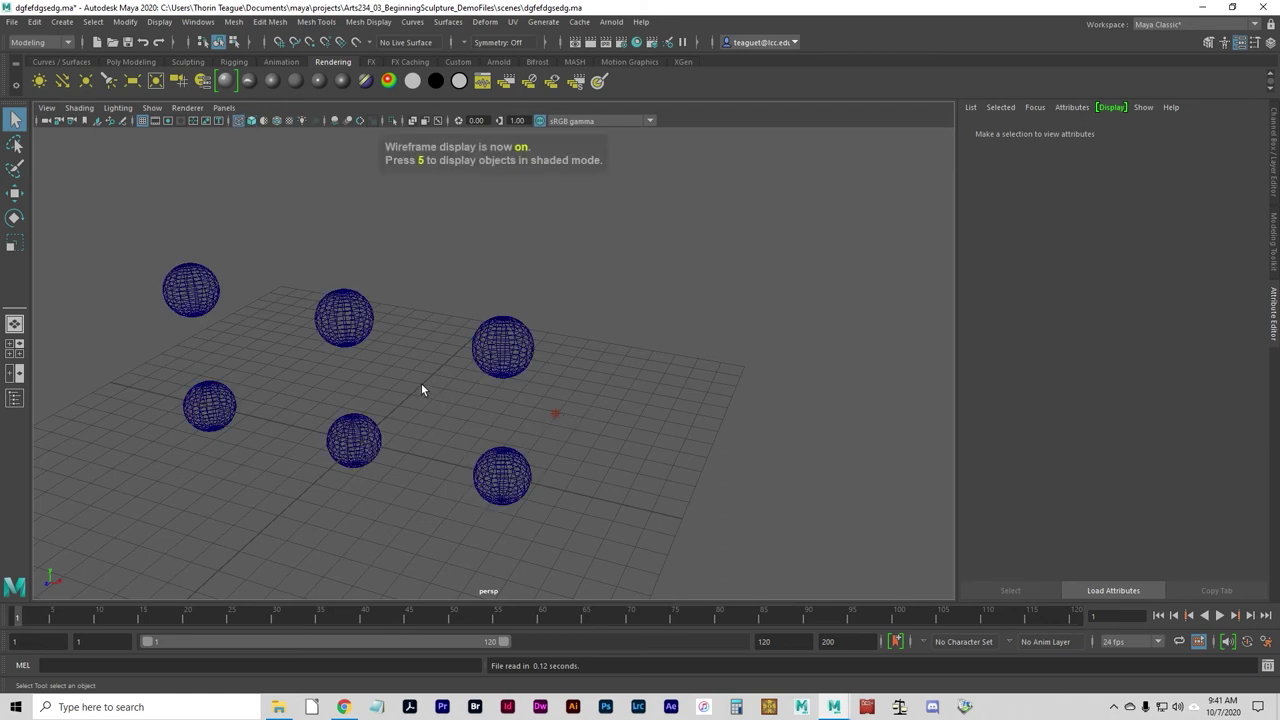
key("5")
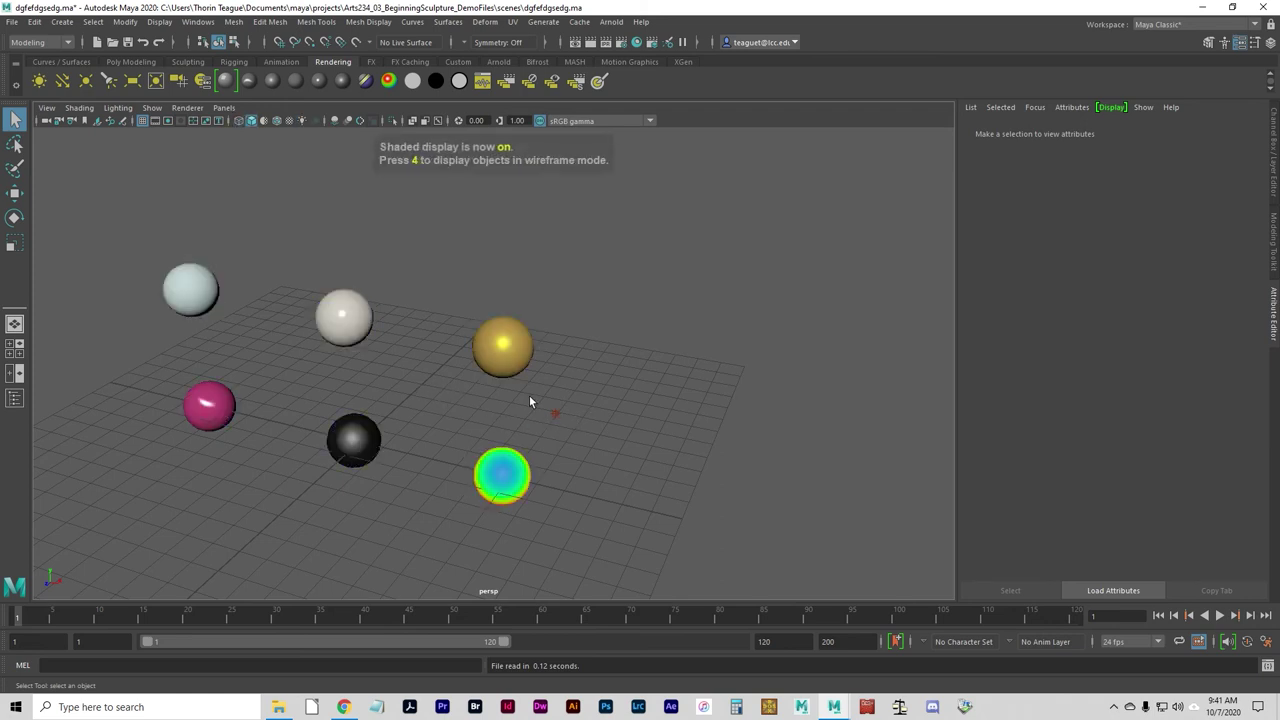
key("6")
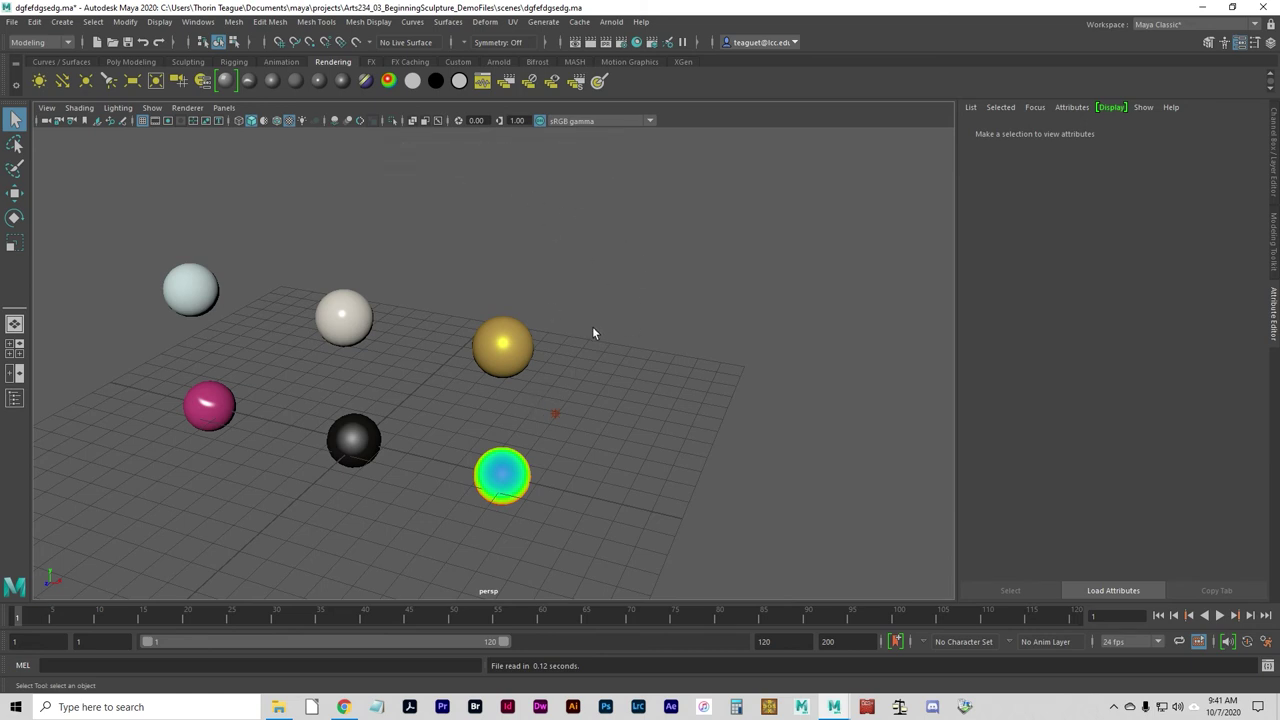
left_click(300, 121)
left_click(300, 121)
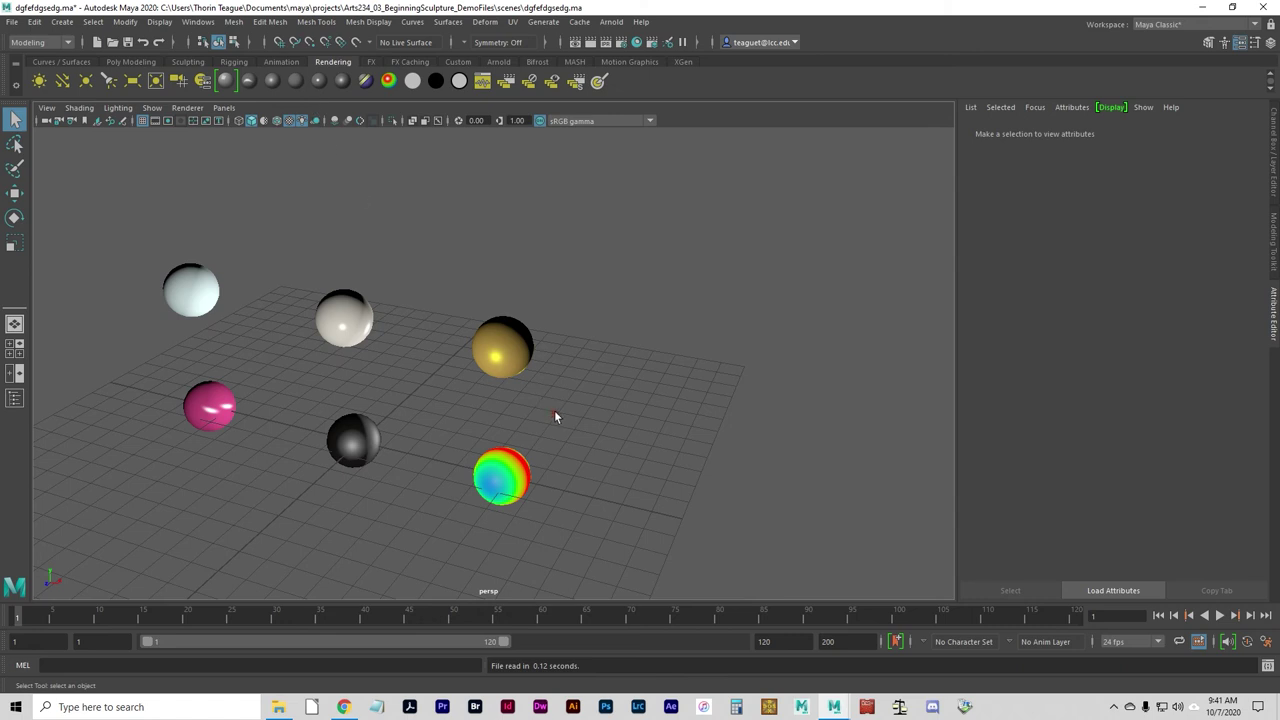
key("w")
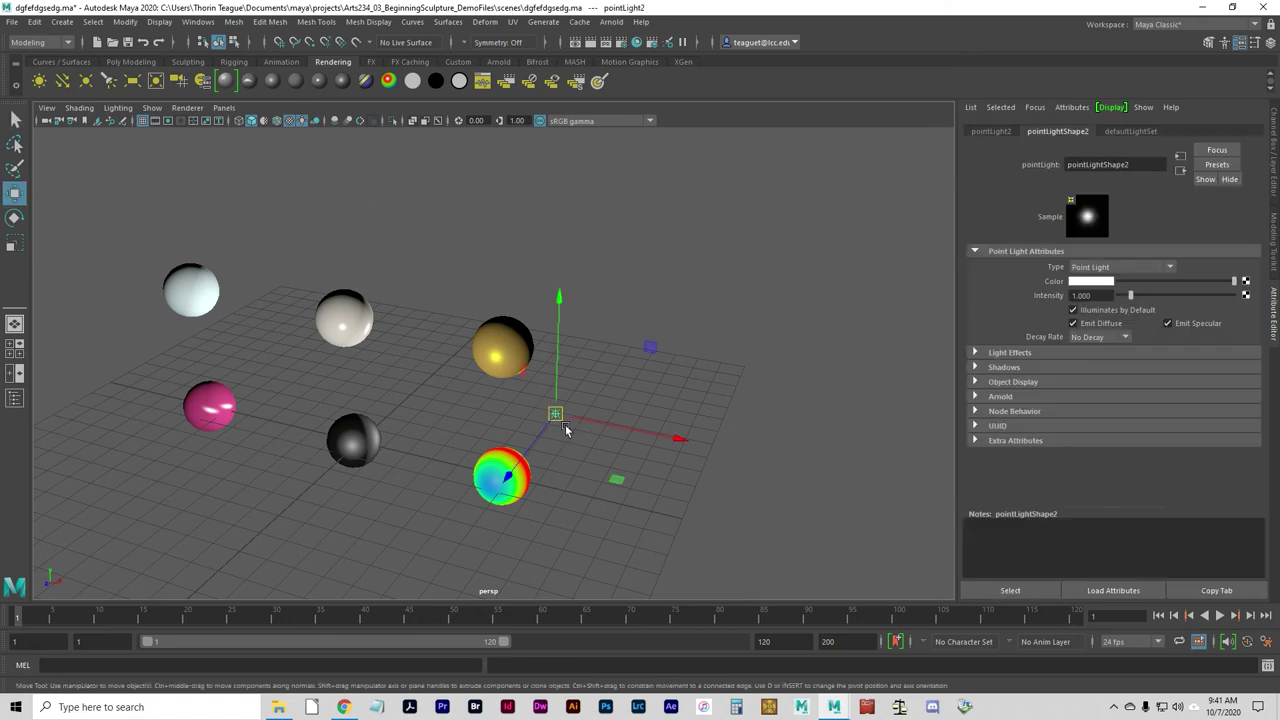
left_click(503, 408)
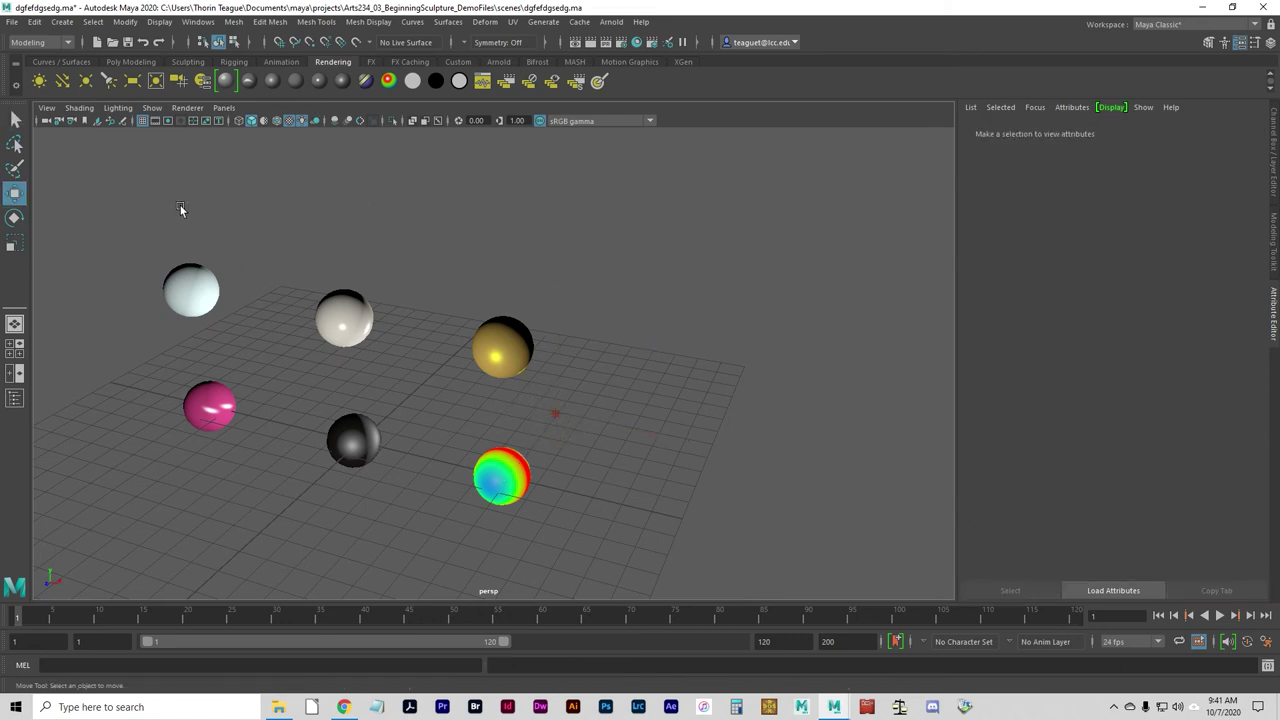
Flat-shade all objects in the viewport and render a test frame of the spheres.
left_click(83, 112)
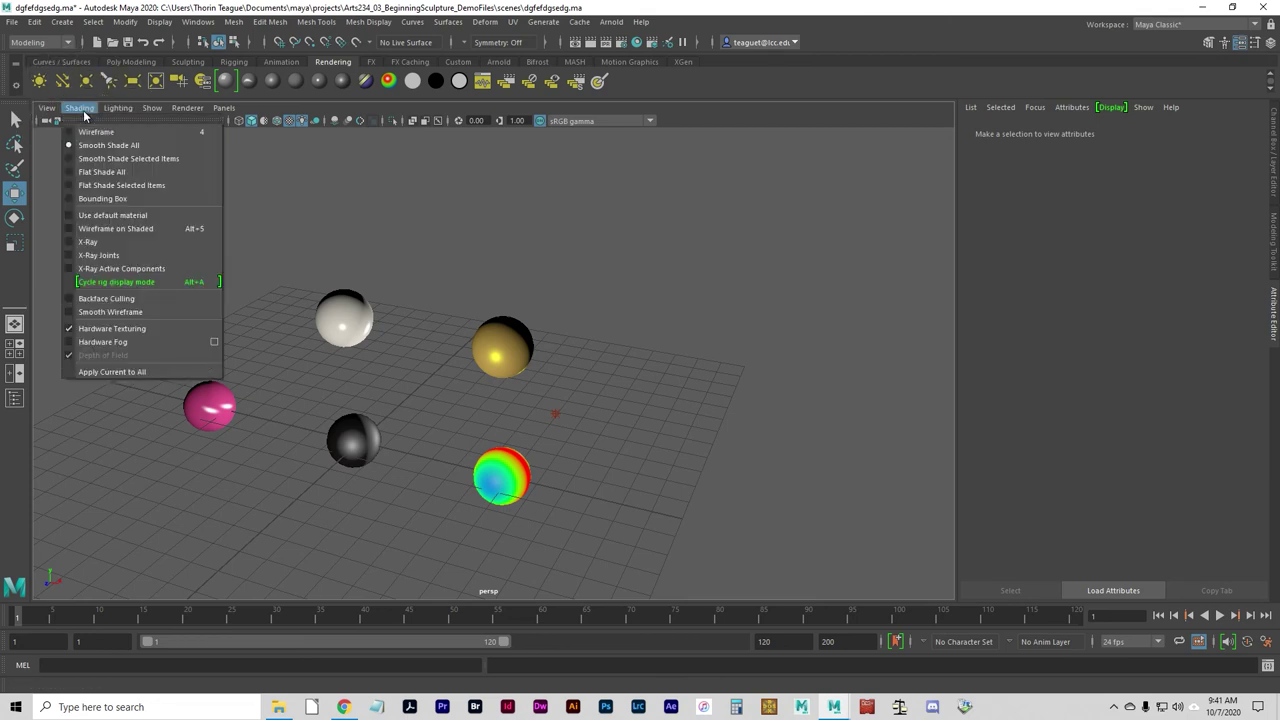
left_click(116, 171)
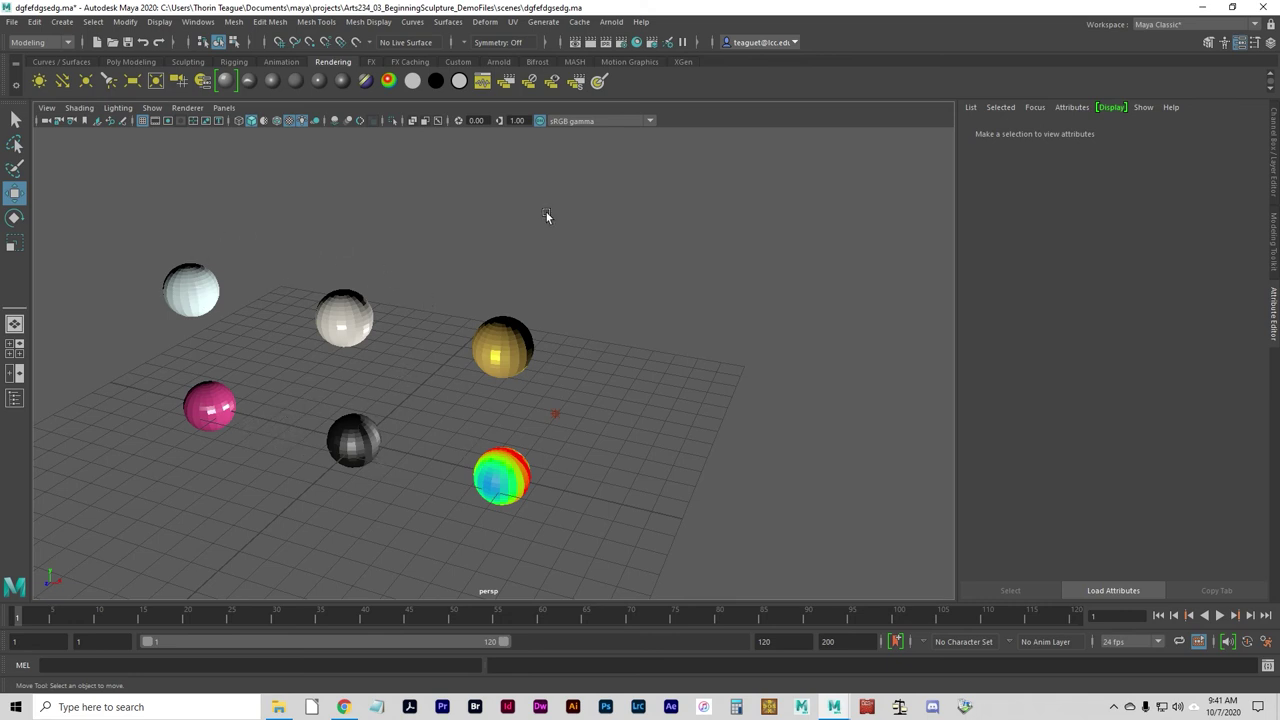
left_click(590, 42)
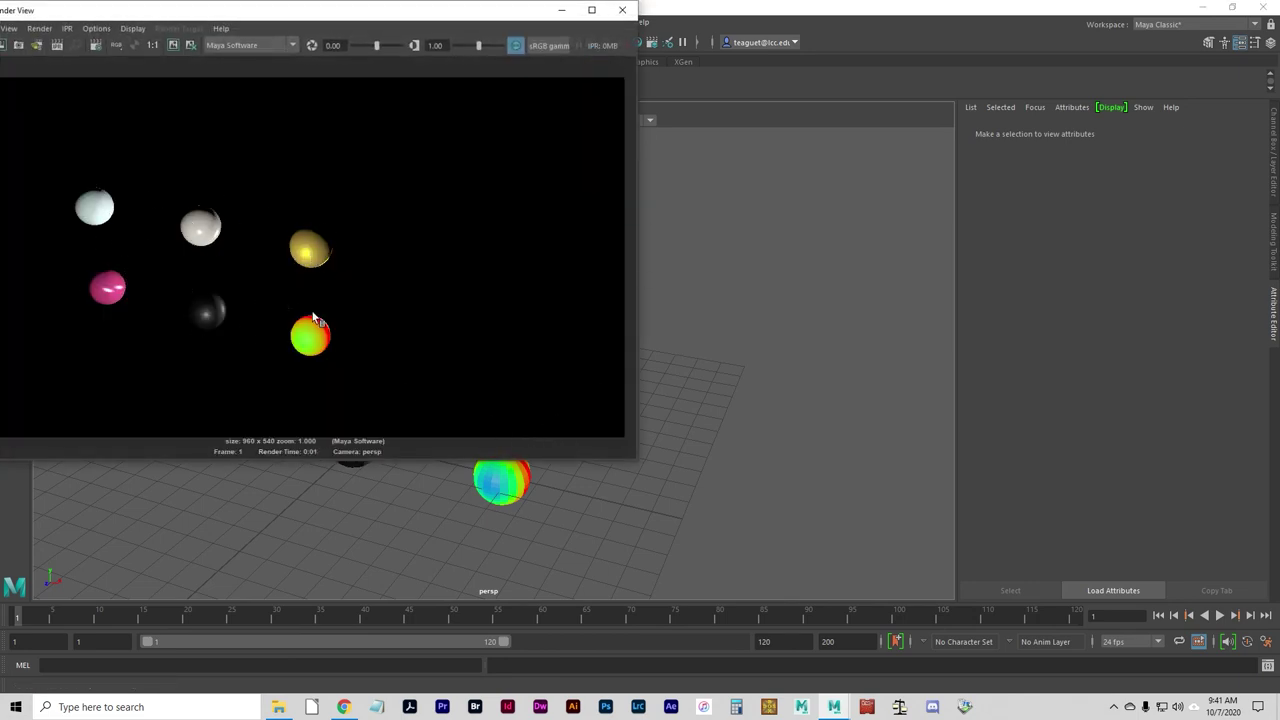
Close the Render View and return every object to smooth shading.
left_click(622, 10)
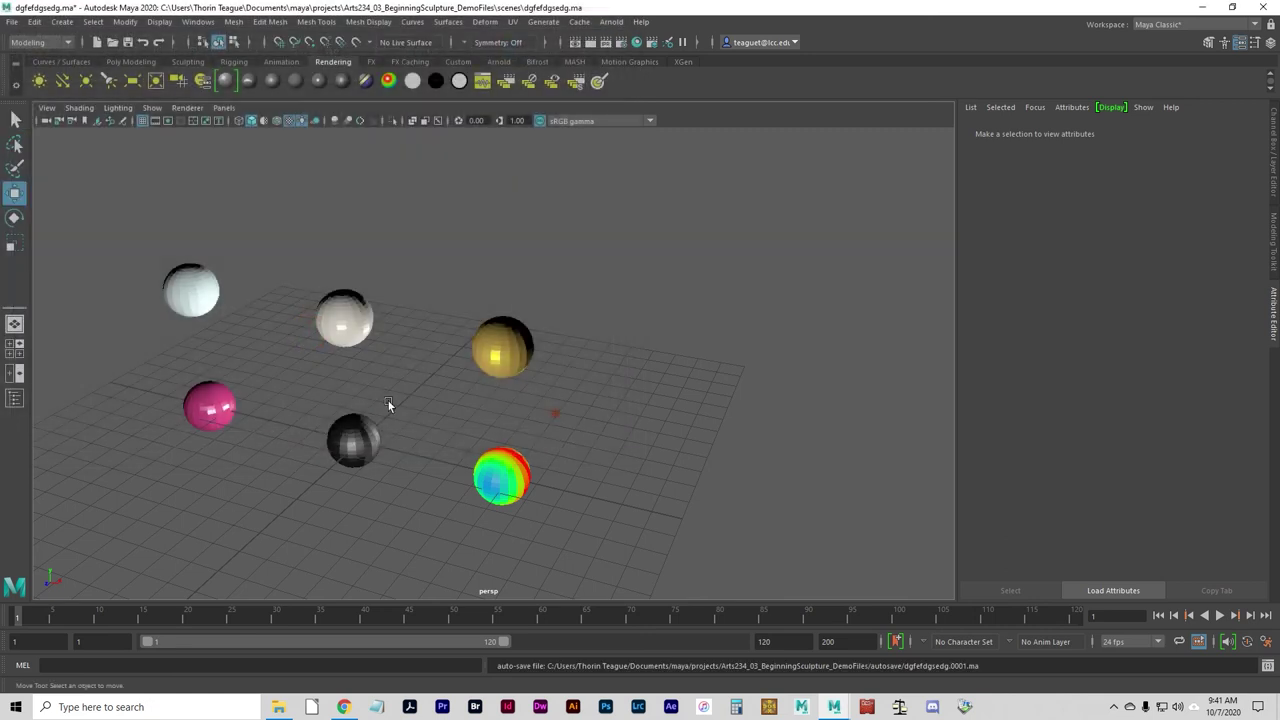
left_click(78, 108)
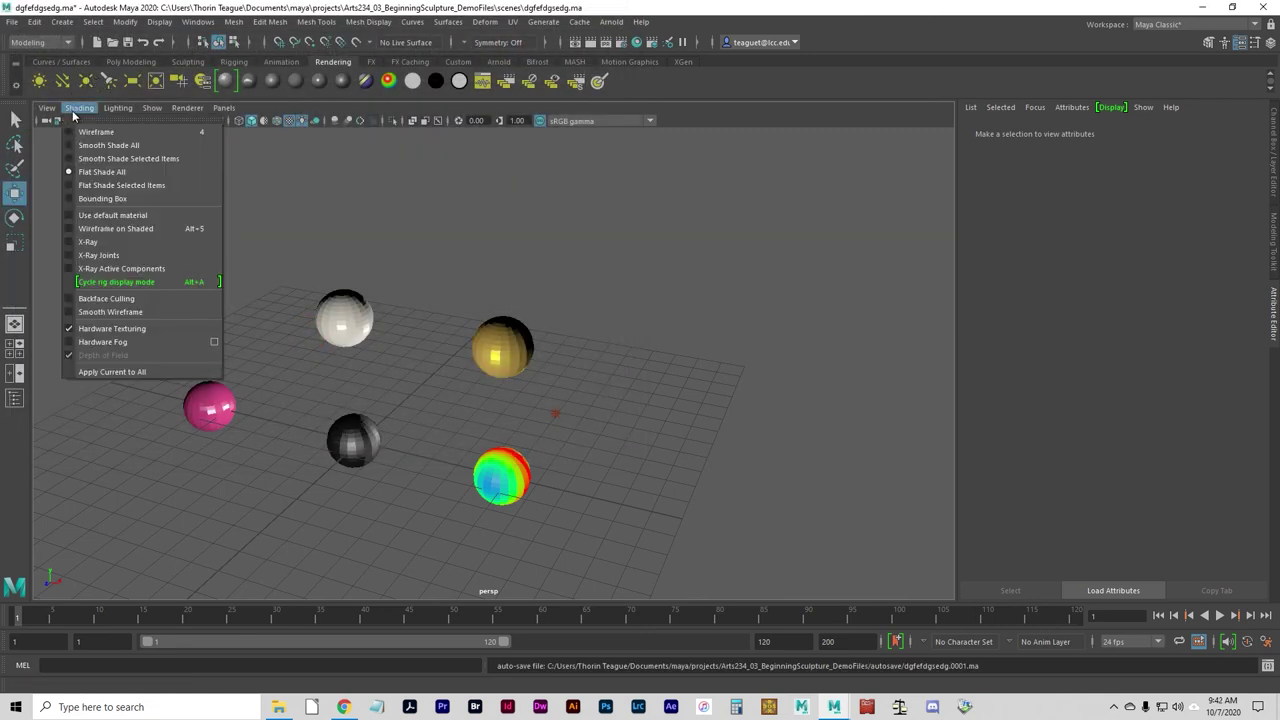
left_click(150, 145)
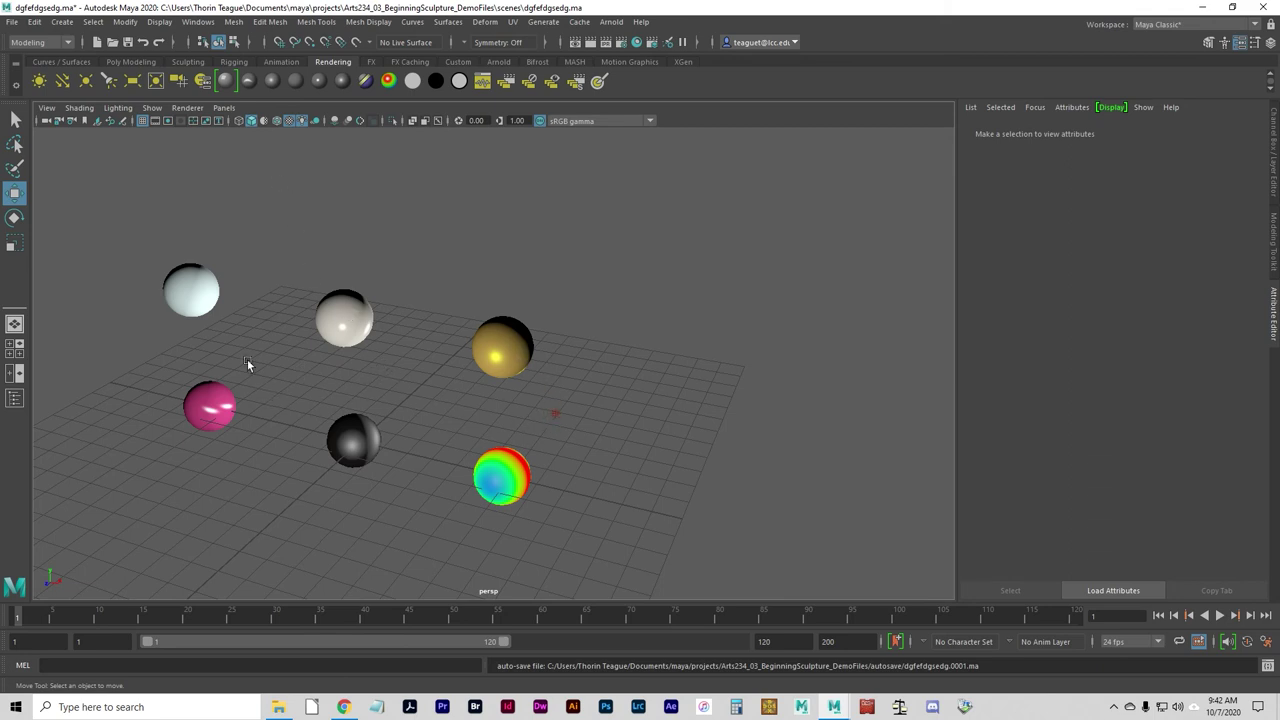
Check the four-view layout with wireframe ortho views, then tumble the single persp view lower.
key("space")
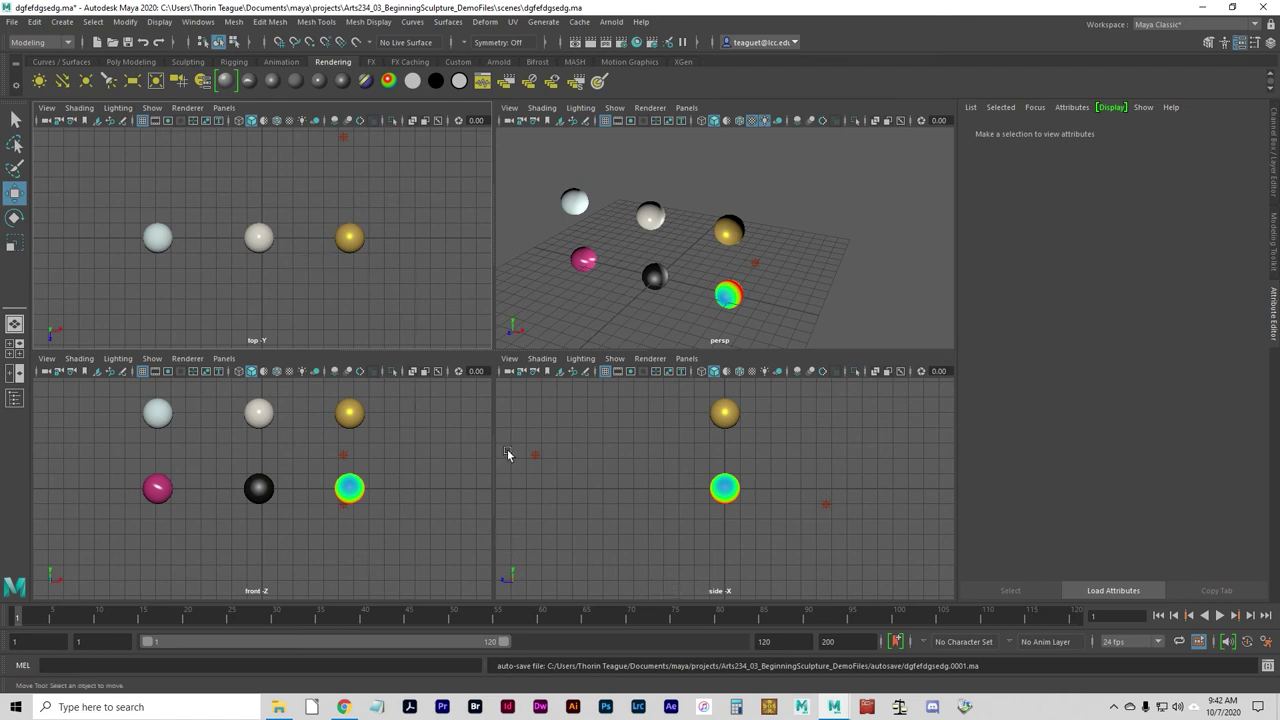
key("4")
key("4")
key("4")
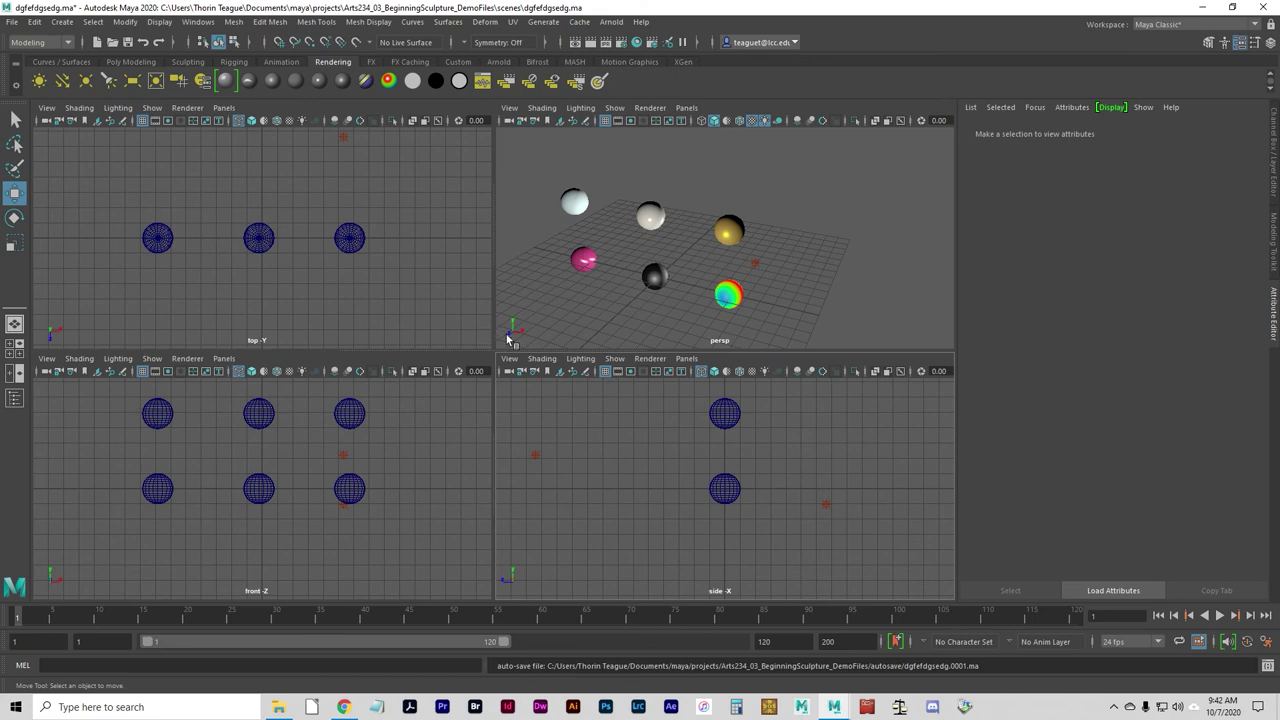
key("space")
left_click_drag(331, 507, 294, 460, "alt")
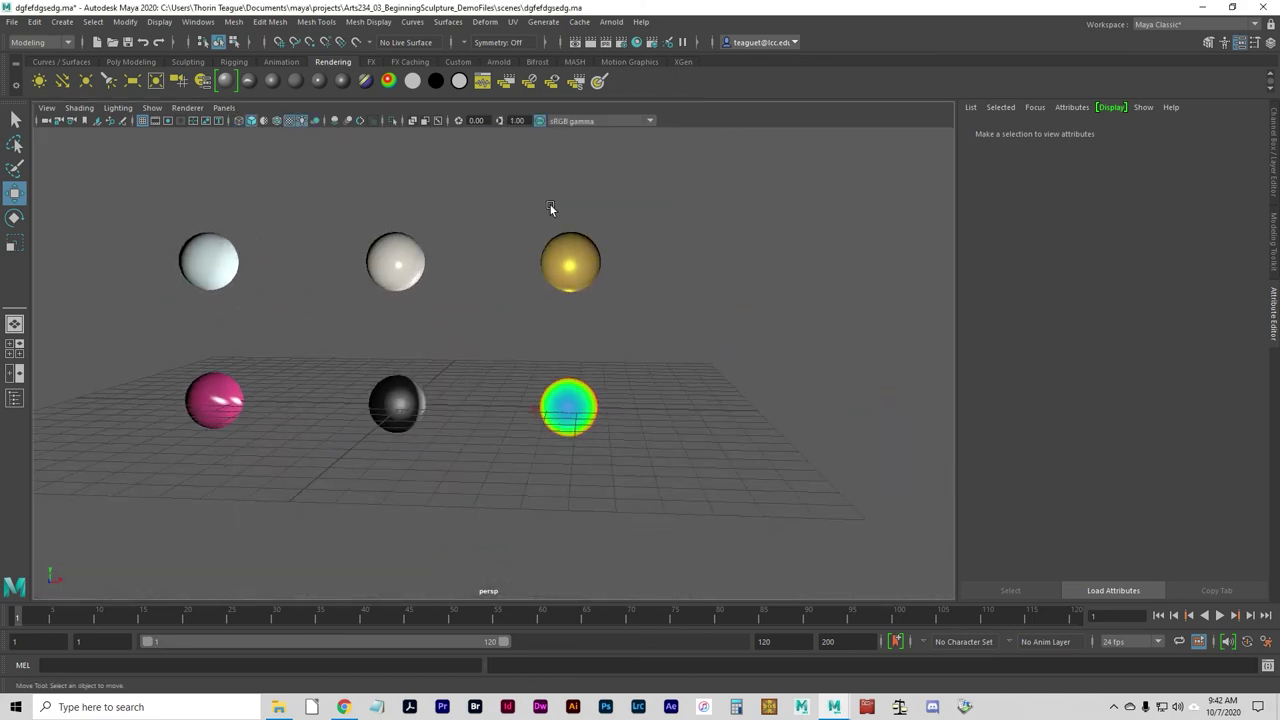
Open Render Settings and keep Maya Software as the renderer.
left_click(620, 47)
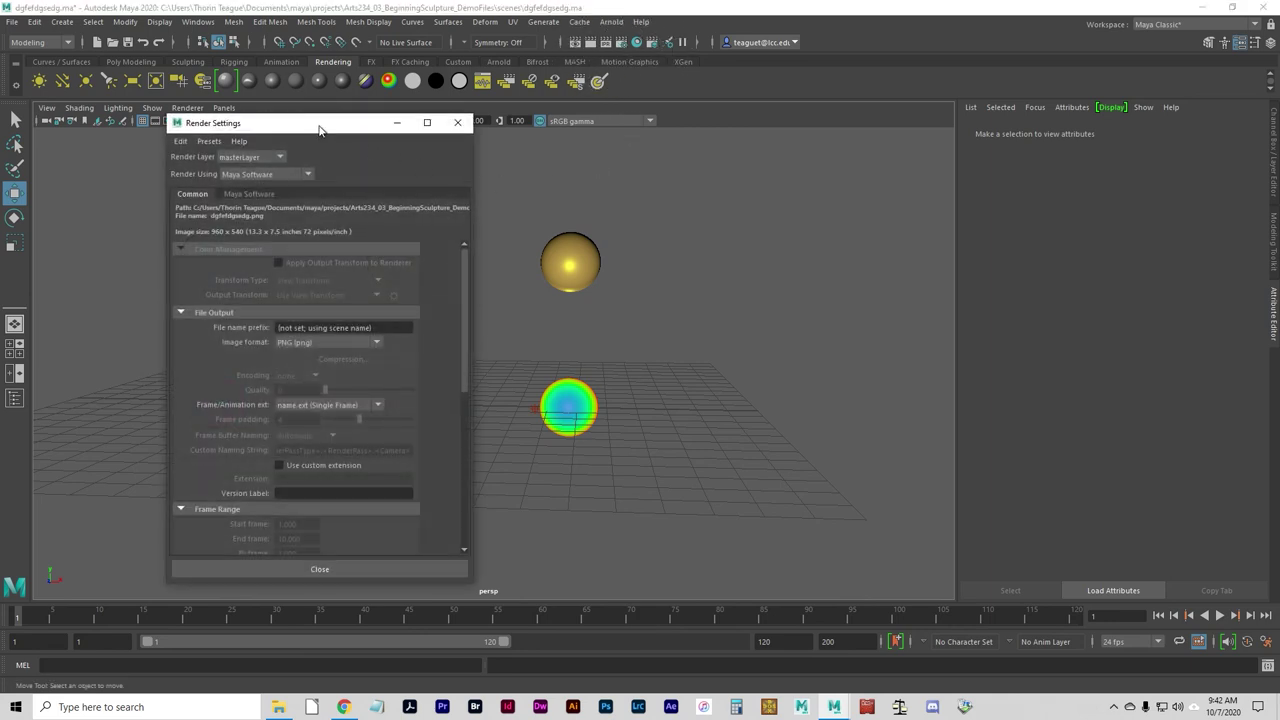
left_click_drag(326, 124, 402, 118)
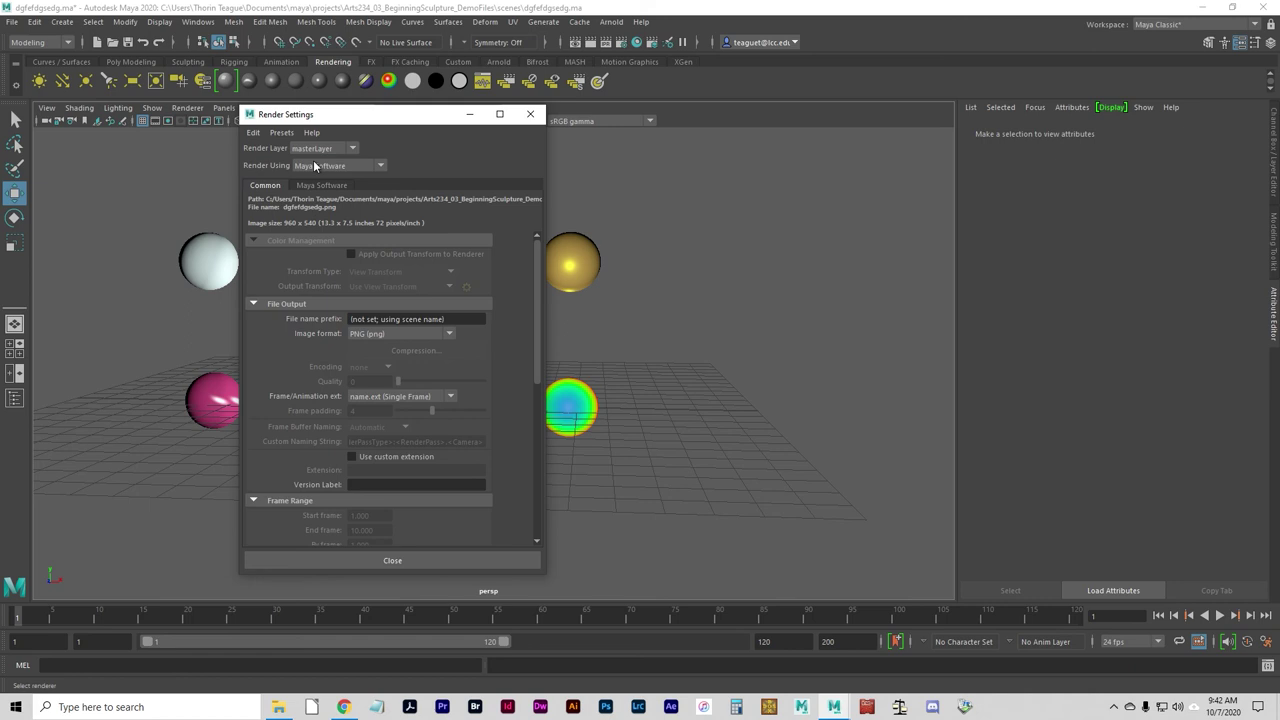
left_click(316, 166)
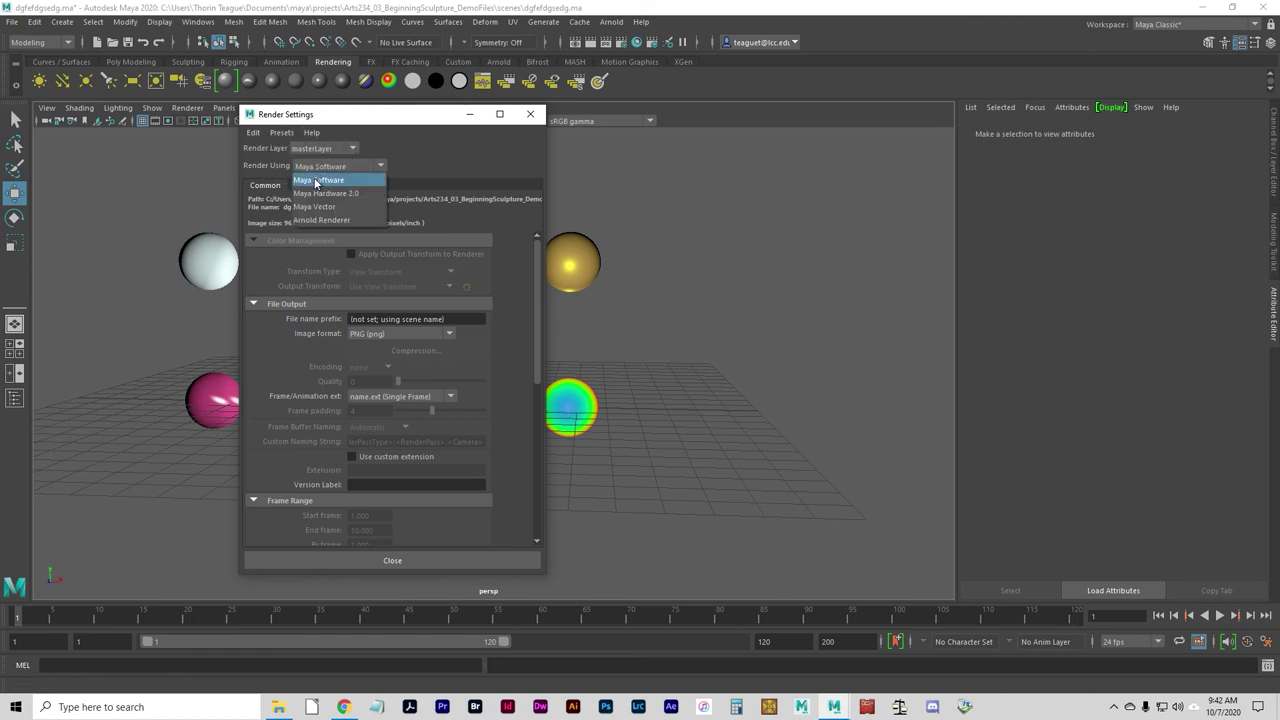
left_click(316, 181)
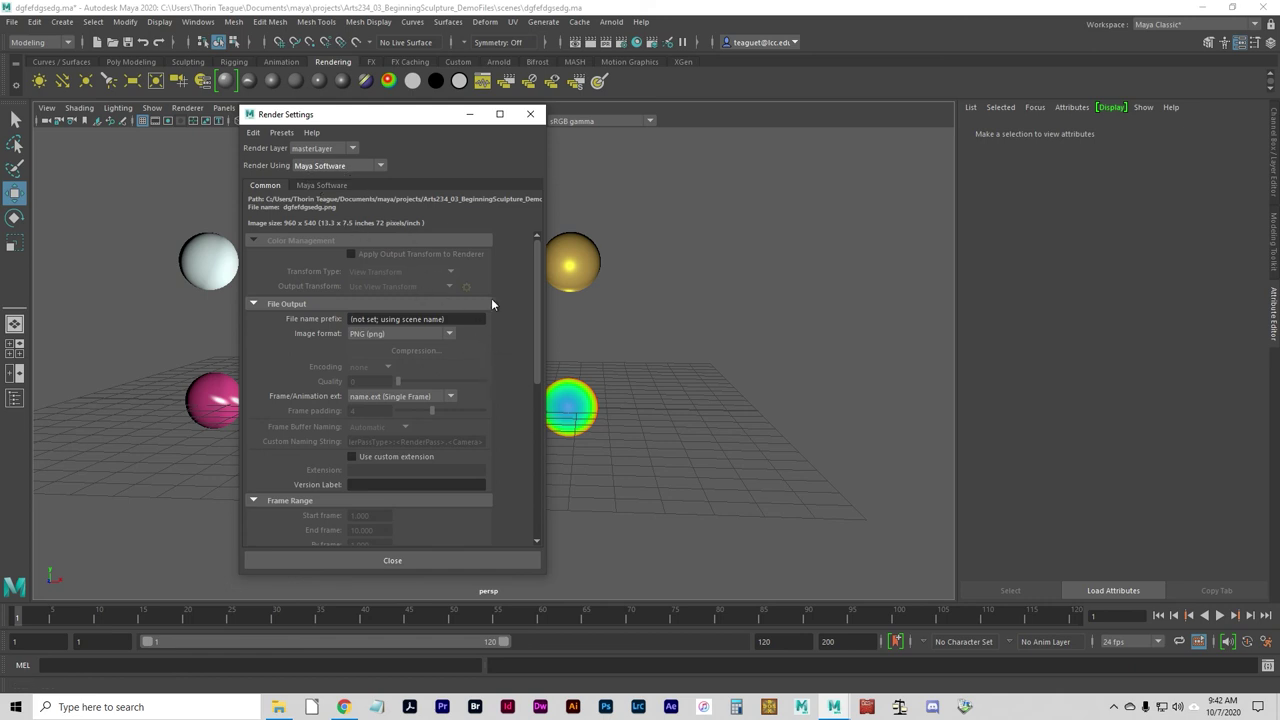
left_click_drag(540, 300, 563, 486)
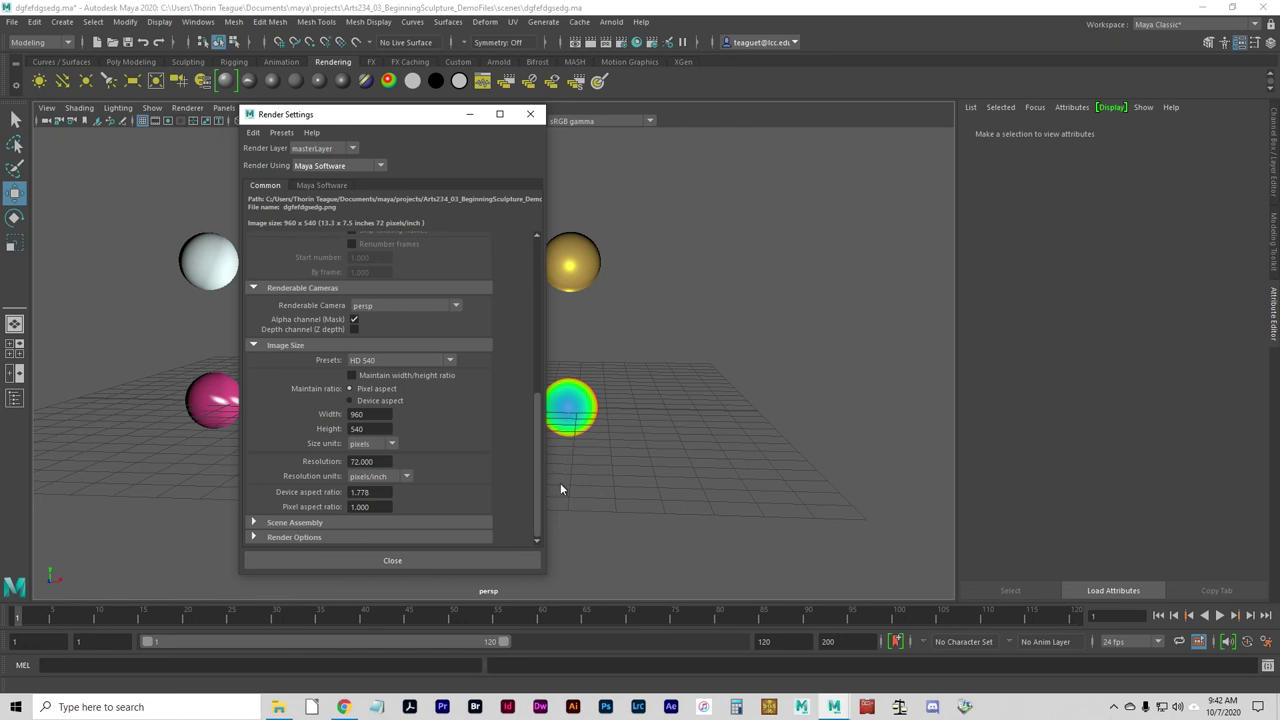
Set the Image Size preset to HD 1080 (1920x1080) and show the Maya Software tab.
left_click(386, 364)
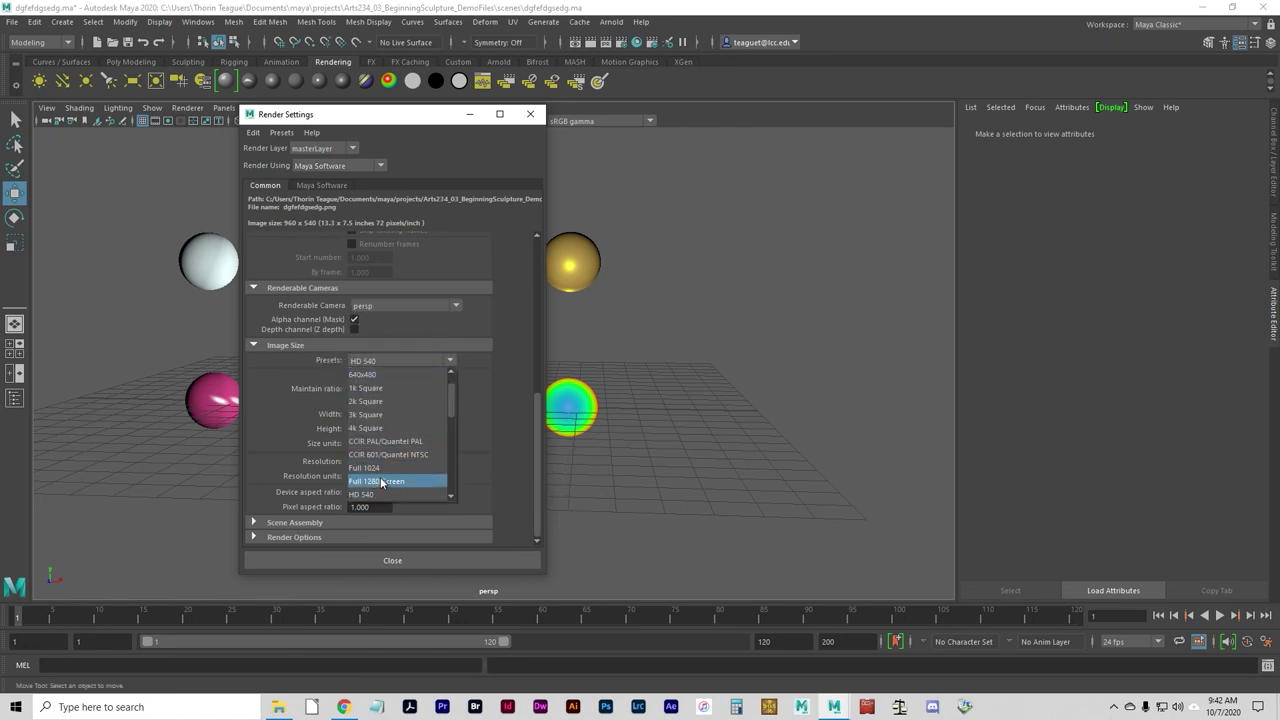
left_click(369, 481)
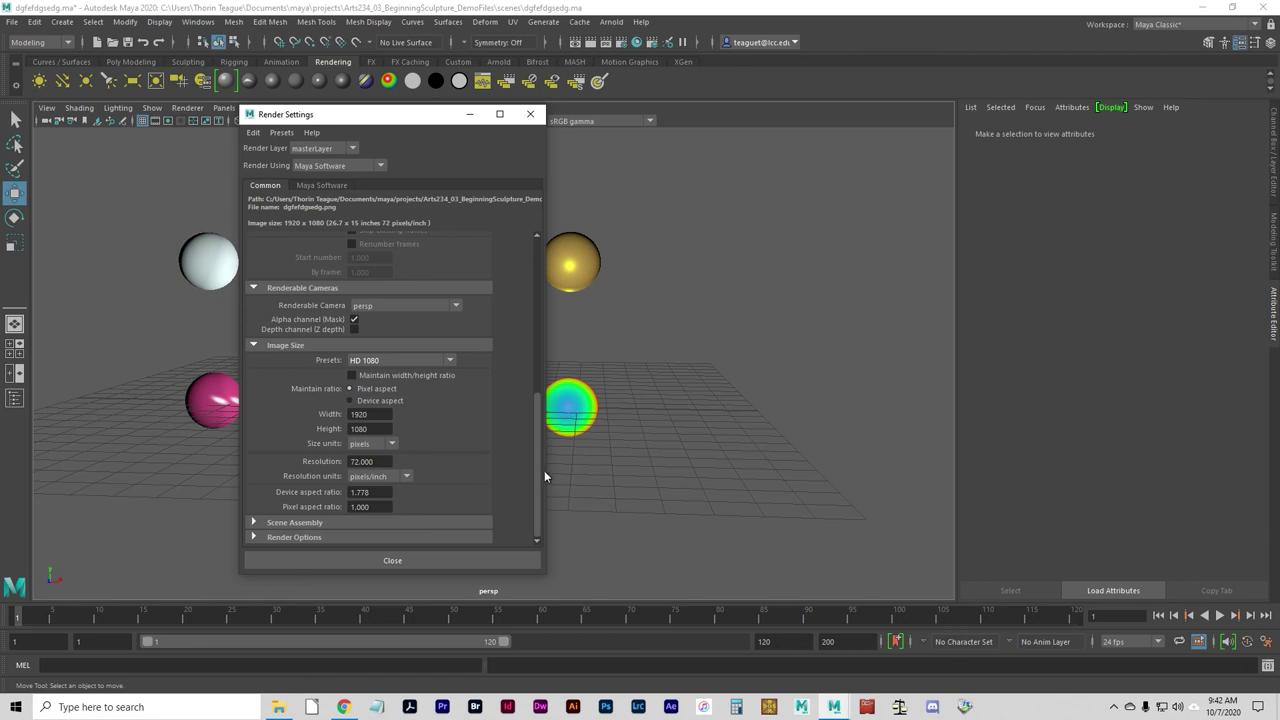
left_click(373, 362)
scroll(536, 360, "up", 6)
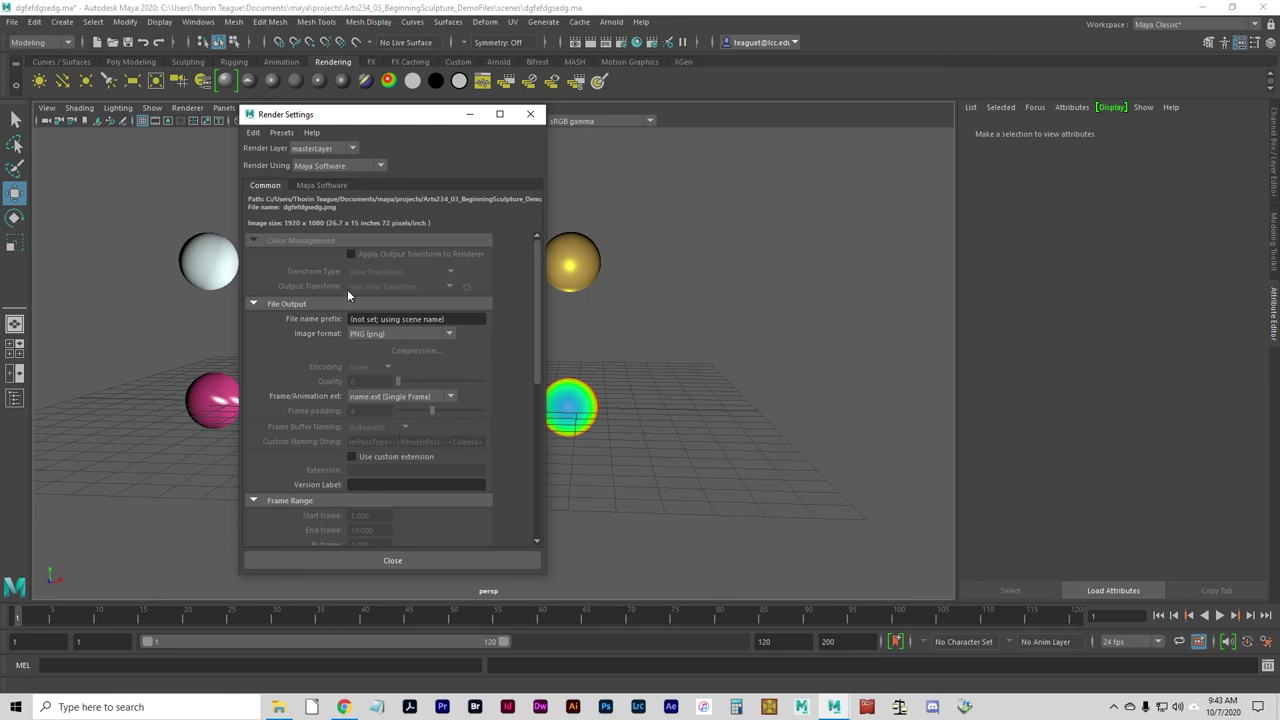
scroll(293, 371, "down", 3)
scroll(292, 372, "down", 3)
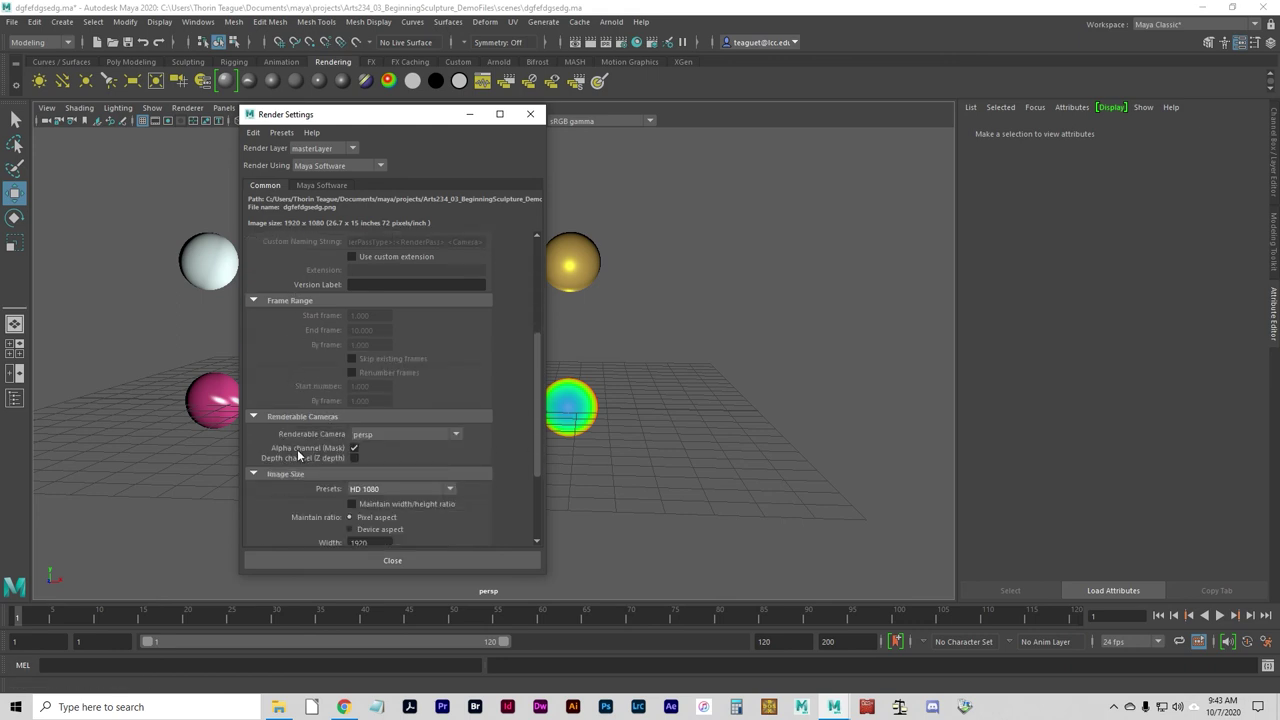
scroll(294, 411, "up", 4)
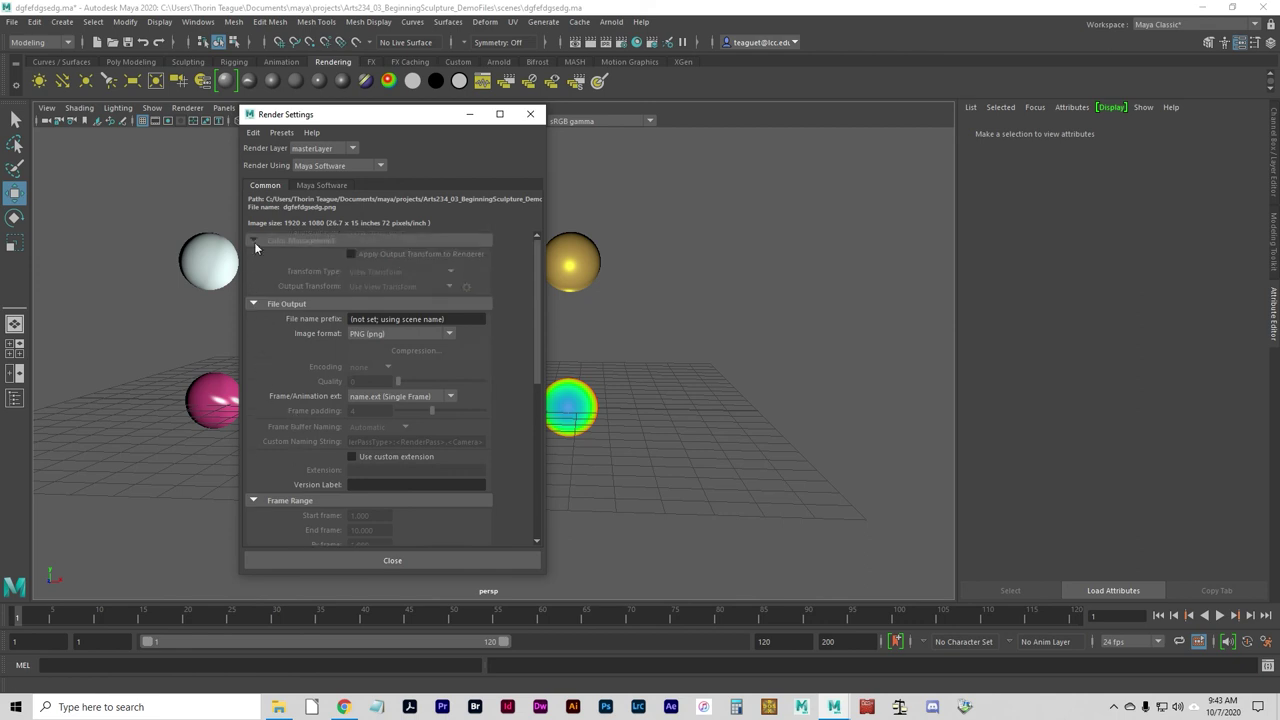
left_click(318, 186)
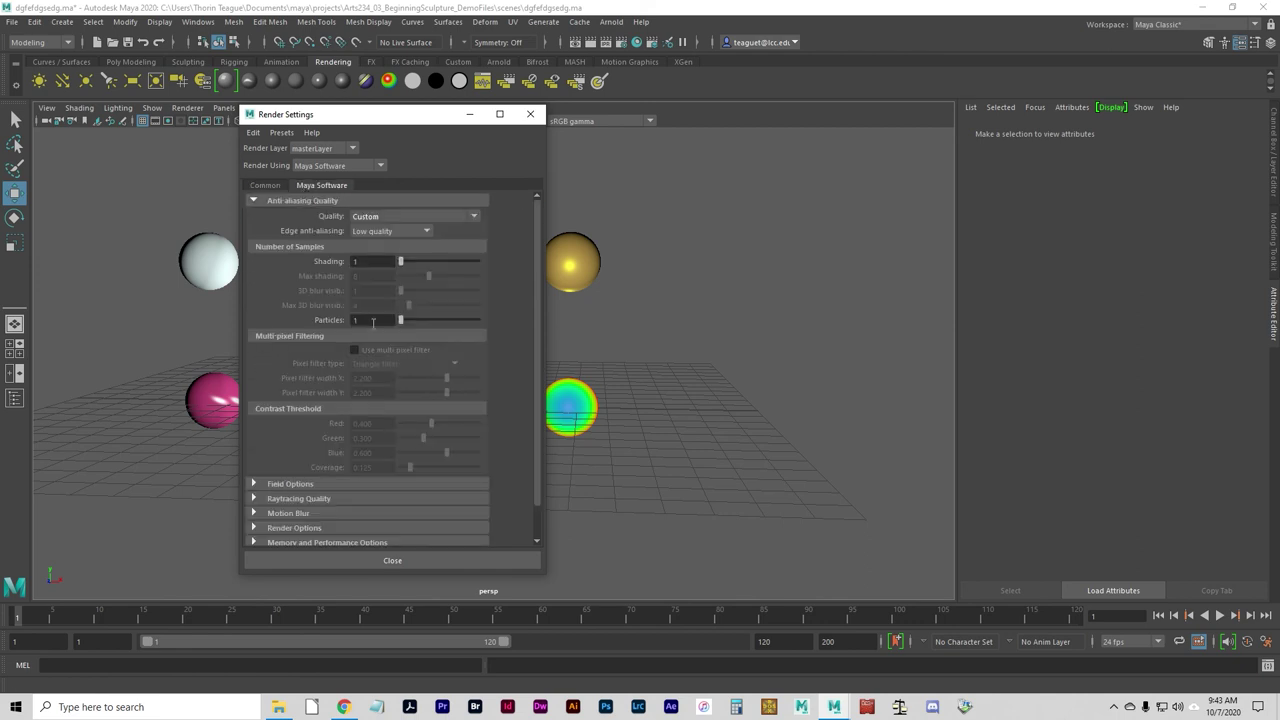
Try 3D motion blur production, then set anti-aliasing Quality to Preview quality.
left_click(390, 216)
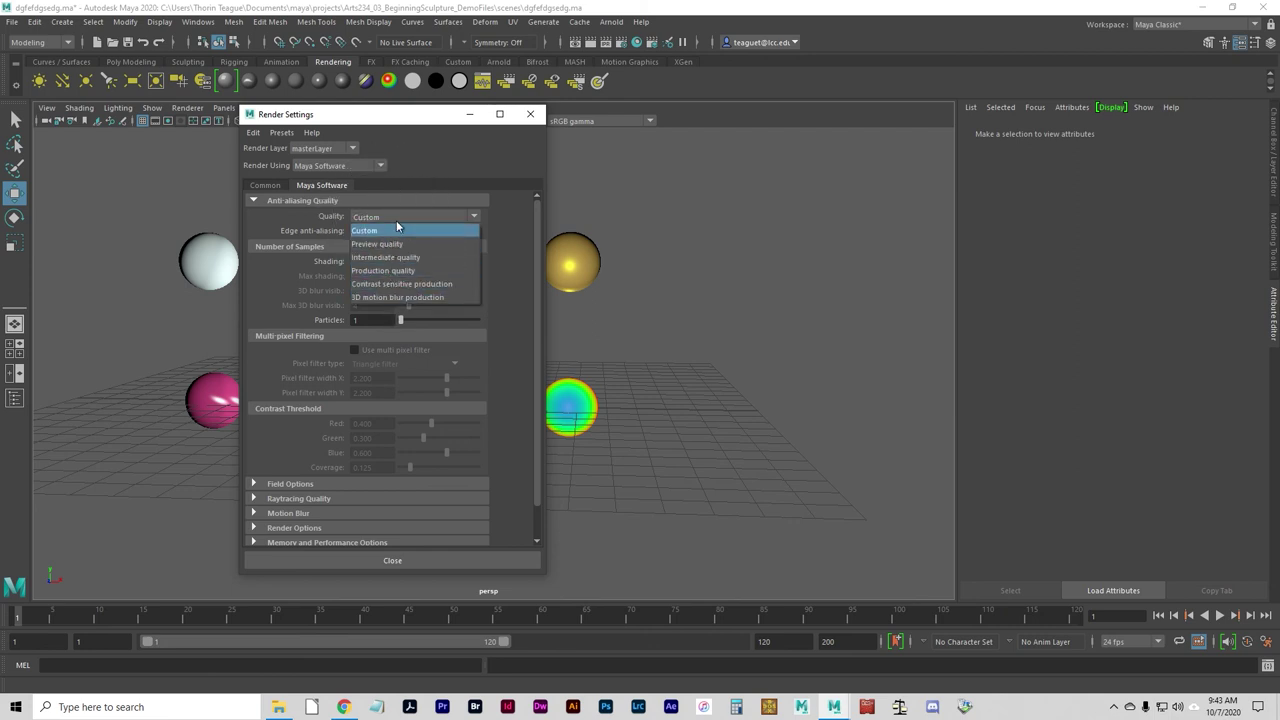
left_click(421, 297)
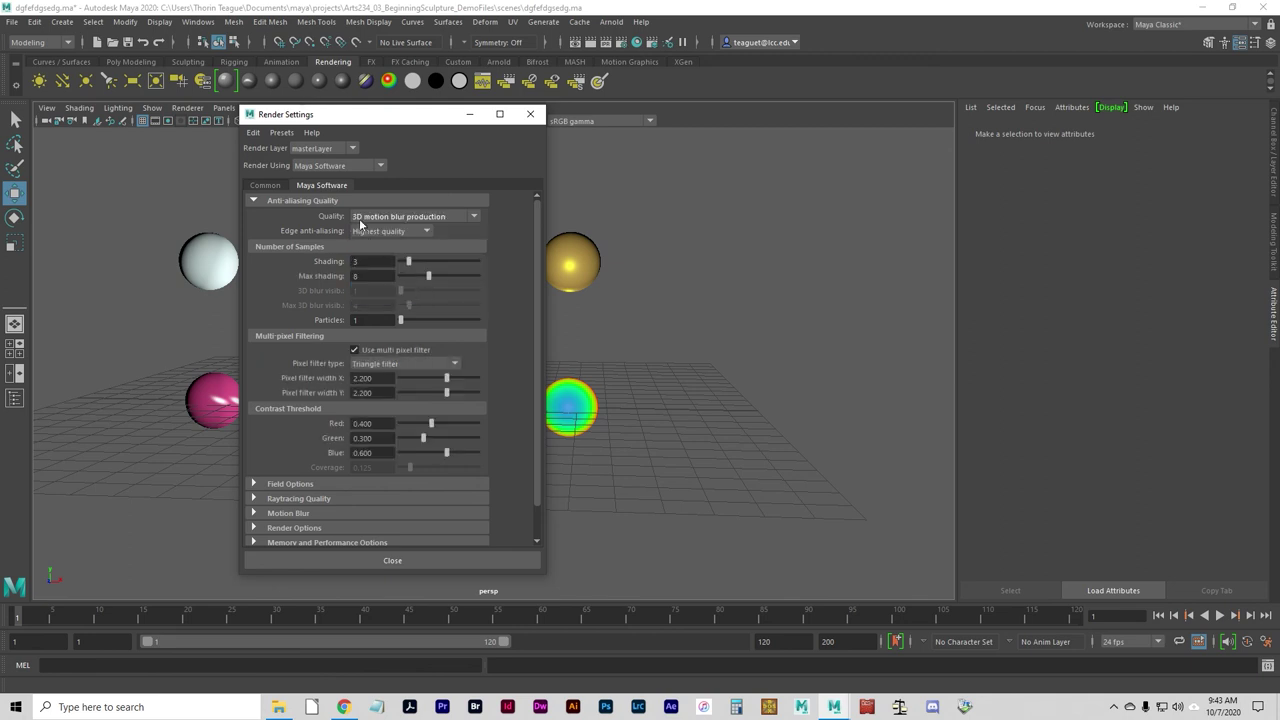
left_click(428, 217)
left_click(416, 245)
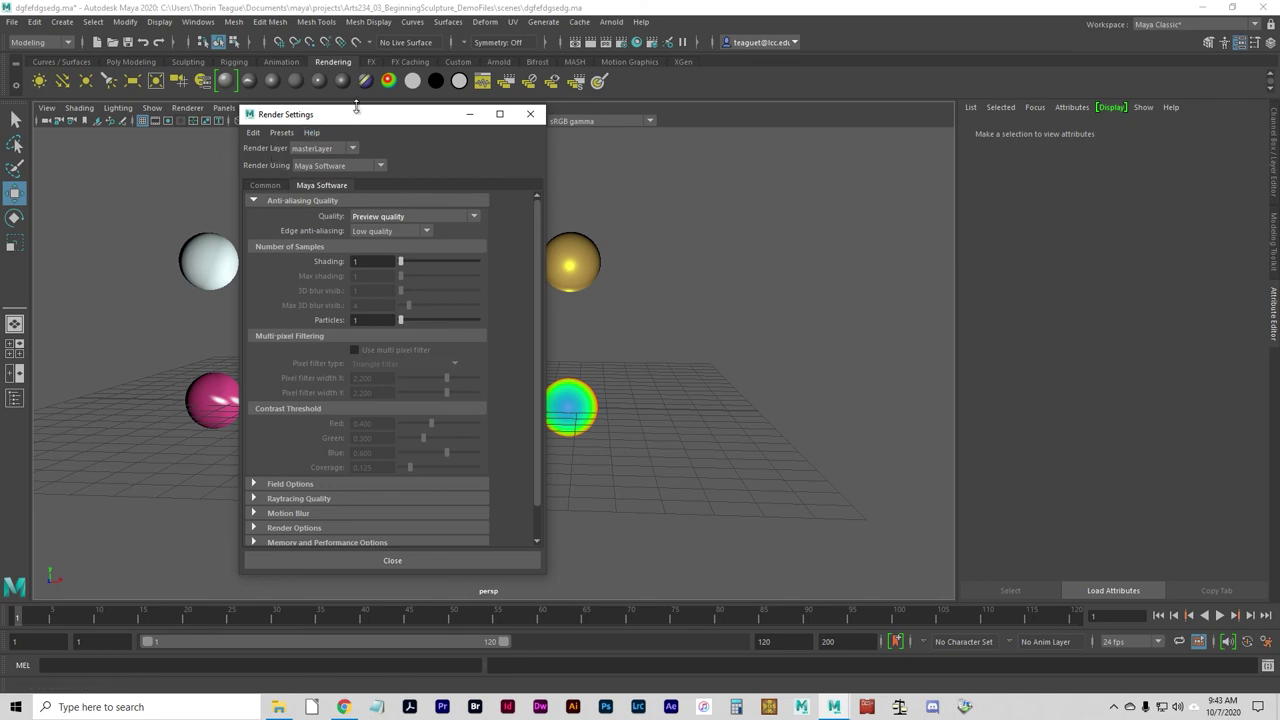
Move the Render Settings and Render View windows aside and select the gold sphere.
left_click_drag(358, 118, 872, 128)
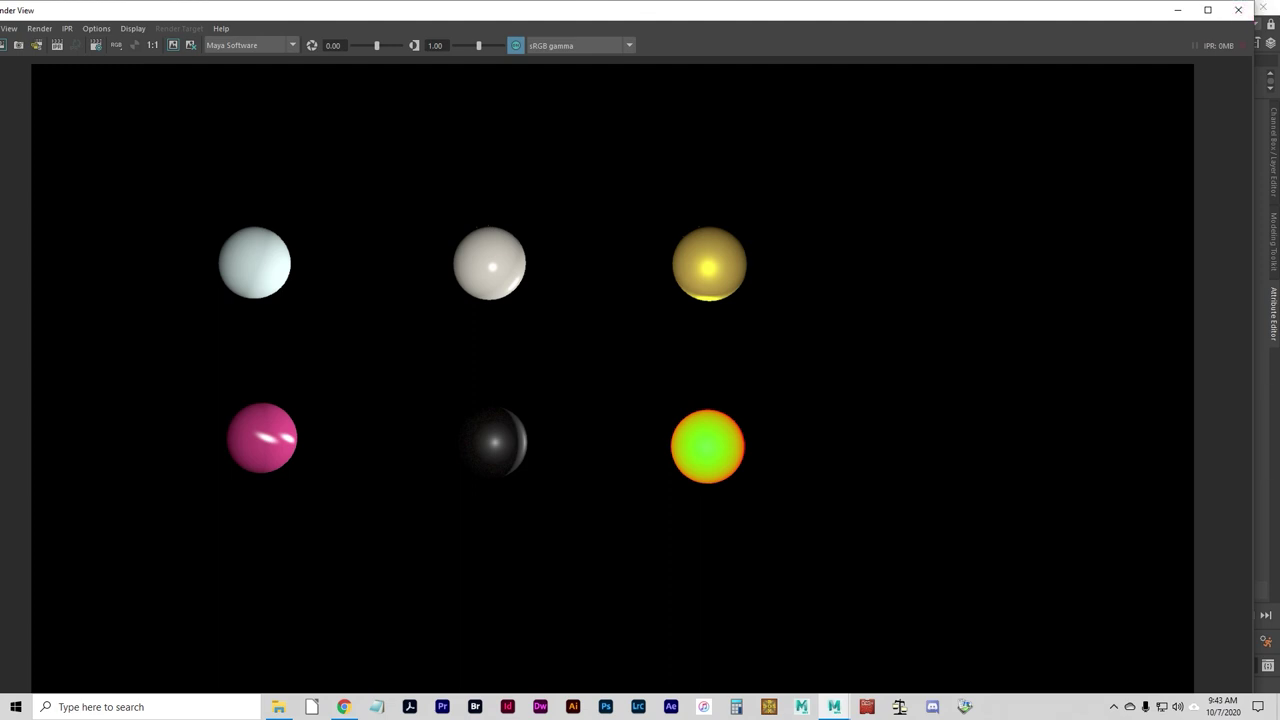
left_click_drag(1257, 5, 693, 145)
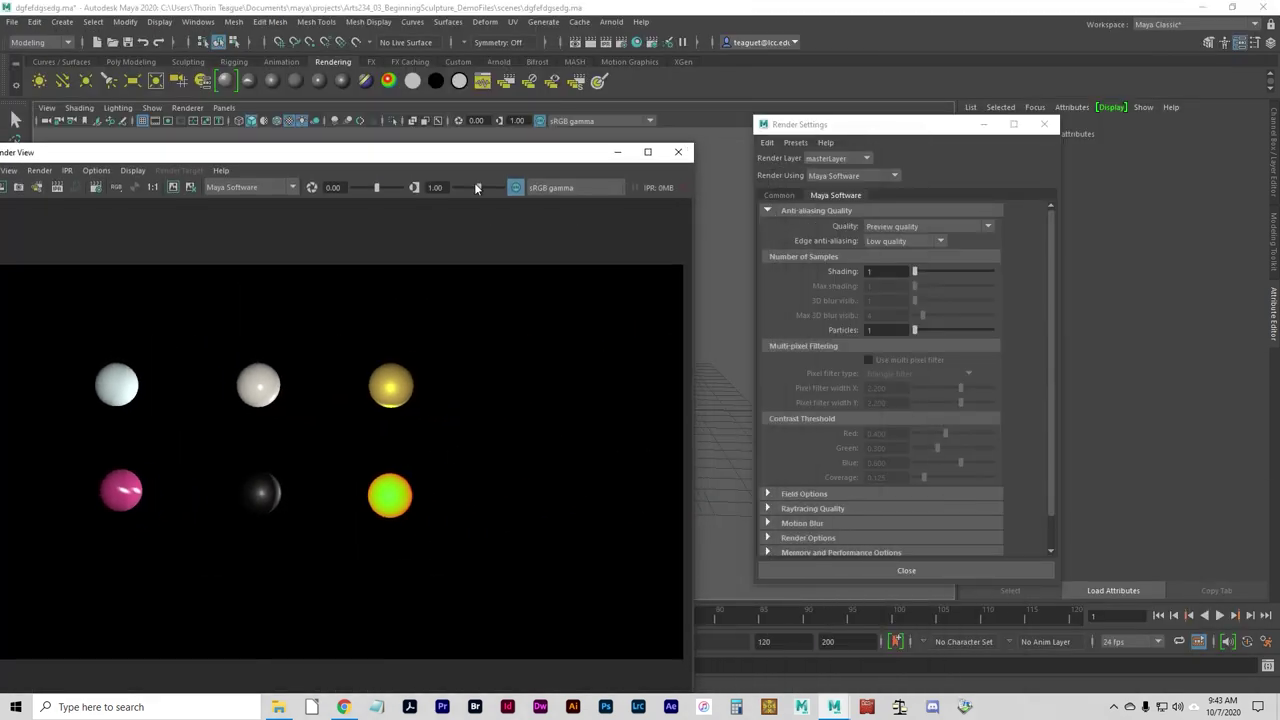
left_click_drag(472, 152, 748, 163)
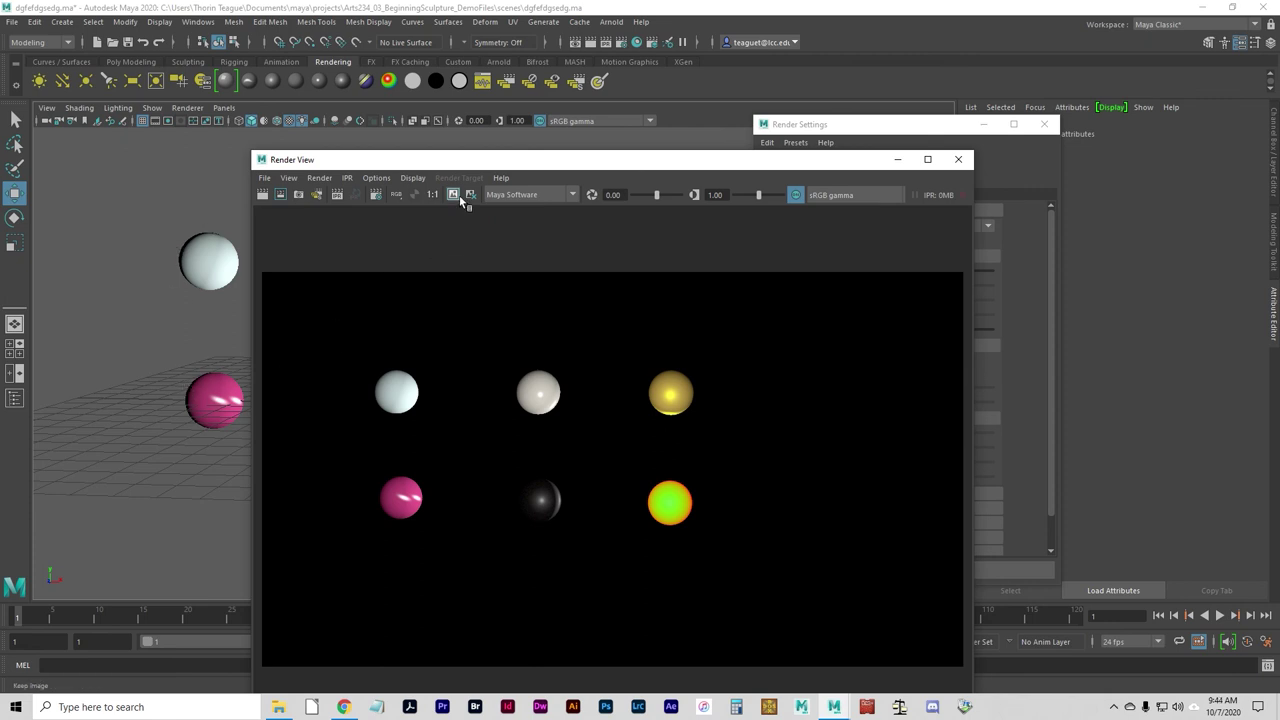
left_click_drag(451, 160, 395, 326)
left_click(588, 258)
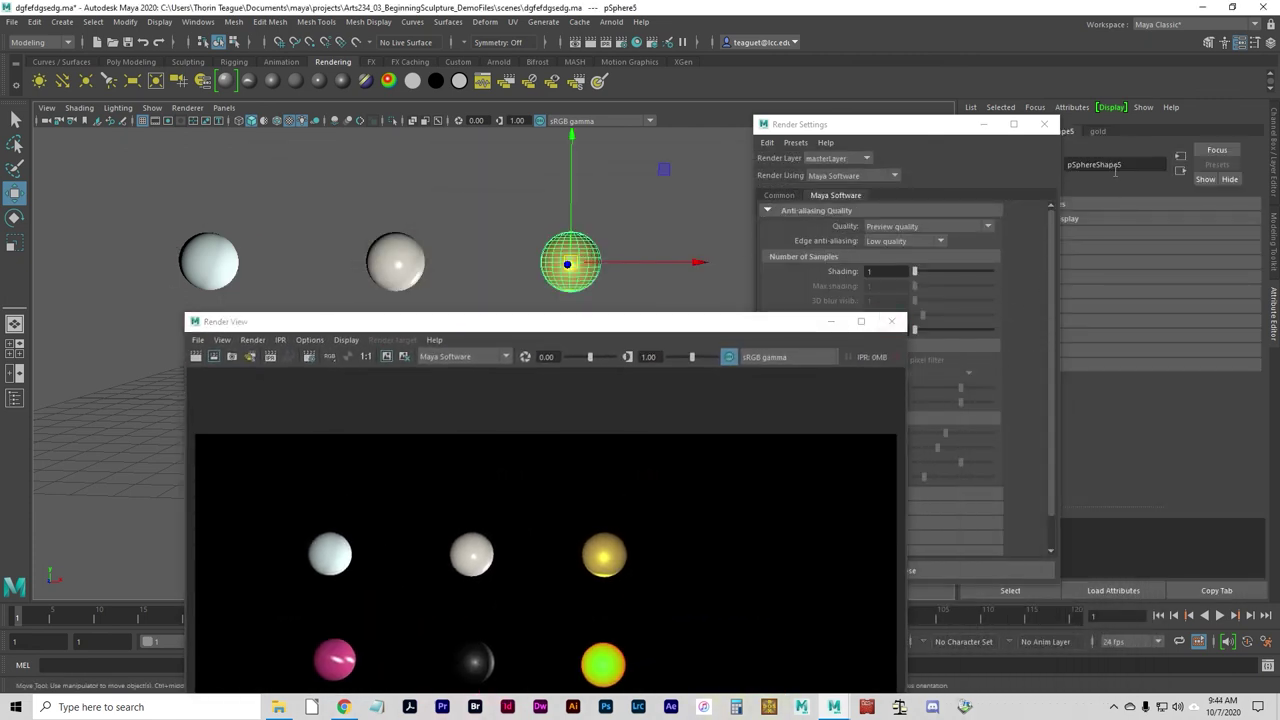
Set the gold Blinn's Reflectivity to 0.766 and re-render the spheres.
left_click_drag(940, 130, 829, 127)
left_click(1098, 131)
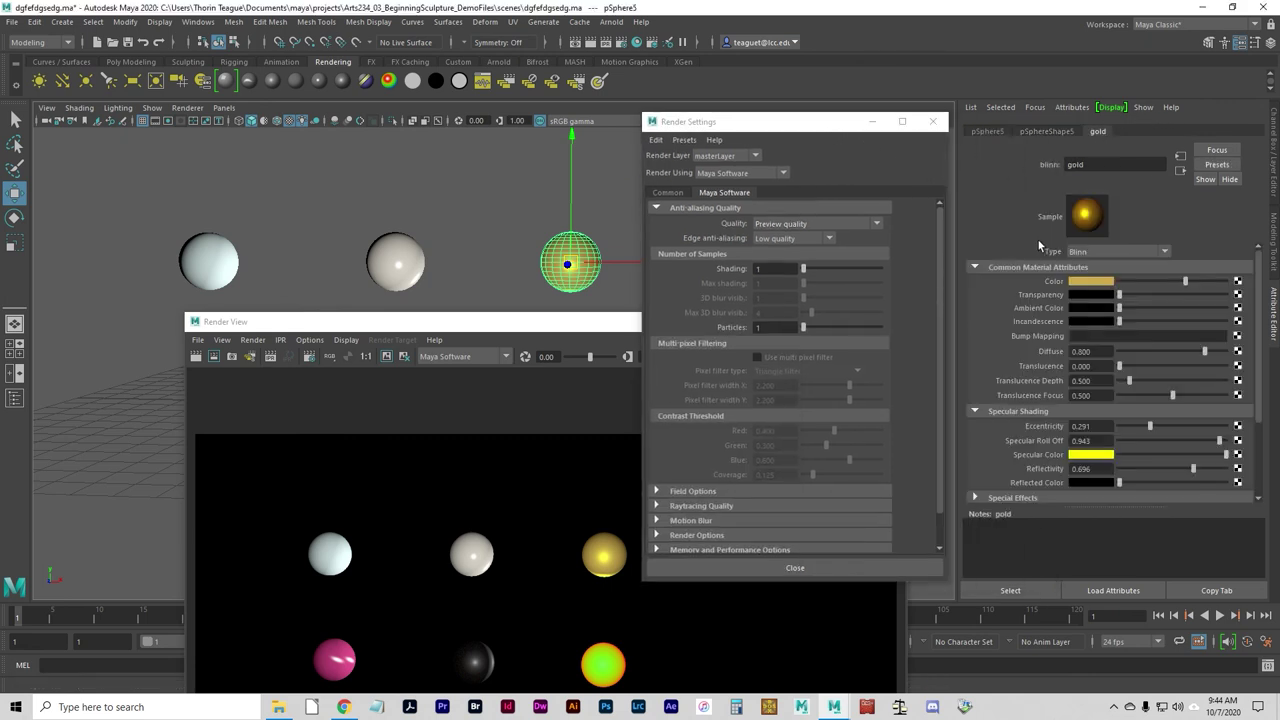
scroll(1068, 426, "down", 1)
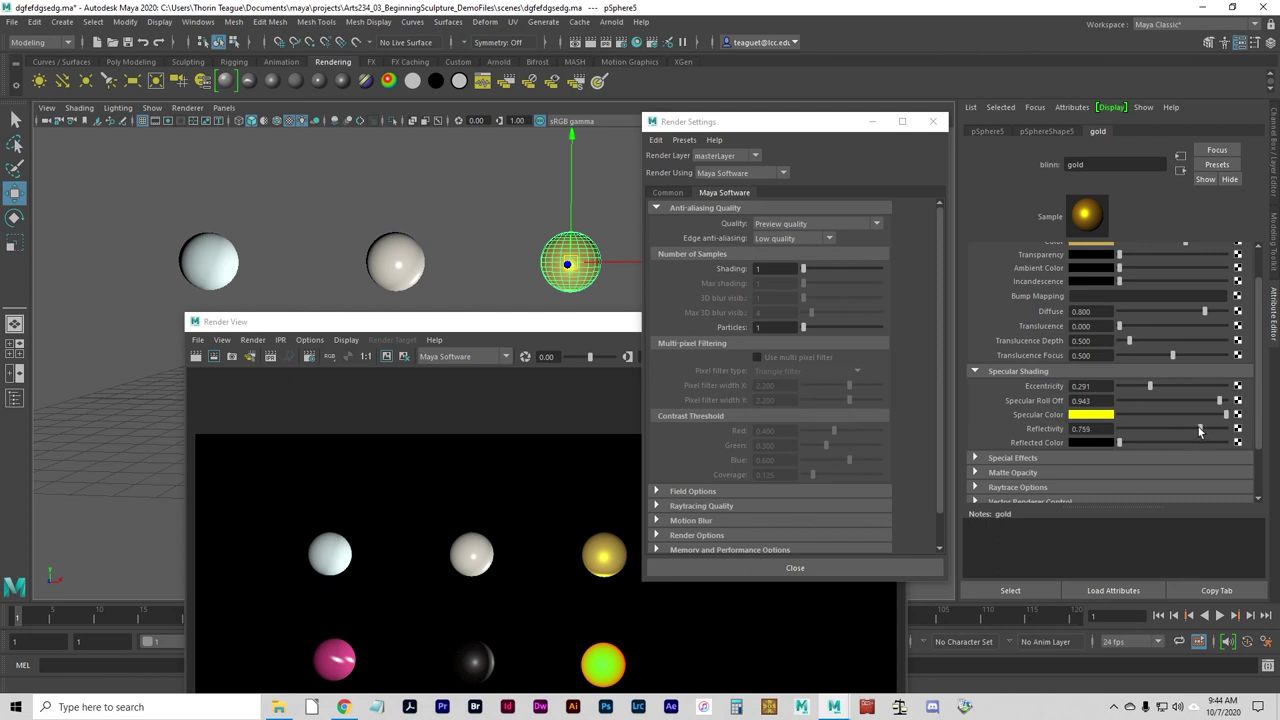
left_click_drag(1198, 425, 1201, 427)
left_click_drag(530, 322, 385, 172)
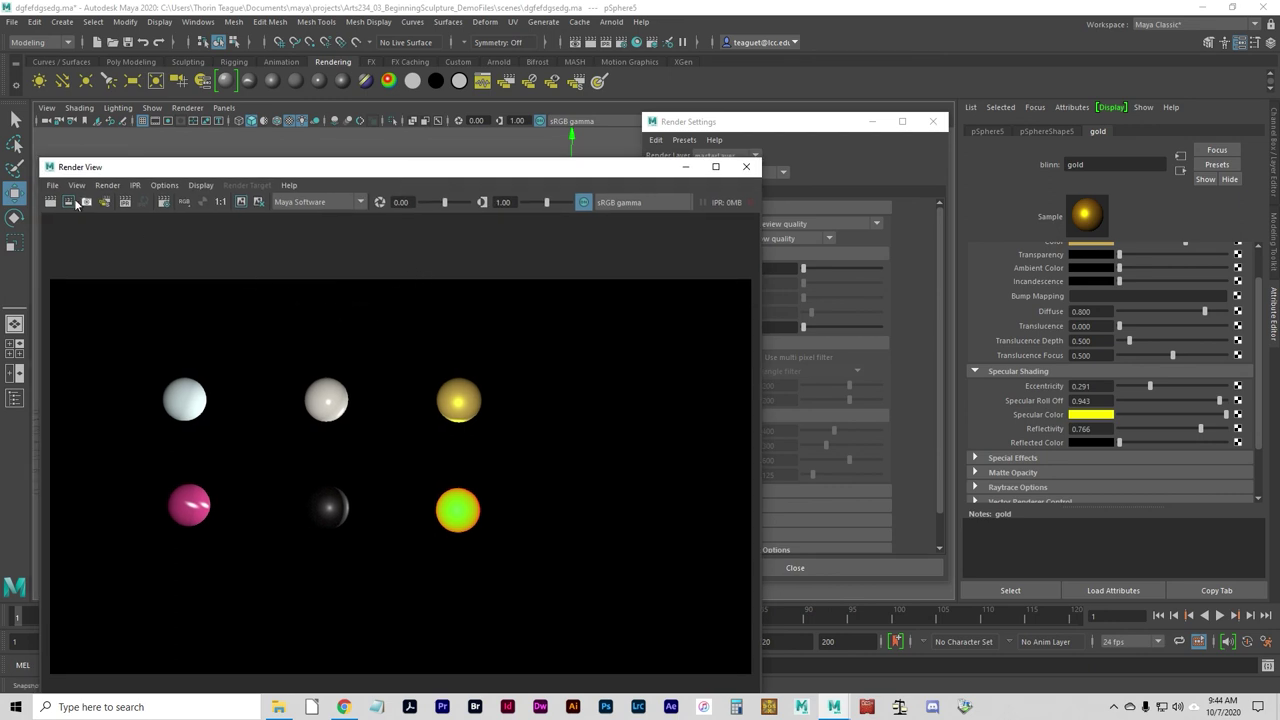
left_click(67, 203)
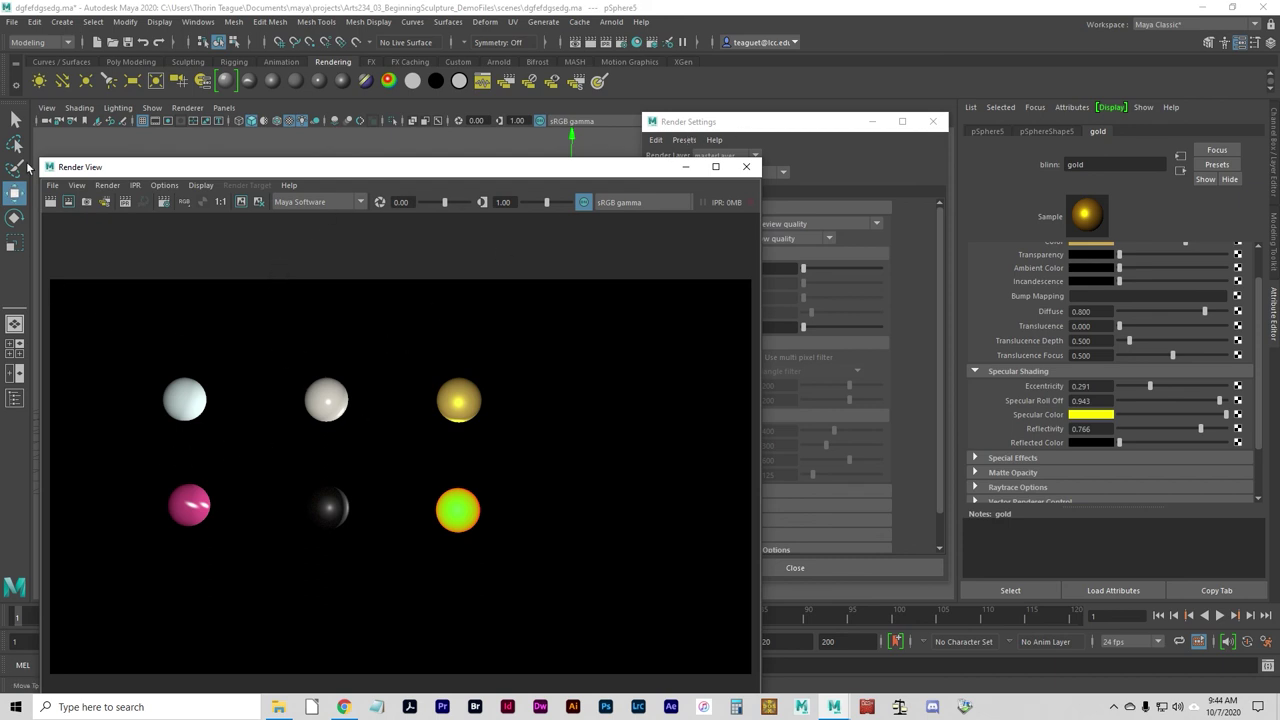
Switch to the Rendering menu set, set Test Resolution to 25% and render a test frame.
left_click(30, 43)
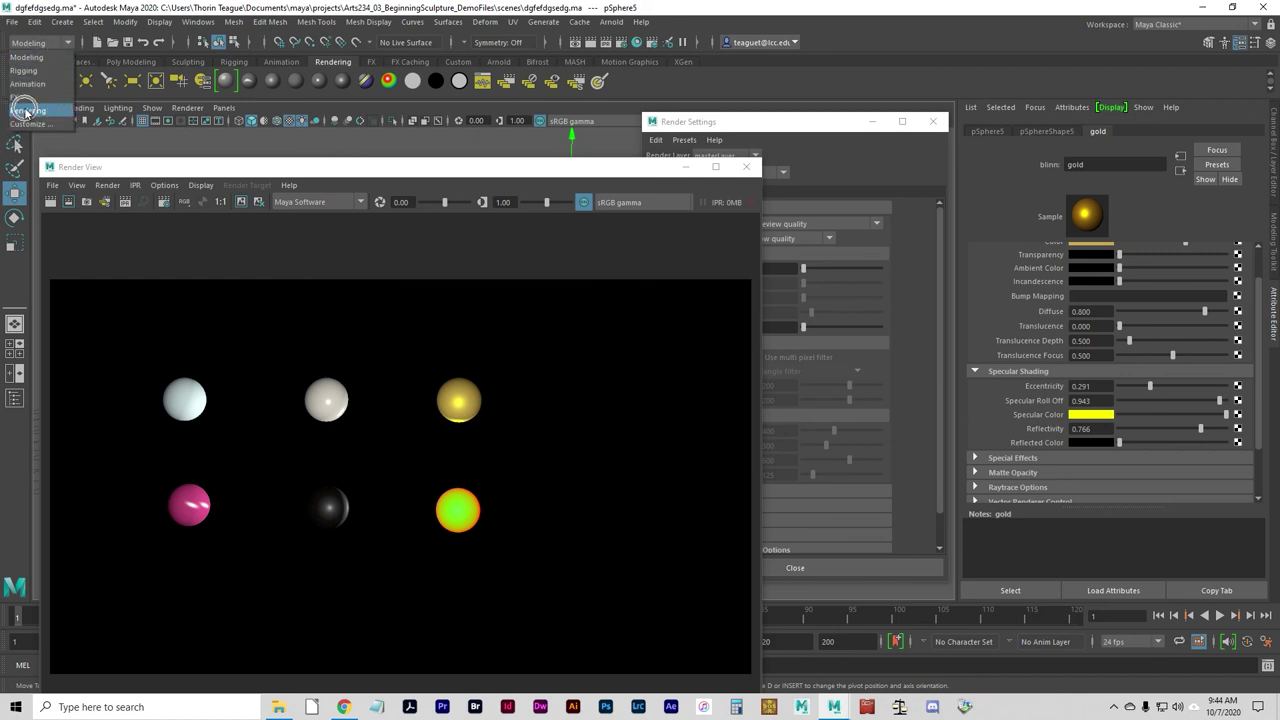
left_click(27, 110)
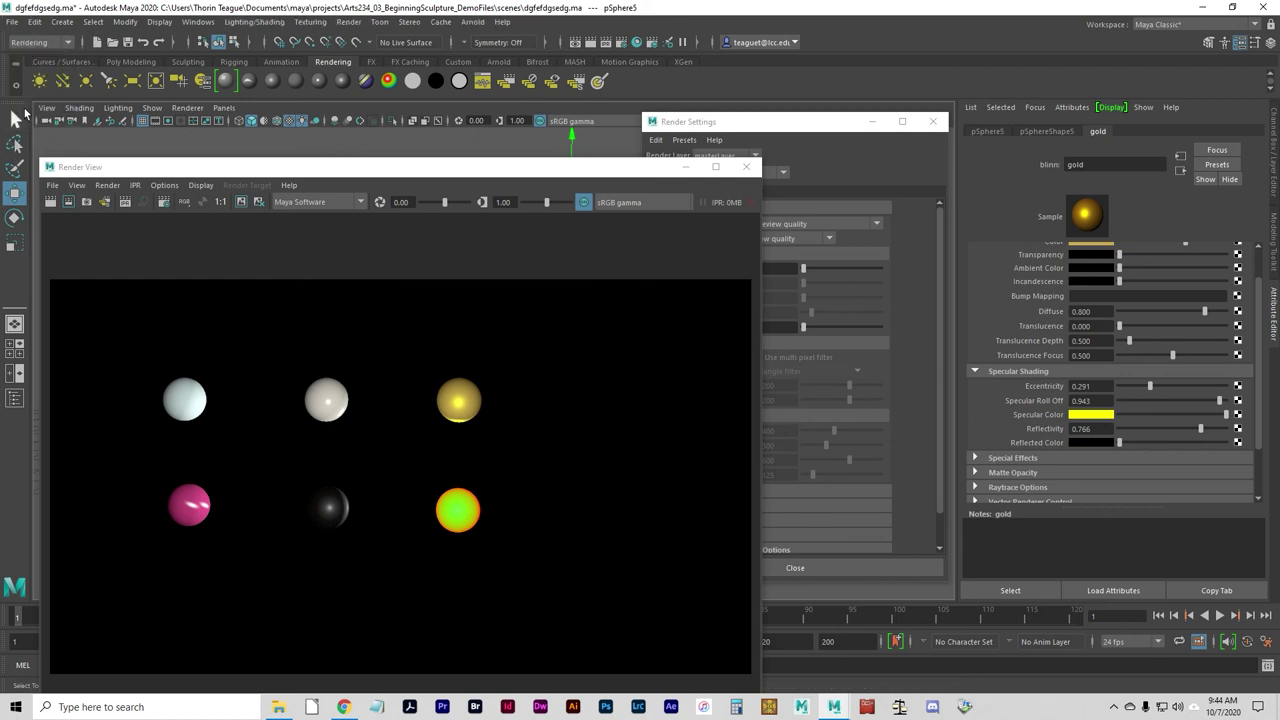
left_click(349, 22)
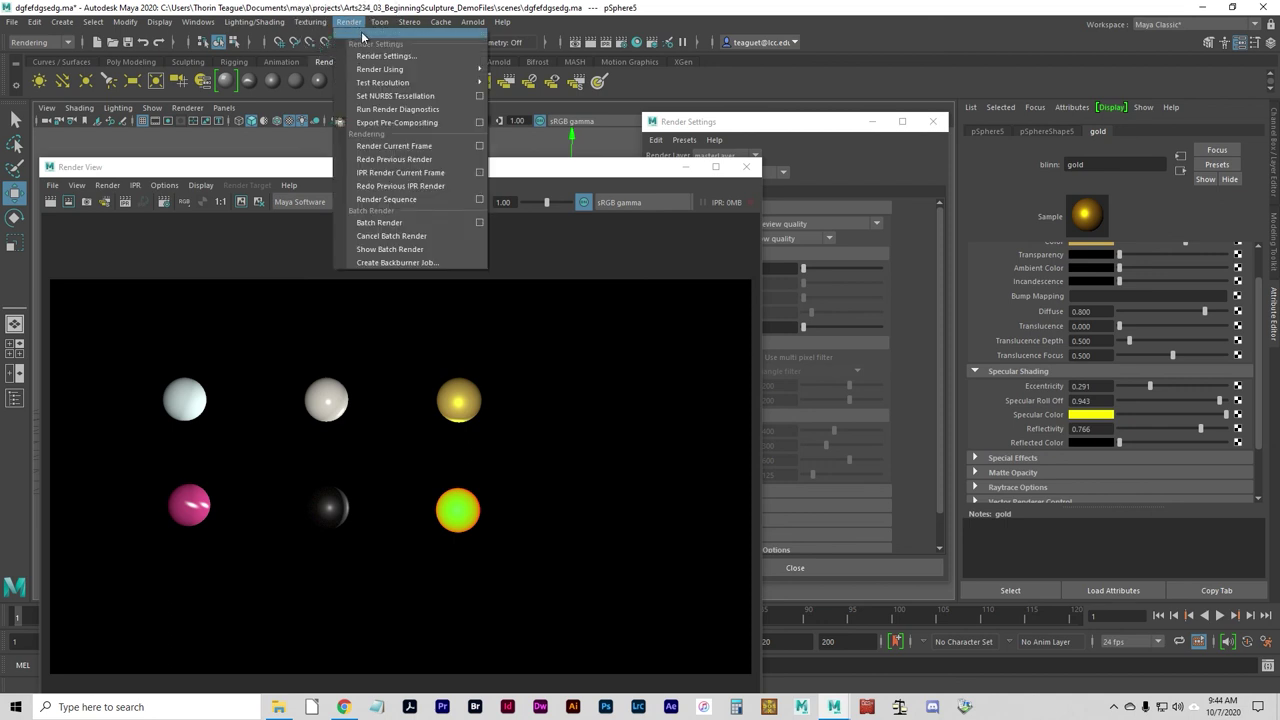
mouse_move(402, 77)
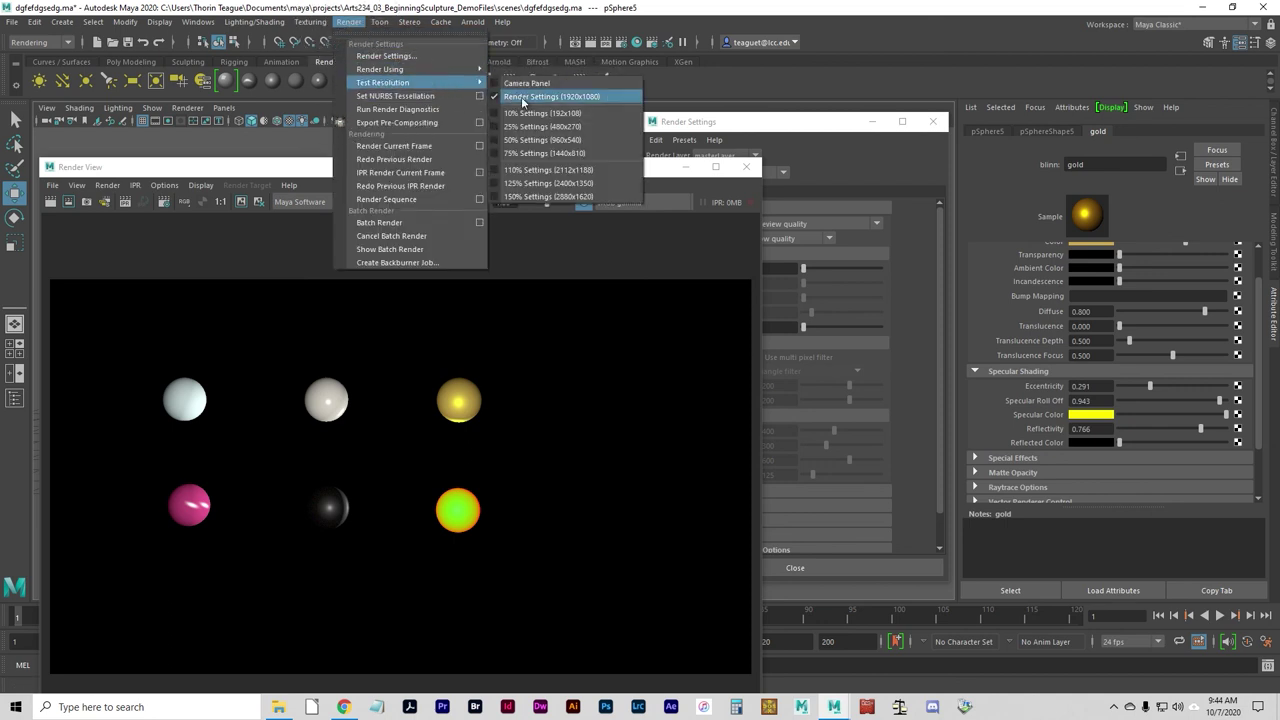
left_click(543, 141)
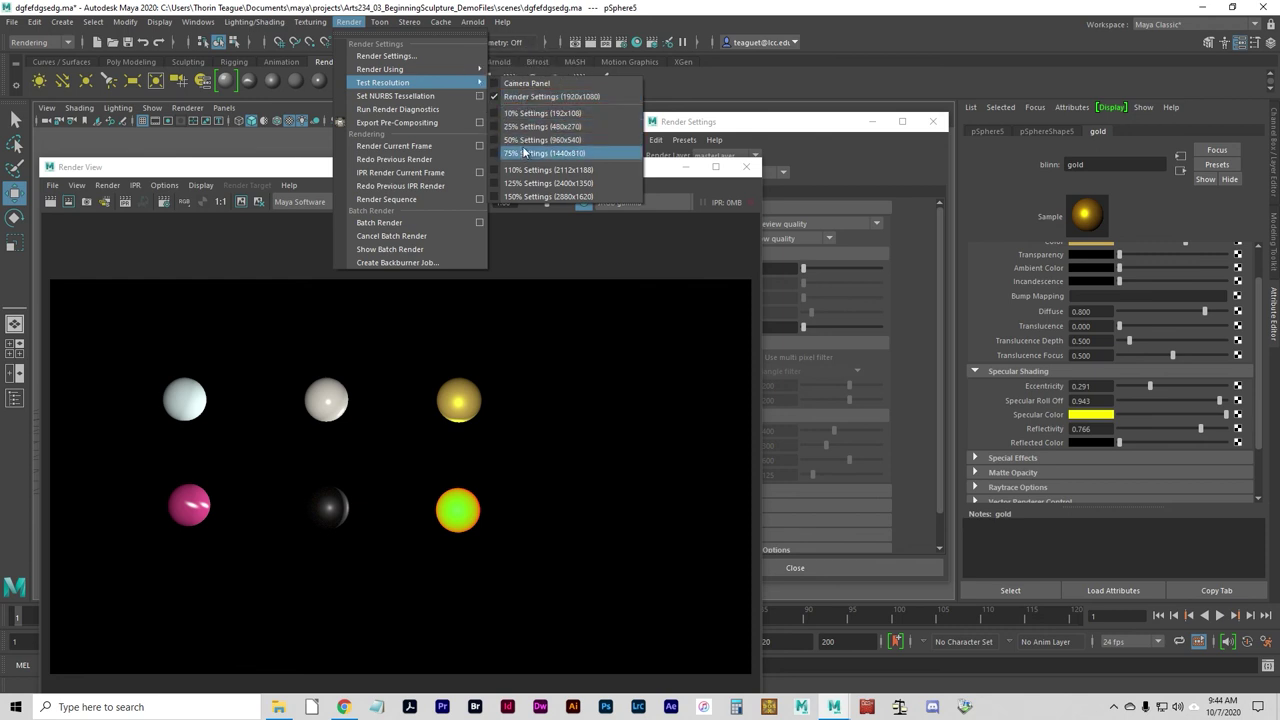
left_click(530, 127)
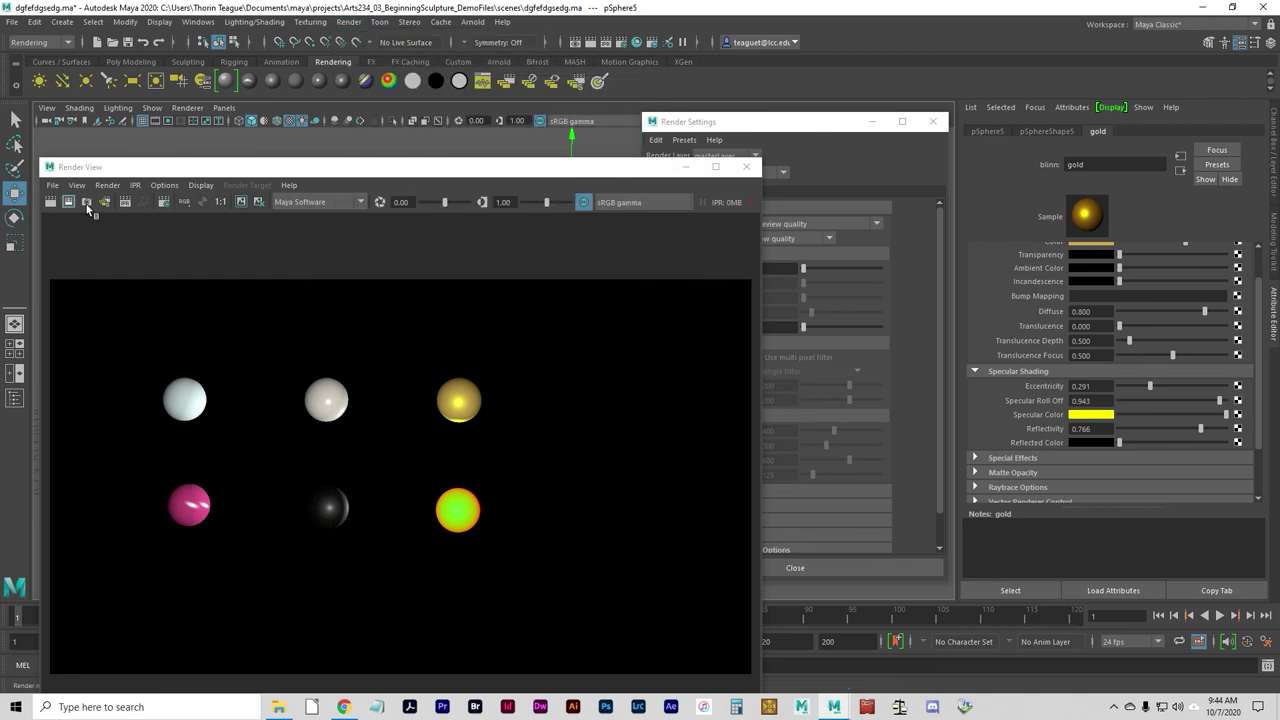
left_click(50, 202)
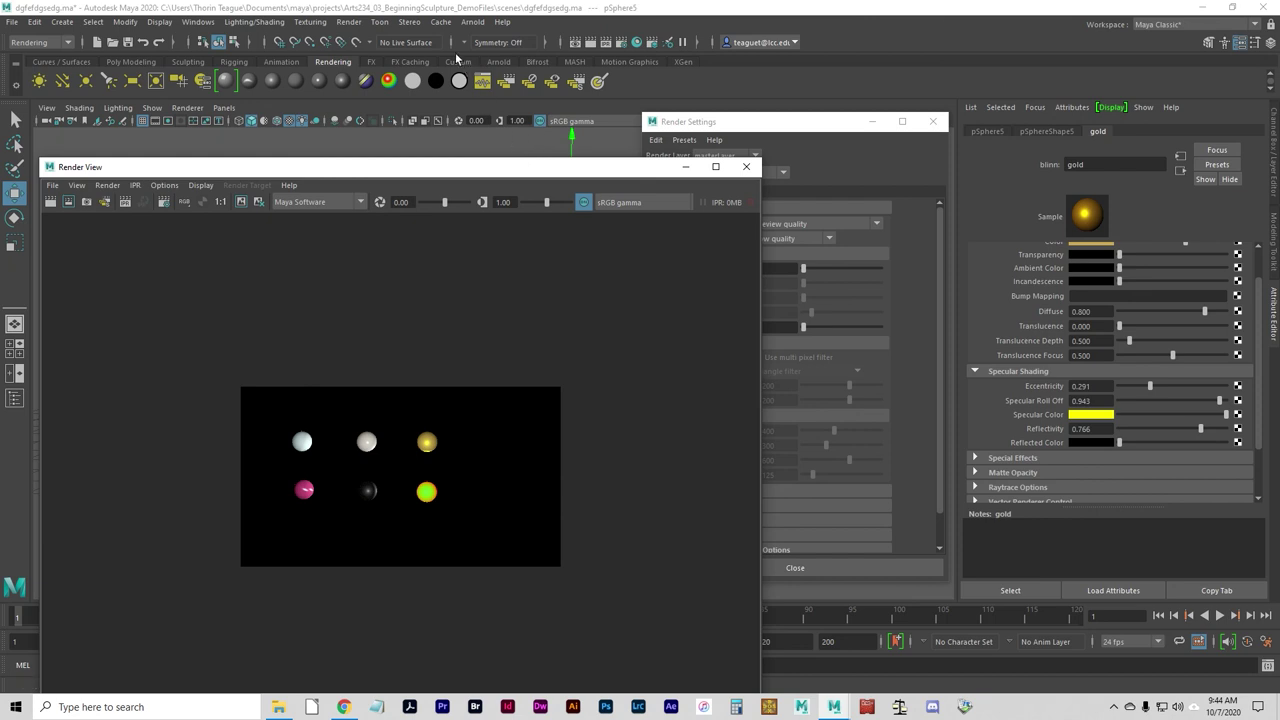
Set Test Resolution to Render Settings (1920x1080) and render the full-size frame.
left_click(344, 22)
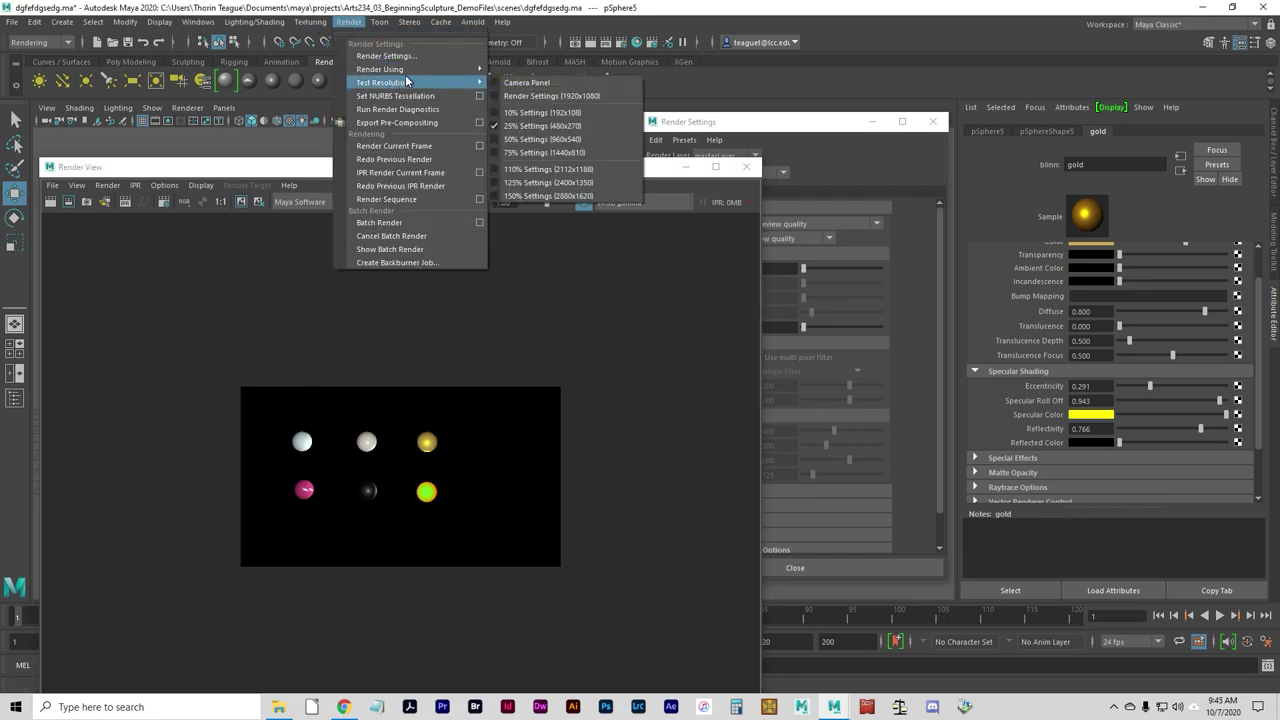
mouse_move(474, 90)
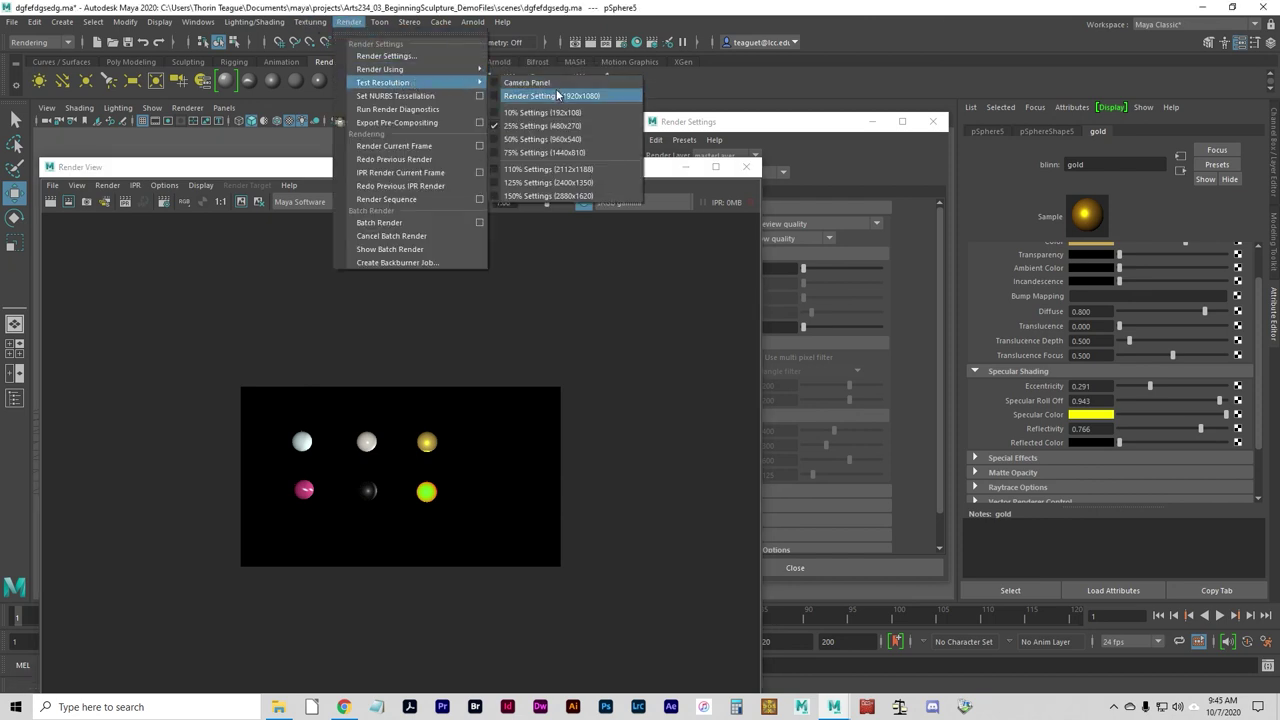
left_click(558, 95)
left_click_drag(609, 166, 601, 118)
left_click(43, 146)
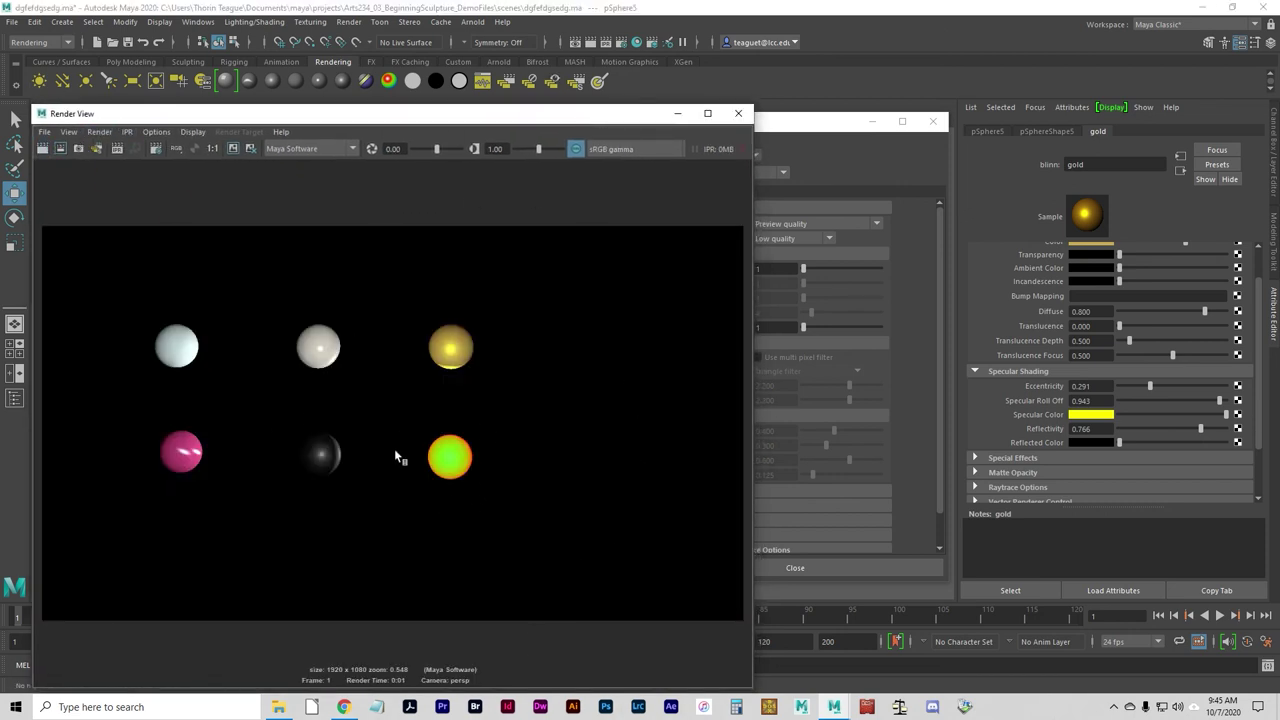
Set the Maya Software anti-aliasing Quality preset to 3D motion blur production.
left_click(823, 132)
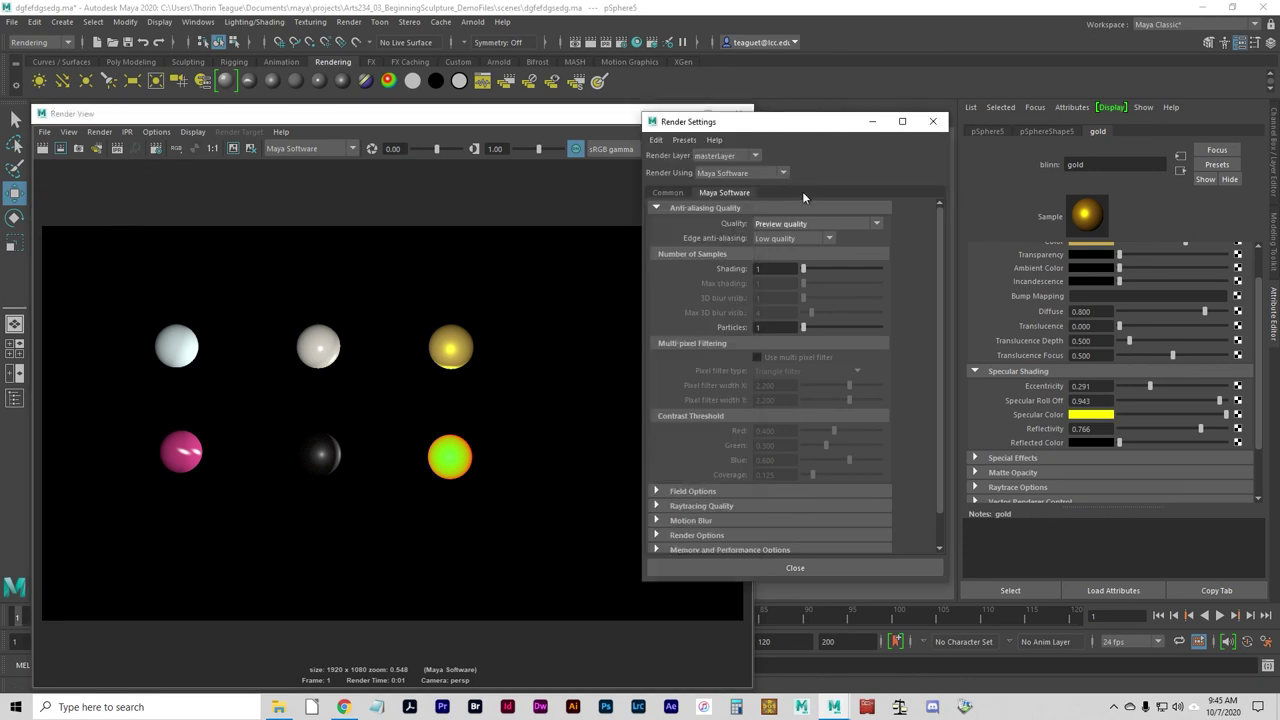
left_click(786, 225)
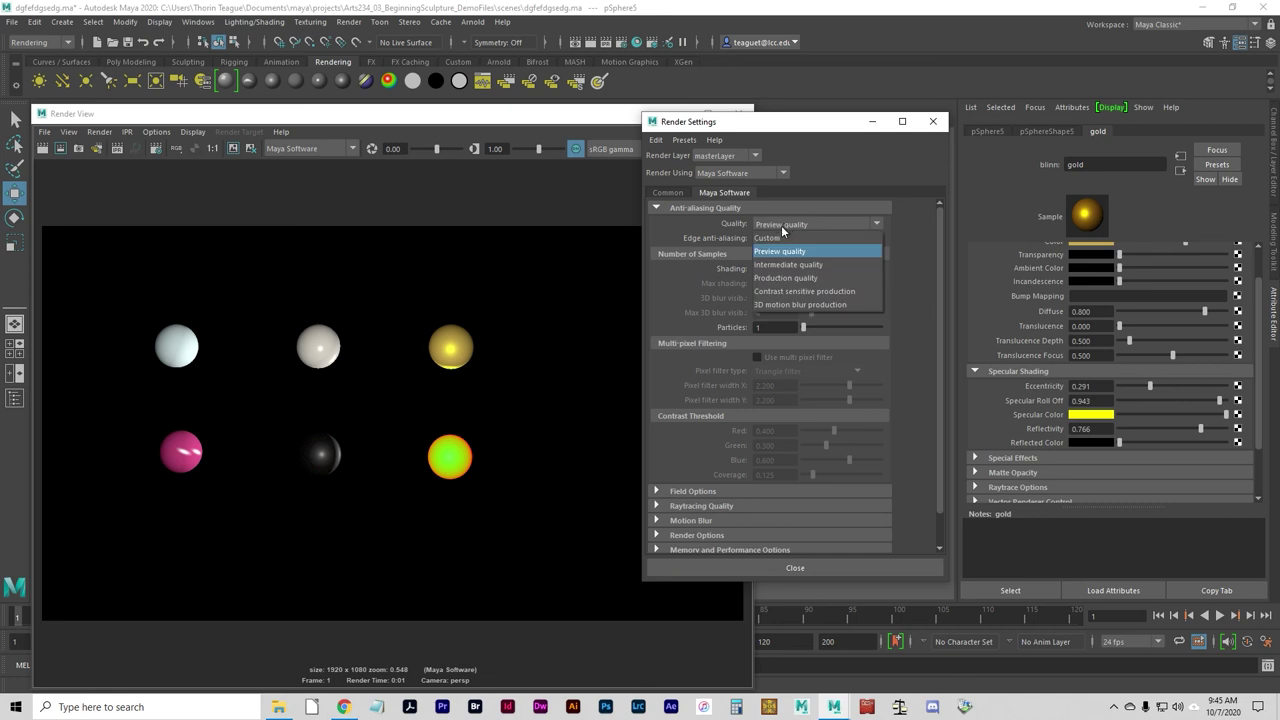
left_click(779, 304)
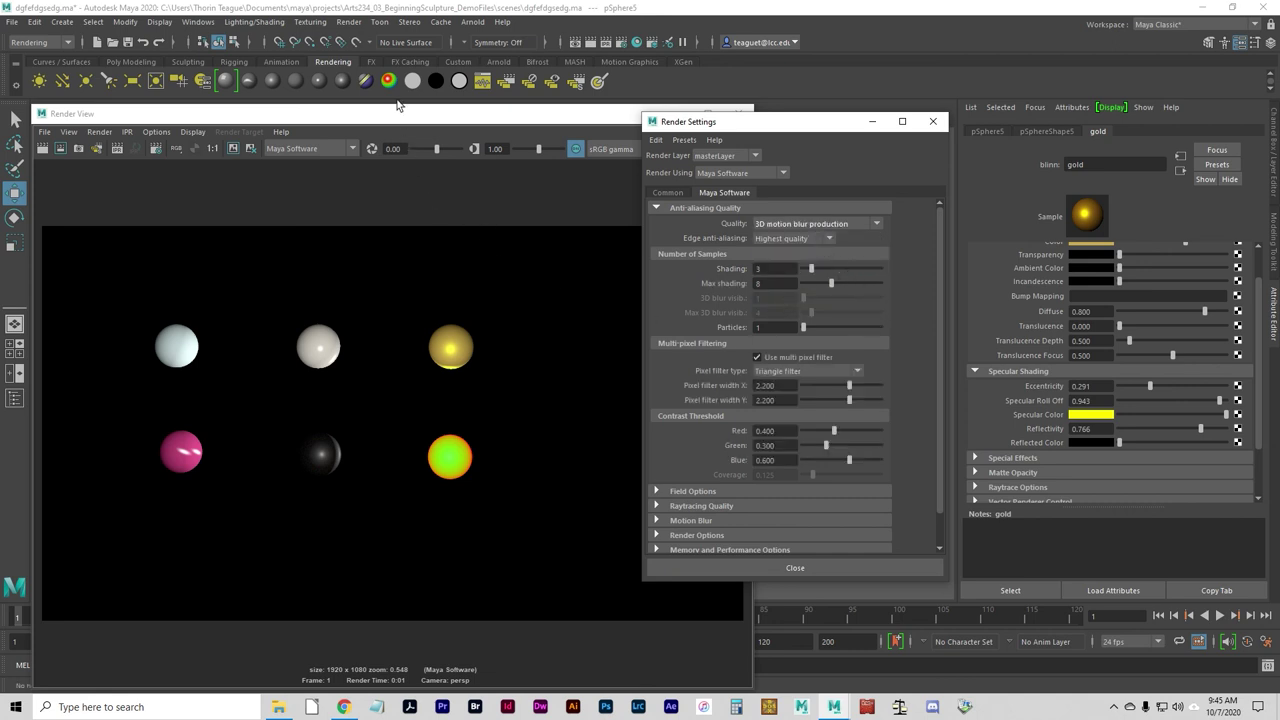
Re-render the six spheres in Render View with the new anti-aliasing quality.
left_click(486, 119)
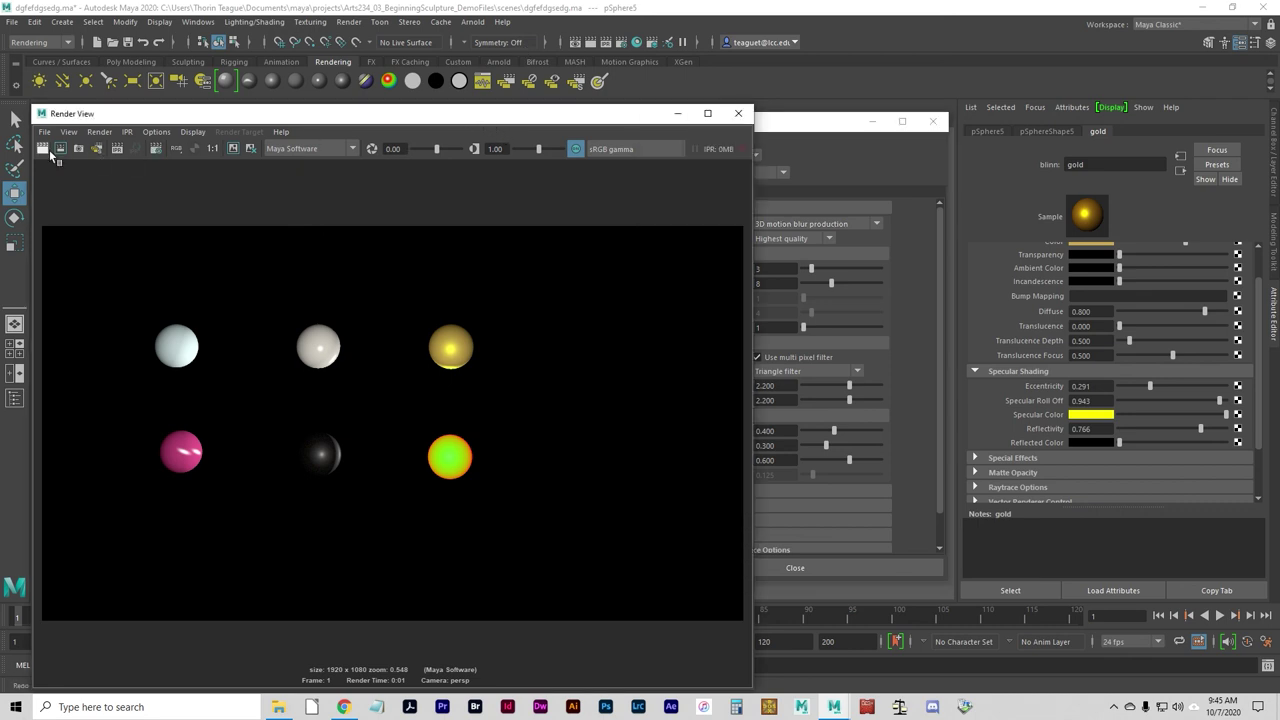
left_click(43, 148)
left_click(824, 126)
Enable Raytracing under Raytracing Quality and render the spheres with it on.
scroll(901, 446, "down", 1)
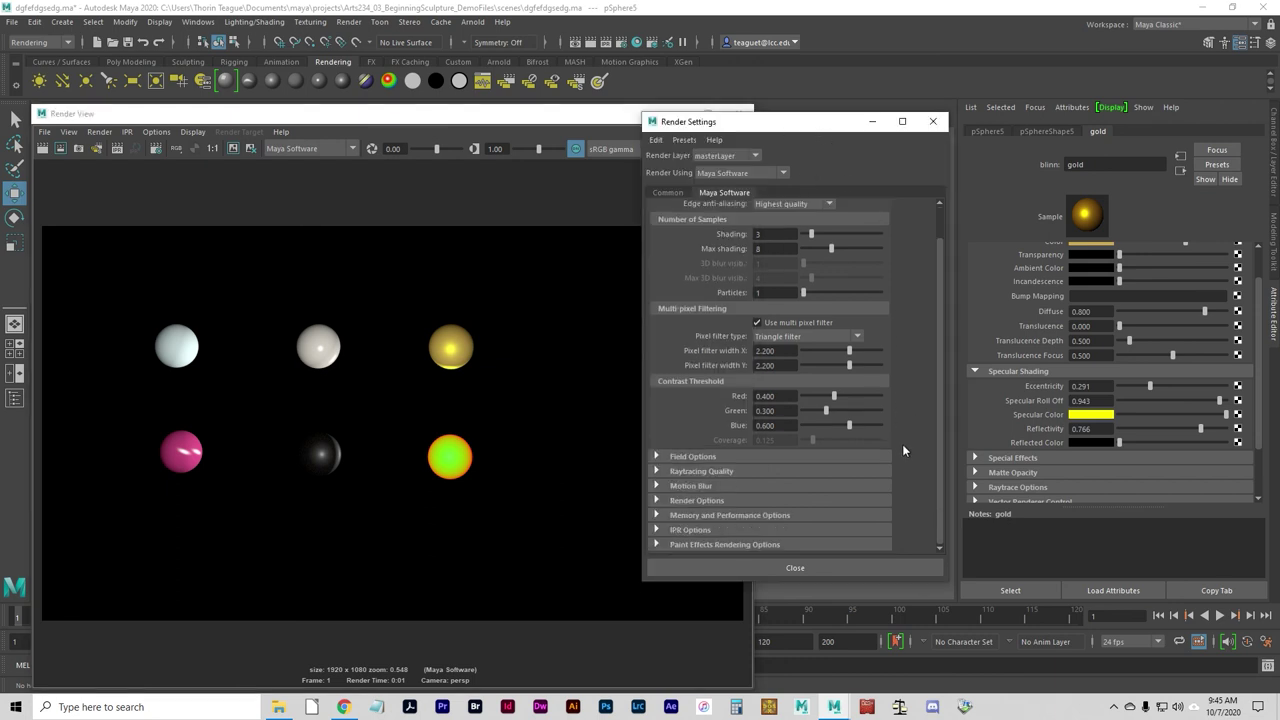
left_click(682, 472)
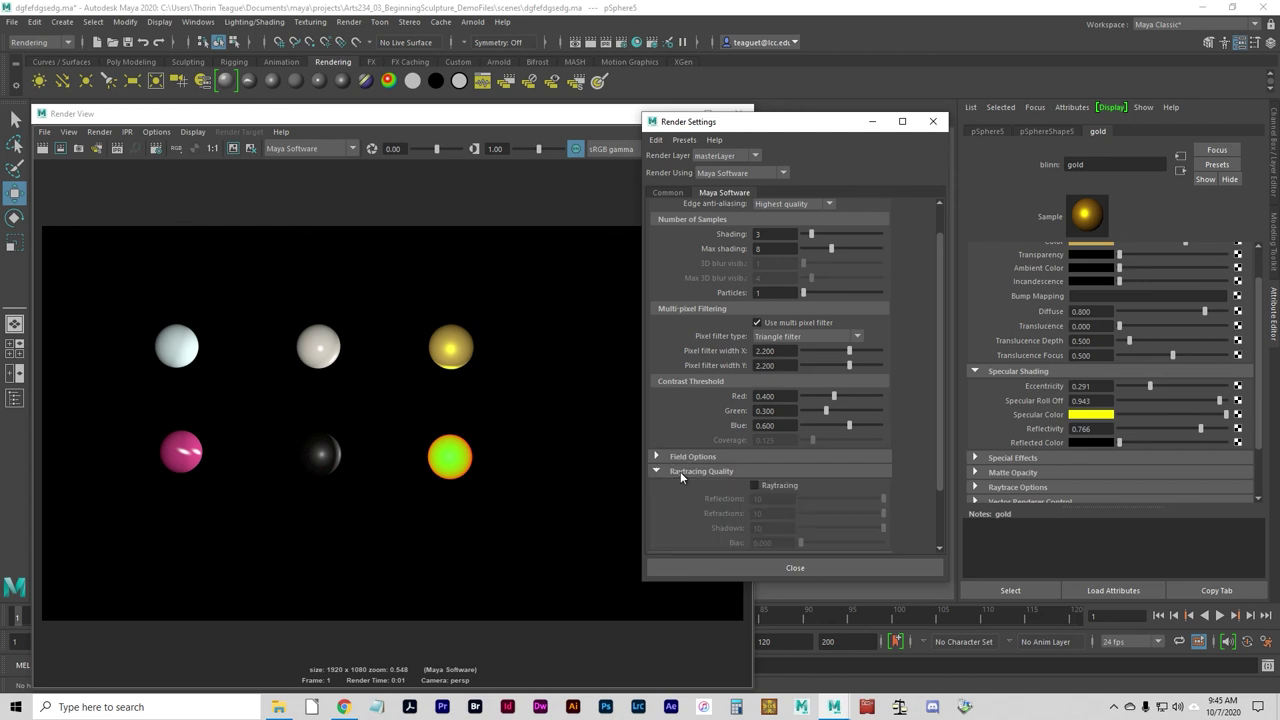
left_click(758, 487)
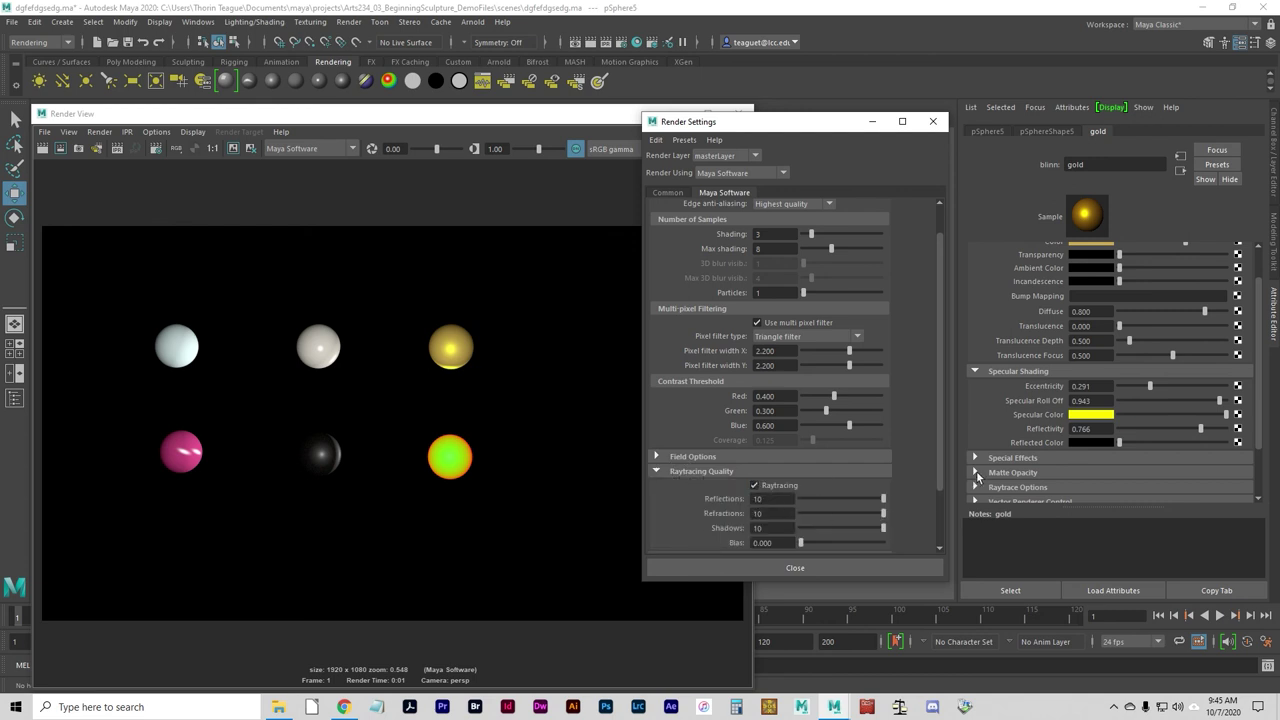
scroll(922, 479, "down", 2)
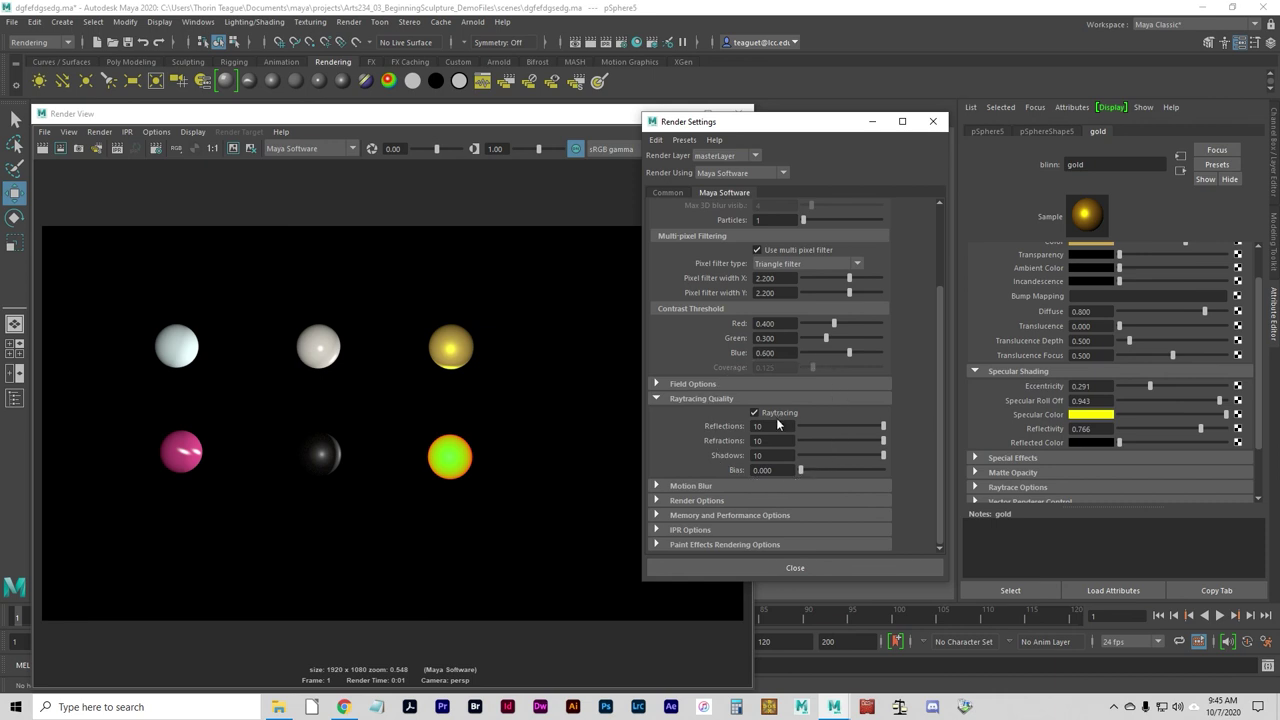
left_click(428, 116)
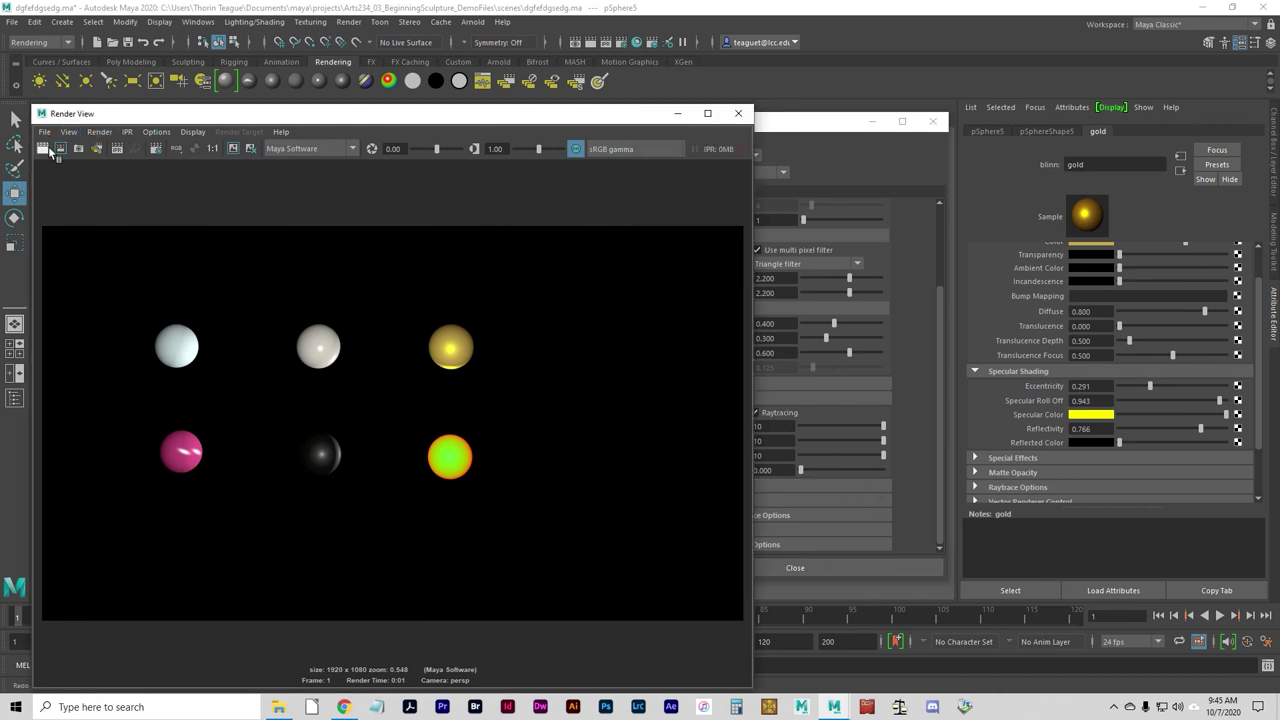
left_click(42, 148)
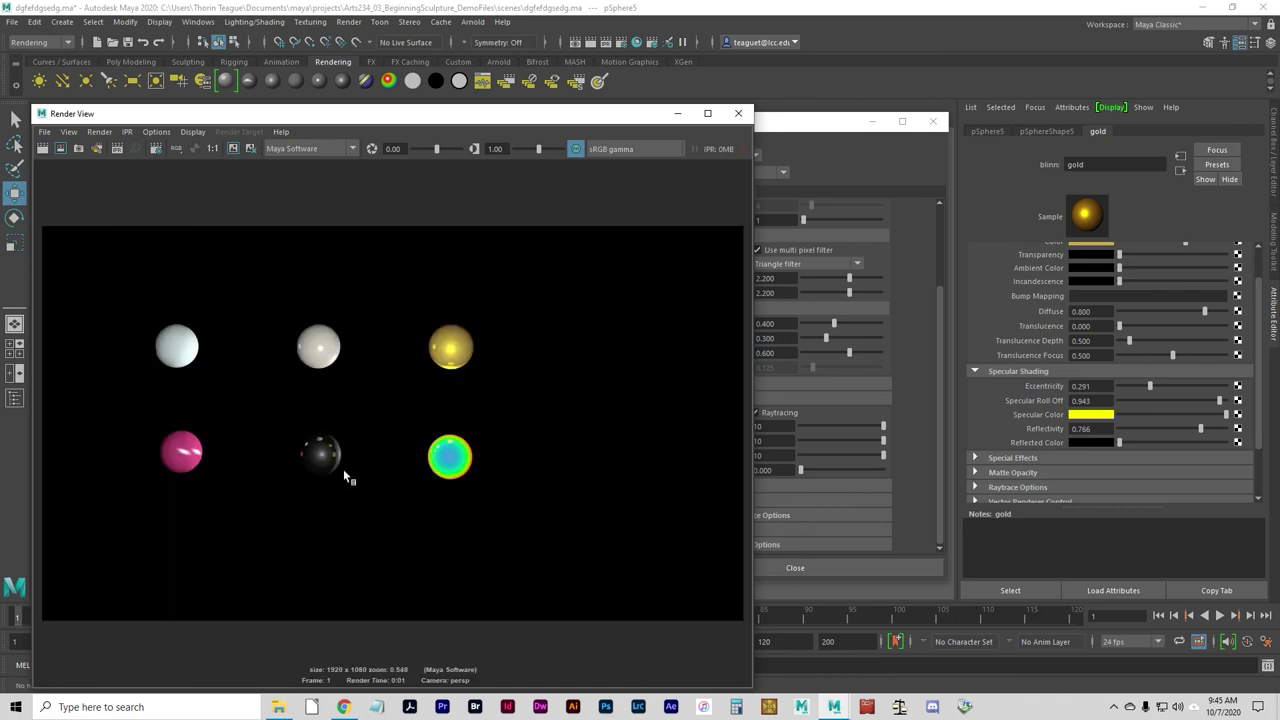
left_click(313, 362)
left_click(455, 462)
Limit raytracing to Reflections 4, Refractions 4, Shadows 5 and re-render the spheres.
left_click(802, 124)
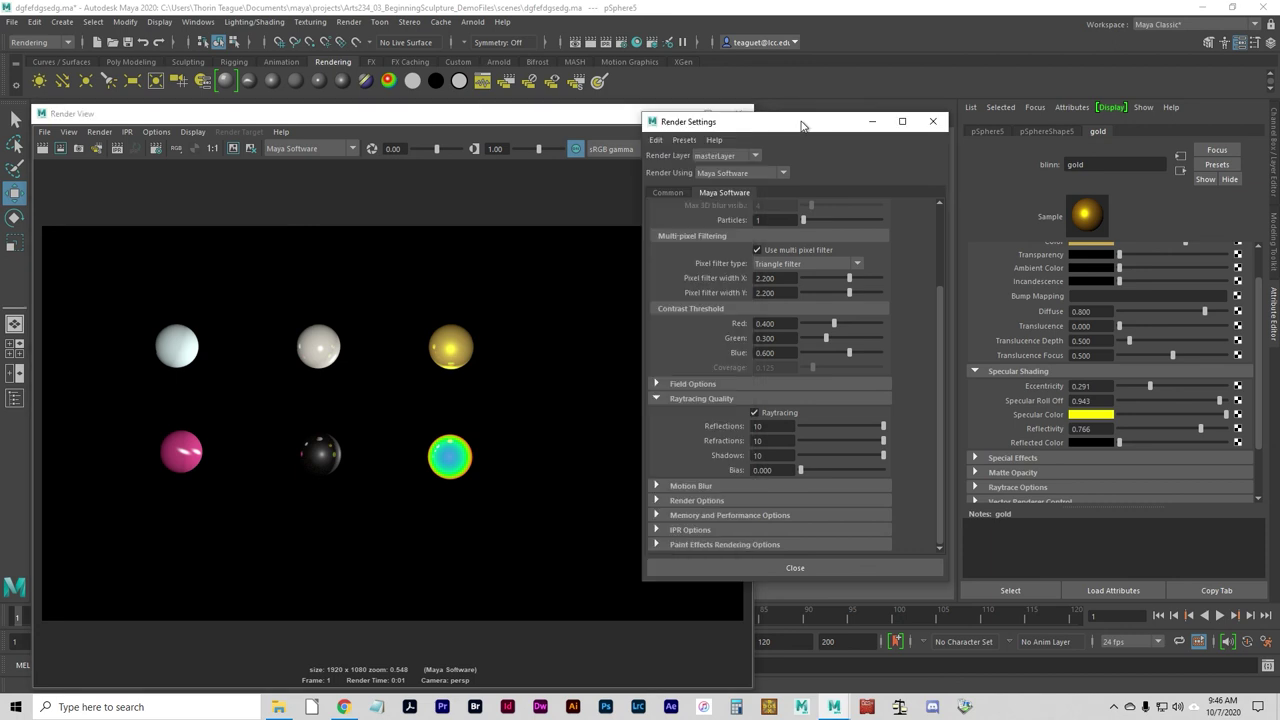
left_click(753, 440)
left_click_drag(883, 427, 866, 456)
left_click(486, 120)
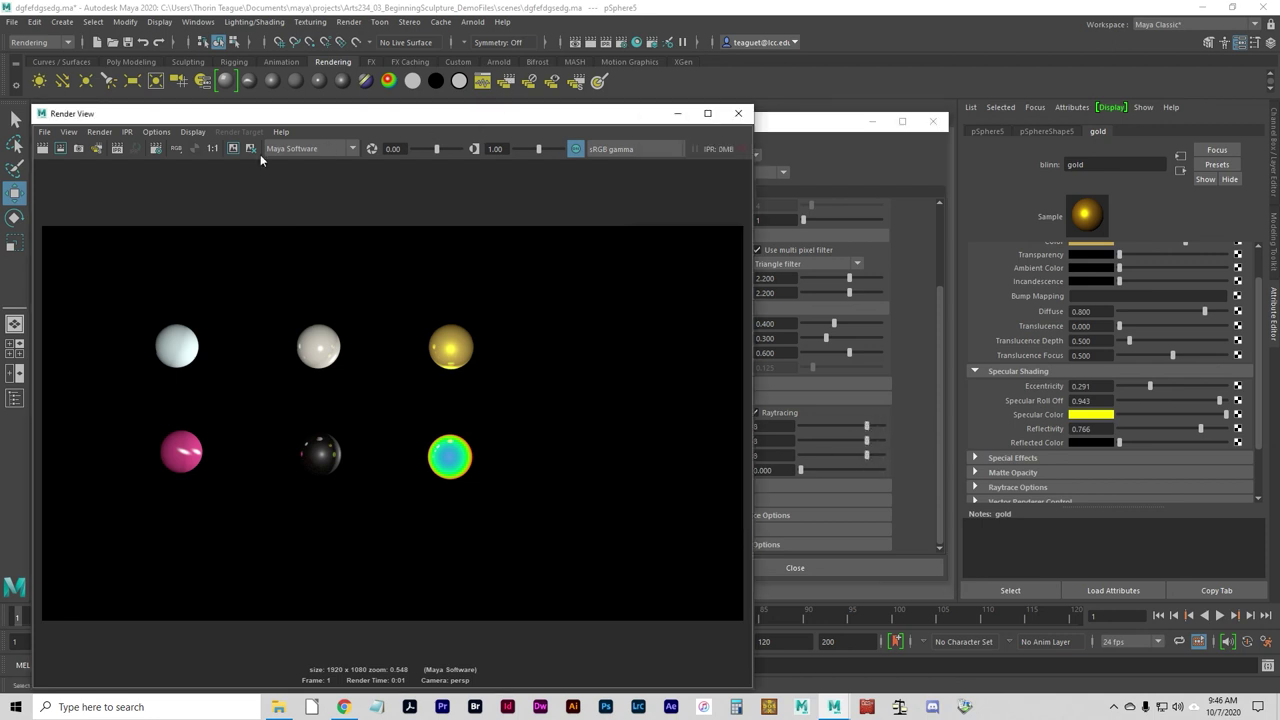
left_click(60, 148)
left_click(808, 127)
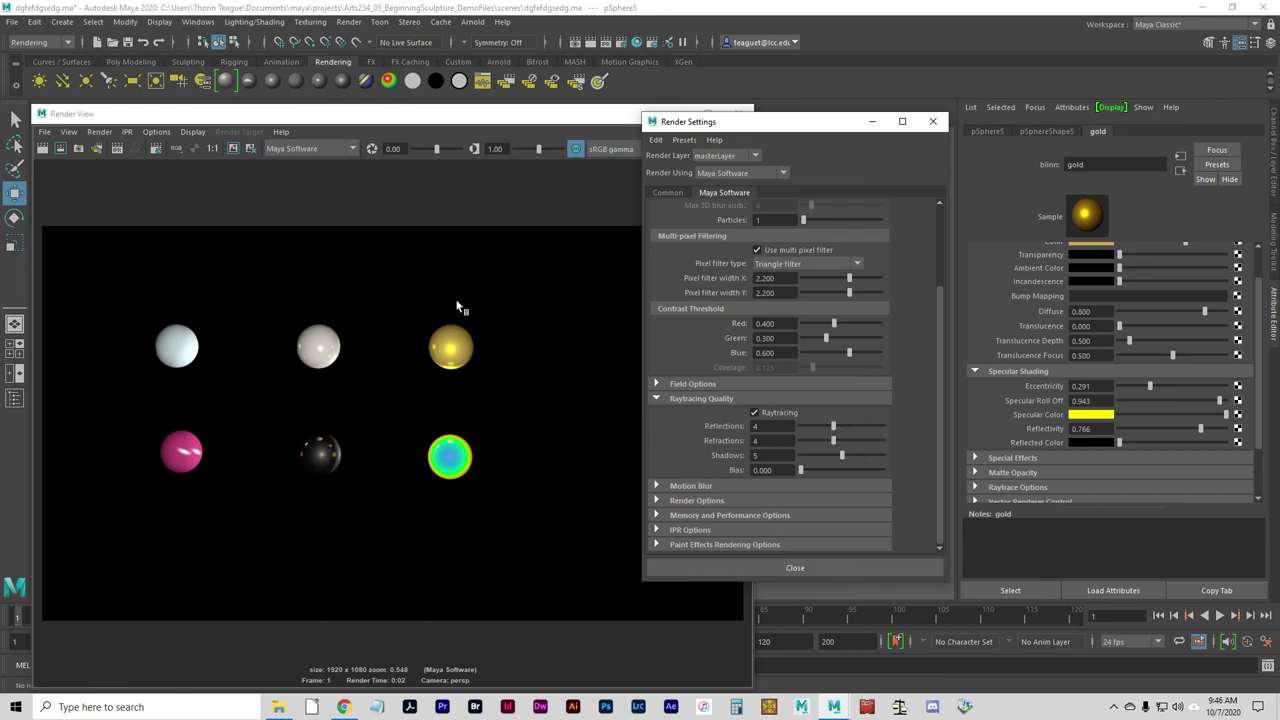
left_click(378, 139)
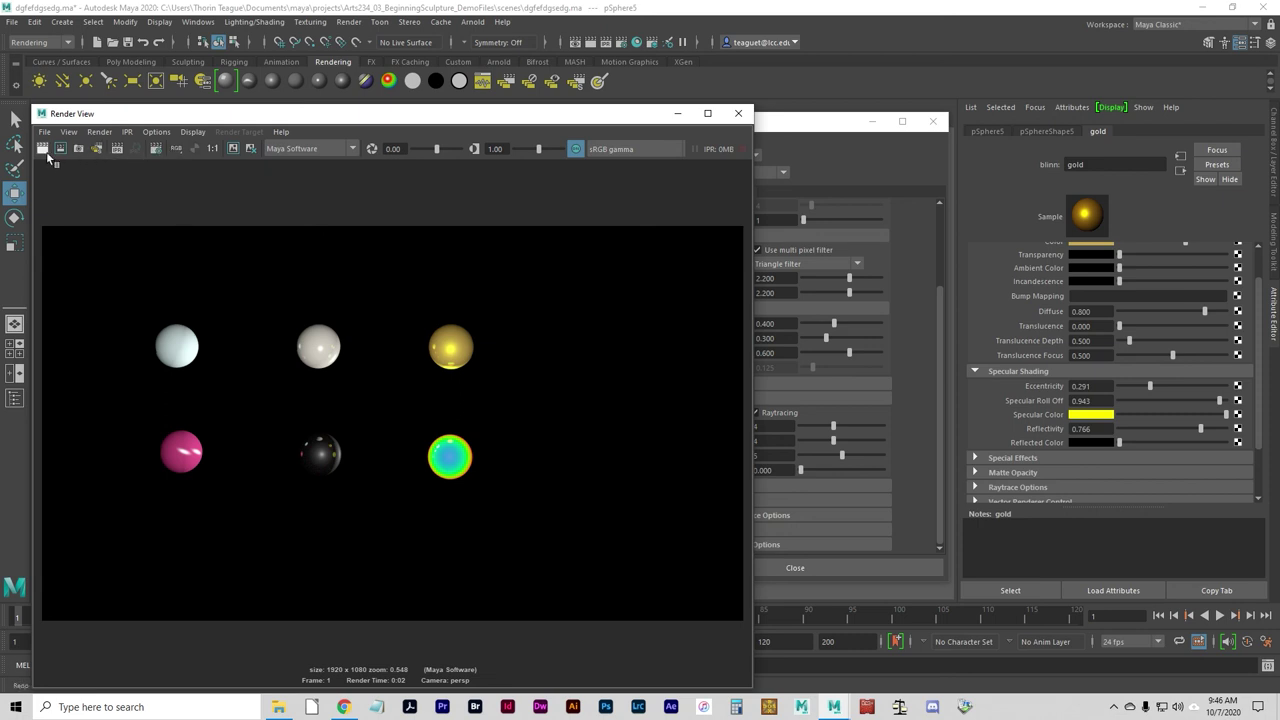
left_click(60, 150)
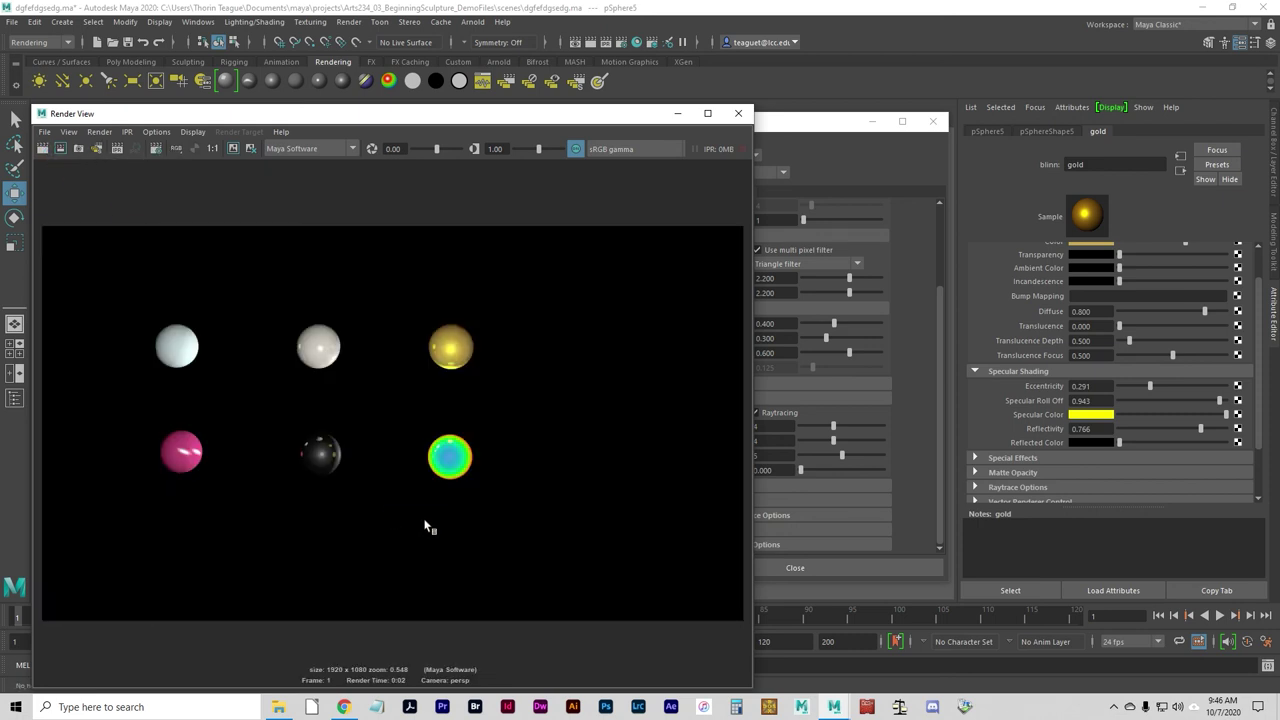